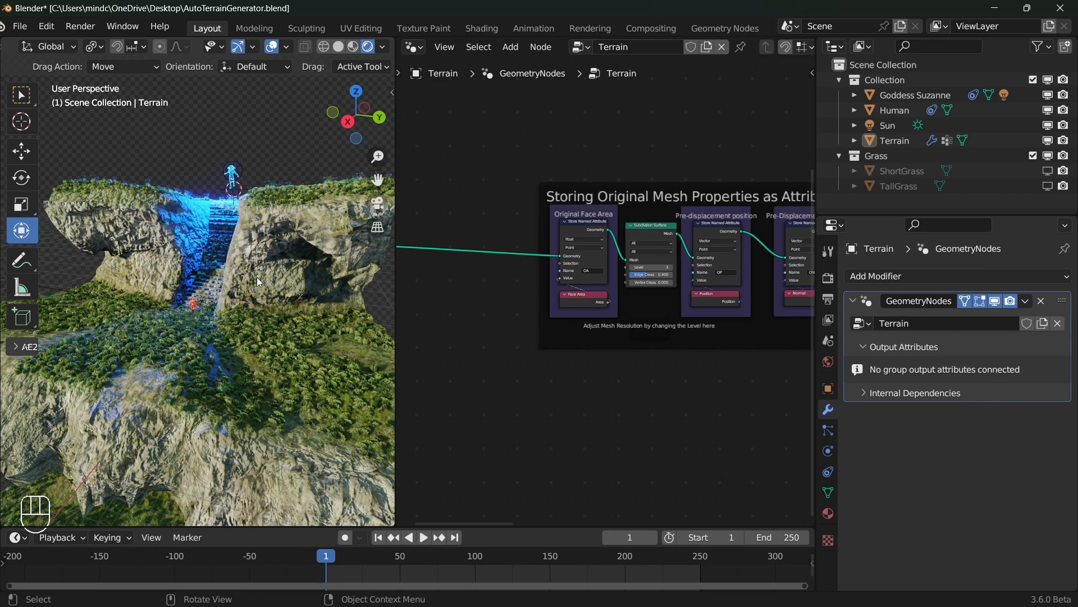
Step: Examine the generated terrain's cliffs, grass and waterfall area from several angles
scroll(244, 283, down, 3)
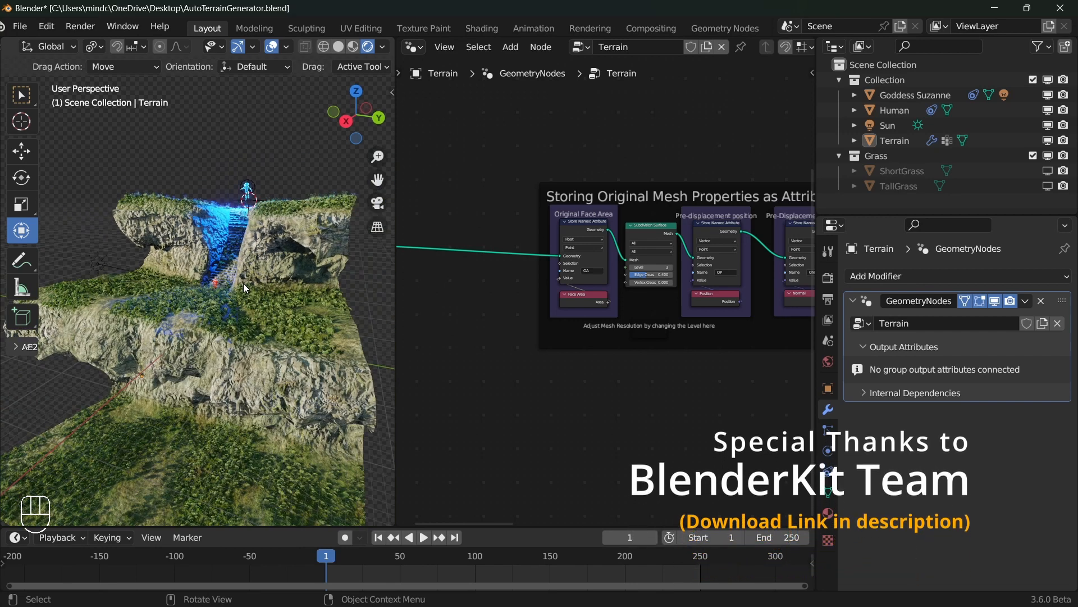
mouse_move(248, 288)
middle_down()
mouse_move(238, 287)
mouse_move(254, 283)
middle_up()
scroll(254, 283, up, 2)
middle_drag(177, 306, 260, 247)
scroll(260, 247, down, 3)
middle_drag(224, 290, 190, 292)
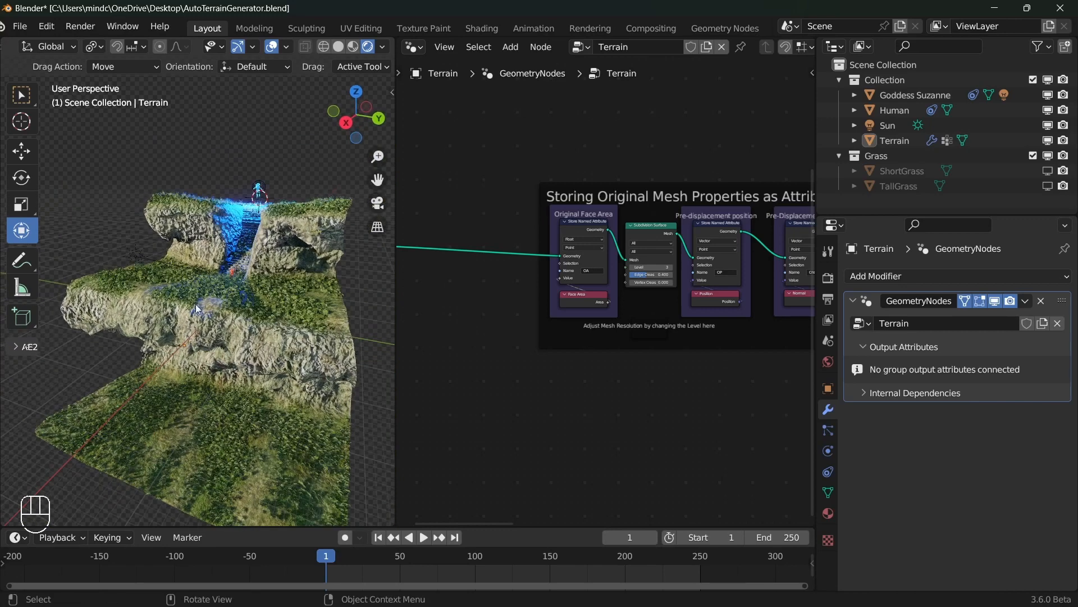
scroll(207, 291, up, 3)
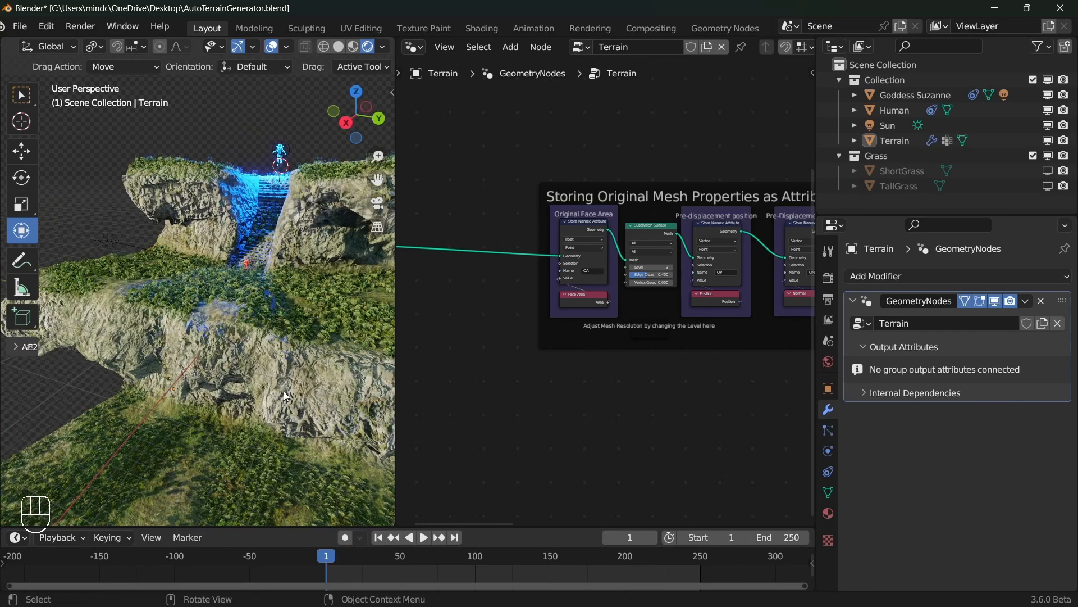
shift+middle_drag(326, 366, 240, 329)
click(328, 292)
key(a)
key(a)
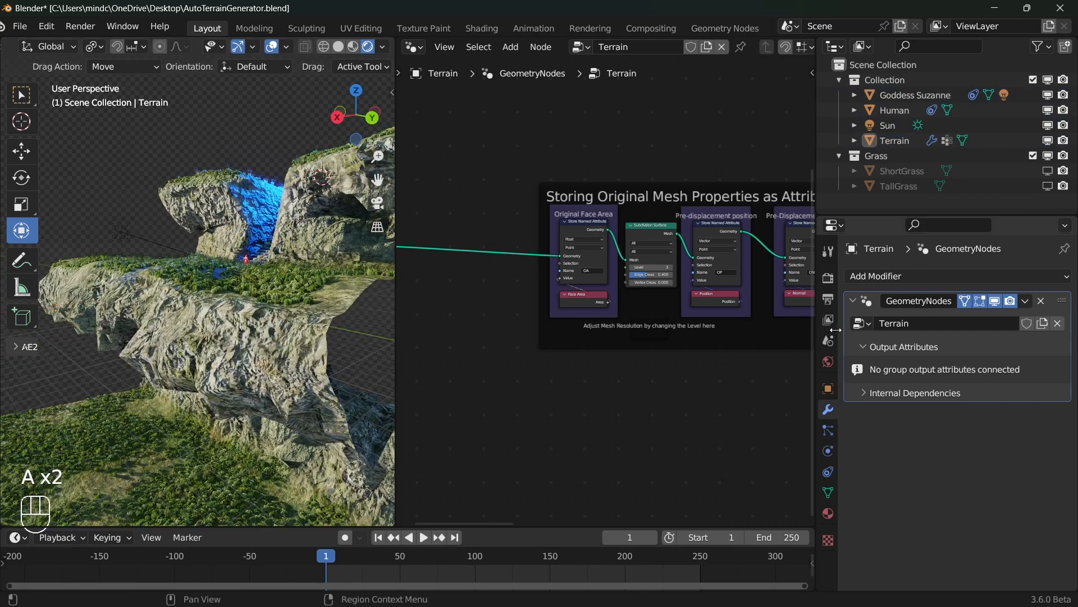
Step: Turn off the GeometryNodes modifier's viewport display and inspect the low-poly base terrain in solid shading
click(998, 302)
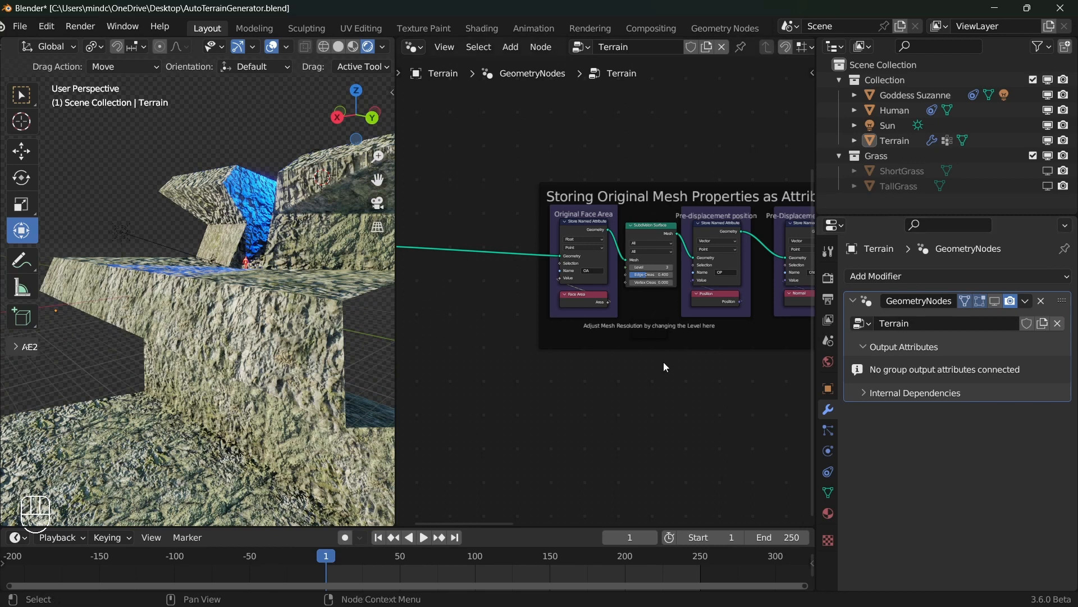
click(338, 47)
mouse_move(332, 84)
middle_down()
mouse_move(325, 119)
mouse_move(242, 230)
mouse_move(288, 213)
middle_up()
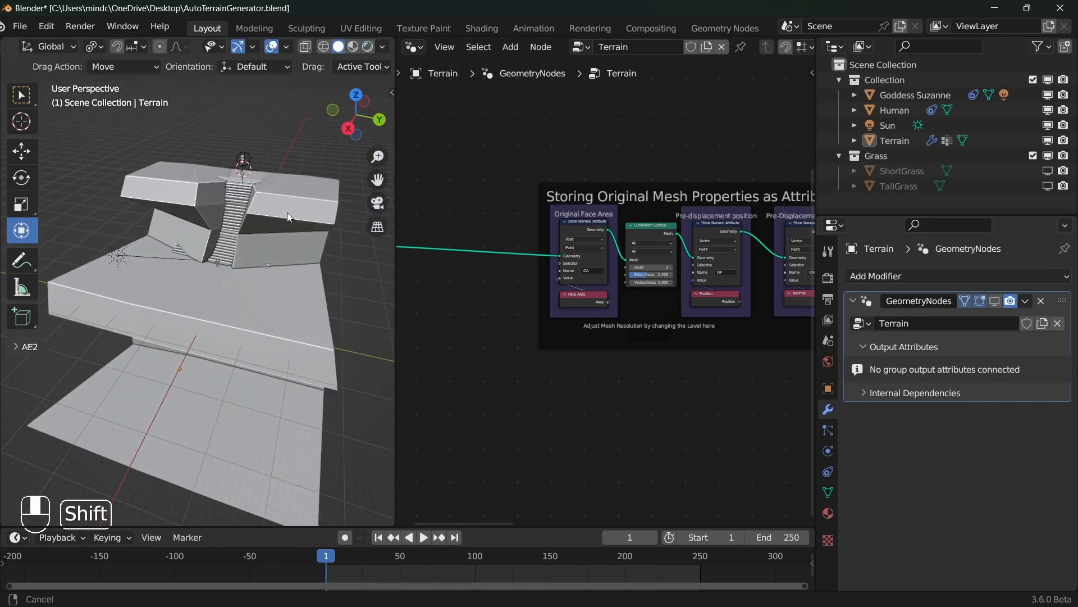
Step: Turn the GeometryNodes modifier's viewport display back on and restore rendered shading to view the detailed terrain
click(996, 302)
click(368, 47)
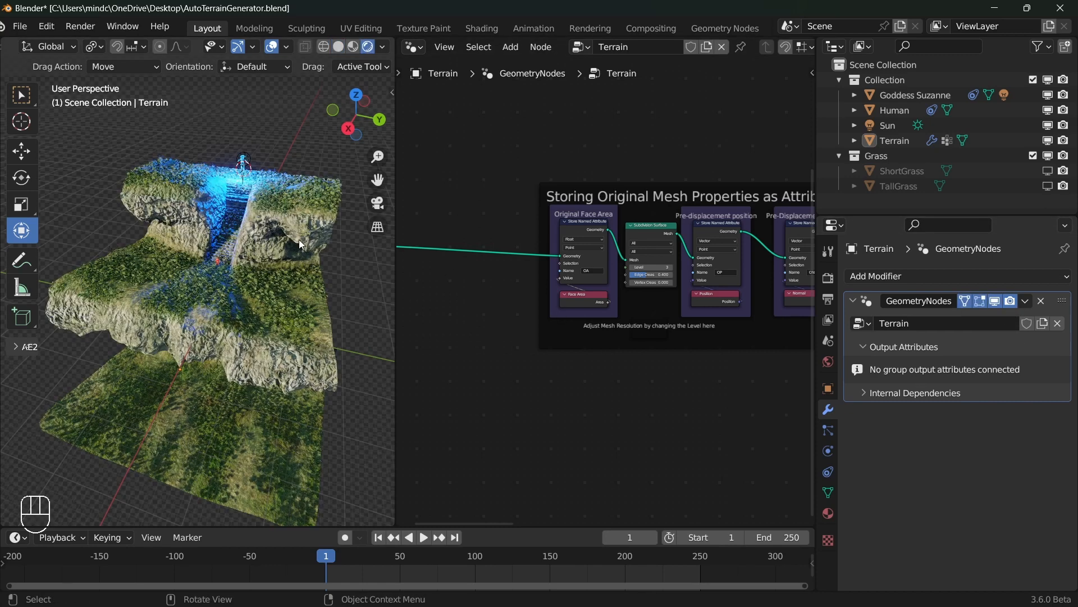
middle_drag(299, 239, 254, 210)
scroll(490, 307, down, 1)
Step: Move the Group Input node closer to the Original Face Area frame in the Terrain node tree
middle_drag(490, 306, 562, 318)
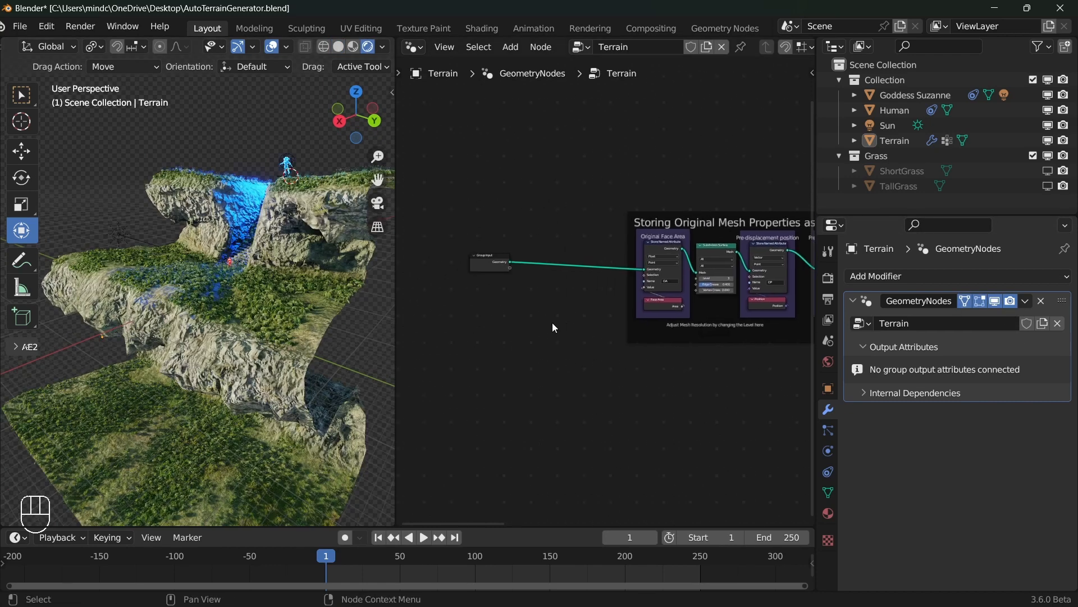
scroll(562, 317, up, 4)
scroll(450, 257, up, 3)
middle_drag(456, 260, 475, 288)
drag(473, 283, 551, 280)
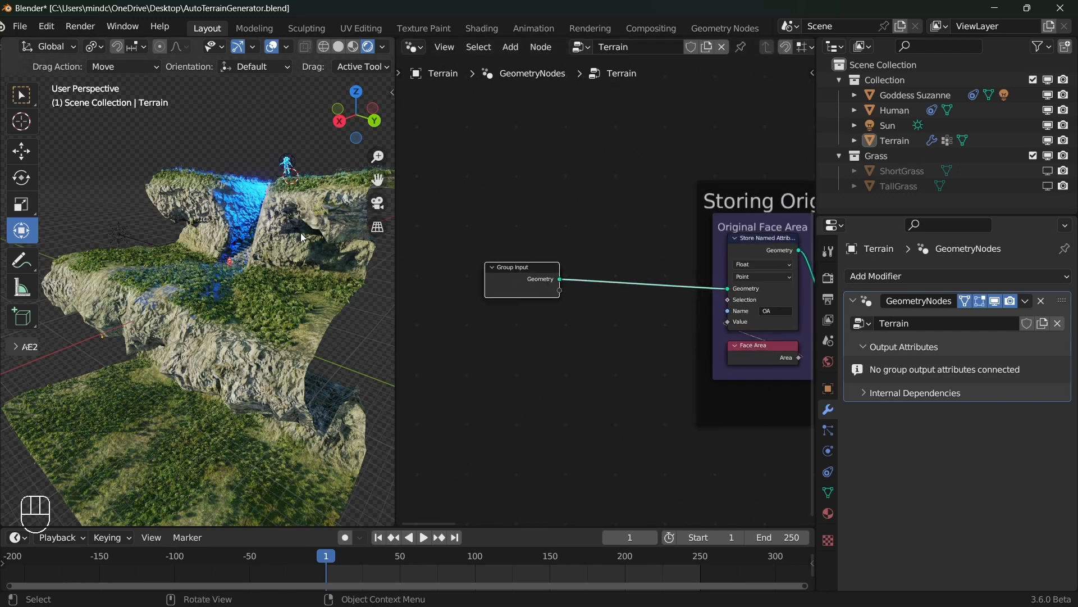
Step: Switch the GeometryNodes modifier's viewport display off and on to compare the input mesh with the generated terrain
click(995, 301)
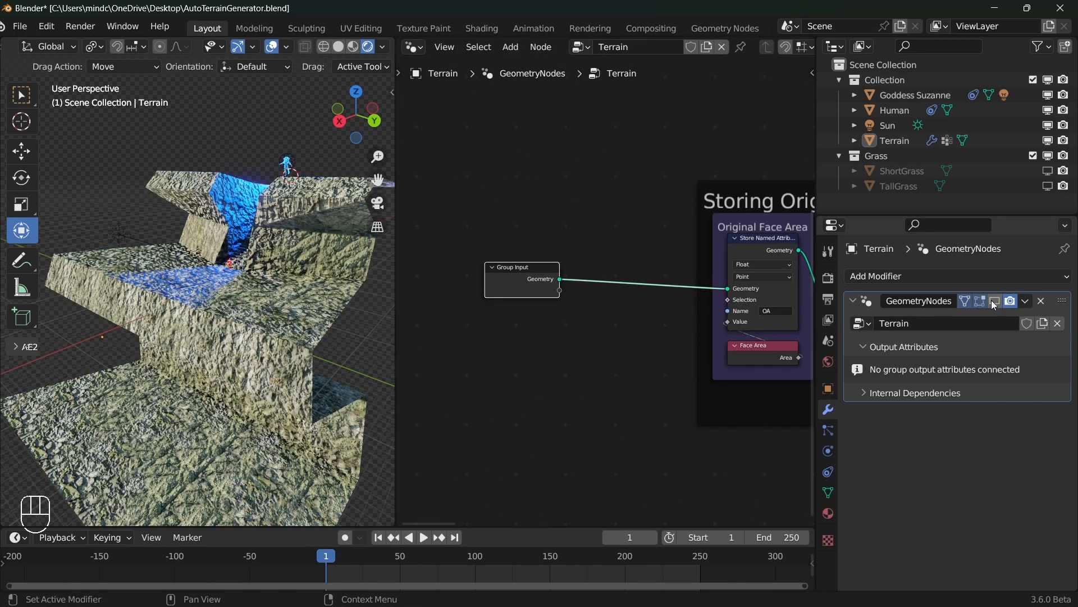
click(992, 300)
Step: Raise the Subdivision Surface node's Level to 6 and examine the terrain's rock detail
middle_drag(688, 285, 462, 298)
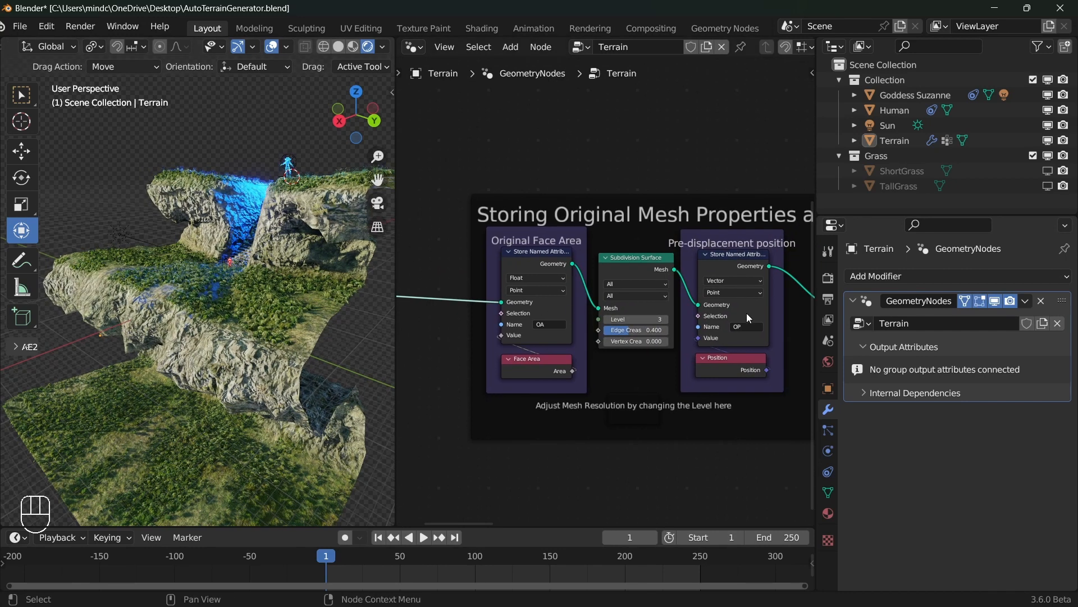
scroll(638, 321, up, 2)
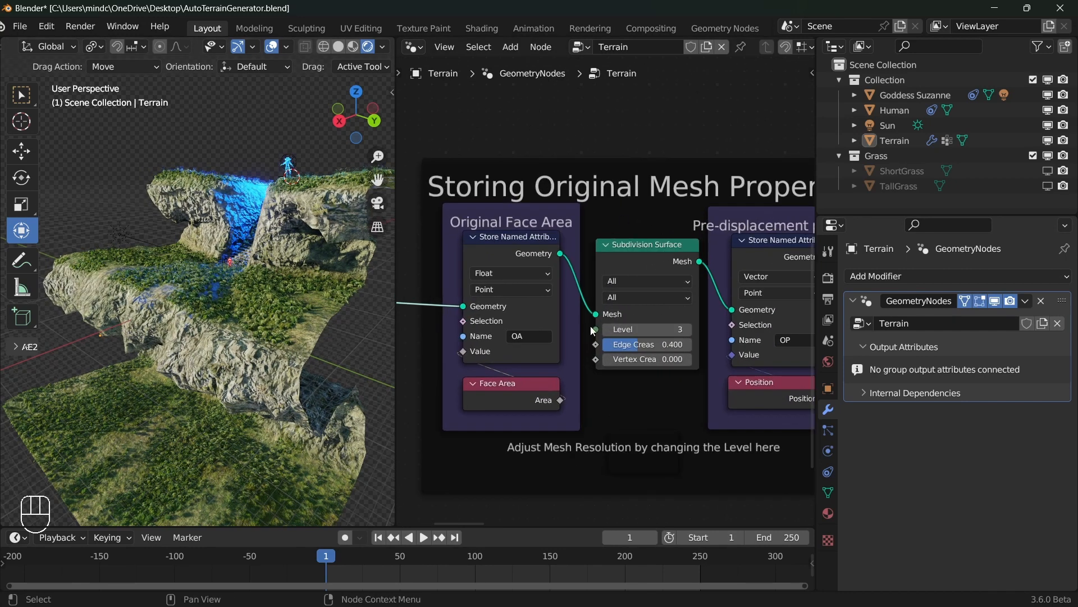
scroll(630, 269, up, 1)
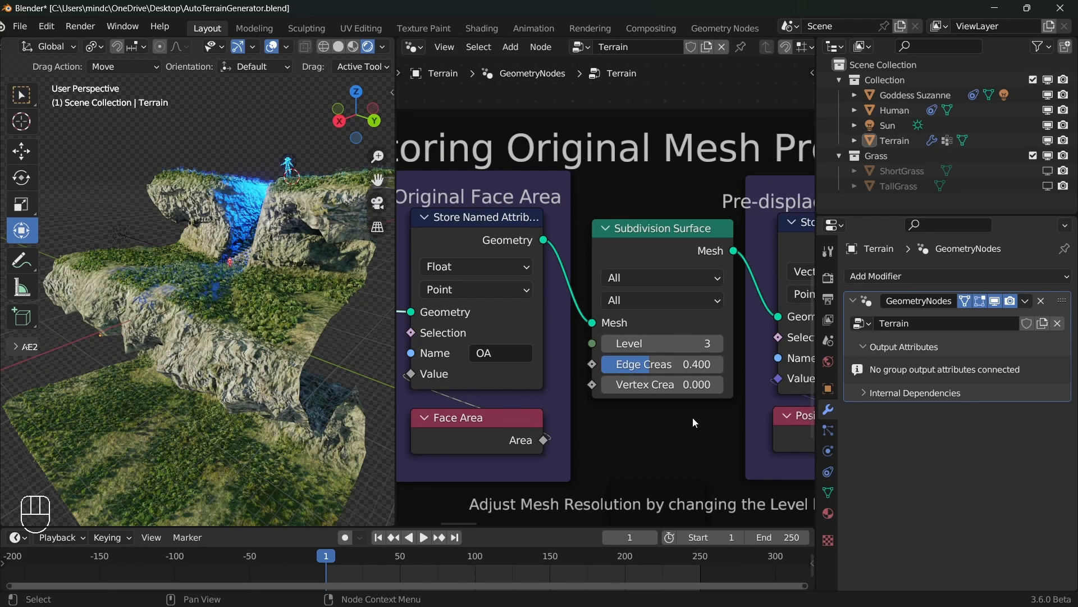
shift+middle_drag(223, 372, 228, 350)
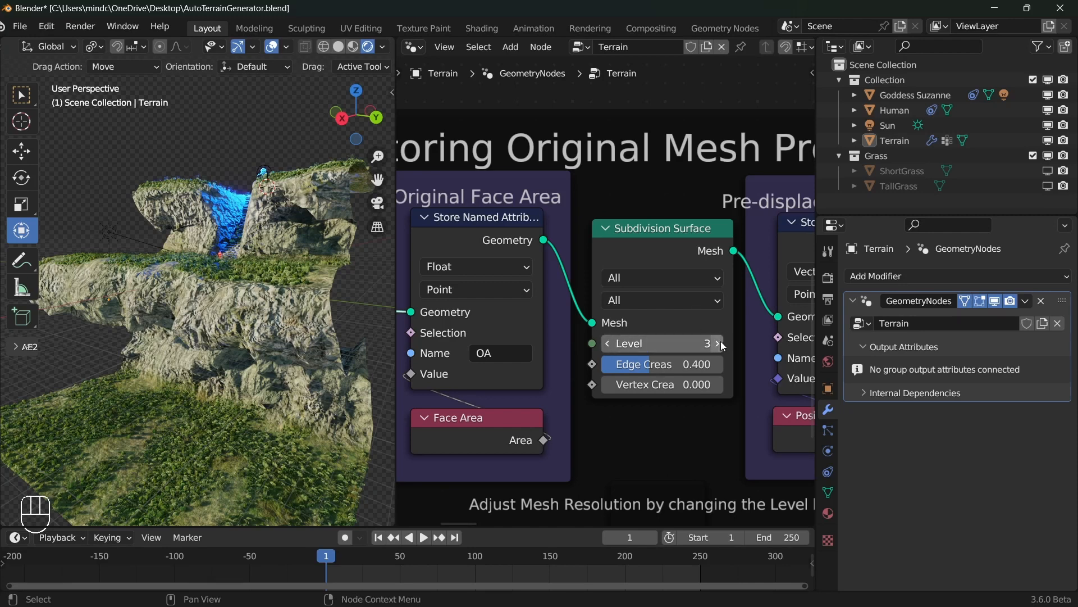
click(720, 341)
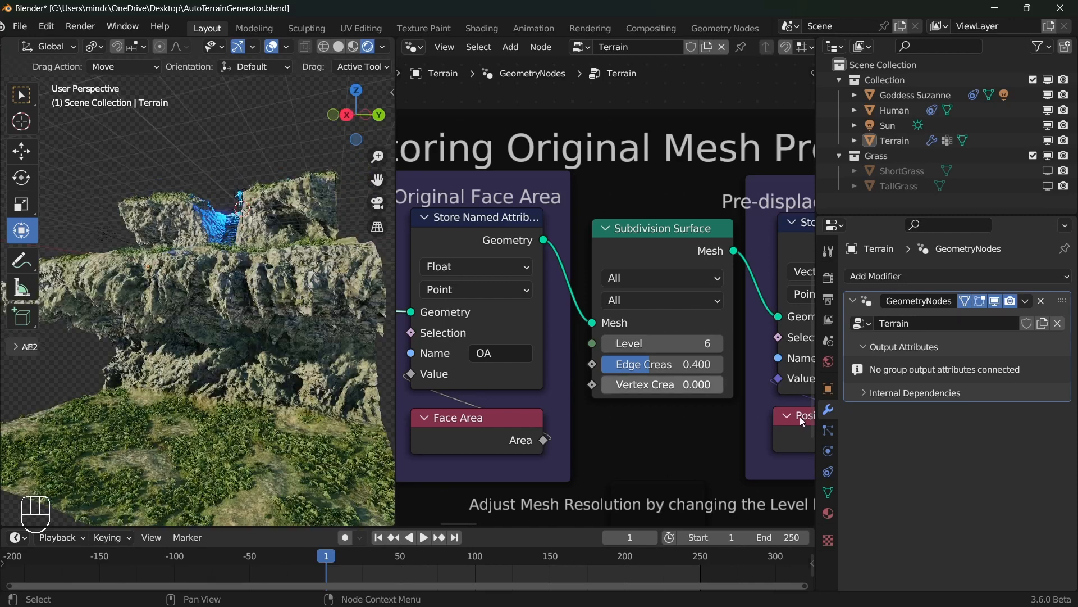
scroll(717, 386, up, 5)
scroll(242, 323, down, 5)
middle_drag(241, 322, 251, 345)
scroll(200, 339, up, 6)
middle_drag(250, 345, 164, 324)
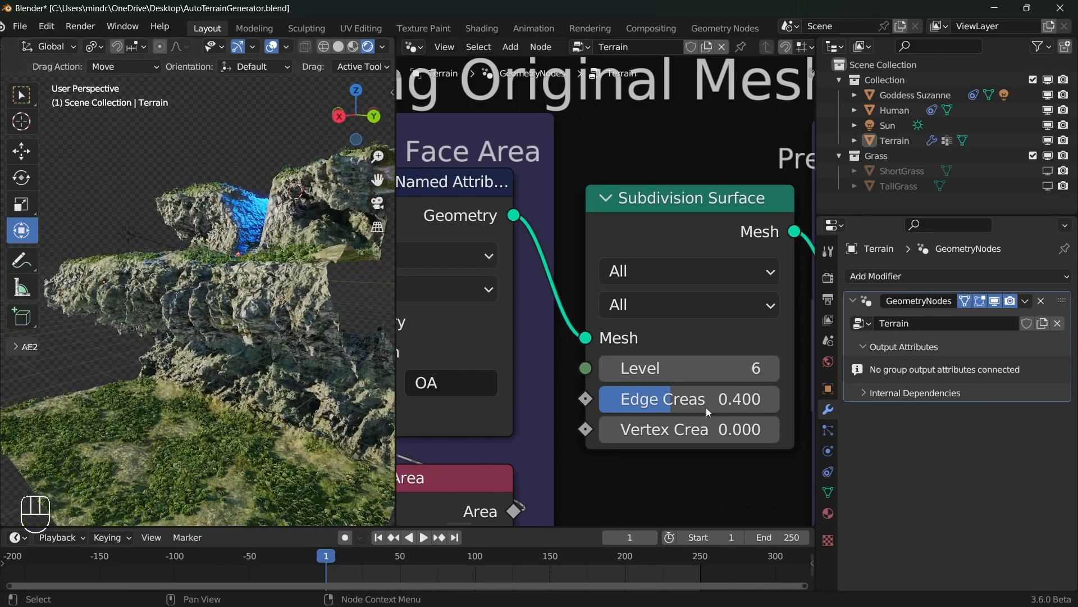
Step: Set the Subdivision Surface node's Level to 3
scroll(698, 410, down, 2)
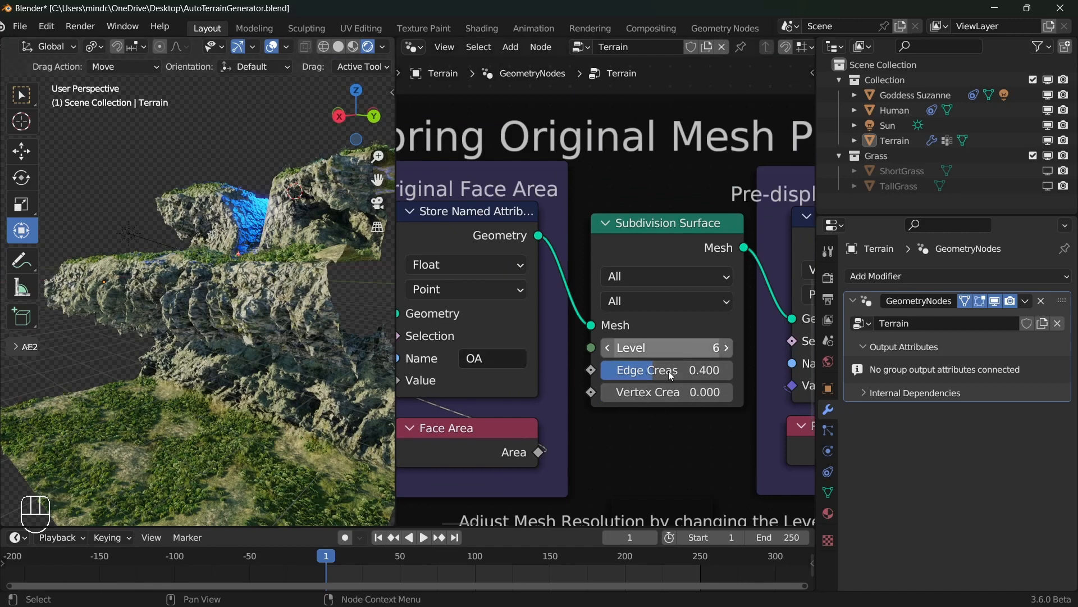
click(681, 354)
text(3)
key(Return)
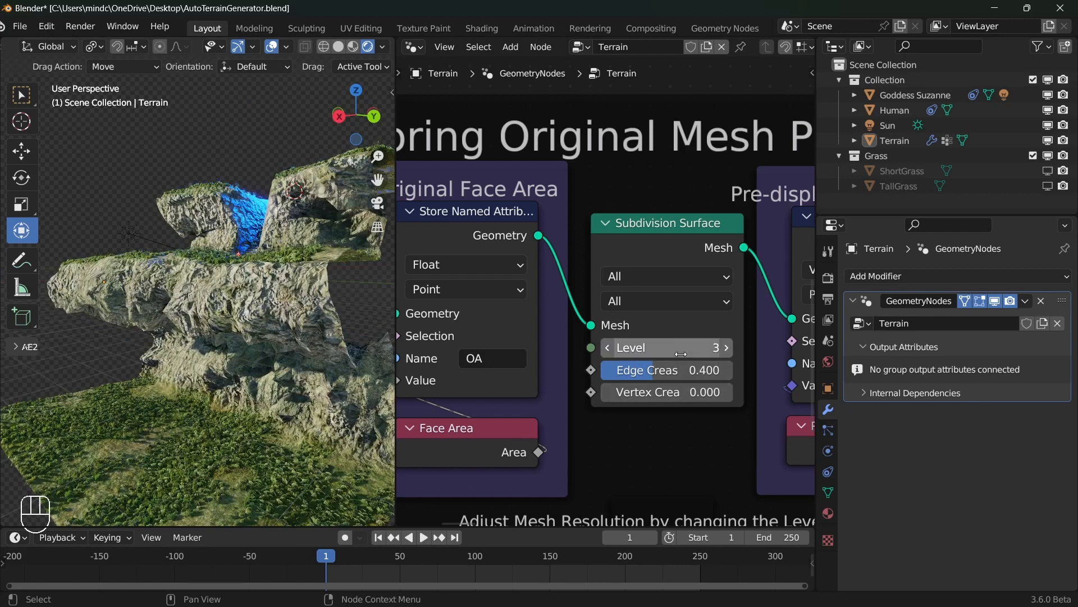
Step: Move the Displacement frame toward the Restoring Mesh Detail frame, away from the frame storing the original mesh properties
middle_drag(224, 269, 250, 290)
scroll(237, 278, down, 2)
scroll(741, 368, down, 4)
middle_drag(772, 384, 701, 317)
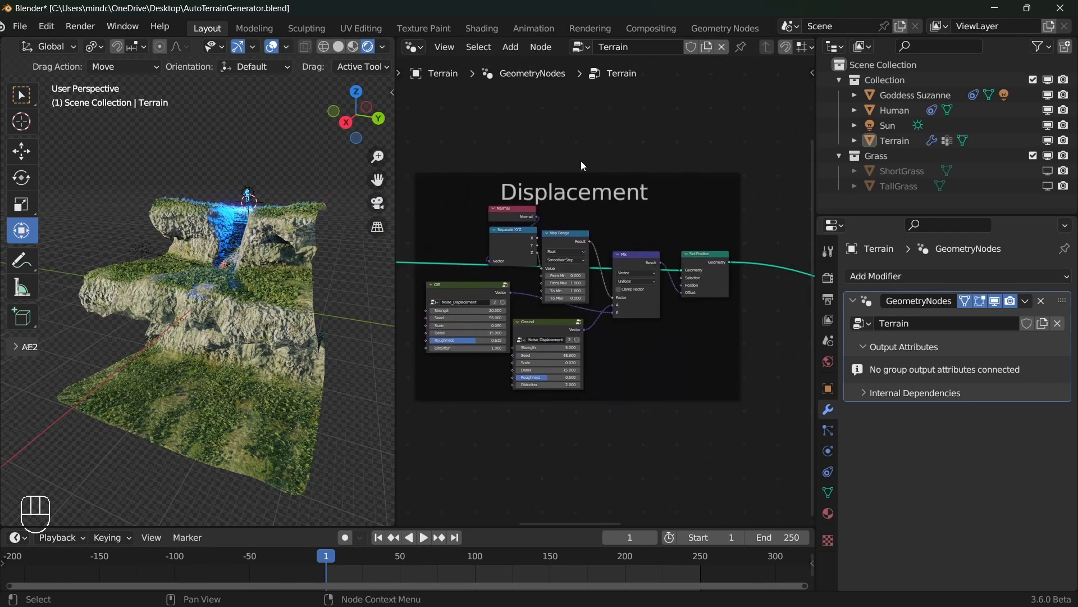
scroll(588, 279, down, 7)
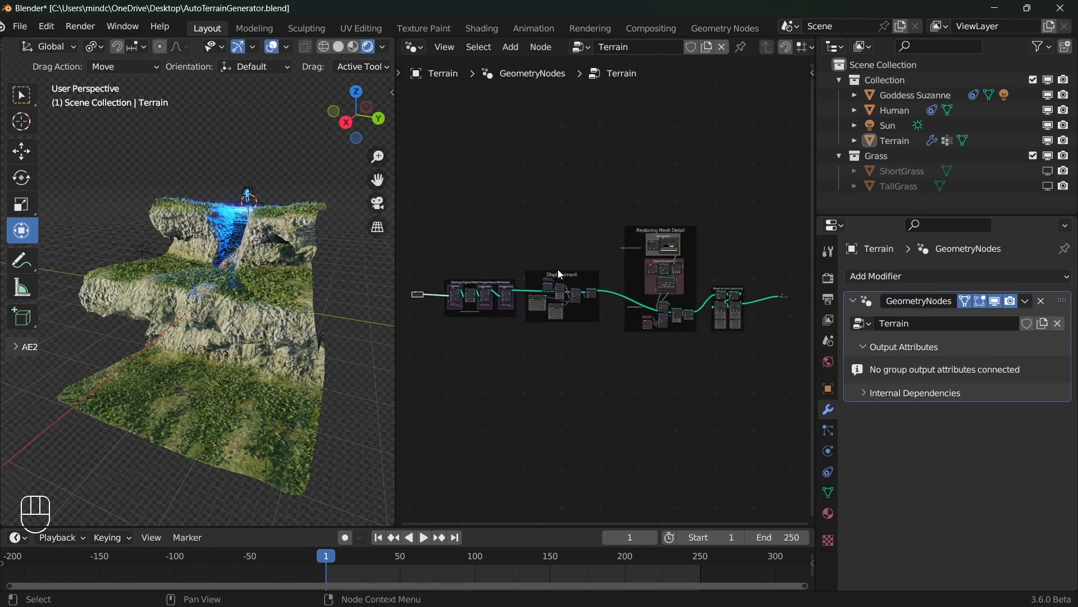
drag(565, 273, 587, 272)
scroll(587, 272, up, 4)
scroll(544, 264, up, 1)
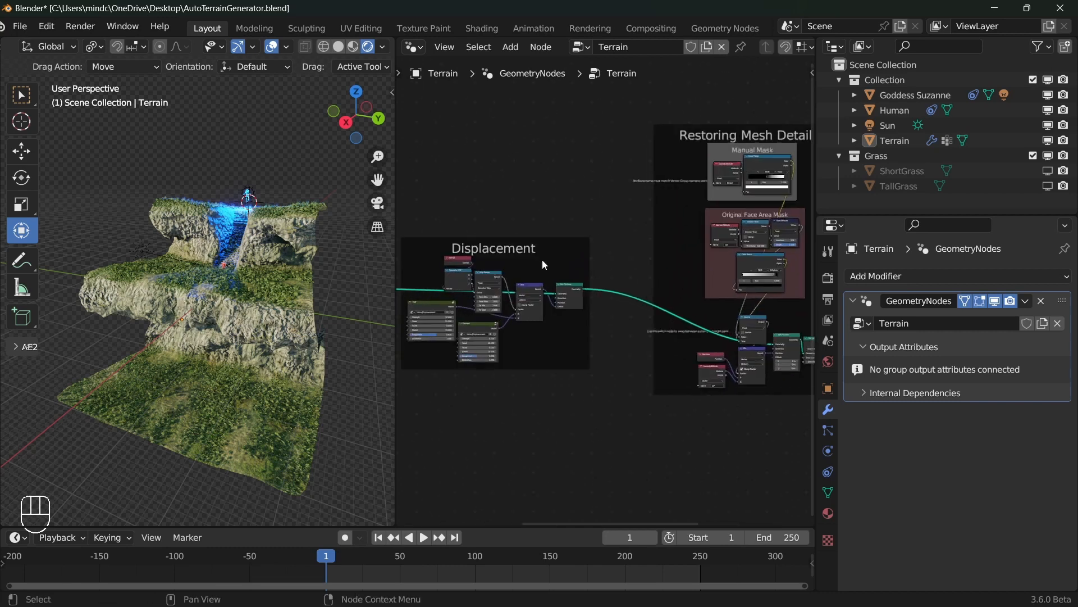
click(529, 243)
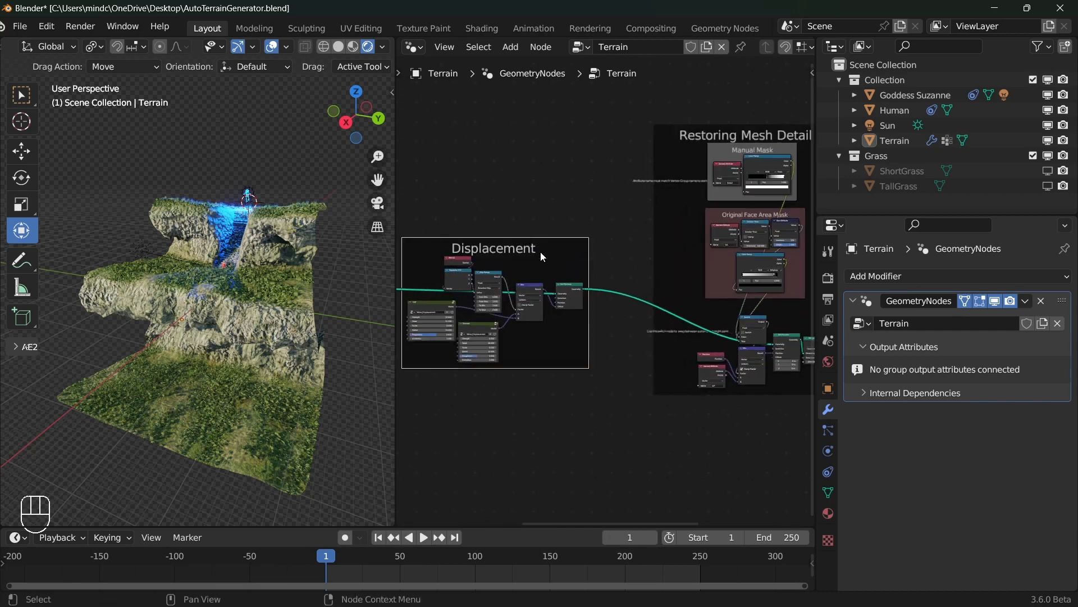
key(g)
click(565, 247)
middle_drag(606, 264, 600, 262)
Step: Look over the Terrain node tree's main frames, focusing on the nodes in the Displacement section
scroll(666, 280, down, 7)
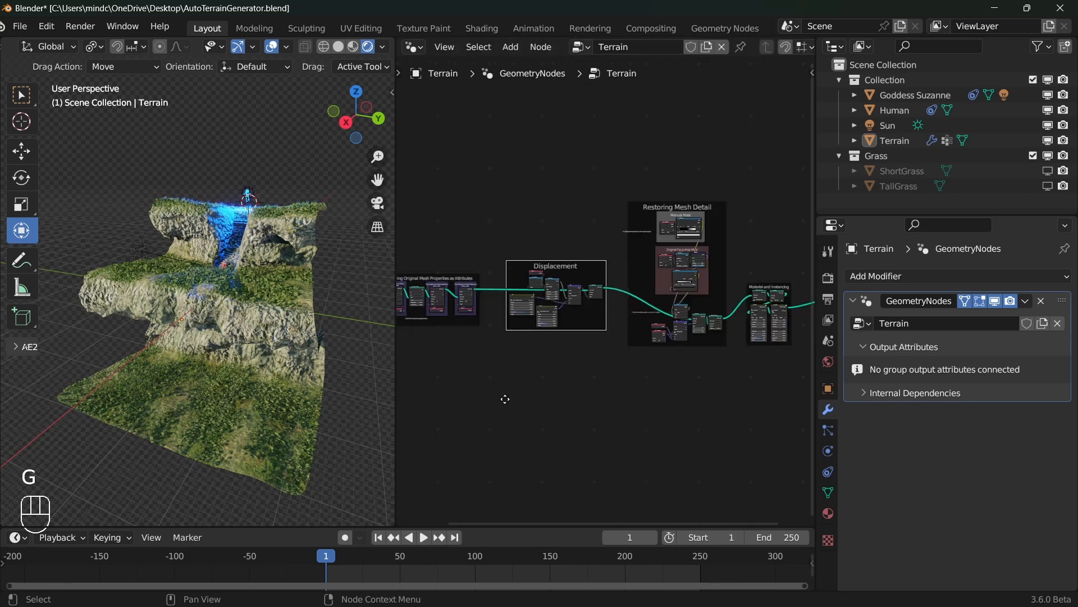
middle_drag(560, 362, 664, 375)
scroll(659, 383, up, 9)
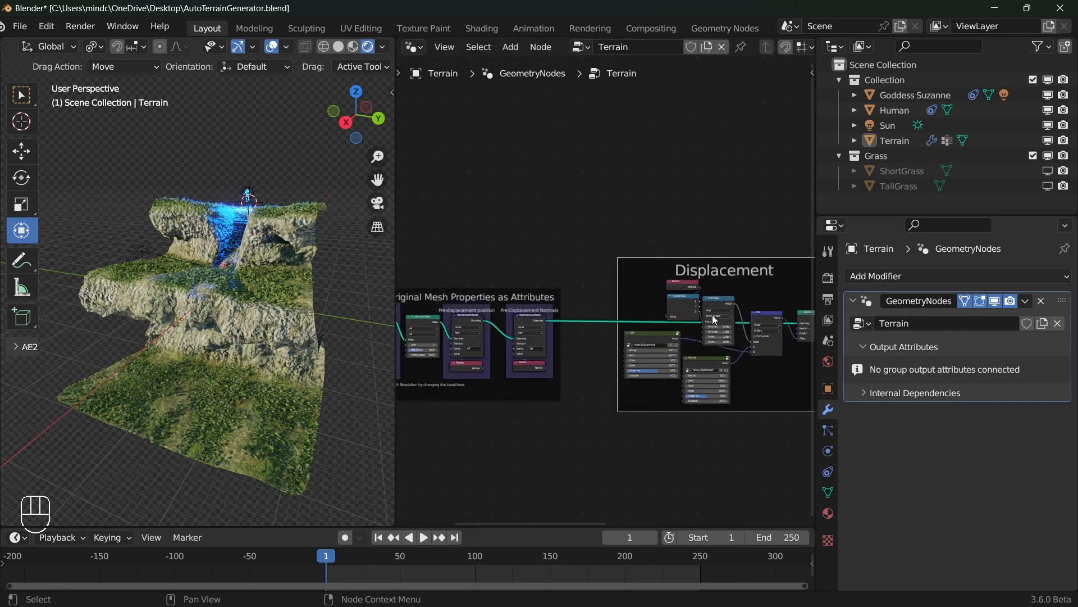
middle_drag(709, 313, 549, 279)
scroll(535, 273, down, 6)
middle_drag(616, 265, 540, 264)
scroll(689, 303, up, 5)
middle_drag(718, 308, 602, 352)
scroll(590, 297, up, 5)
middle_drag(597, 285, 416, 349)
scroll(608, 305, up, 2)
scroll(731, 321, down, 2)
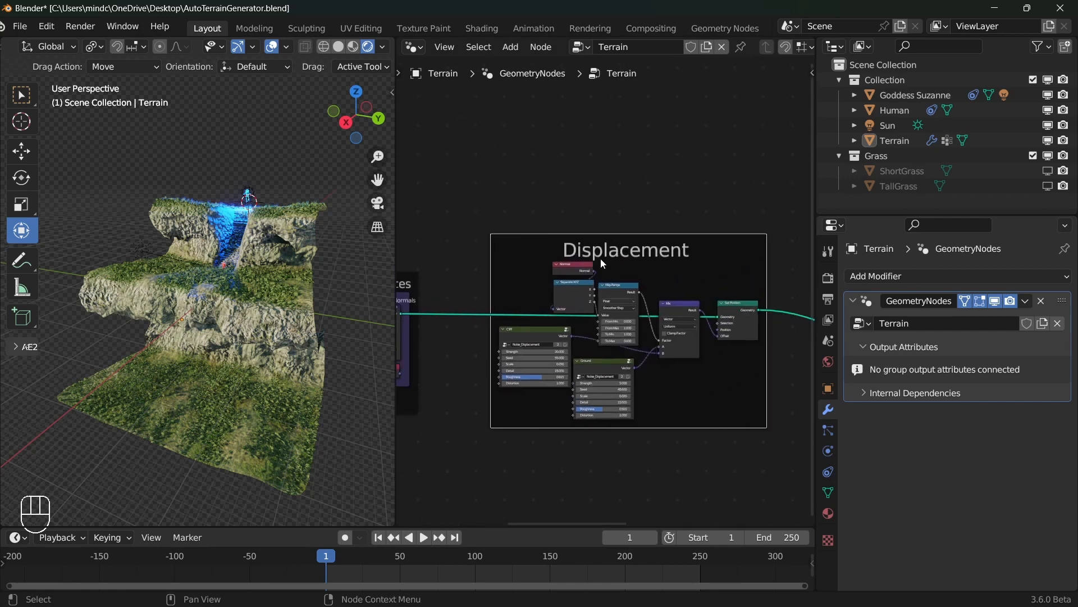
Step: Preview the Original Face Area attribute node's geometry, followed by the Subdivision Surface mesh, through a Viewer node
scroll(608, 381, down, 1)
middle_drag(608, 379, 721, 355)
scroll(517, 371, up, 5)
middle_drag(516, 371, 643, 386)
scroll(640, 385, up, 3)
middle_drag(500, 335, 710, 355)
scroll(705, 353, up, 3)
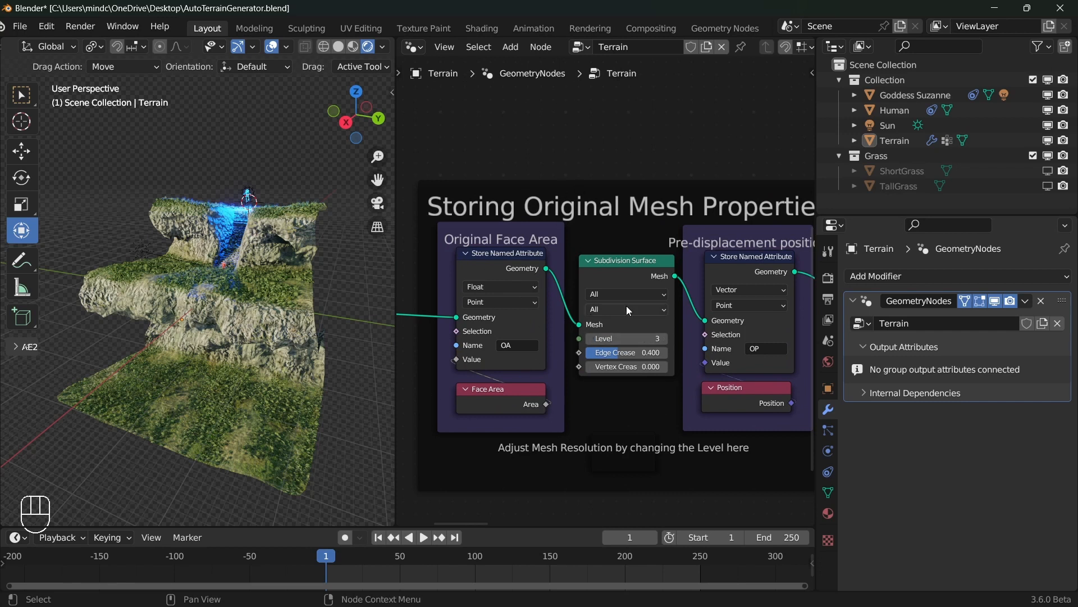
scroll(587, 308, down, 1)
scroll(619, 268, up, 2)
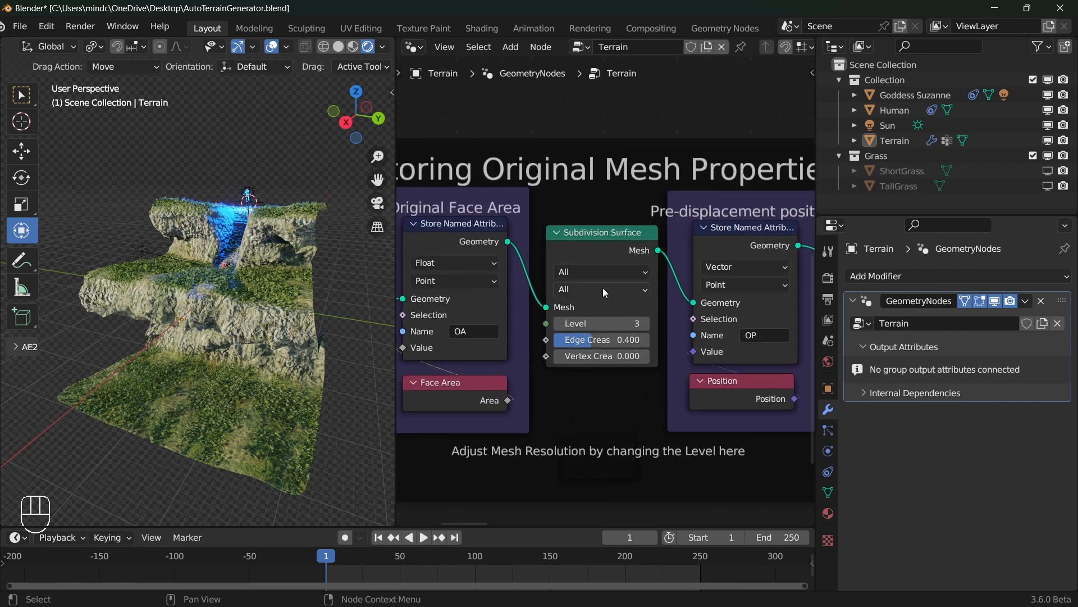
scroll(613, 290, down, 3)
scroll(588, 258, up, 3)
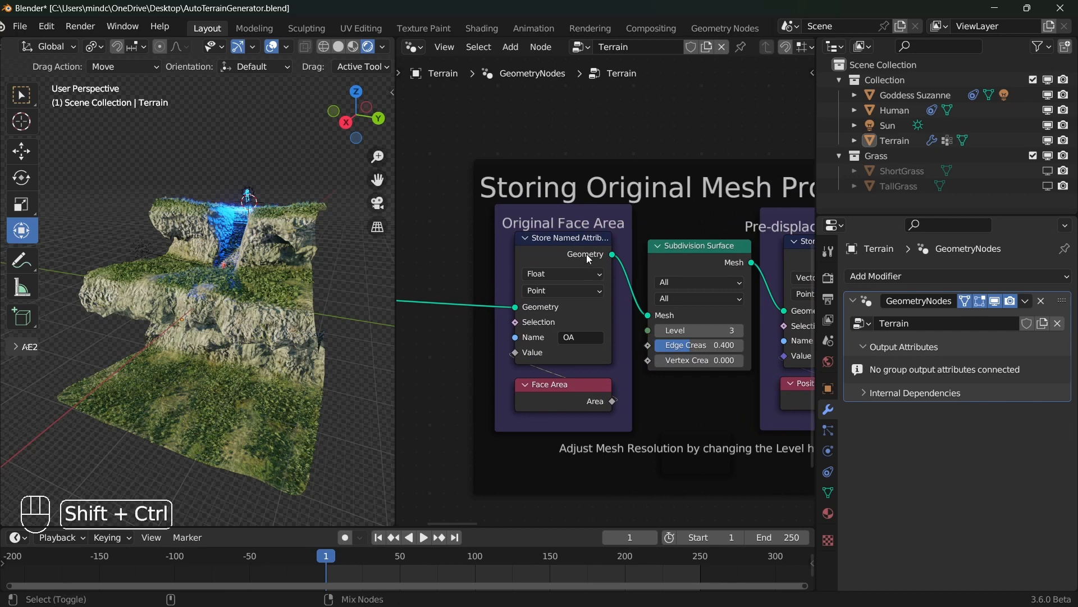
ctrl+shift+click(588, 258)
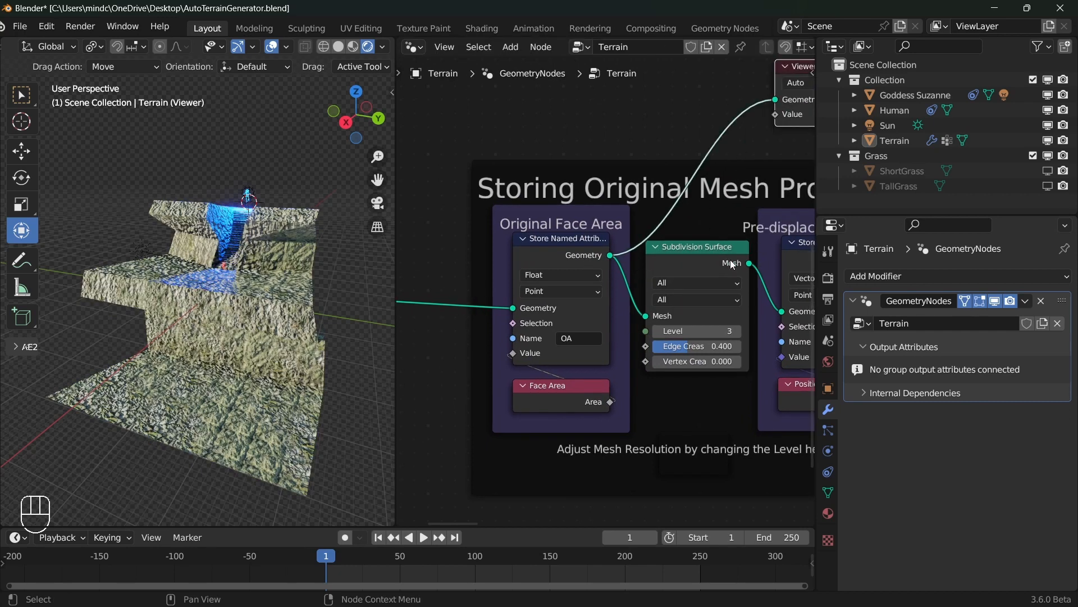
ctrl+shift+click(732, 264)
middle_drag(639, 257, 597, 268)
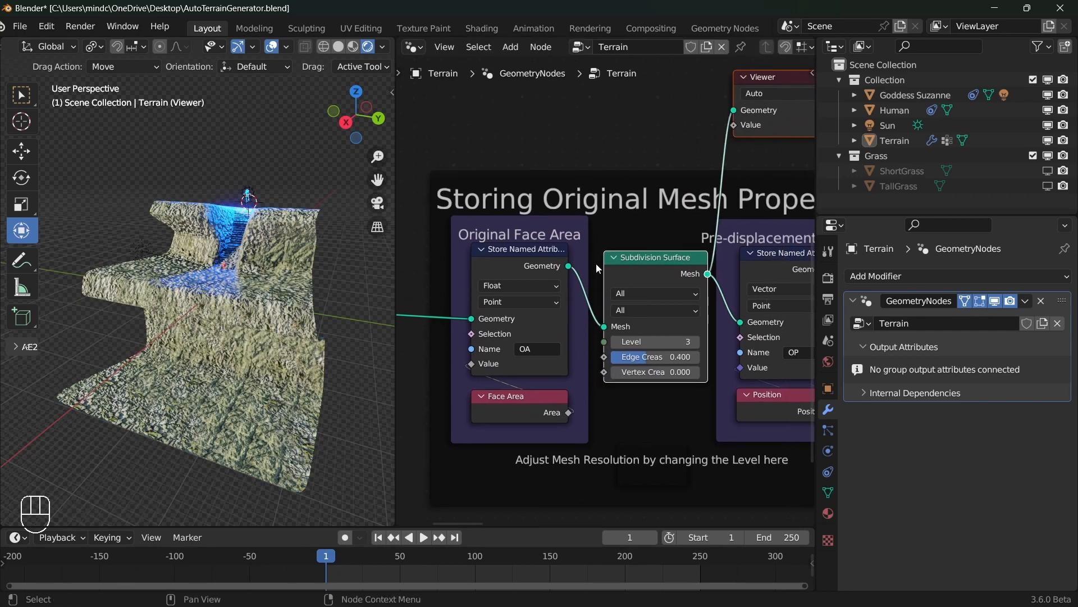
Step: Preview the Face Area values on the terrain through the Viewer node and inspect the staircase and surrounding faces up close
ctrl+shift+click(547, 399)
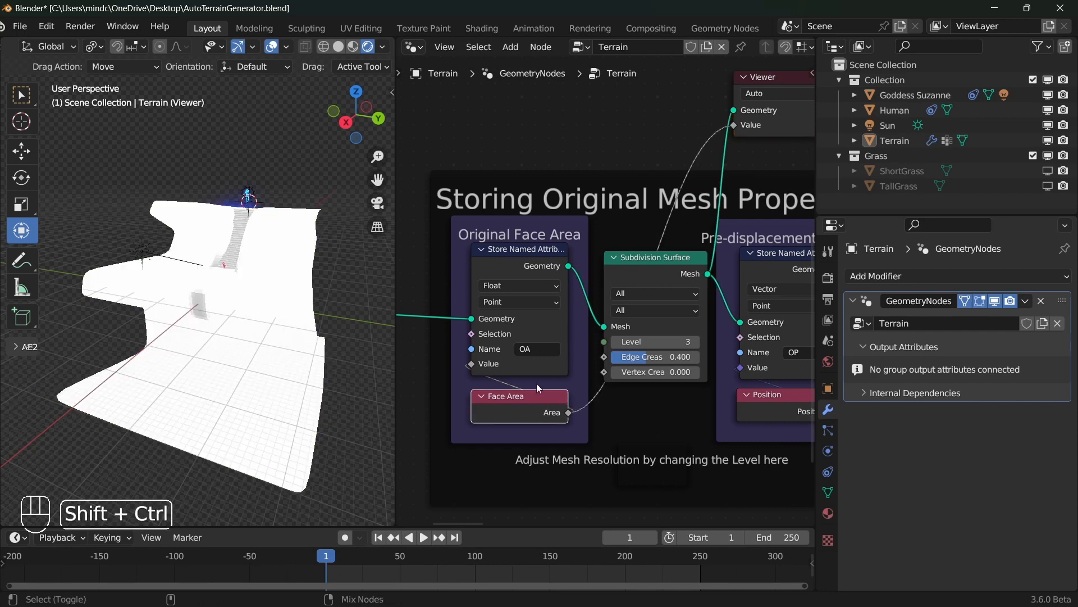
middle_drag(168, 269, 184, 262)
key(shift+grave)
key(w)
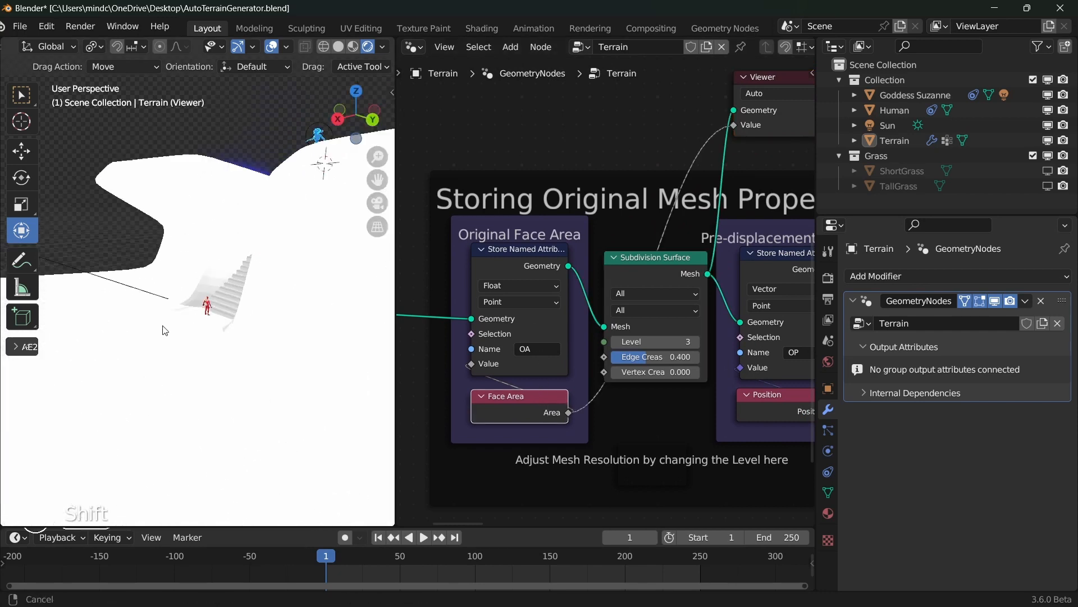
click(275, 340)
key(shift+grave)
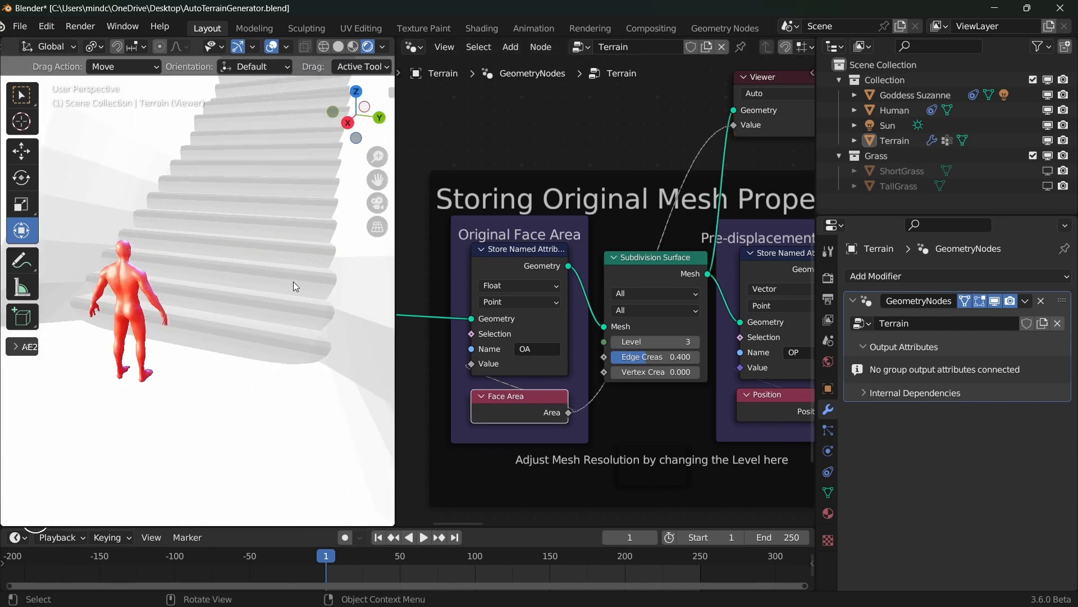
click(280, 324)
scroll(277, 319, up, 3)
key(shift+grave)
click(206, 283)
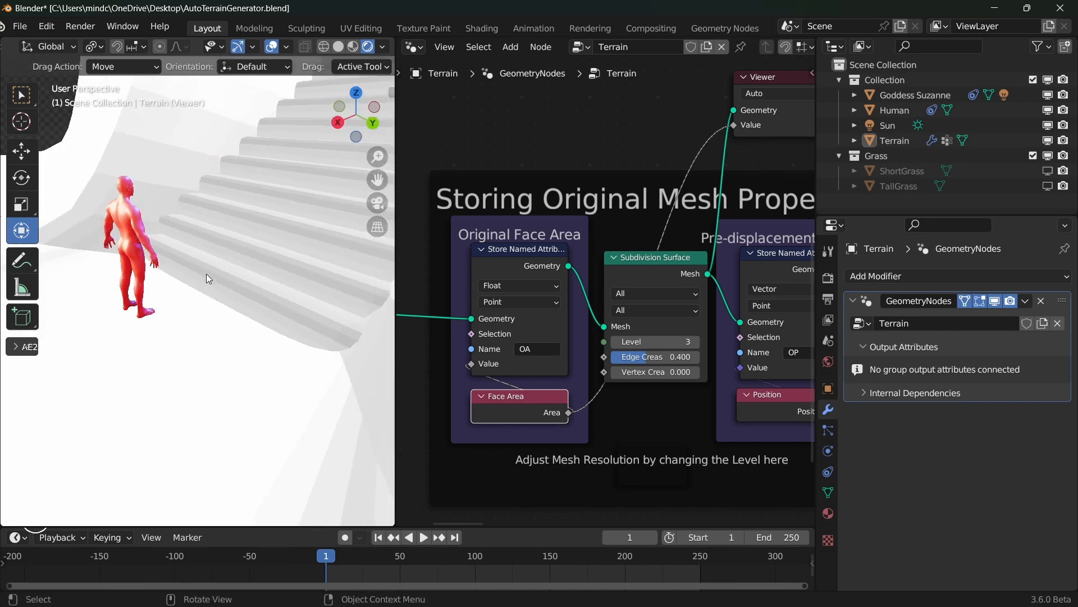
key(shift+grave)
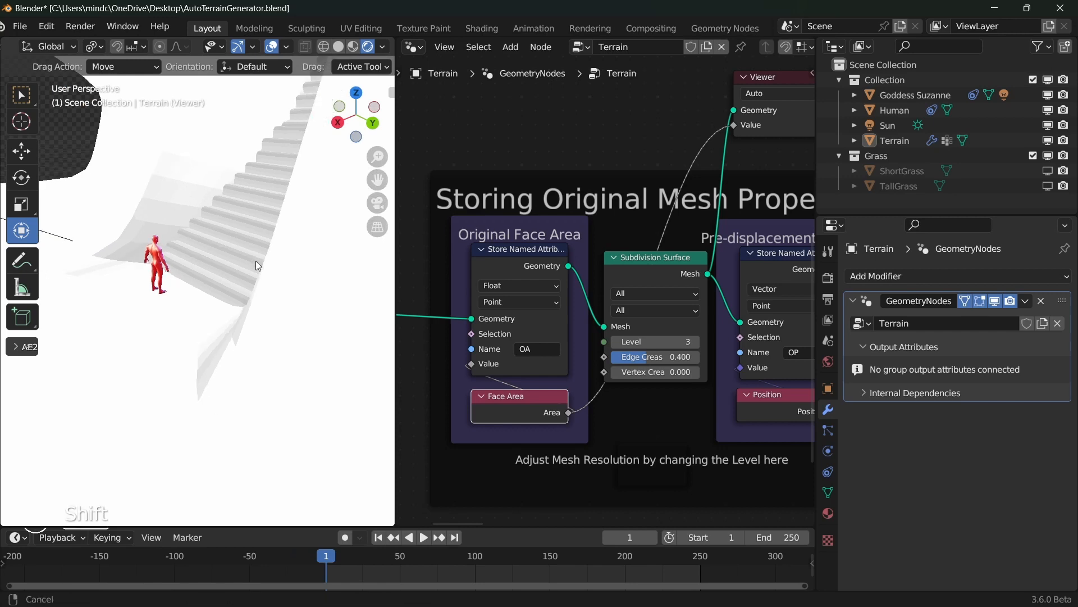
click(169, 336)
scroll(222, 282, down, 10)
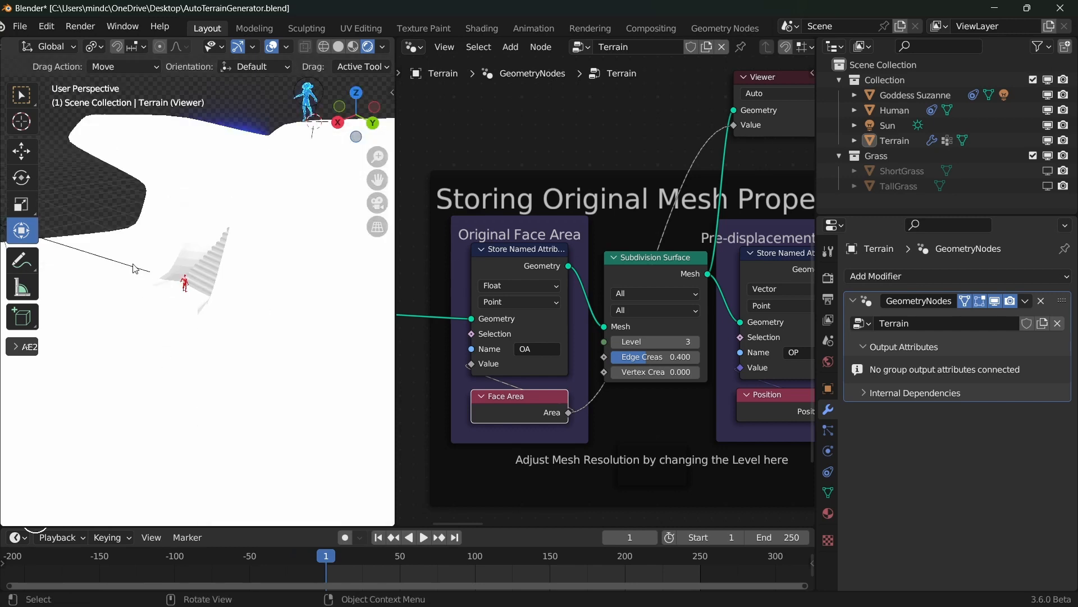
scroll(233, 296, up, 5)
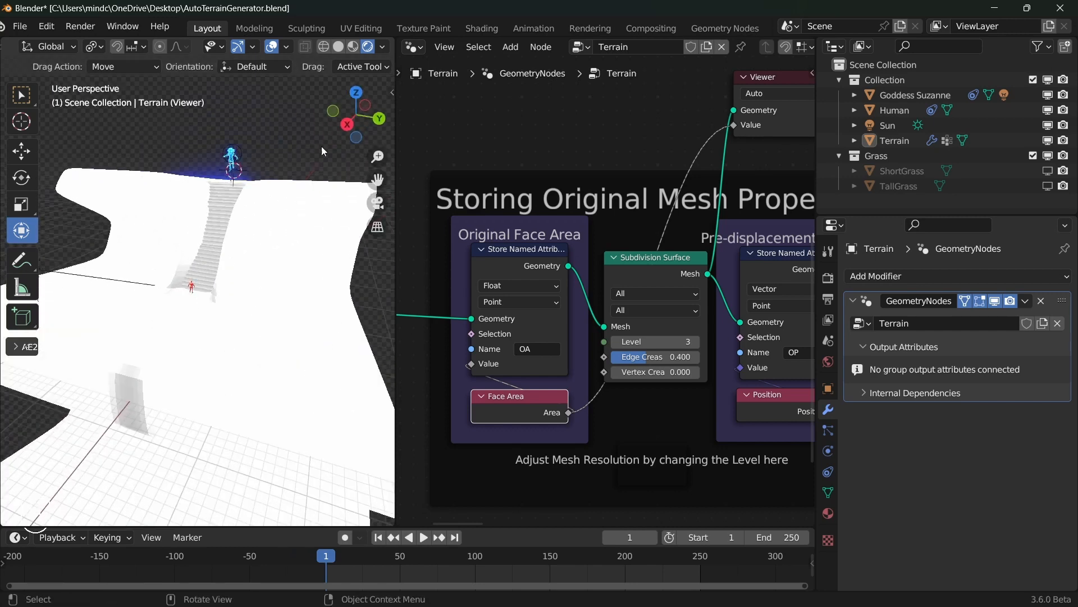
Step: Display the viewport in wireframe and examine the terrain's face density around the stairs and cliffs
click(323, 47)
ctrl+middle_drag(329, 123, 328, 89)
middle_drag(246, 241, 224, 154)
scroll(234, 289, up, 6)
scroll(243, 281, down, 5)
scroll(253, 137, down, 6)
scroll(298, 227, up, 6)
scroll(285, 300, down, 6)
middle_drag(285, 300, 280, 316)
scroll(280, 316, up, 5)
middle_drag(192, 330, 262, 254)
scroll(262, 254, up, 2)
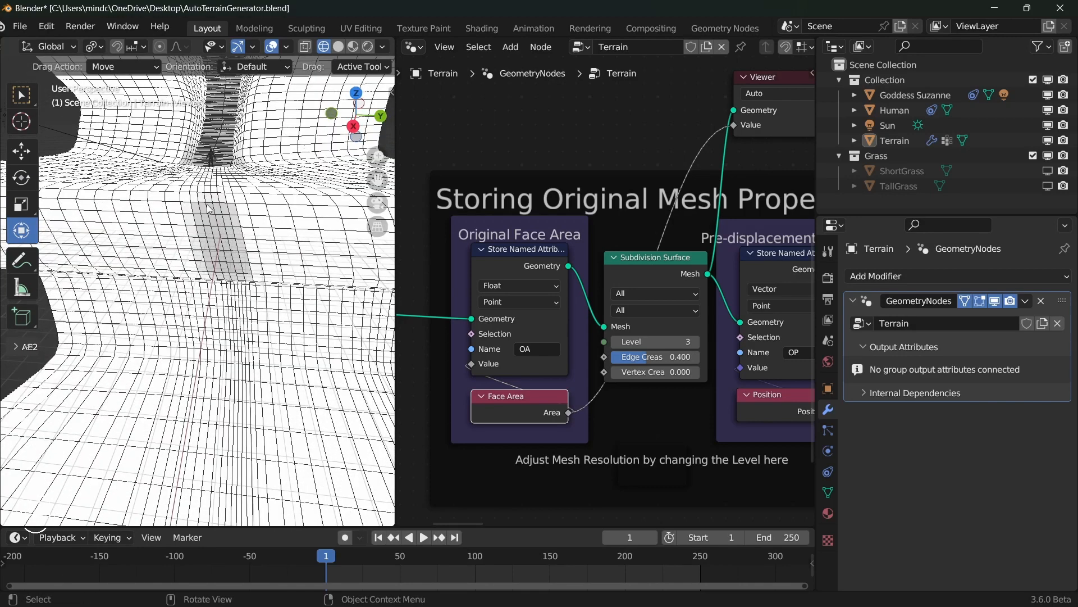
Step: Switch the viewport to solid shading and delete the Viewer node from the Terrain node tree
scroll(189, 234, down, 4)
click(338, 47)
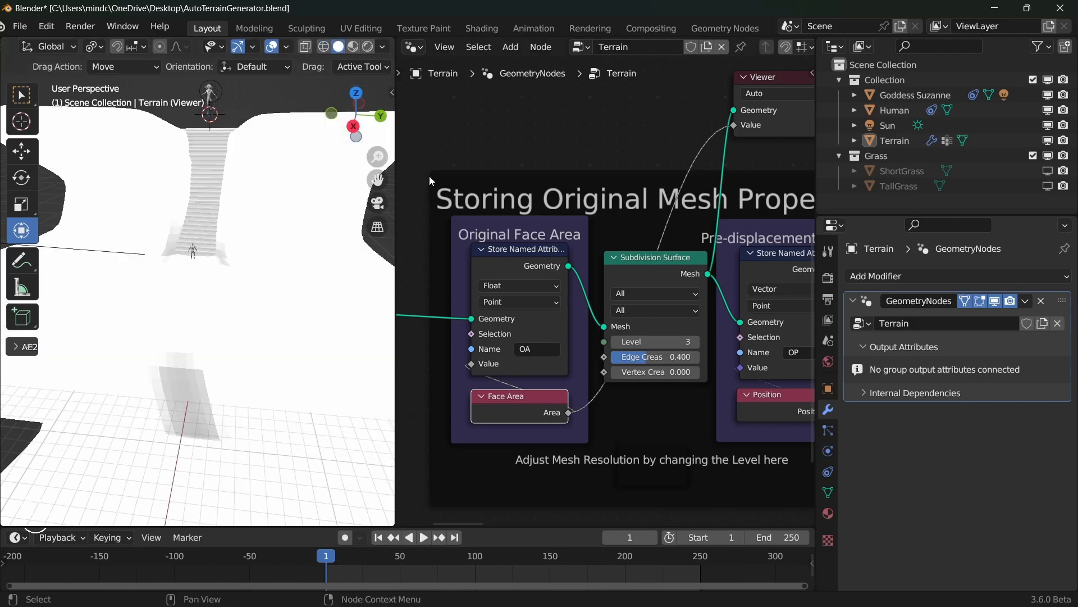
scroll(648, 212, down, 2)
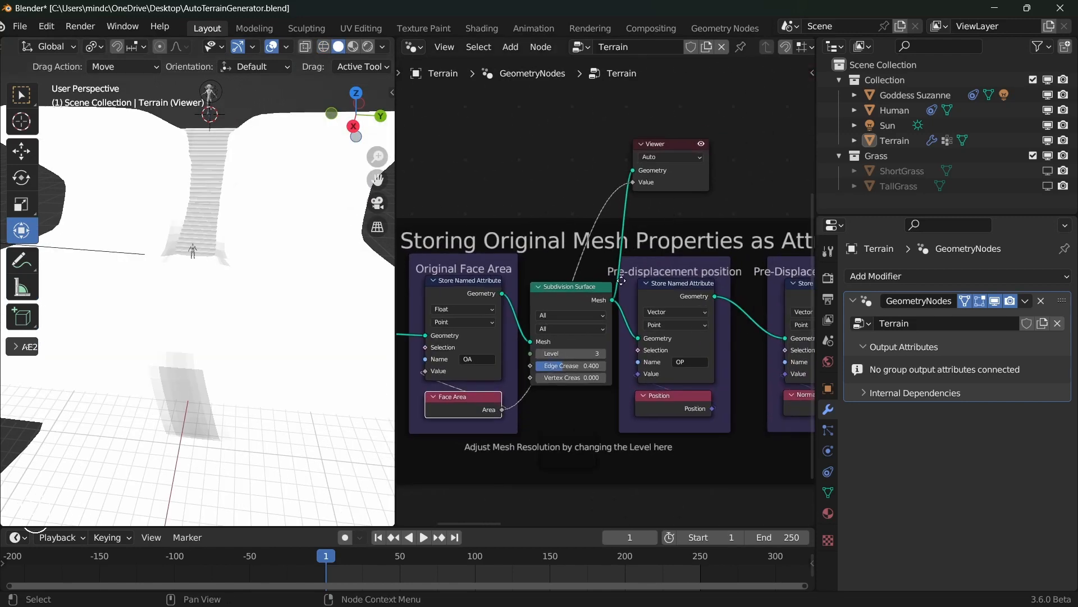
click(686, 187)
key(x)
middle_drag(681, 304, 662, 289)
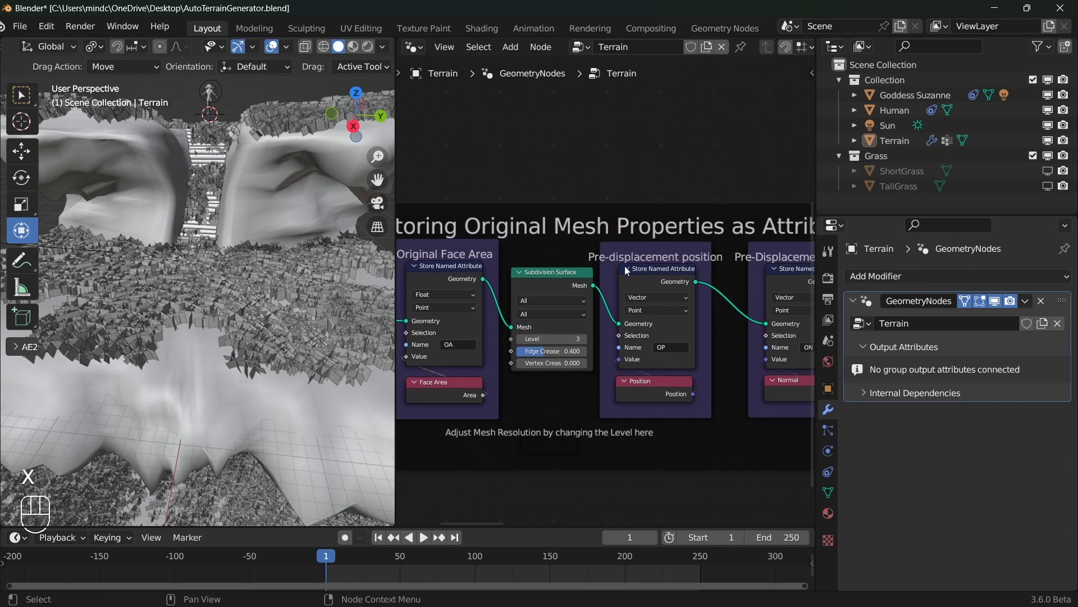
Step: Preview the Subdivision Surface mesh before displacement through a Viewer node placed above the frames, and remove that Viewer node
scroll(309, 301, down, 5)
scroll(551, 297, up, 2)
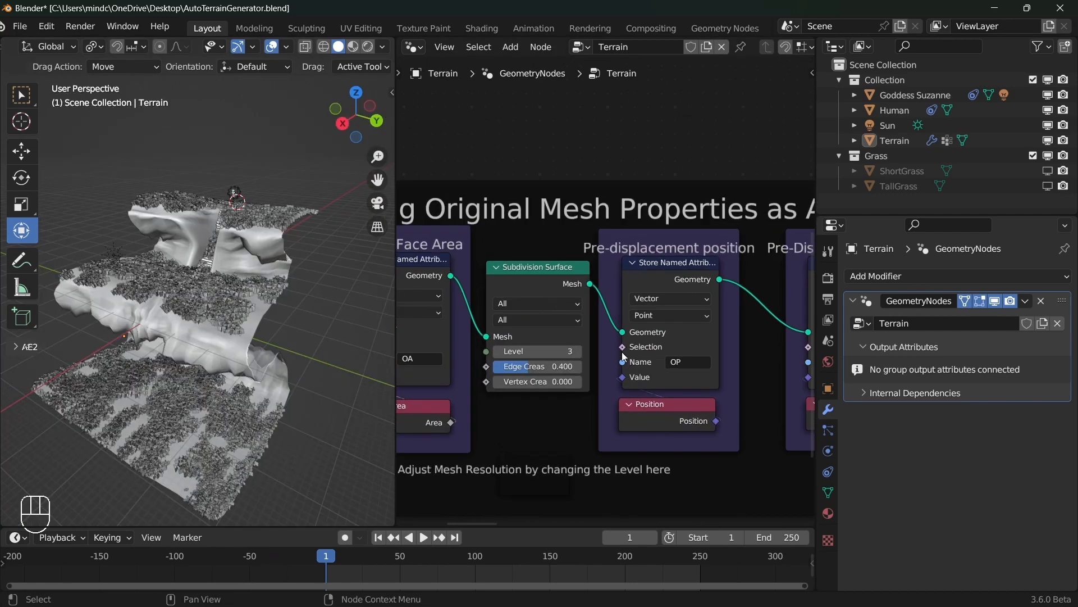
ctrl+shift+click(649, 266)
drag(670, 269, 656, 141)
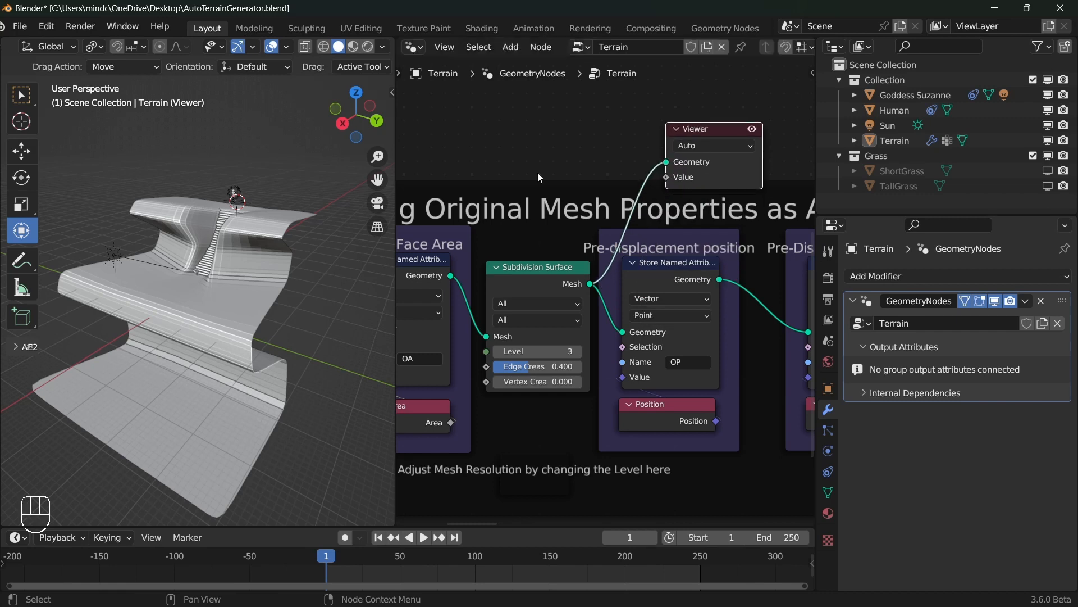
middle_drag(237, 246, 227, 285)
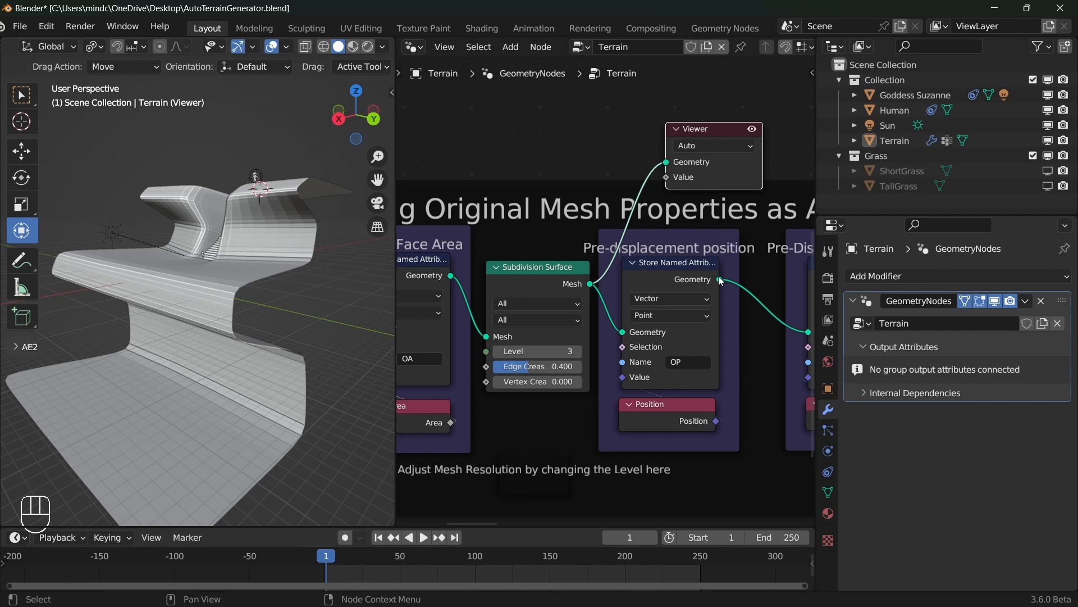
middle_drag(715, 278, 643, 316)
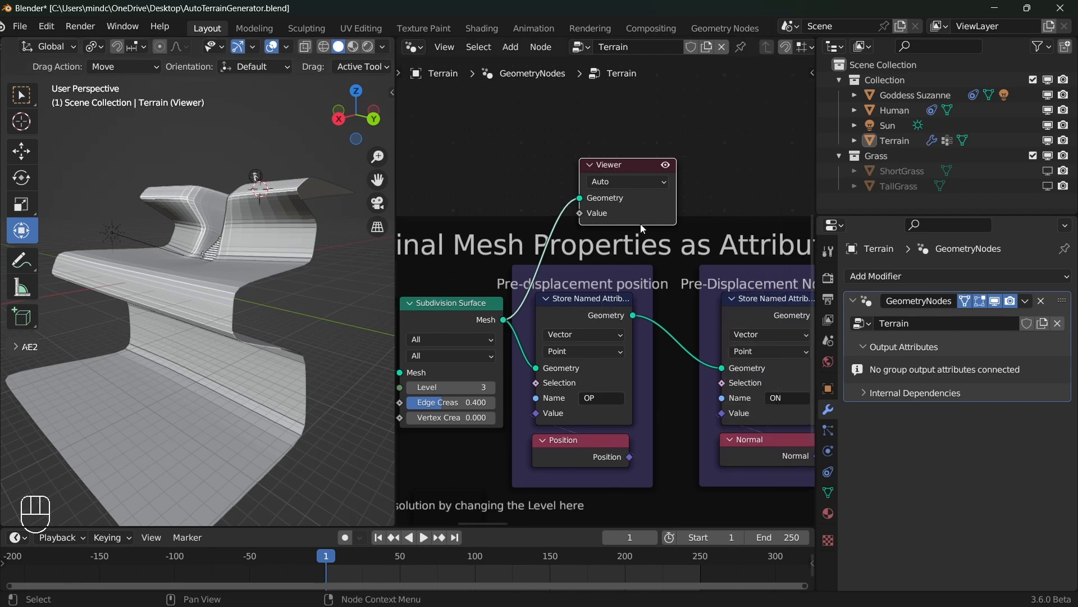
key(x)
Step: Look over the Store Named Attribute nodes that save the pre-displacement position and pre-displacement normals
scroll(637, 228, down, 5)
scroll(562, 320, up, 2)
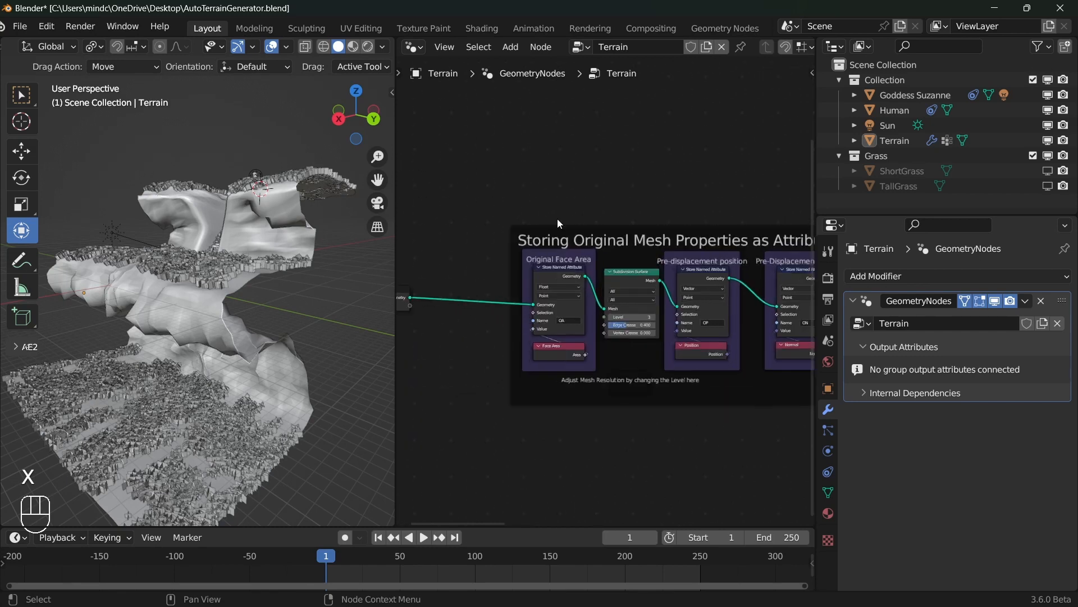
scroll(630, 231, up, 2)
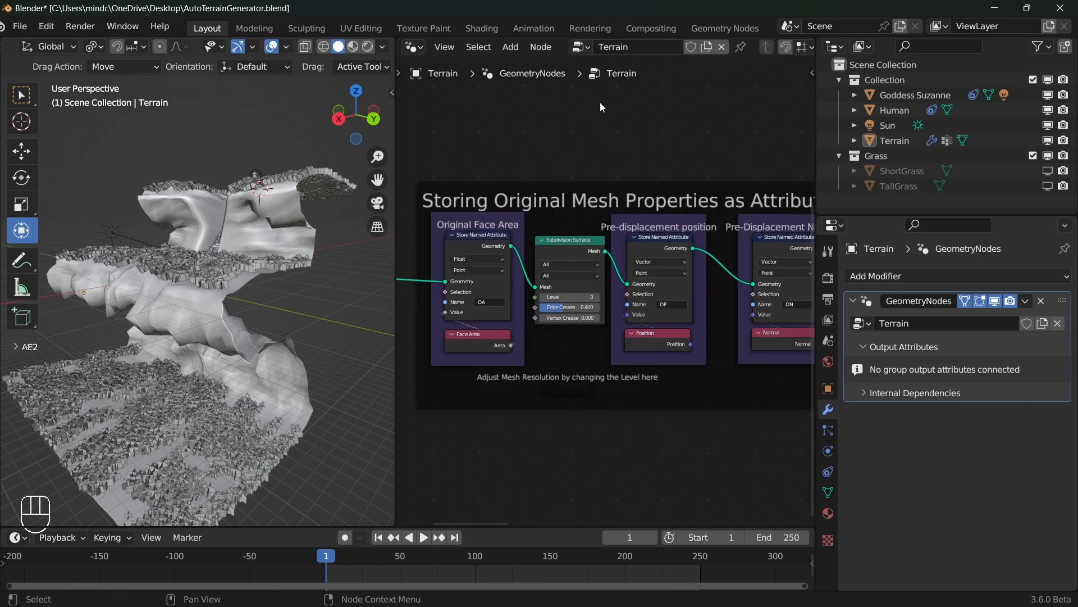
middle_drag(715, 264, 646, 265)
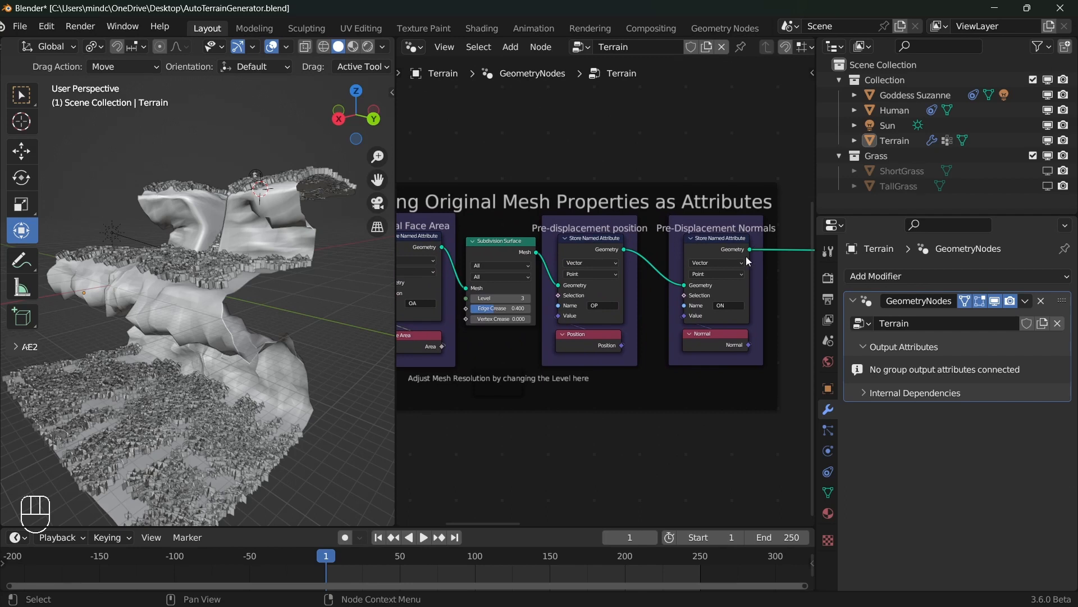
scroll(706, 272, up, 3)
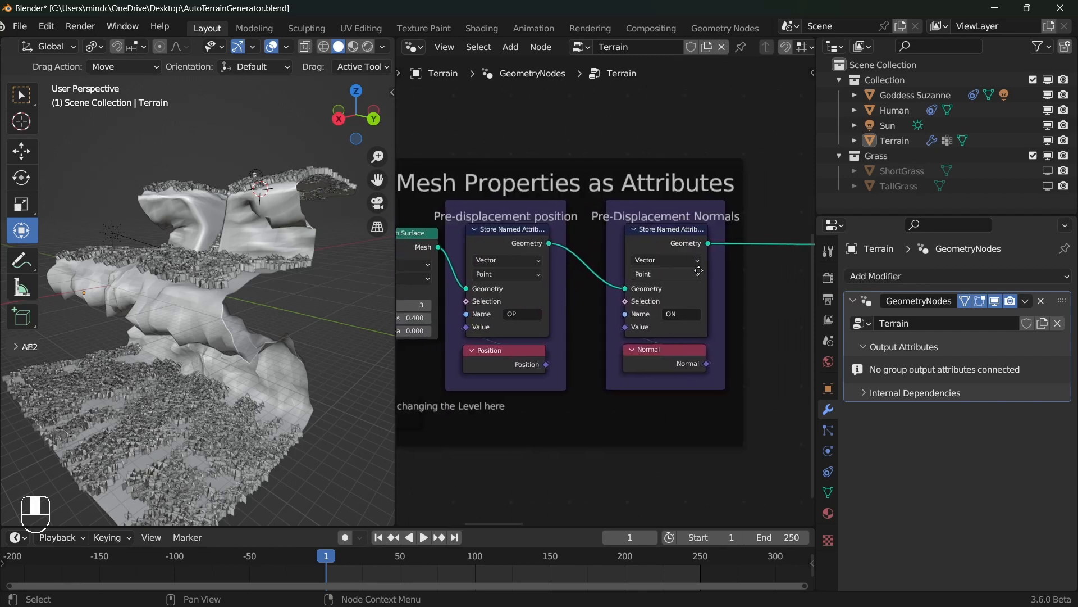
scroll(617, 272, up, 3)
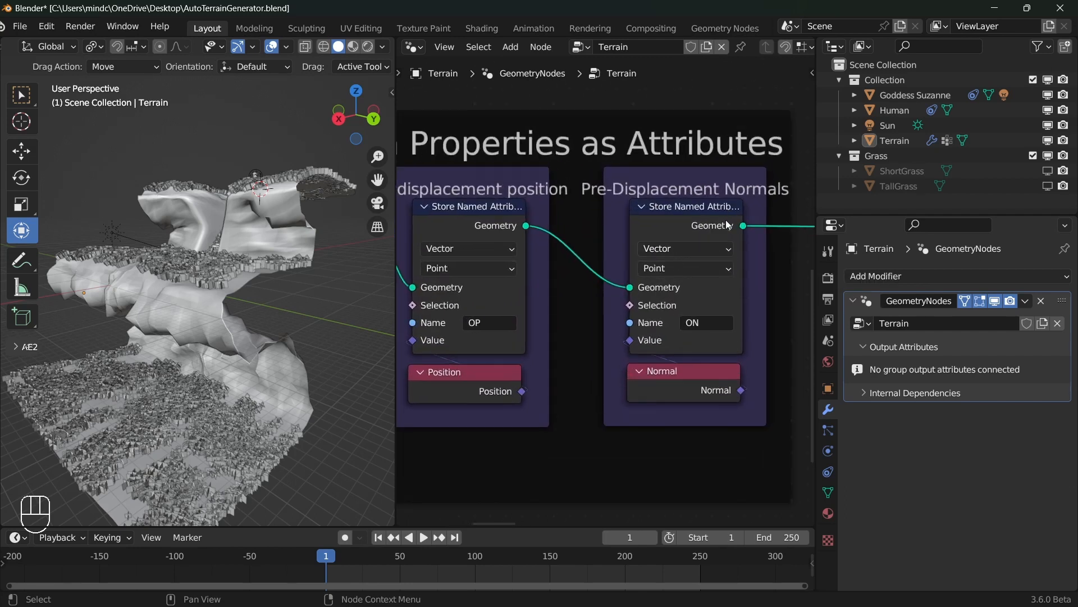
scroll(634, 225, down, 1)
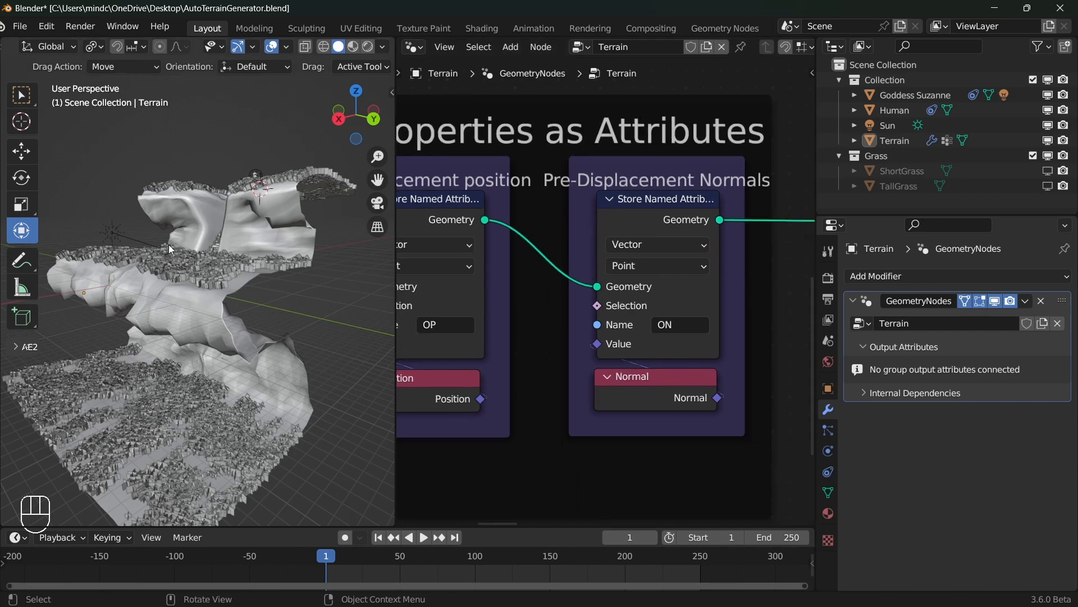
scroll(652, 223, down, 2)
Step: Preview the pre-displacement Normal values on the terrain through a Viewer node, and remove that Viewer node
ctrl+shift+click(692, 240)
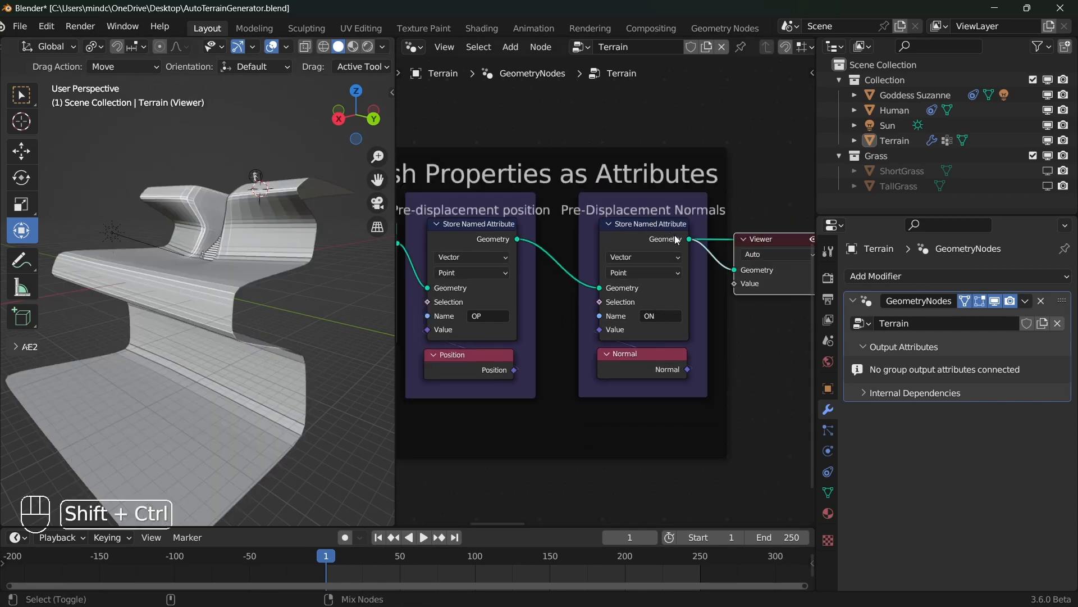
ctrl+shift+click(677, 367)
scroll(161, 190, up, 8)
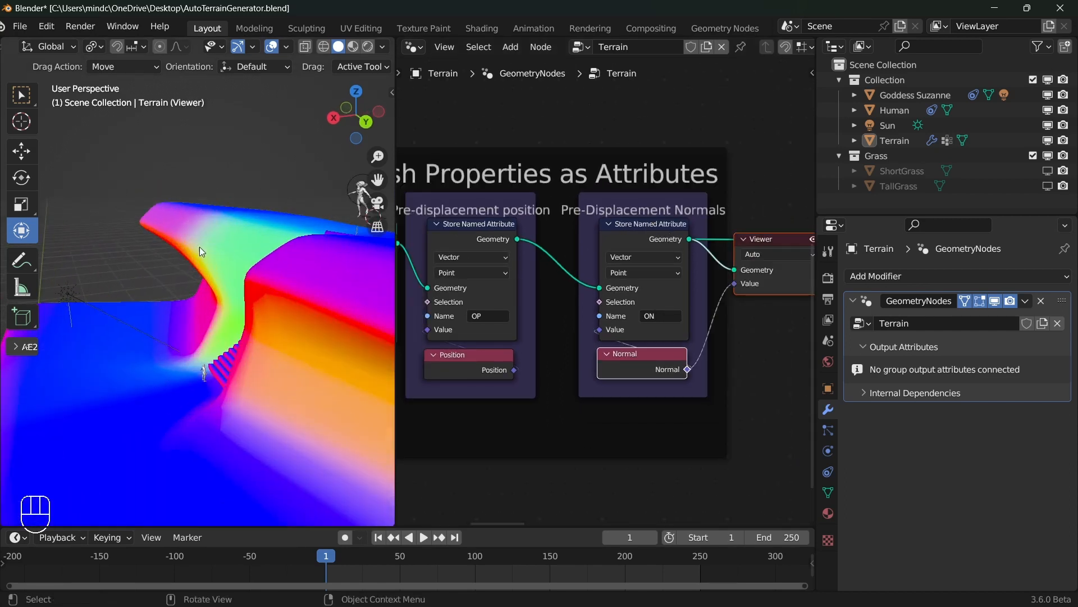
scroll(713, 230, down, 5)
middle_drag(721, 226, 635, 207)
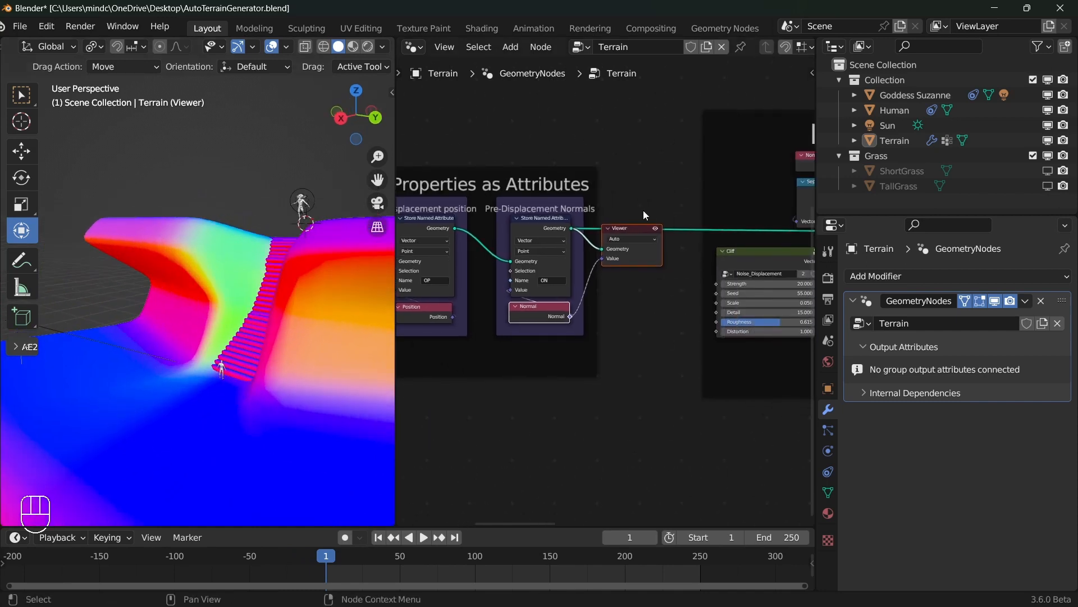
scroll(640, 210, up, 1)
middle_drag(660, 264, 637, 263)
click(629, 262)
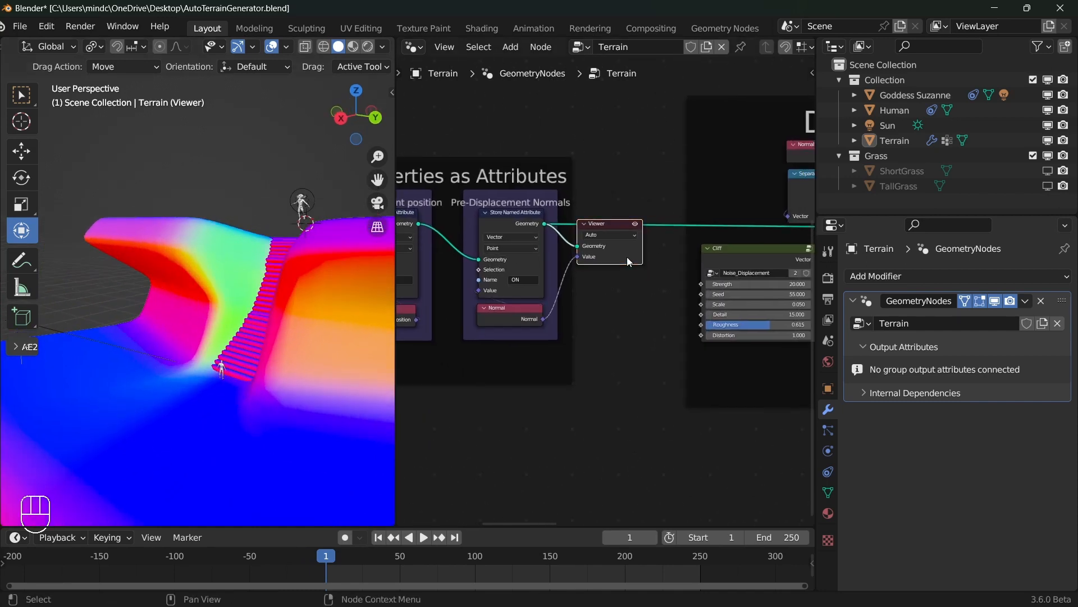
key(x)
scroll(579, 241, down, 2)
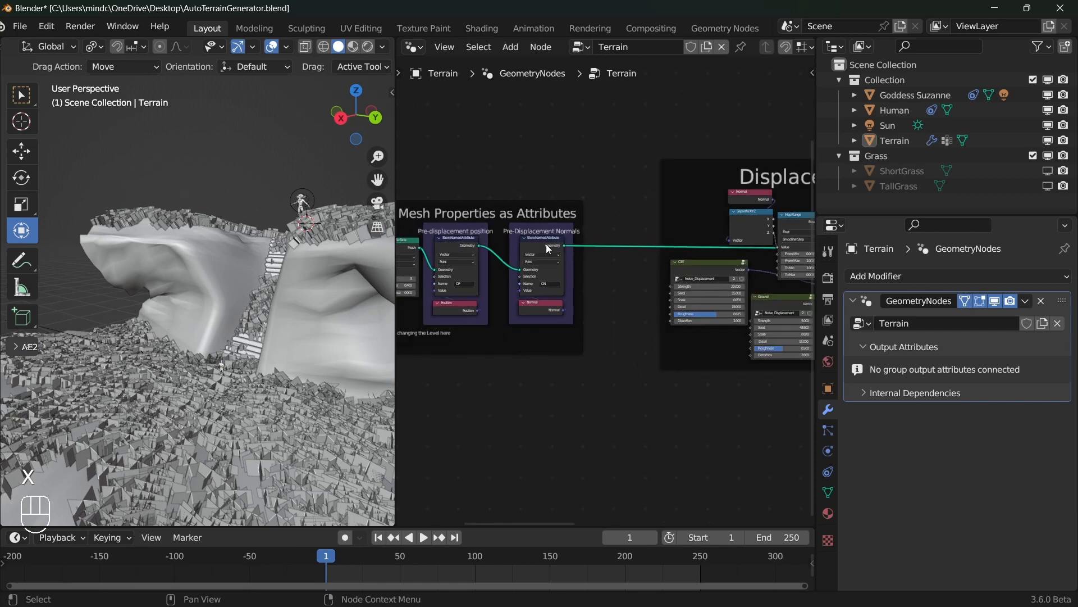
Step: Open the Noise_Displacement group of the Cliff node in the Displacement frame for inspection
middle_drag(737, 261, 647, 270)
scroll(637, 234, up, 2)
scroll(647, 271, up, 2)
middle_drag(481, 292, 534, 281)
scroll(534, 282, up, 3)
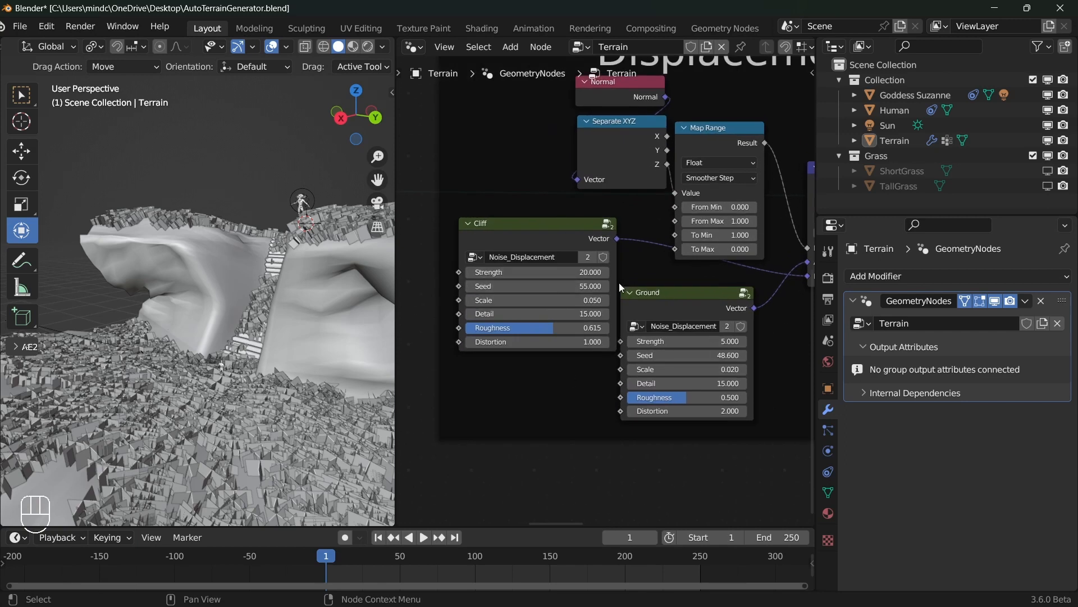
click(585, 225)
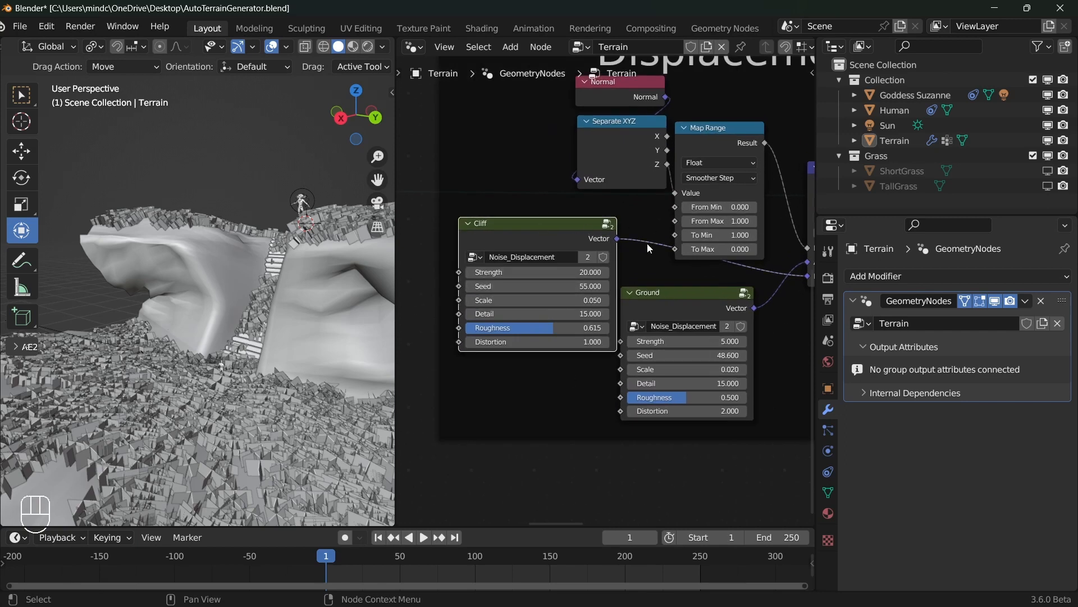
key(Tab)
Step: Look over the overall node chain inside the Noise_Displacement group, including the Normal, Separate XYZ and Multiply nodes
middle_drag(643, 325, 552, 332)
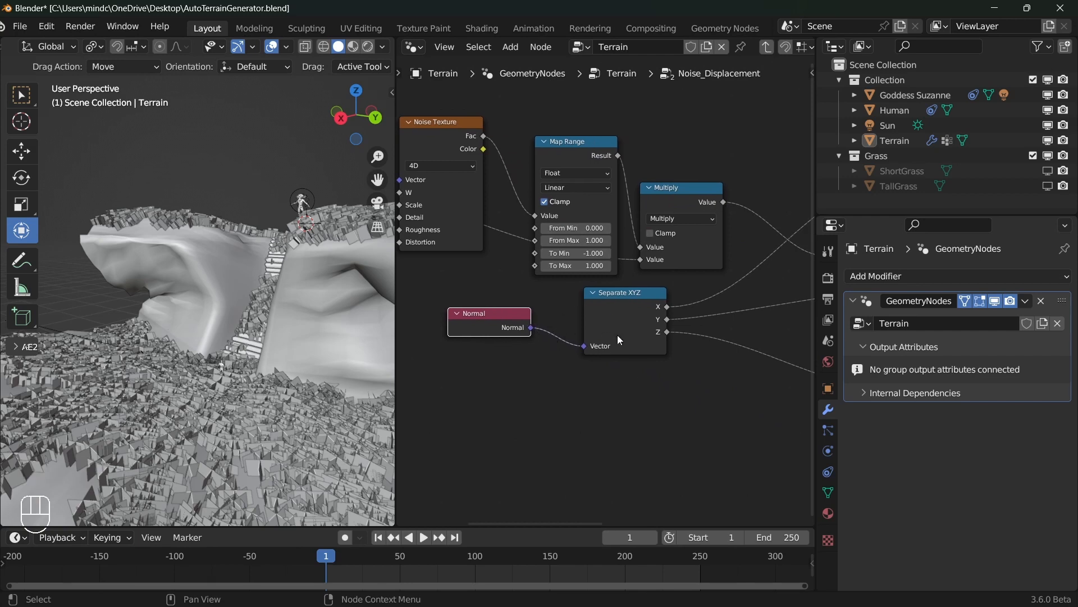
scroll(618, 332, down, 3)
middle_drag(618, 293, 552, 295)
scroll(551, 294, up, 4)
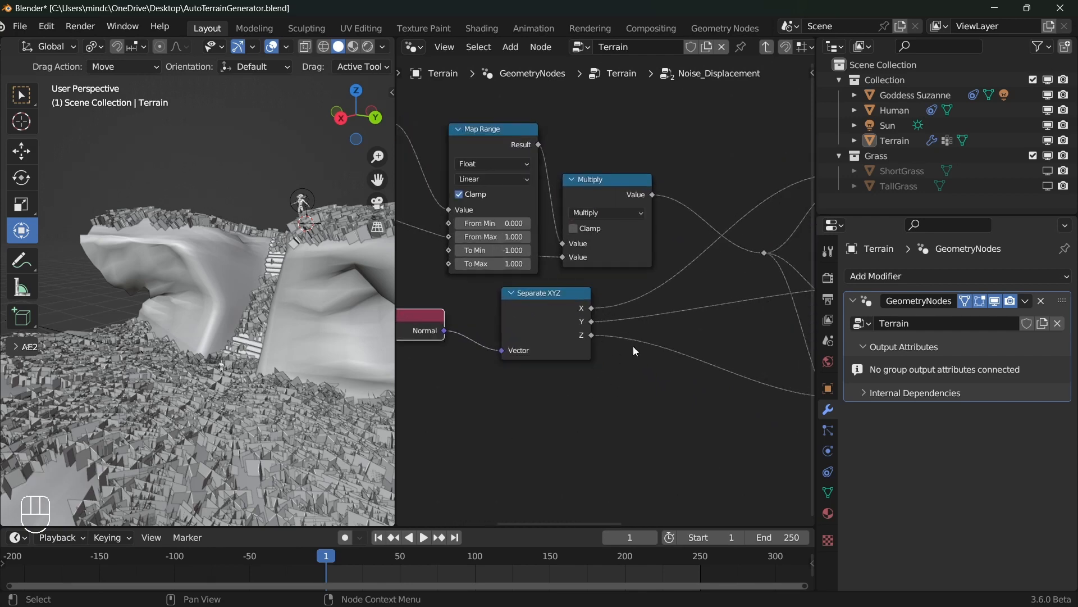
scroll(713, 335, down, 4)
middle_drag(712, 335, 529, 318)
middle_drag(579, 260, 628, 271)
scroll(629, 271, up, 4)
Step: Examine the 4D Noise Texture and the Map Range node that remaps its factor before the Multiply node
middle_drag(526, 189, 832, 272)
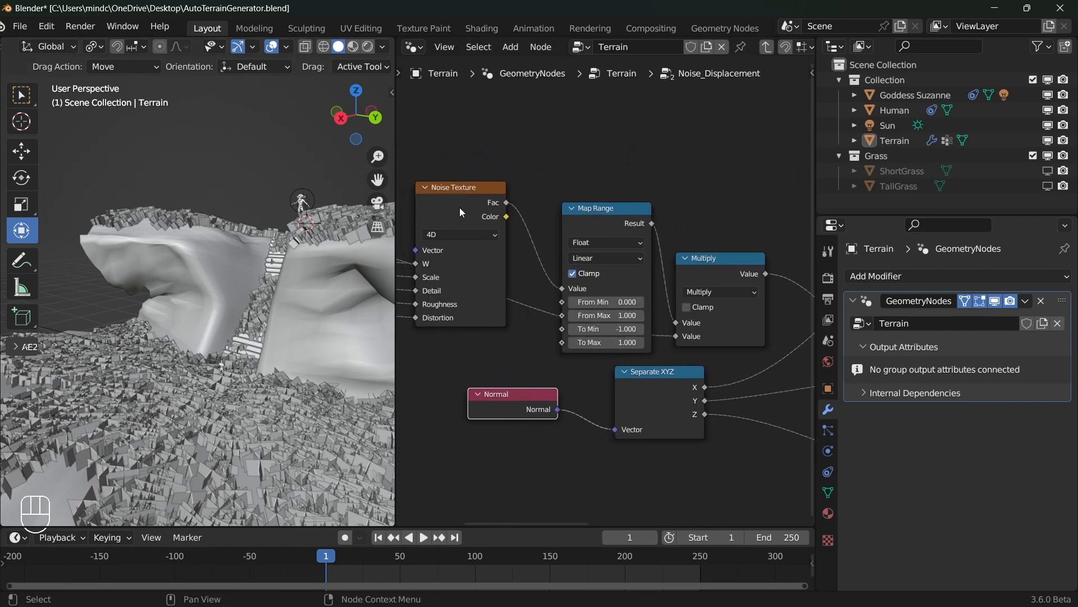
middle_drag(522, 252, 590, 277)
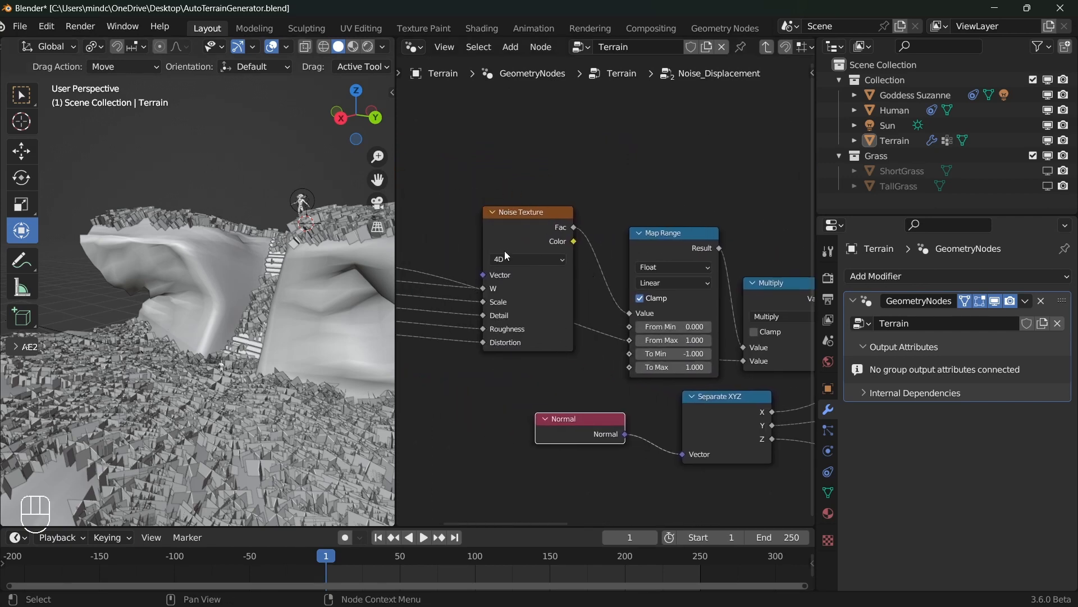
middle_drag(659, 308, 582, 281)
scroll(600, 288, up, 1)
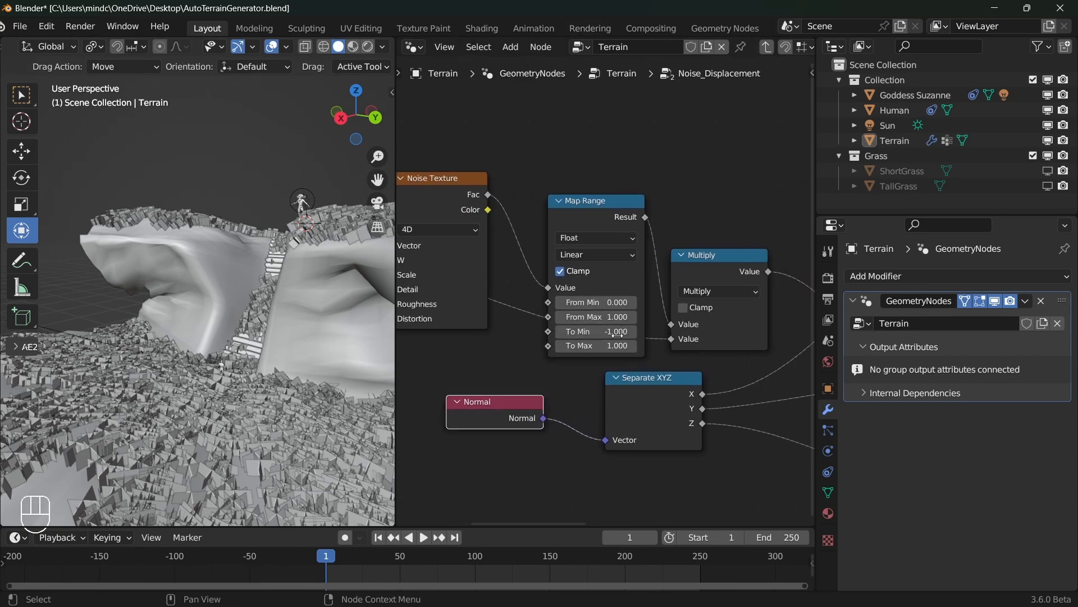
middle_drag(617, 214, 553, 193)
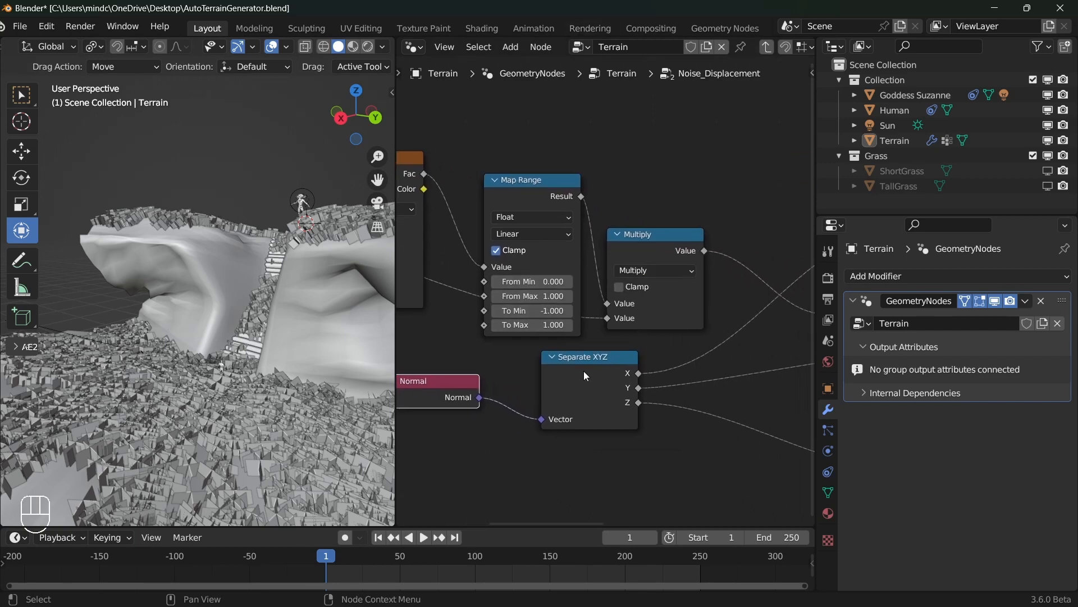
Step: Trace the Separate XYZ outputs through the three Multiply nodes to the Combine XYZ node
scroll(732, 370, down, 3)
middle_drag(745, 389, 565, 333)
scroll(606, 281, up, 2)
scroll(709, 312, down, 1)
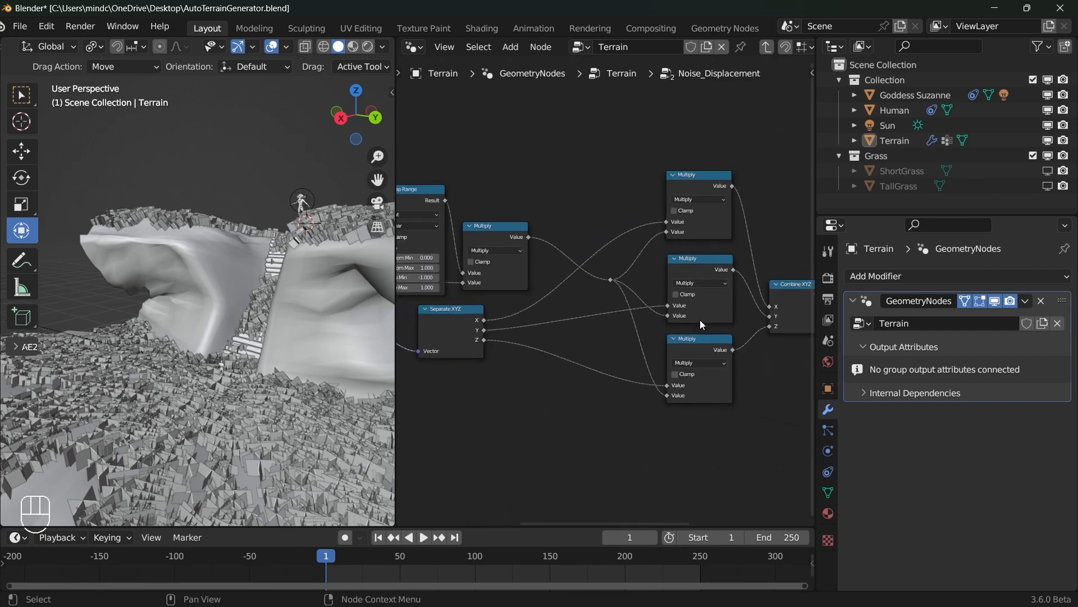
Step: Trace the Combine XYZ vector to the Group Output node of the Noise_Displacement group
middle_drag(709, 319, 591, 324)
scroll(725, 285, down, 2)
middle_drag(728, 283, 584, 299)
scroll(585, 298, up, 3)
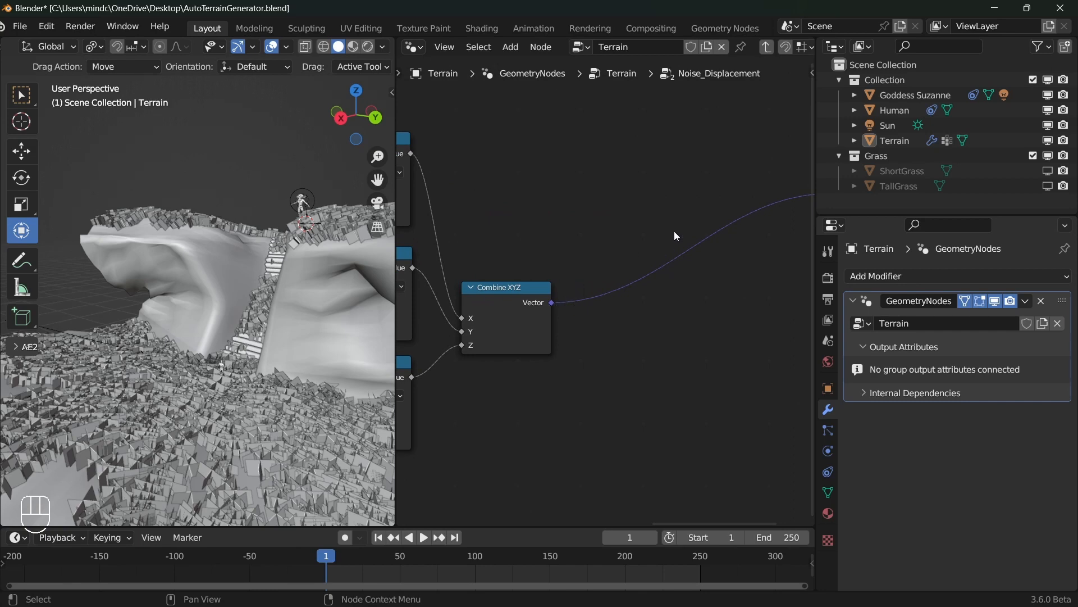
scroll(675, 238, down, 2)
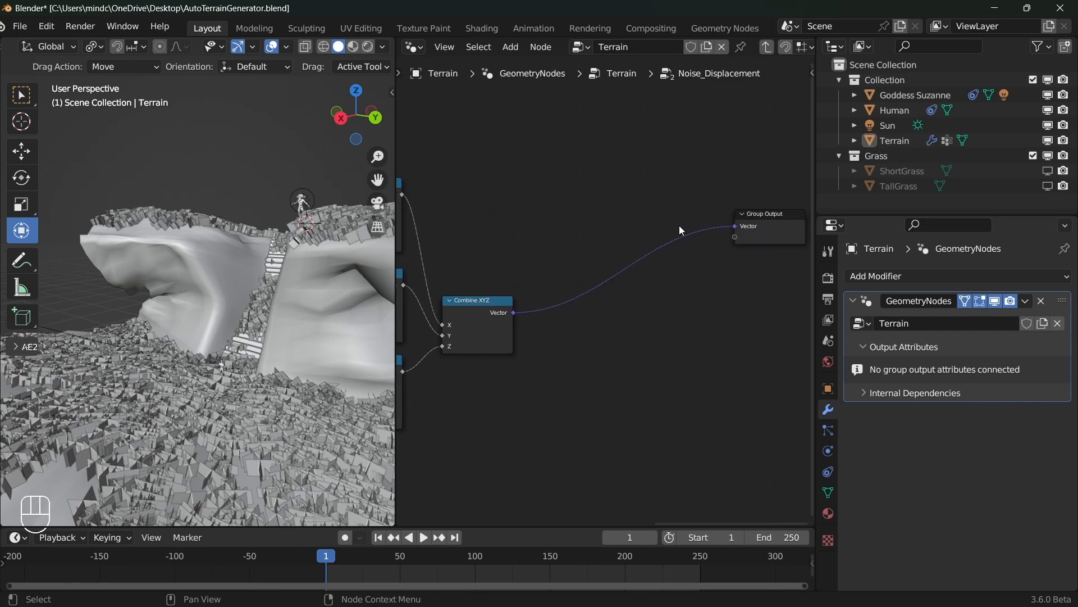
Step: Exit the Noise_Displacement group and examine how the Cliff and Ground vectors feed the Mix node in the Displacement frame
key(Tab)
scroll(663, 278, up, 2)
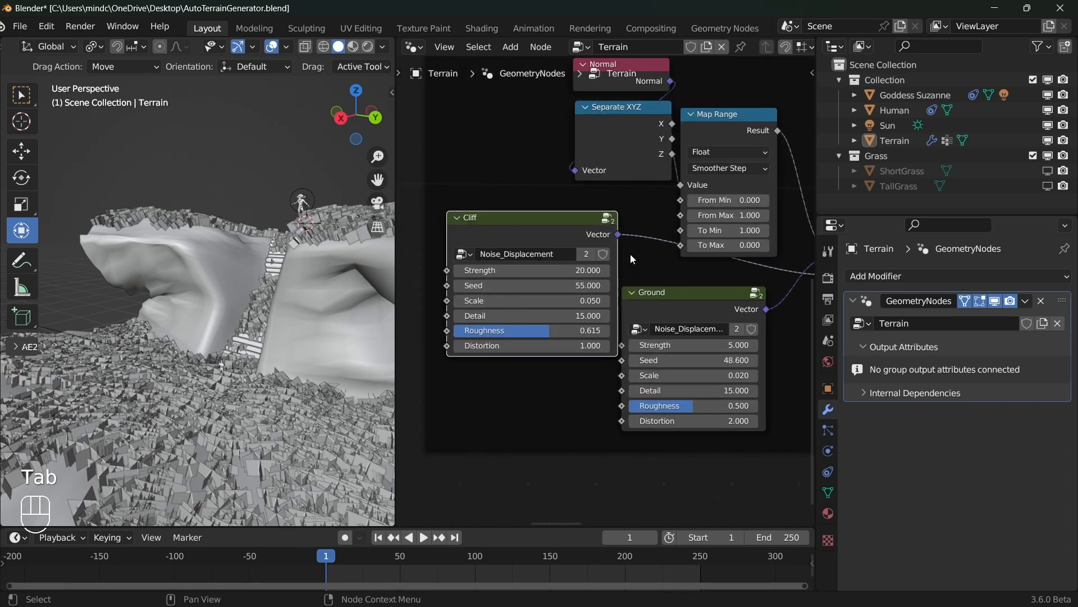
scroll(629, 272, down, 2)
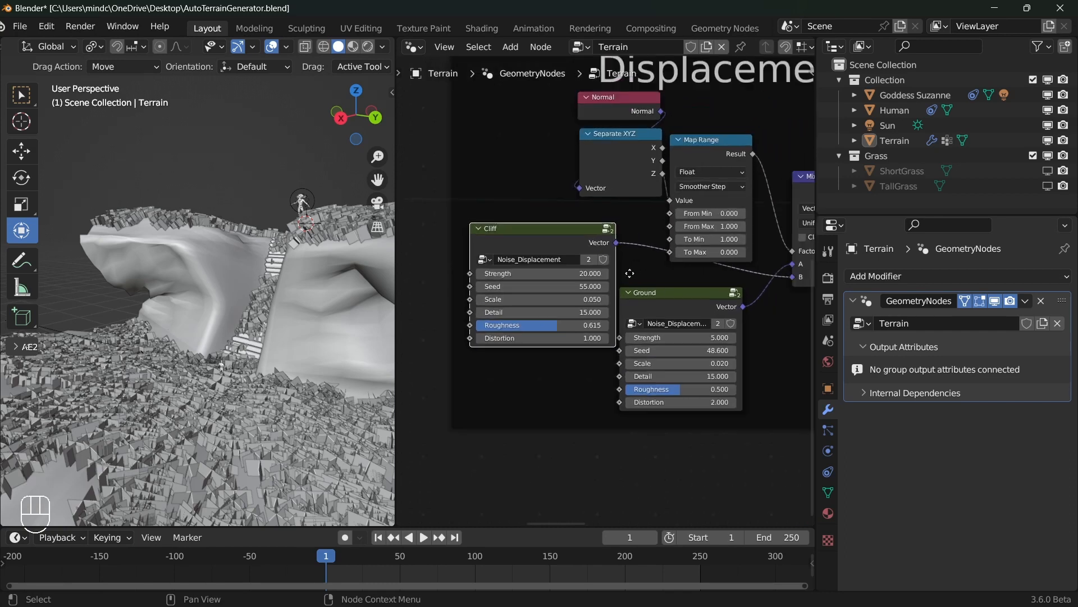
ctrl+scroll(646, 281, right, 4)
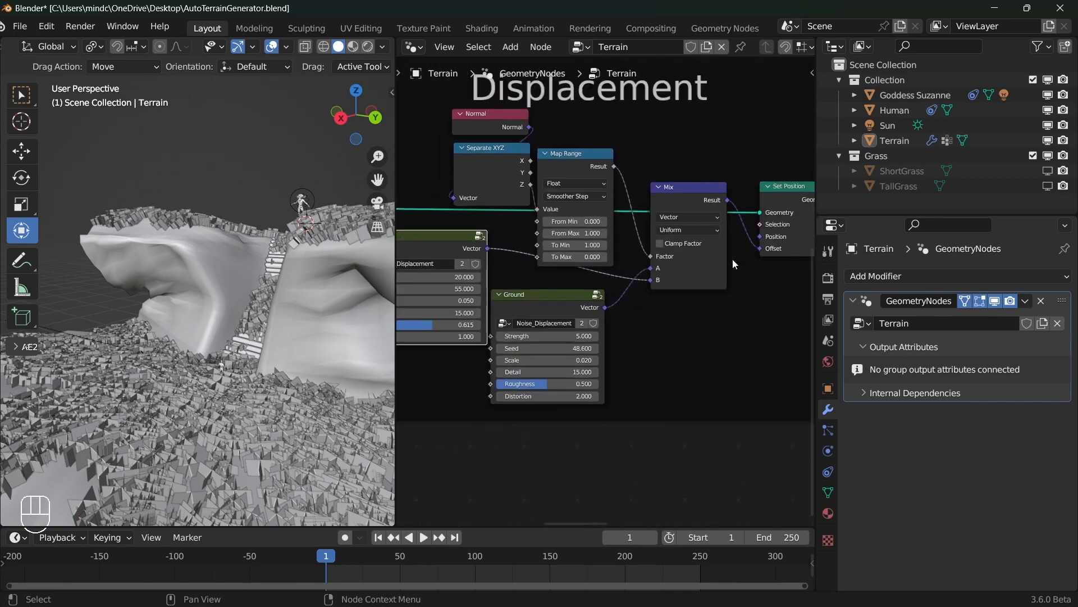
scroll(746, 275, up, 3)
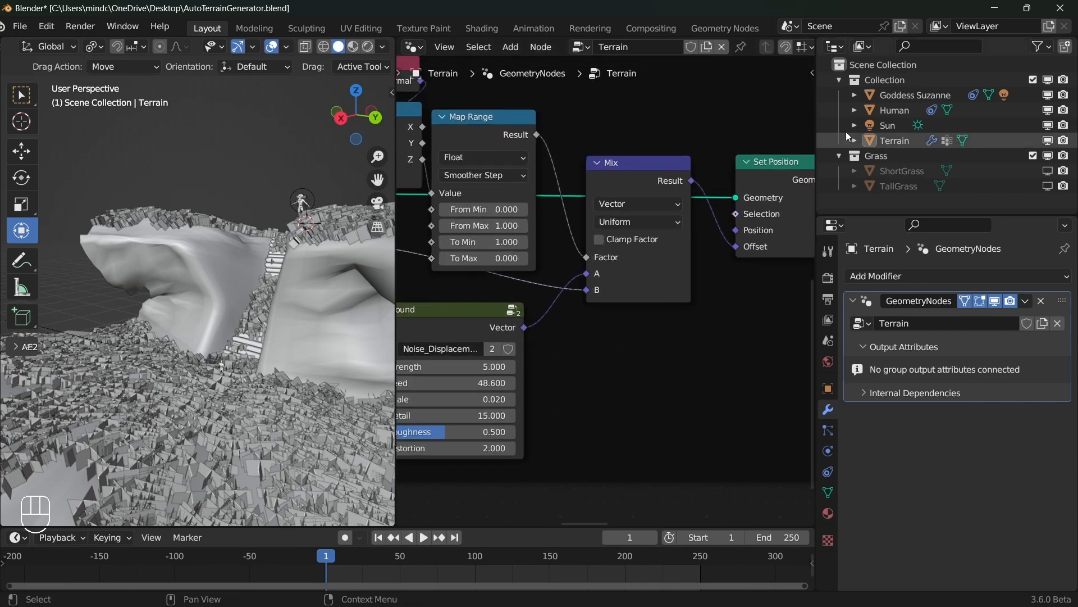
middle_drag(549, 290, 588, 288)
scroll(624, 289, down, 2)
Step: Mute the Mix node in the Displacement frame to compare the terrain without it, and unmute it again
click(669, 207)
key(m)
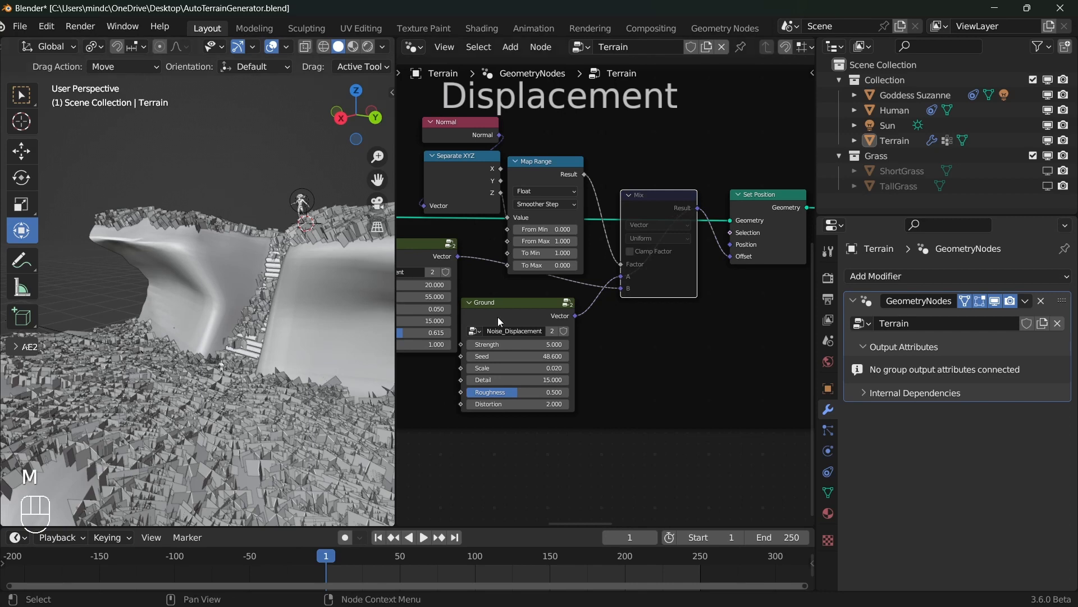
middle_drag(352, 261, 459, 285)
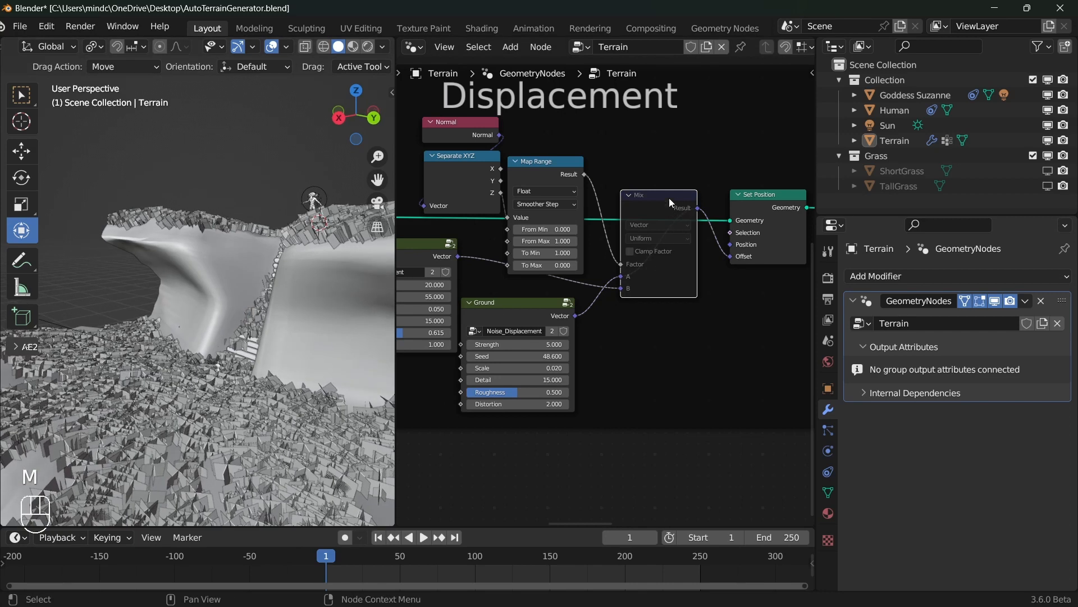
key(m)
middle_drag(330, 249, 319, 274)
Step: Try a higher Strength on the Cliff node, inspect the terrain, and undo the change
middle_drag(477, 264, 616, 294)
scroll(609, 291, up, 5)
middle_drag(345, 272, 247, 272)
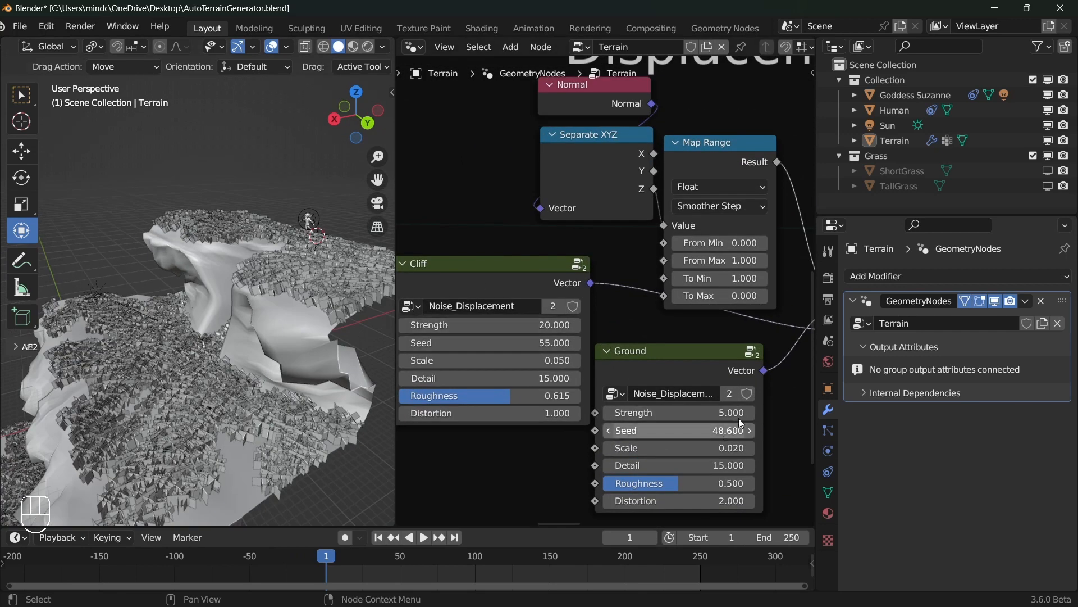
middle_drag(417, 323, 528, 321)
drag(539, 323, 617, 323)
middle_drag(310, 308, 317, 284)
key(ctrl+z)
Step: Try Ground node Strength values of 13.9 and 2.4 on the terrain, and undo the last change
shift+middle_drag(717, 416, 643, 311)
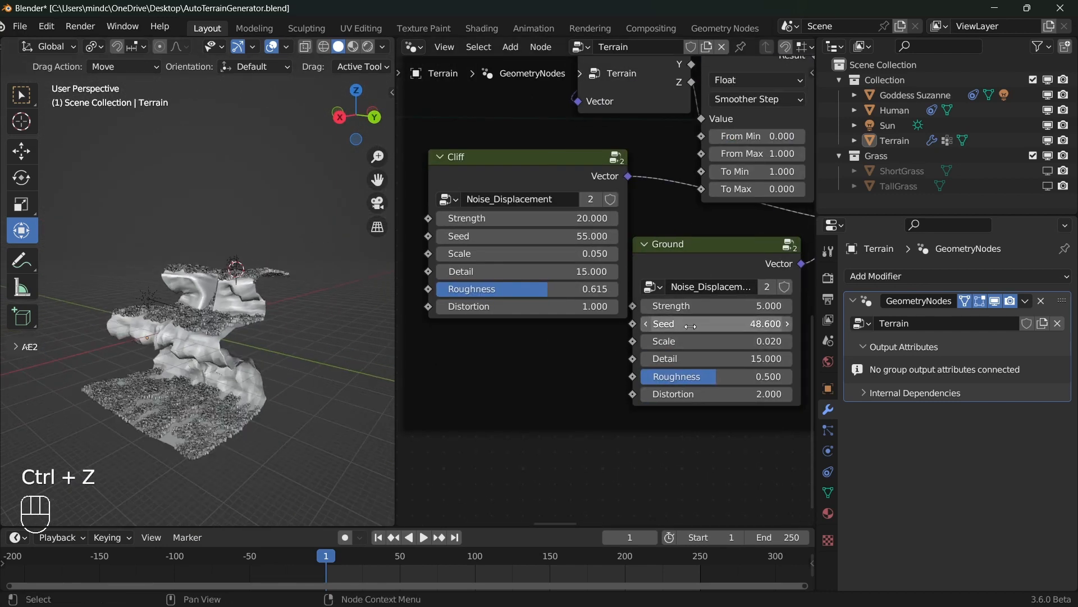
drag(709, 306, 759, 305)
middle_drag(188, 264, 158, 315)
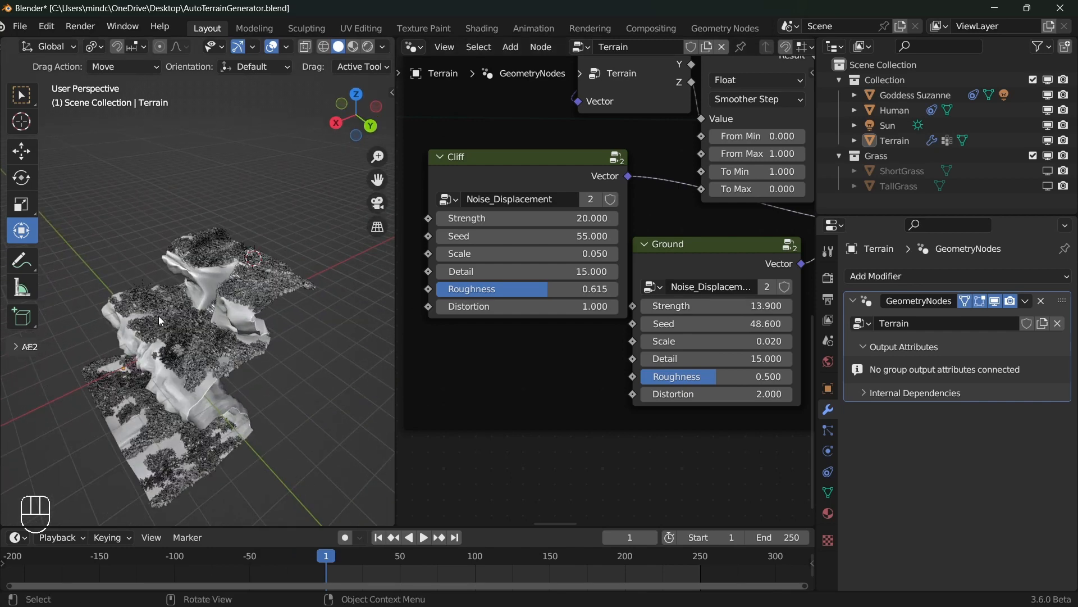
scroll(185, 279, up, 5)
middle_drag(186, 279, 242, 278)
drag(708, 306, 645, 306)
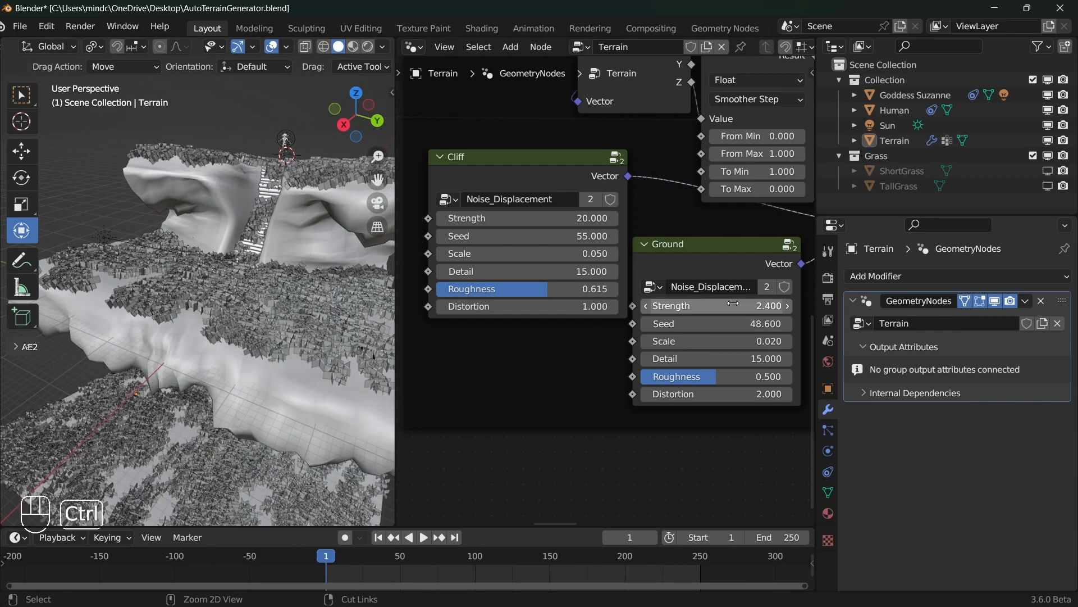
key(ctrl+z)
Step: Set the Ground node's Strength to 5
scroll(709, 309, down, 2)
double_click(708, 302)
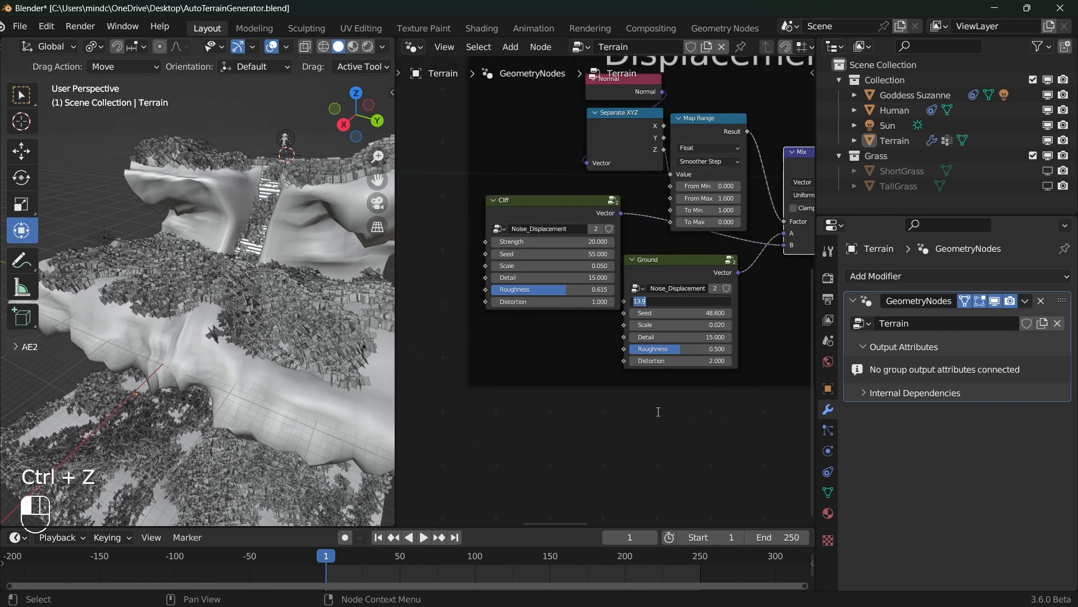
text(5)
key(Return)
Step: Move the Normal and Separate XYZ nodes slightly away from the Map Range node in the Displacement frame
middle_drag(642, 364, 588, 487)
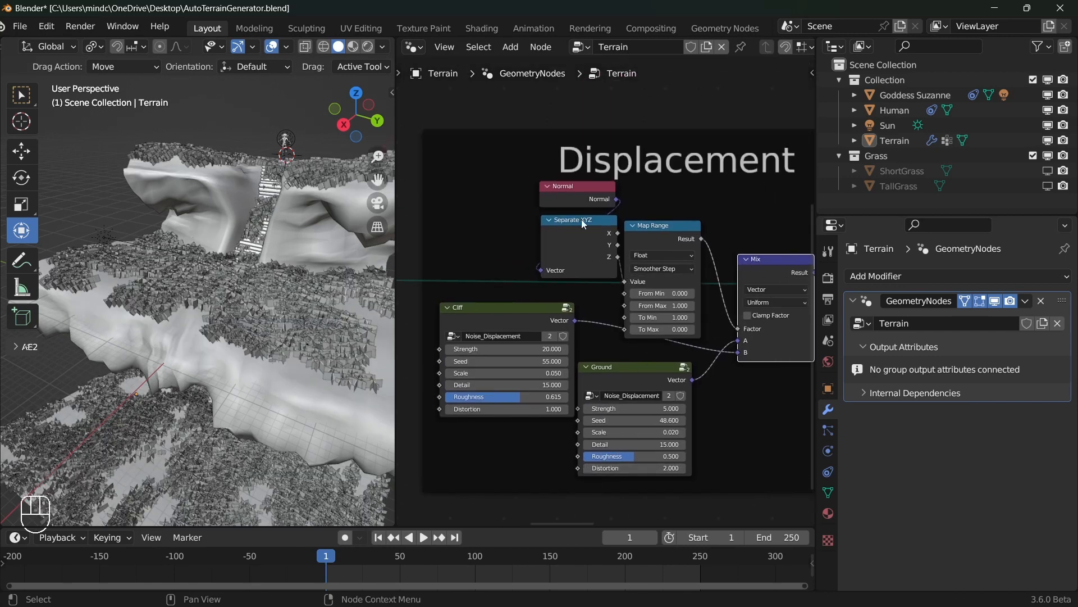
drag(575, 199, 562, 217)
scroll(638, 268, down, 1)
scroll(616, 178, up, 2)
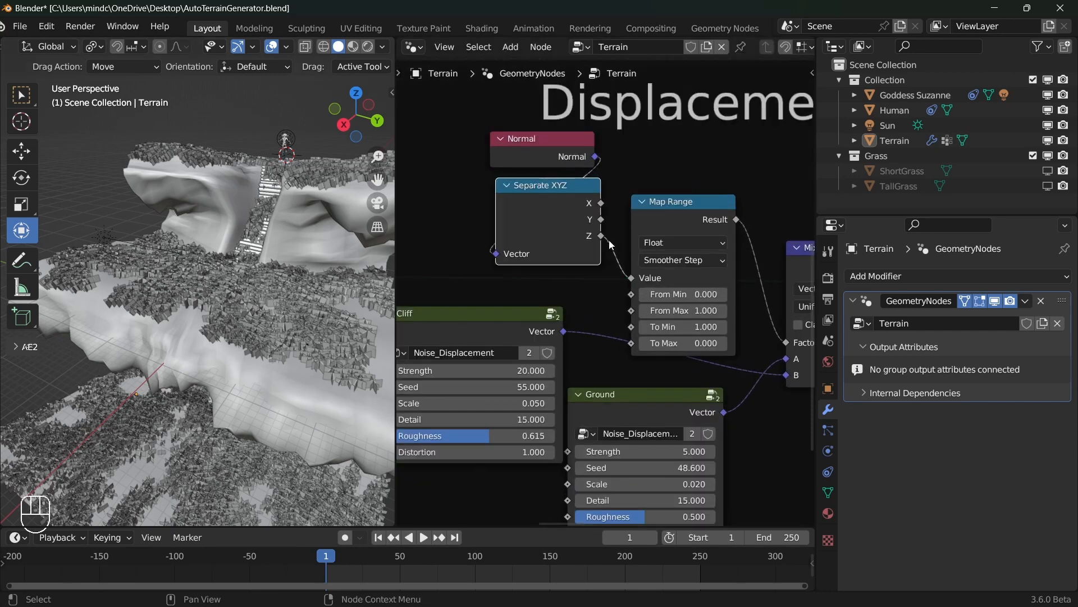
Step: Preview the X output of Separate XYZ through a Viewer node, using the geometry from the pre-displacement normals' Store Named Attribute node
ctrl+shift+click(582, 206)
scroll(627, 262, down, 4)
ctrl+scroll(480, 320, up, 3)
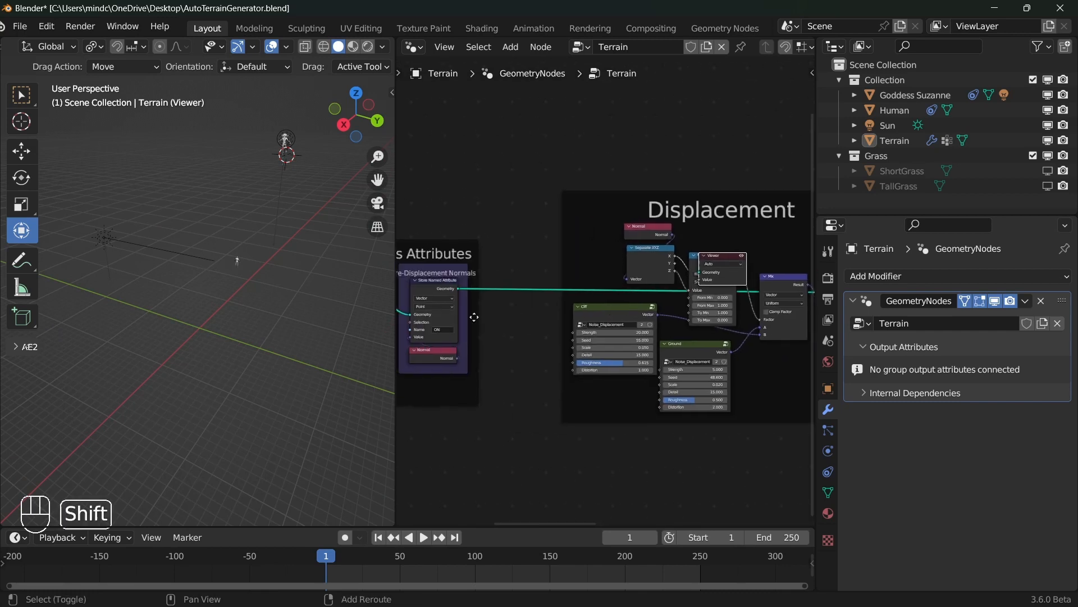
ctrl+shift+click(449, 292)
middle_drag(264, 230, 371, 249)
scroll(680, 282, up, 3)
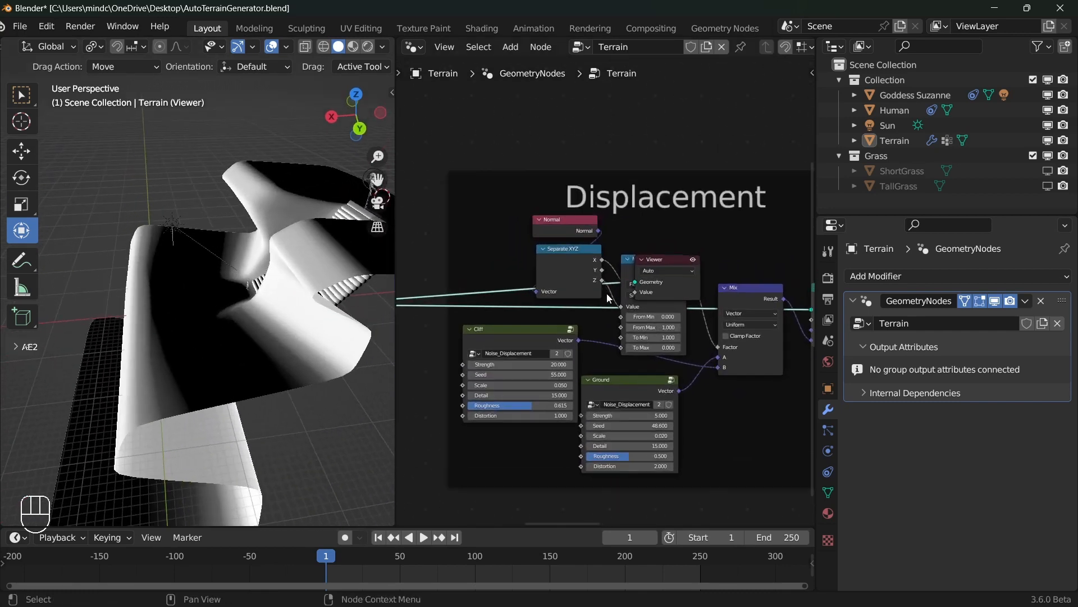
Step: Switch the Viewer preview to the Y output of Separate XYZ and inspect the terrain from several angles
ctrl+shift+click(573, 255)
middle_drag(359, 260, 209, 336)
scroll(214, 305, down, 5)
scroll(183, 338, up, 3)
middle_drag(136, 312, 186, 295)
middle_drag(322, 292, 297, 294)
Step: Preview the Z output of Separate XYZ on the terrain, and delete the Viewer node after inspecting it
ctrl+shift+click(578, 277)
scroll(265, 226, down, 5)
scroll(242, 251, up, 4)
middle_drag(266, 225, 265, 271)
scroll(231, 287, up, 3)
scroll(284, 265, down, 4)
scroll(176, 307, up, 4)
scroll(180, 267, down, 4)
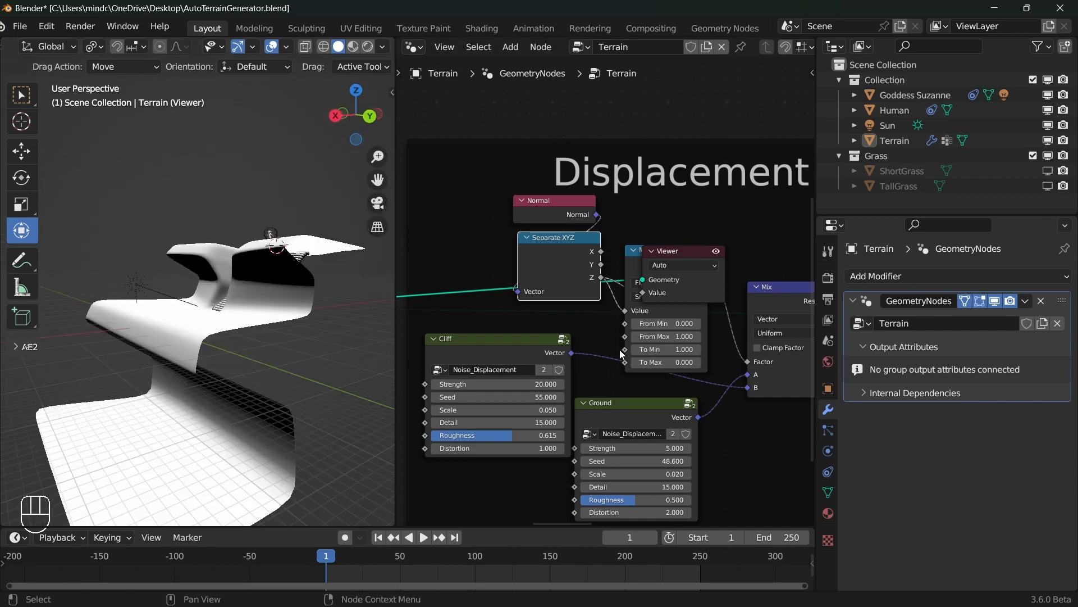
middle_drag(697, 288, 655, 302)
key(x)
Step: Disconnect the Map Range result from the Mix node's Factor and set the Factor to 0
scroll(646, 292, down, 2)
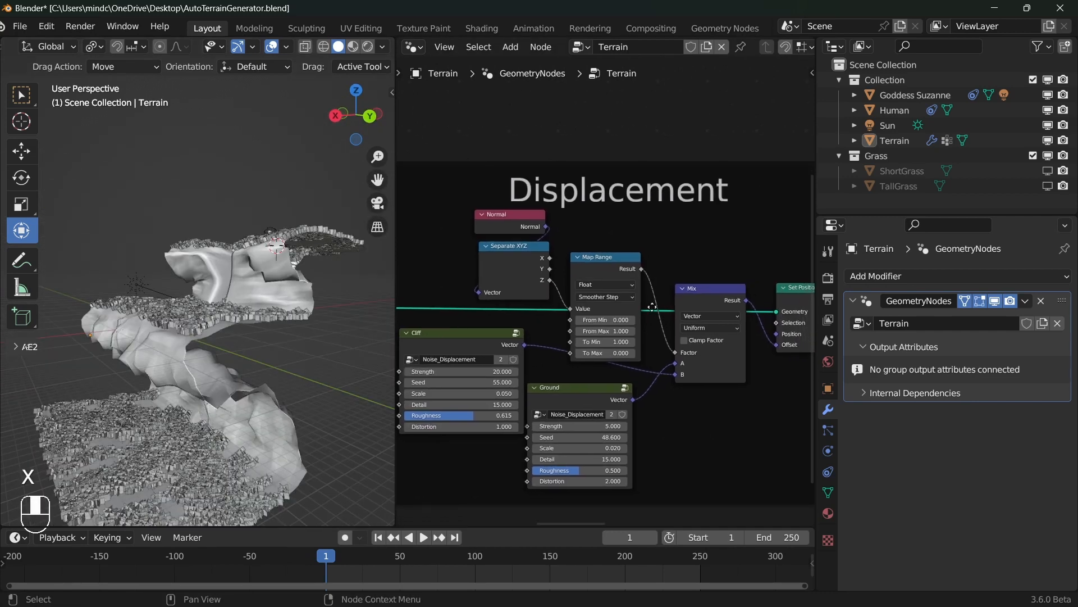
scroll(674, 335, up, 3)
drag(669, 350, 667, 324)
middle_drag(240, 264, 264, 265)
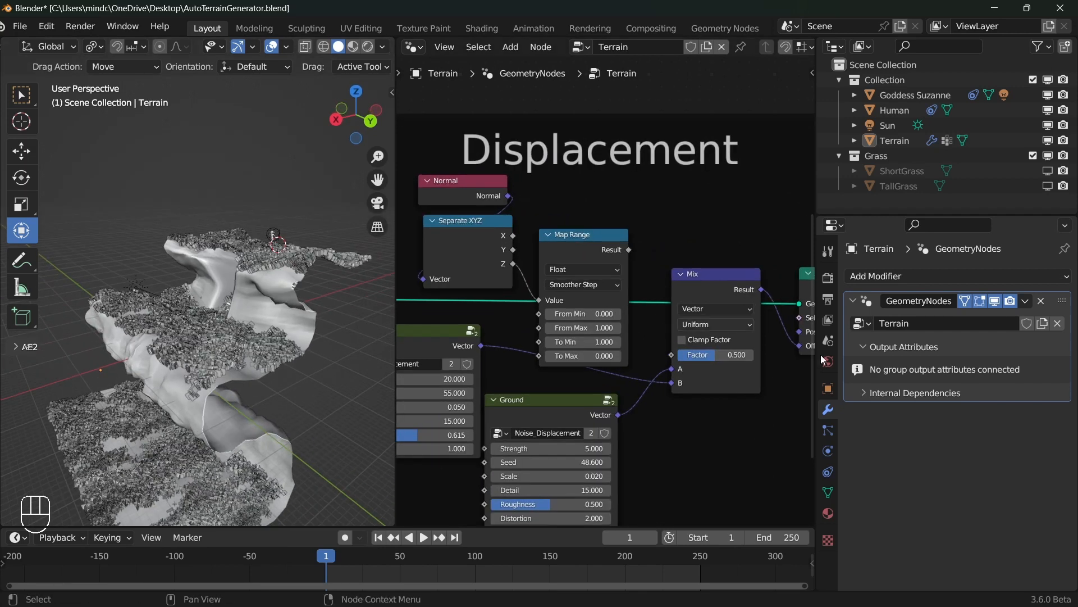
drag(719, 363, 681, 363)
middle_drag(144, 333, 110, 308)
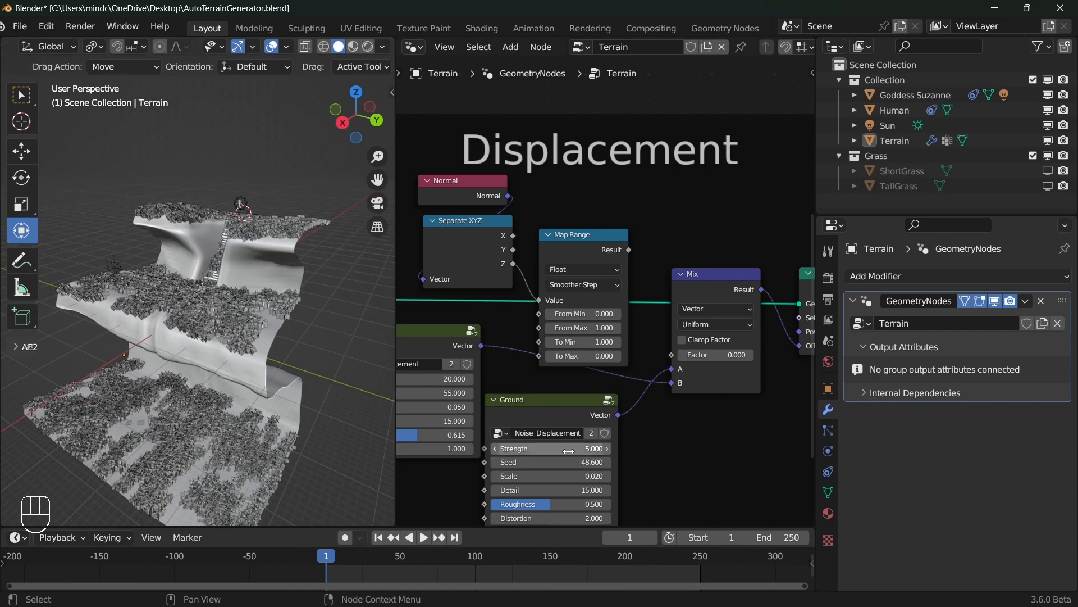
Step: Try a Ground Strength of 14.7 on the terrain and undo the change
drag(550, 449, 618, 448)
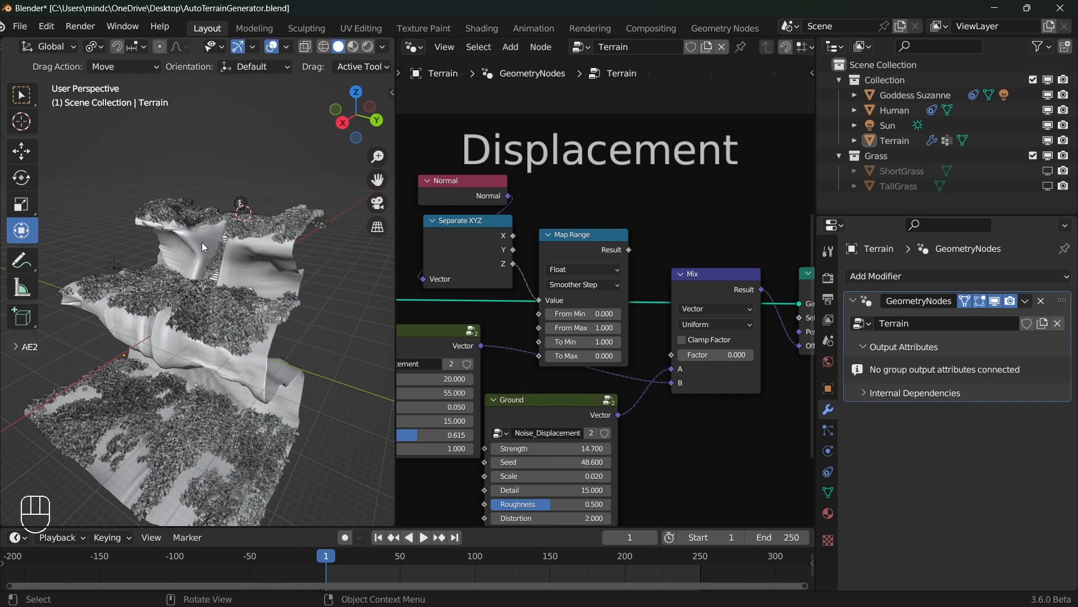
middle_drag(200, 242, 248, 255)
key(ctrl+z)
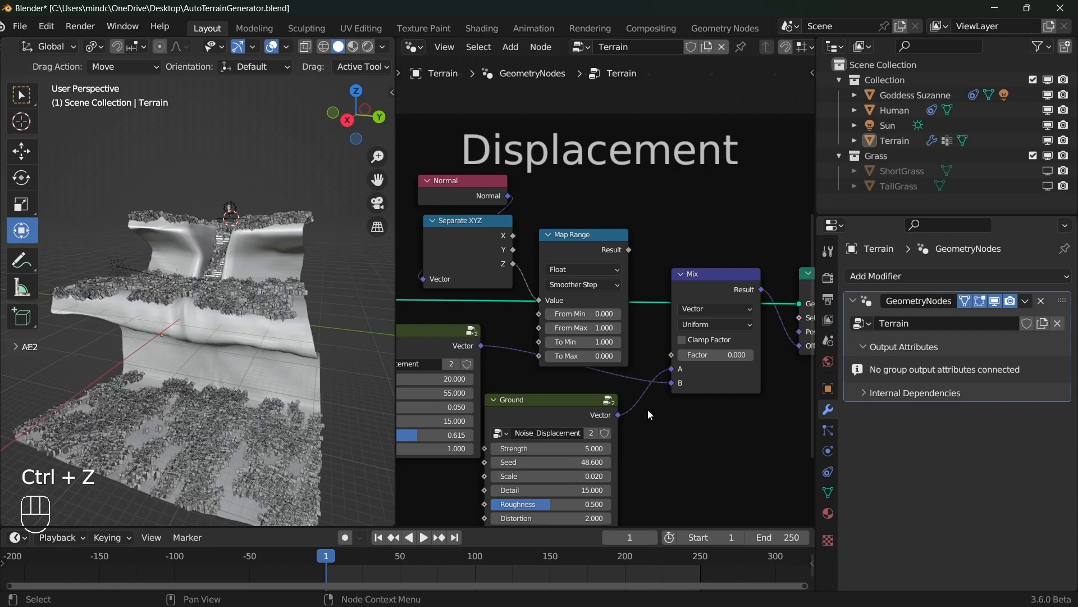
Step: Set the Mix node's Factor to 1, and try a Cliff Strength of 39 before undoing that strength change
drag(719, 359, 741, 356)
middle_drag(223, 344, 217, 288)
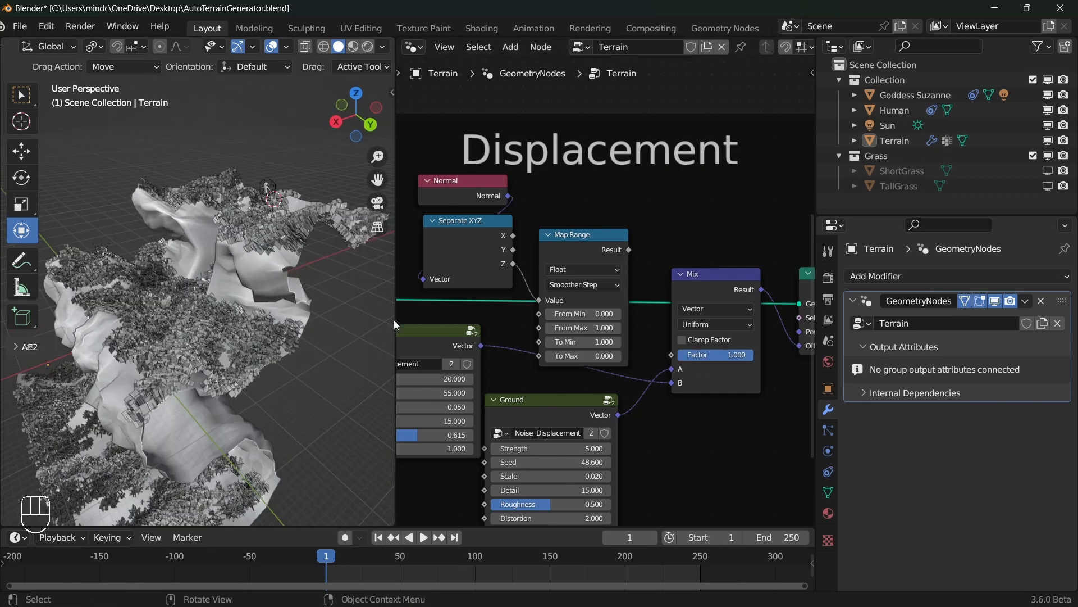
drag(444, 379, 421, 379)
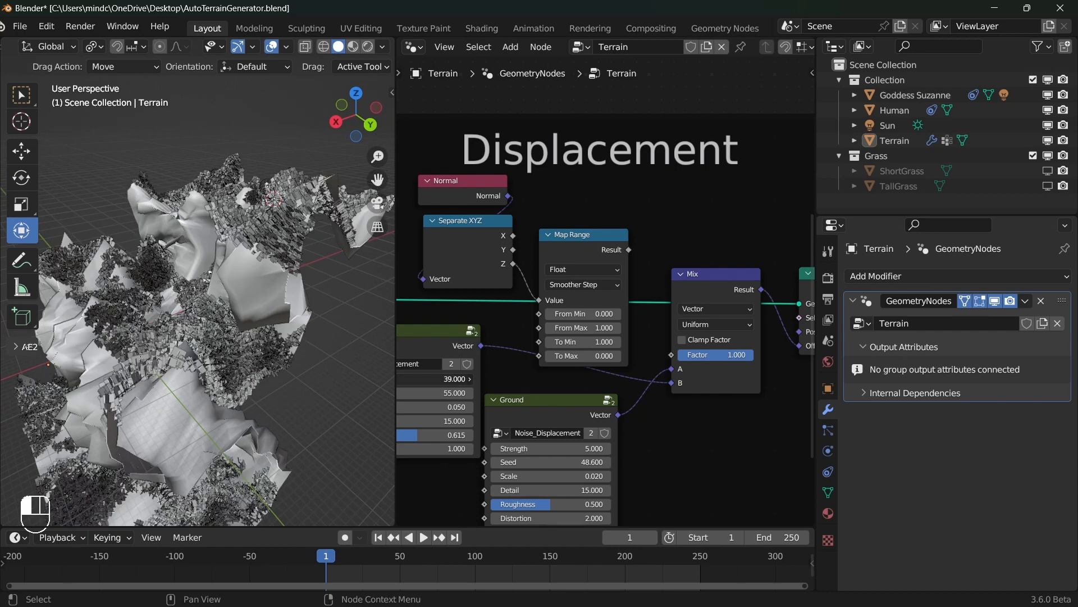
key(ctrl+z)
Step: Reconnect the Map Range result to the Mix node's Factor and view the terrain
drag(626, 255, 682, 354)
middle_drag(348, 264, 292, 269)
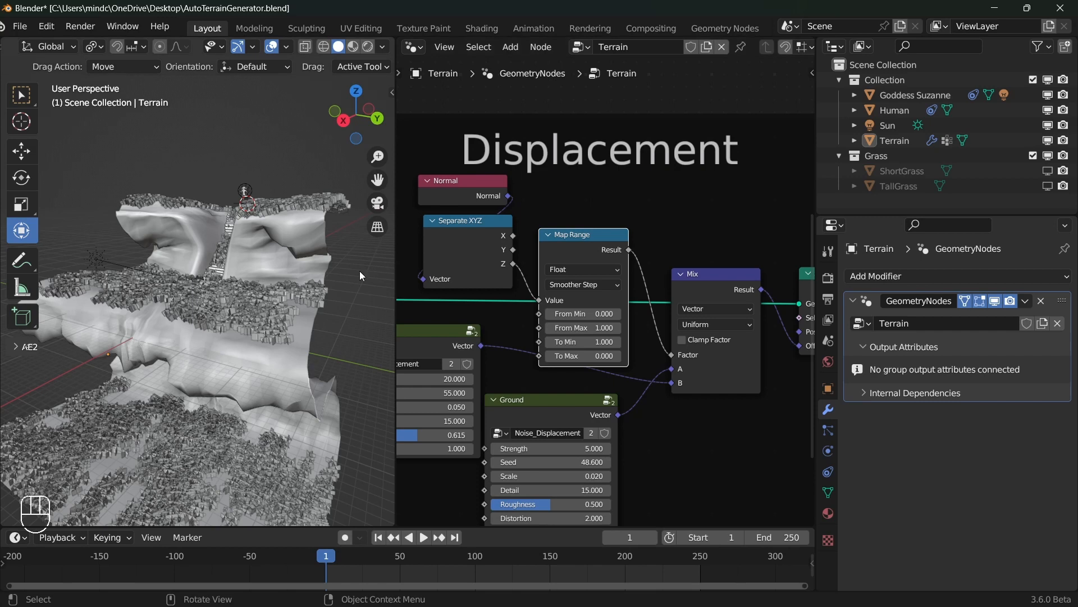
Step: Examine how the Mix result feeds the Set Position node's Offset, and inspect the displaced terrain
scroll(590, 251, down, 2)
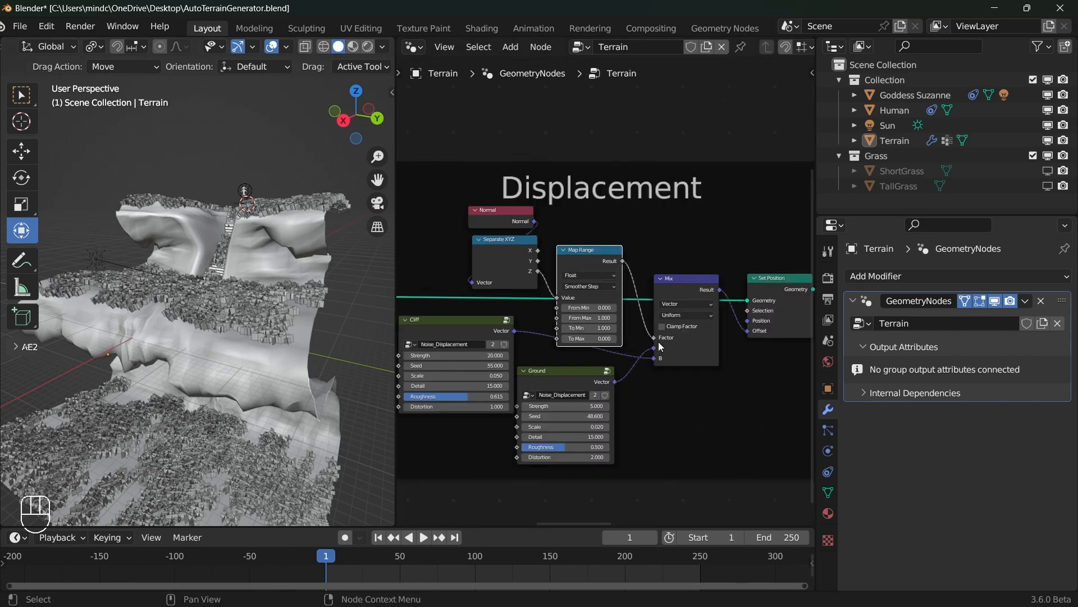
middle_drag(755, 286, 635, 302)
scroll(635, 302, up, 4)
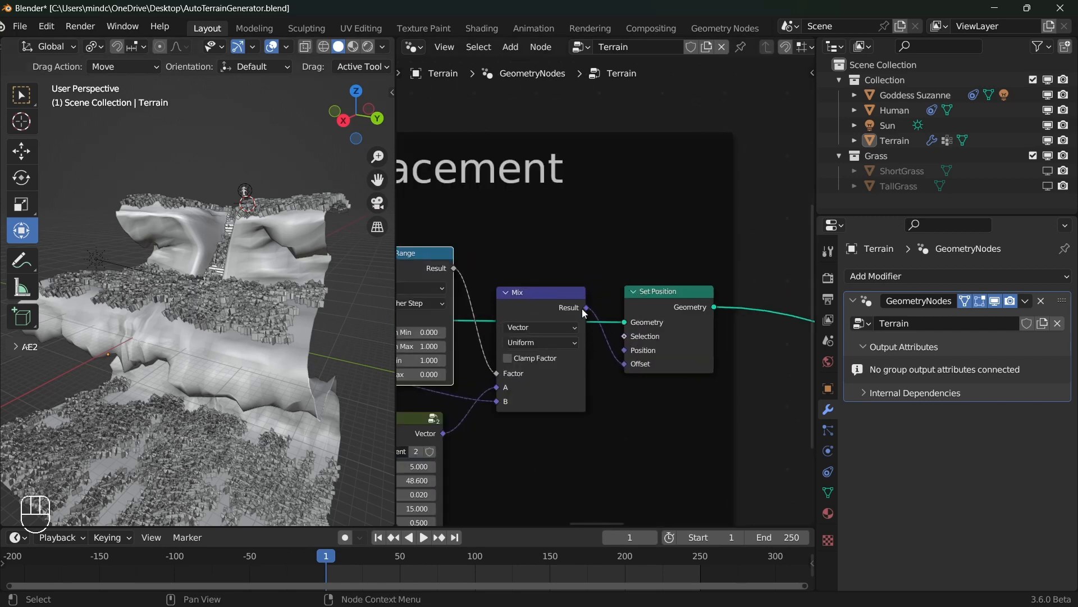
middle_drag(315, 301, 315, 213)
scroll(592, 286, down, 4)
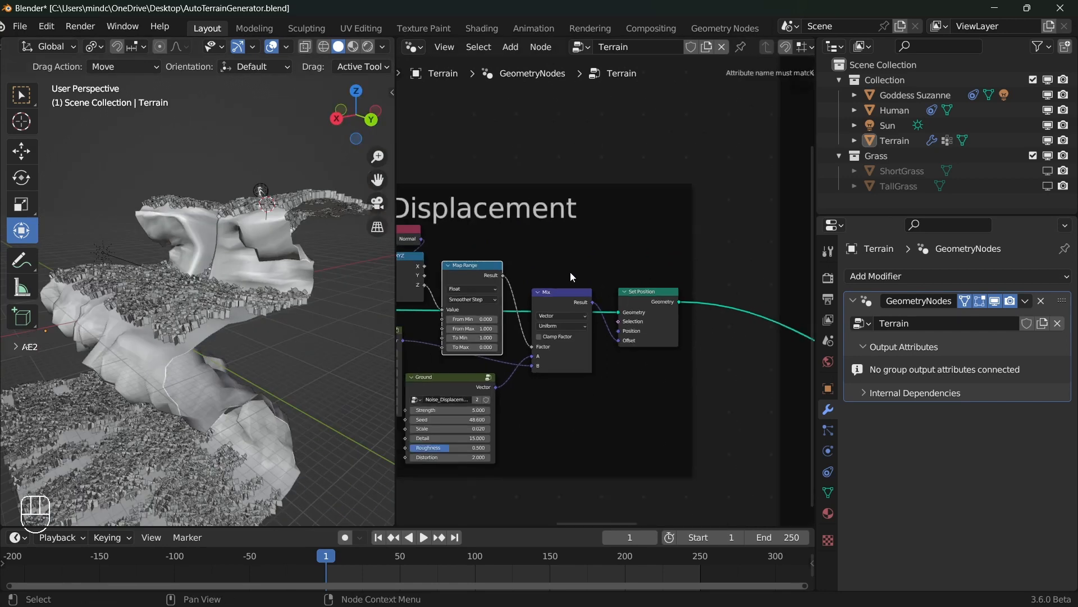
middle_drag(666, 383, 591, 355)
scroll(591, 355, up, 4)
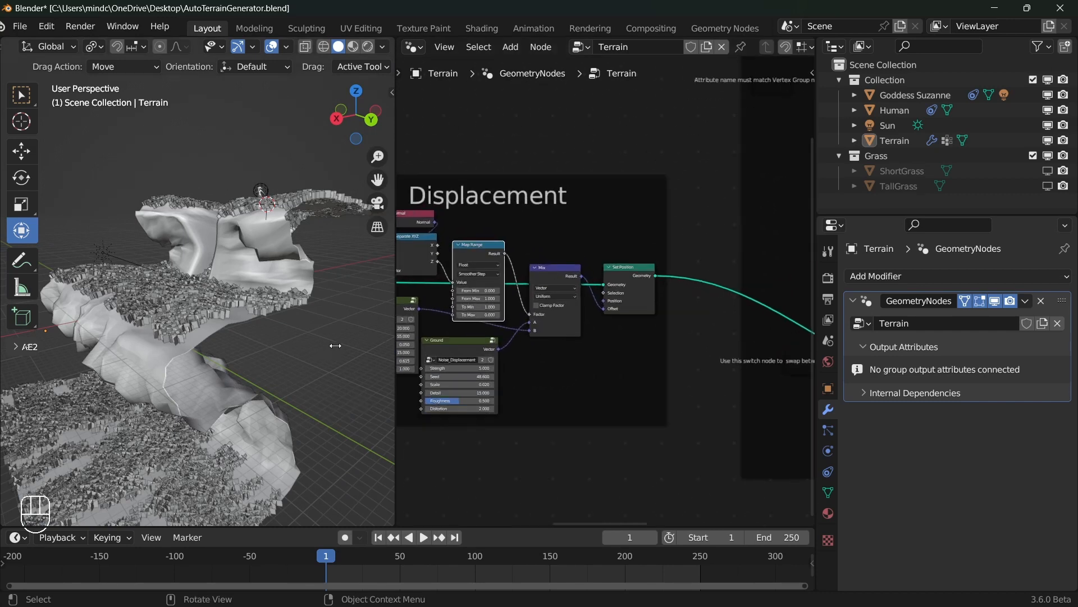
scroll(604, 345, up, 1)
scroll(609, 342, up, 1)
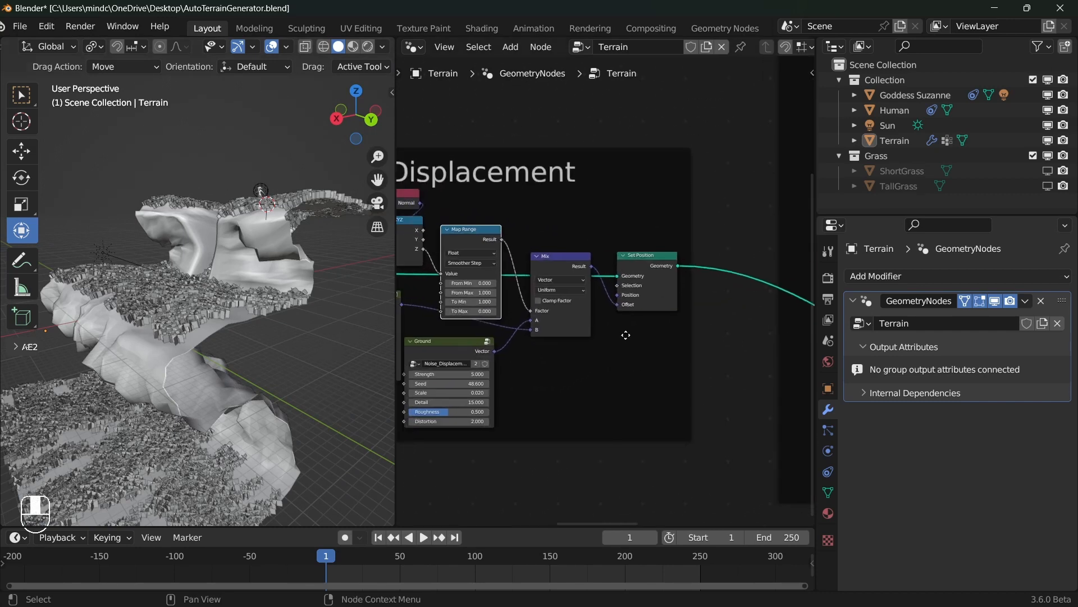
Step: Move the Set Position node away from the Mix node and insert a duplicate Mix node between them
drag(696, 260, 734, 247)
click(582, 263)
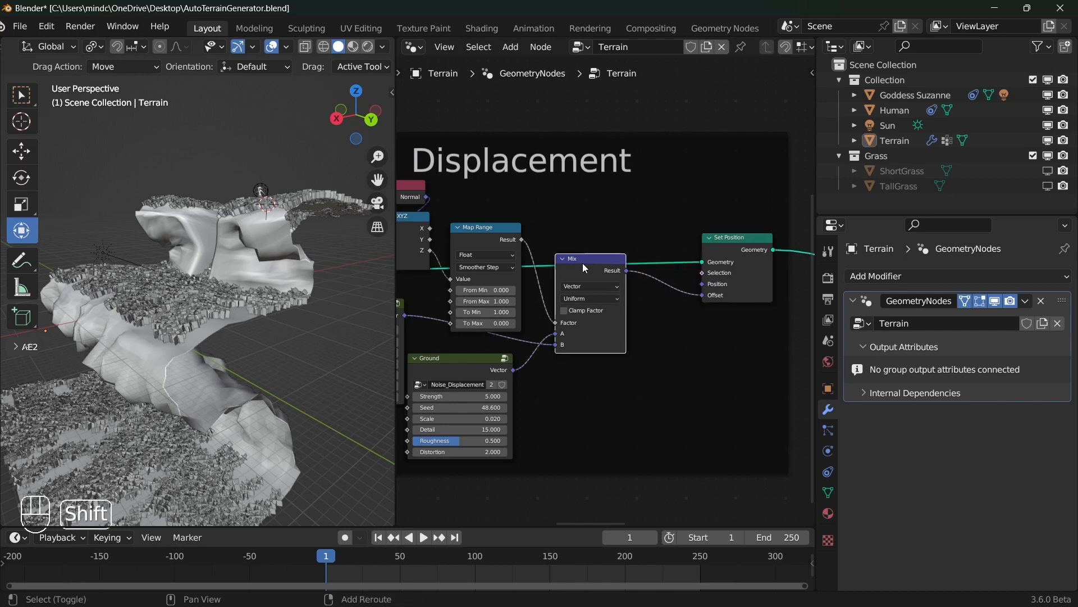
key(shift+d)
click(660, 315)
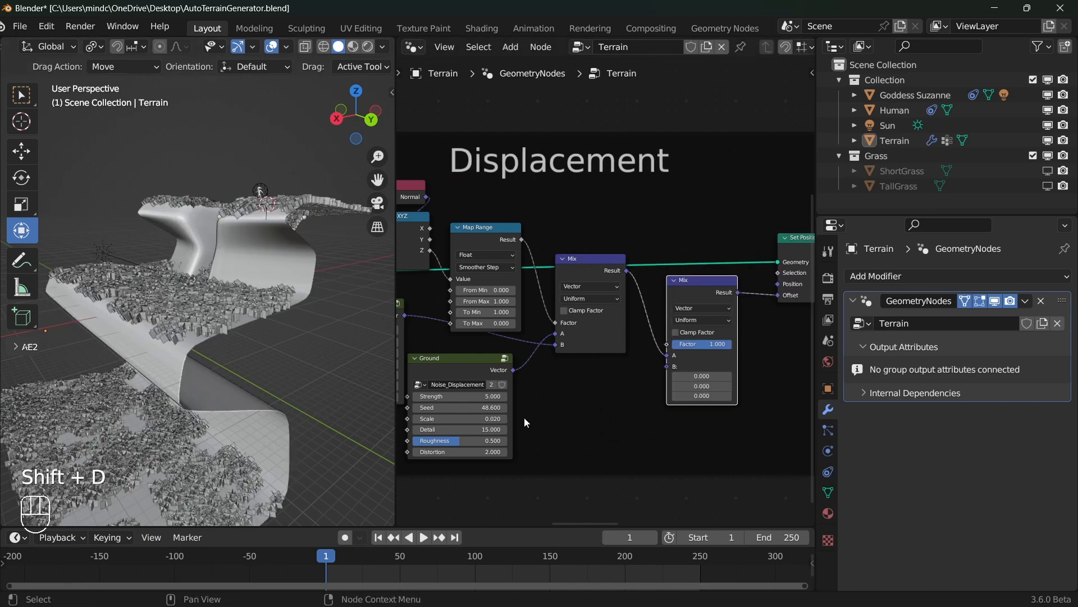
Step: Duplicate the Ground noise displacement node and place the copy below the second Mix node
scroll(568, 419, down, 1)
click(521, 363)
key(shift+d)
click(641, 404)
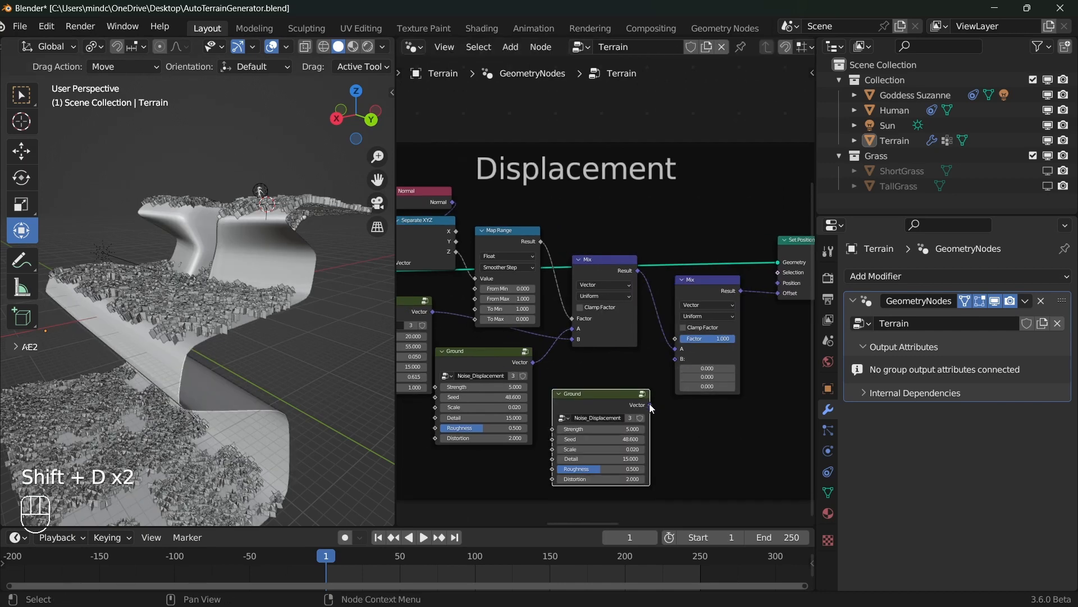
Step: Delete the duplicate Mix and Ground nodes, keeping the original Mix result connected to Set Position's Offset
drag(638, 271, 778, 291)
click(697, 289)
shift+click(615, 393)
key(ctrl+x)
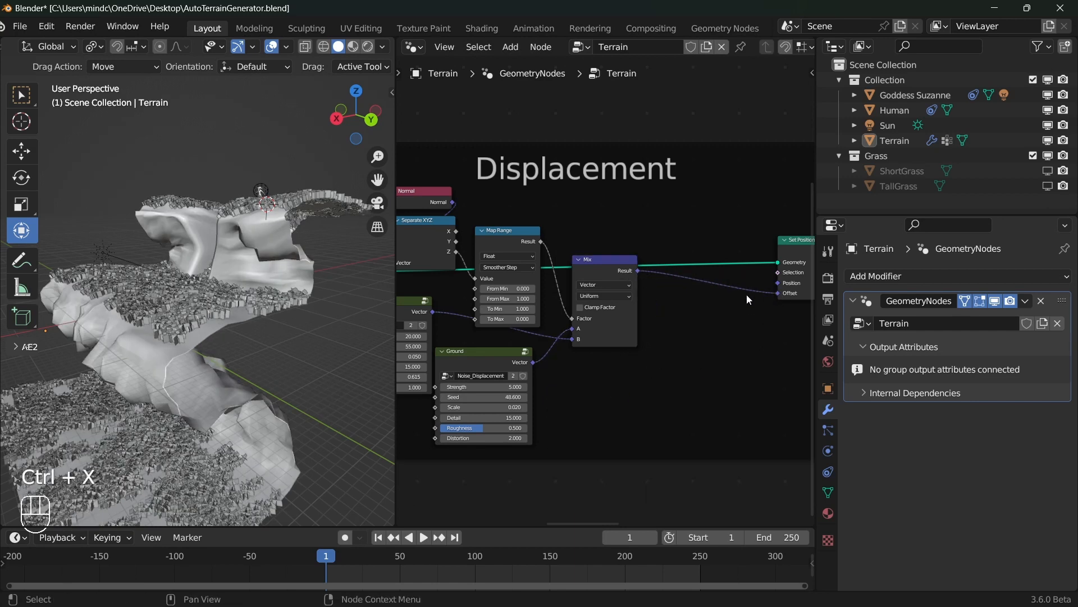
Step: Move the Set Position node back beside the Mix node in the Displacement frame
scroll(747, 296, down, 3)
drag(747, 261, 672, 266)
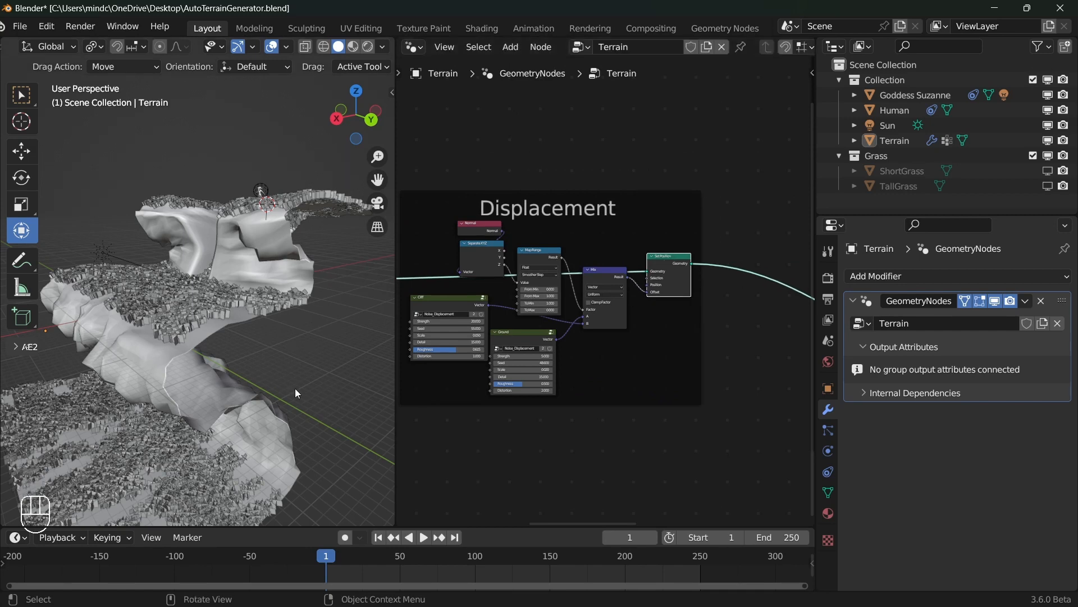
scroll(588, 394, down, 4)
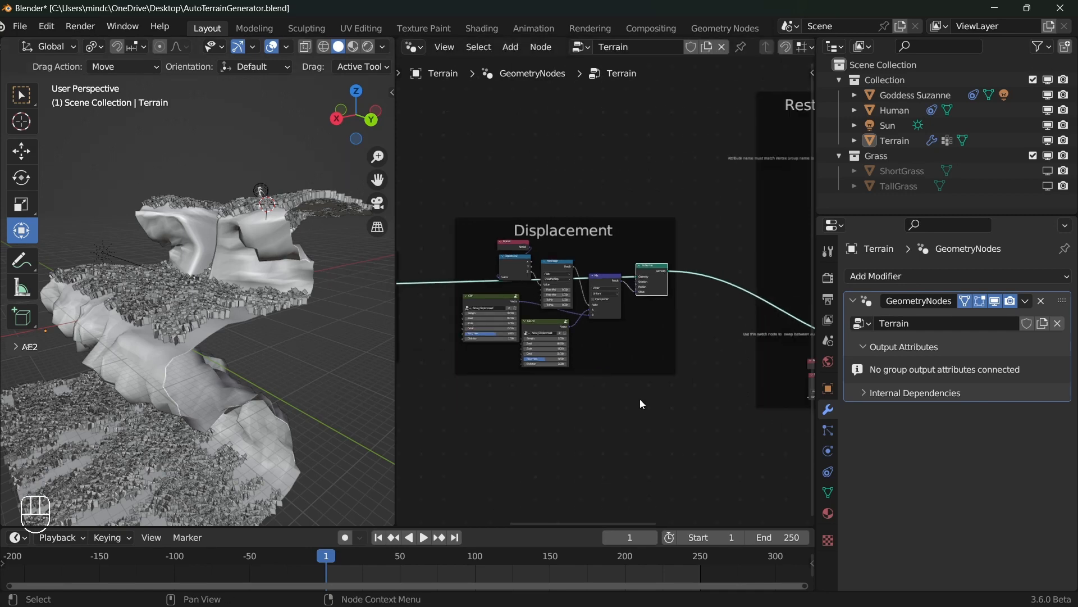
Step: Examine the Restoring Mesh Detail frame with its Manual Mask and Original Face Area Mask groups
scroll(716, 382, down, 2)
middle_drag(717, 382, 486, 355)
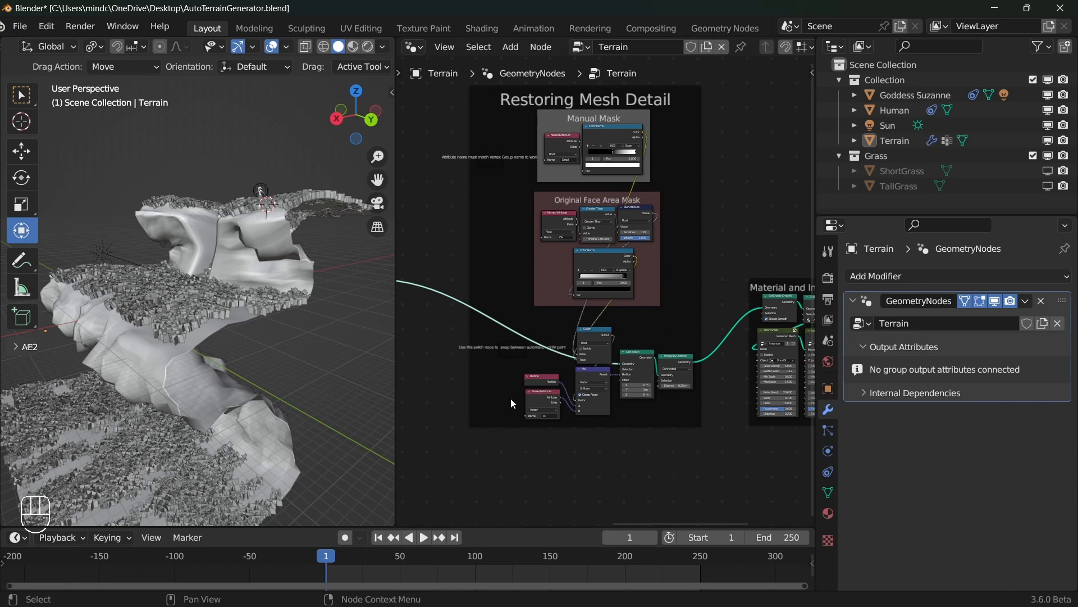
scroll(595, 309, up, 1)
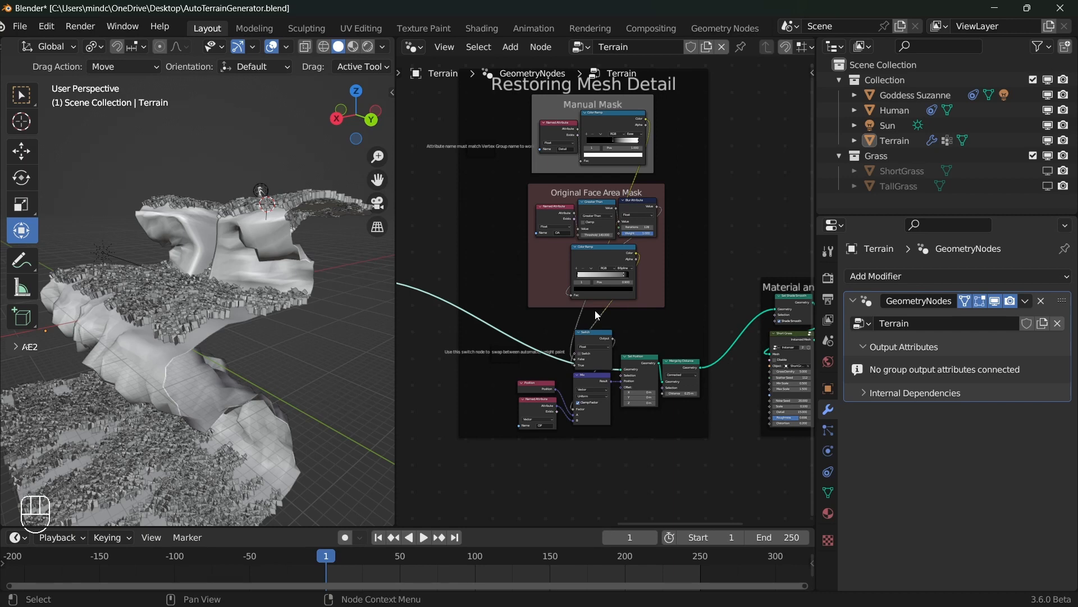
scroll(607, 324, up, 1)
middle_drag(583, 284, 643, 337)
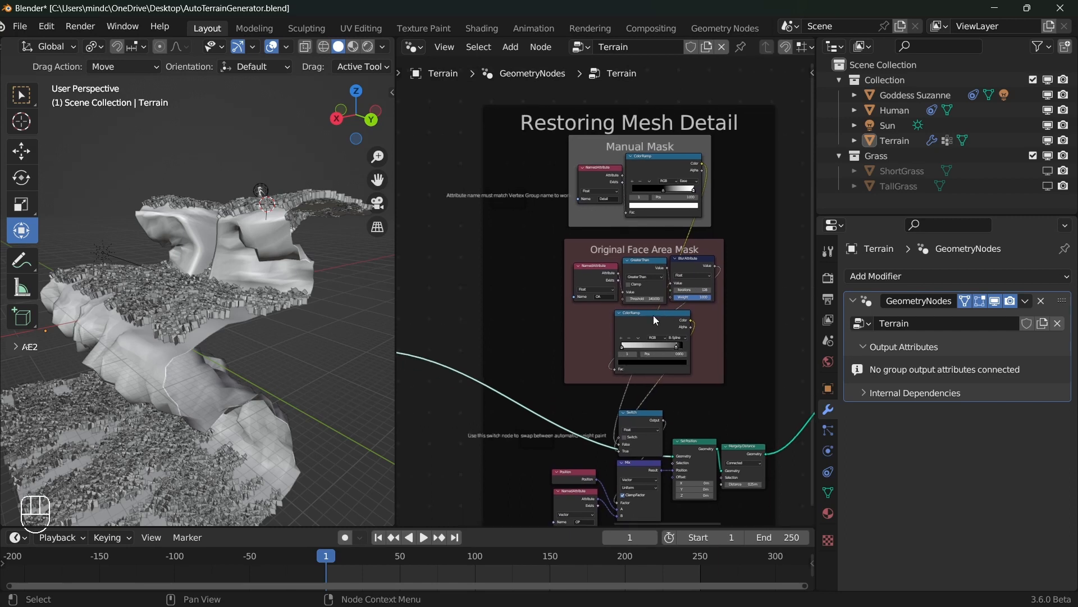
middle_drag(335, 336, 271, 292)
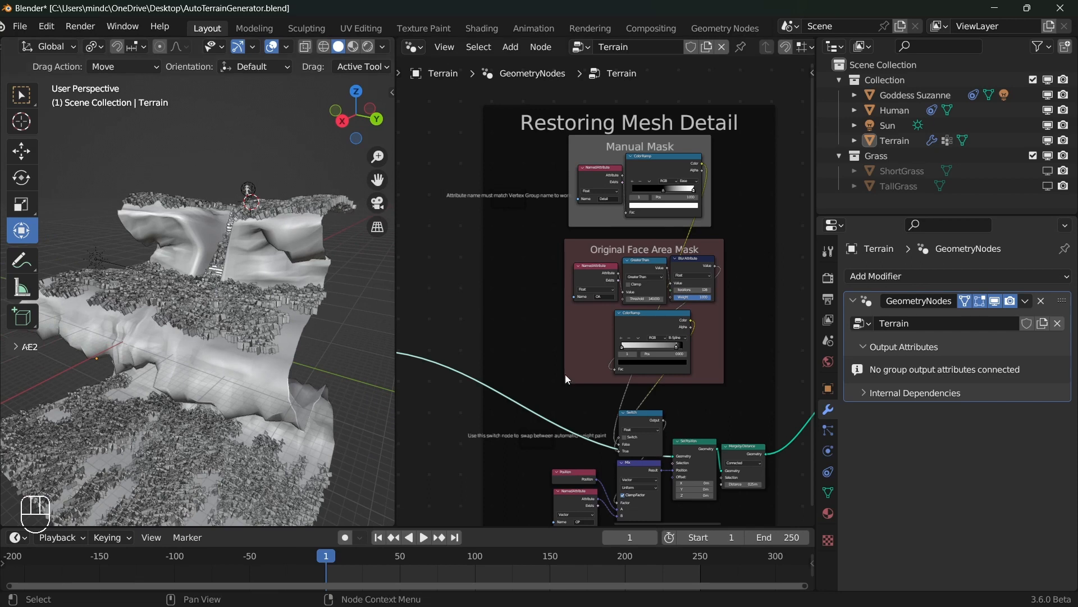
Step: Set the Subdivision Surface node's Level to 4 in the attribute-storing frame
middle_drag(221, 332, 247, 332)
shift+middle_drag(265, 238, 259, 272)
scroll(258, 272, up, 3)
middle_drag(464, 309, 505, 312)
scroll(648, 310, up, 4)
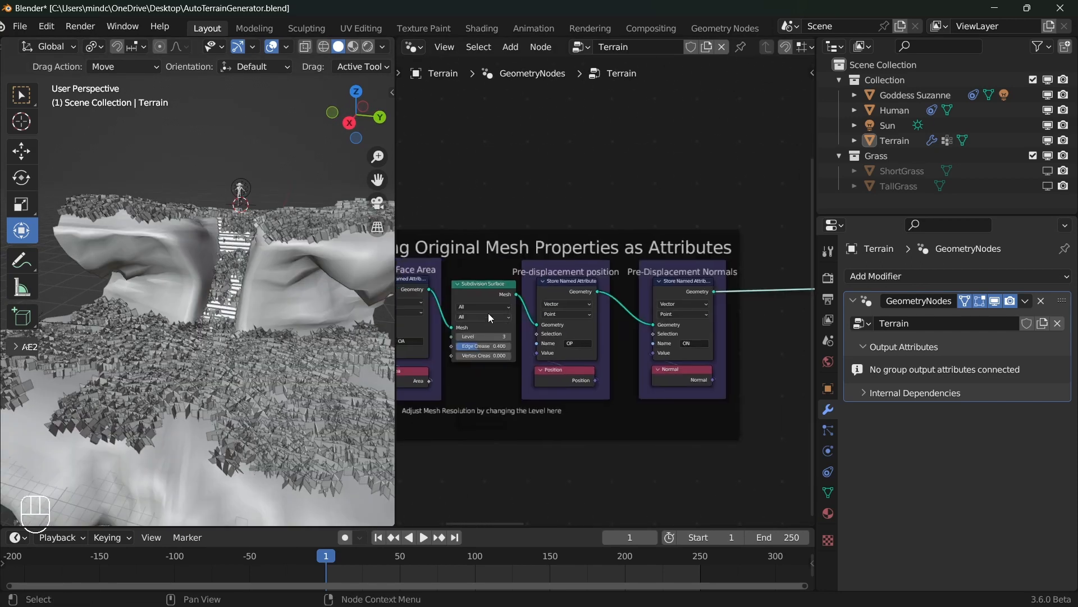
click(508, 337)
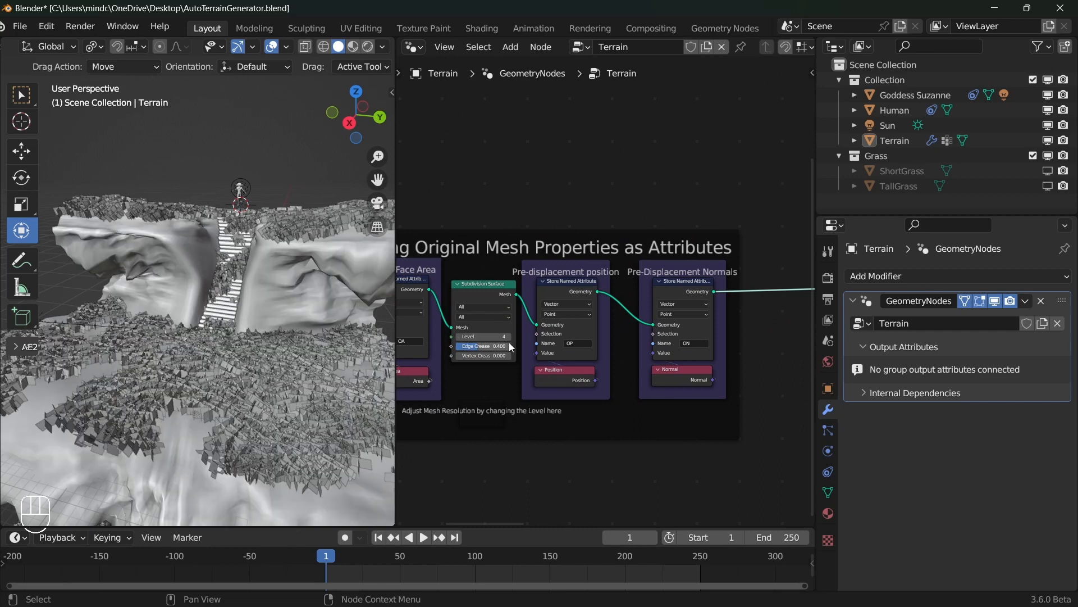
Step: Switch the viewport to rendered shading and view the staircase between the cliffs up close
scroll(276, 271, down, 5)
middle_drag(275, 271, 264, 267)
scroll(265, 268, up, 3)
click(368, 46)
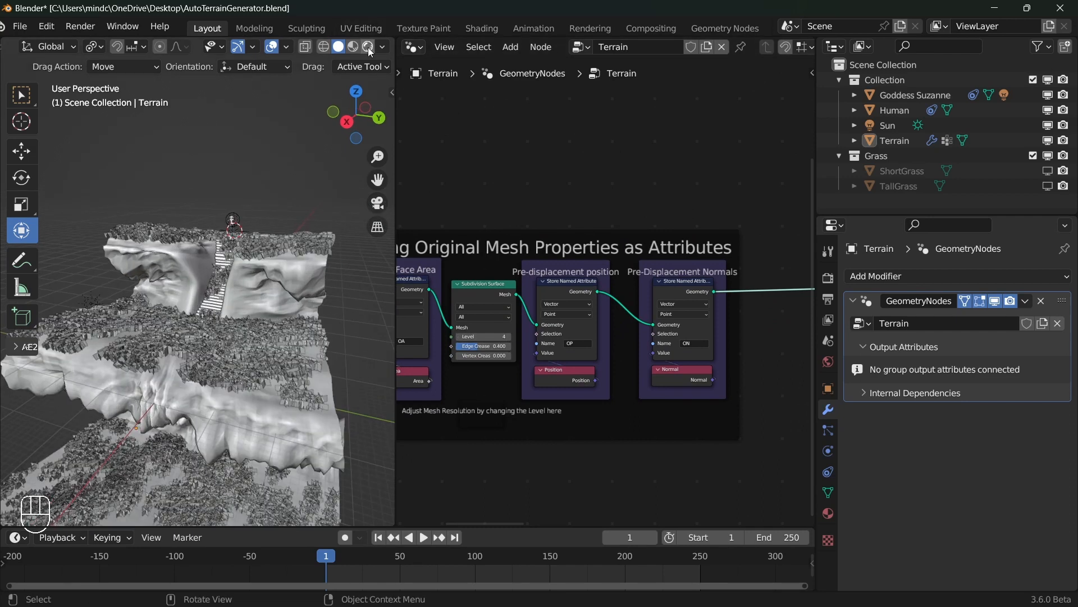
scroll(296, 247, up, 3)
middle_drag(213, 291, 241, 248)
scroll(252, 272, up, 3)
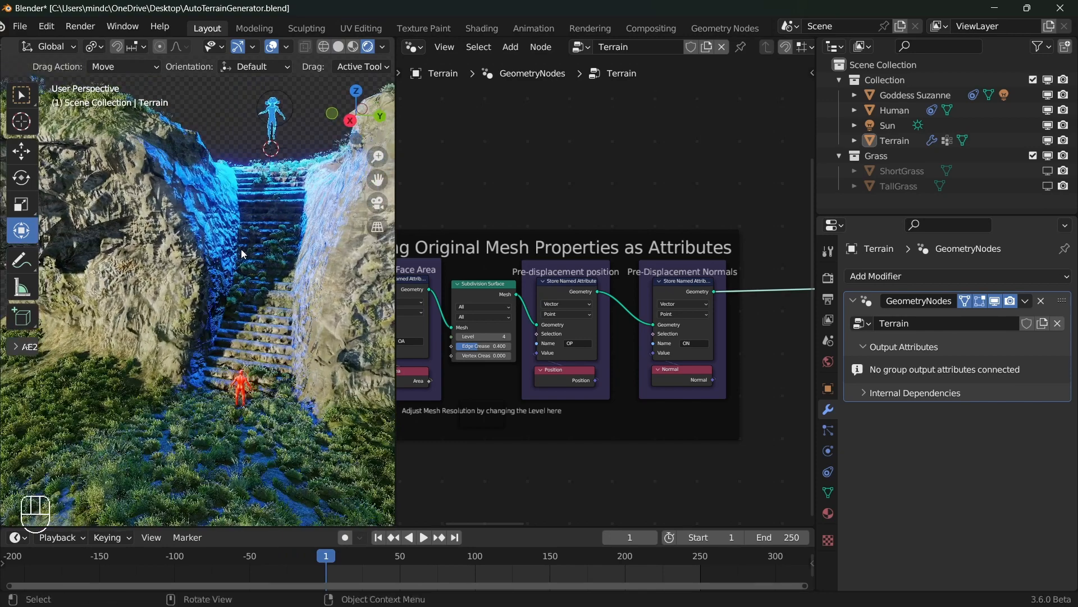
middle_drag(302, 146, 233, 346)
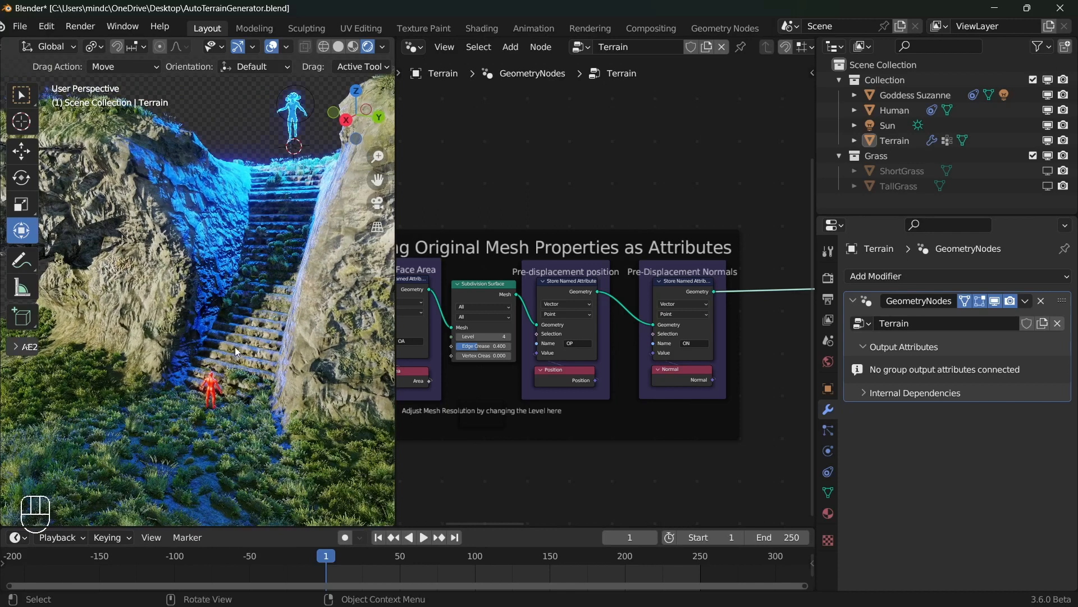
Step: Mute the Set Position node in the Restoring Mesh Detail frame
scroll(585, 382, down, 6)
middle_drag(585, 382, 431, 315)
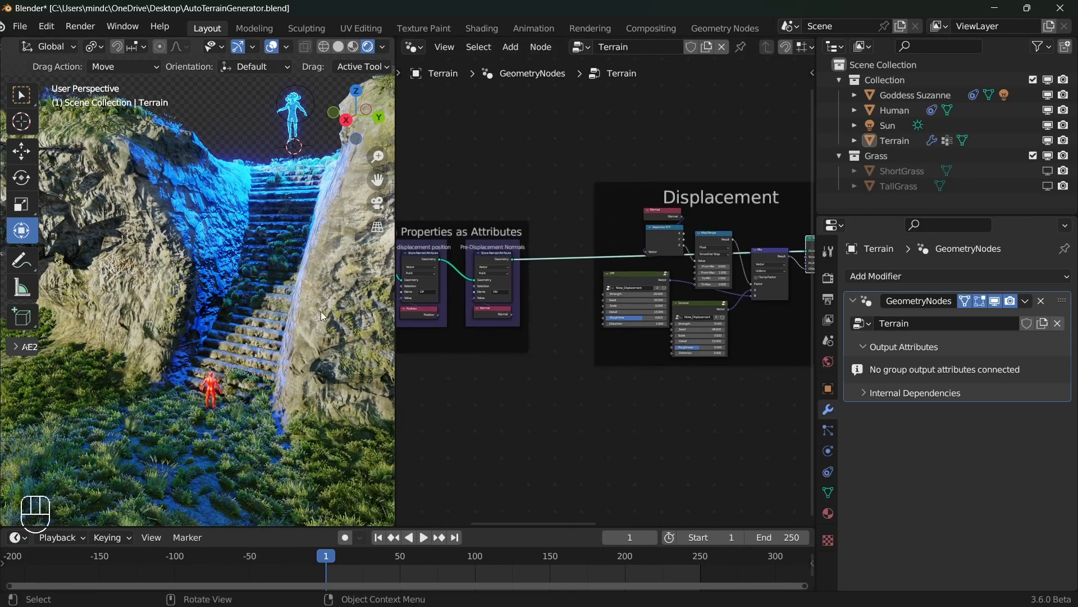
scroll(542, 348, down, 3)
middle_drag(542, 348, 400, 315)
middle_drag(807, 316, 670, 312)
scroll(580, 312, up, 9)
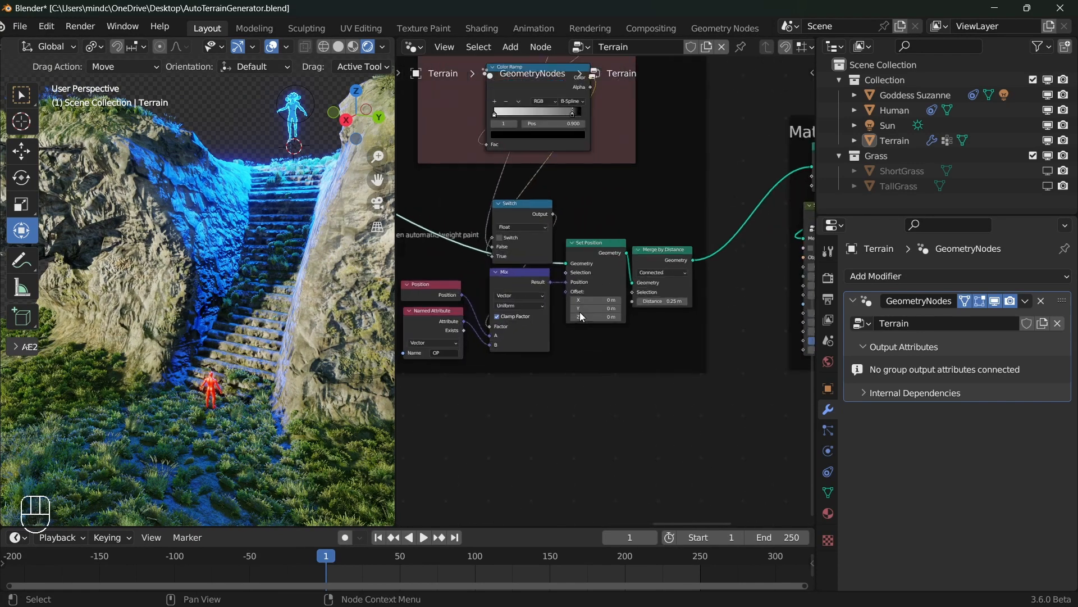
click(599, 255)
mouse_move(599, 255)
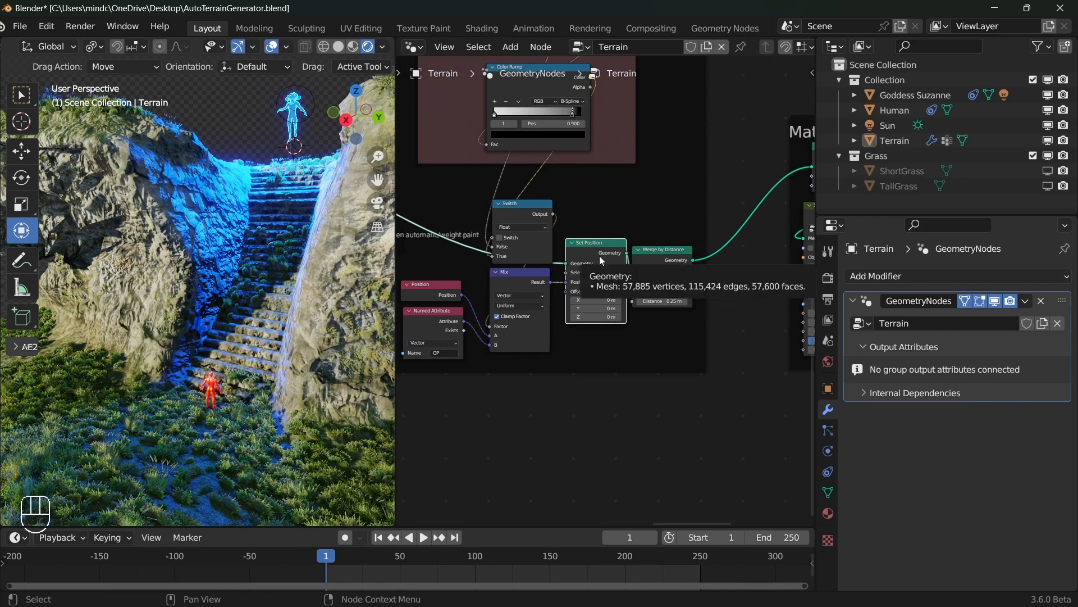
key(m)
Step: Inspect the staircase and compare it with the original mesh by turning the GeometryNodes modifier's viewport display off and on
middle_drag(290, 337, 290, 320)
scroll(274, 251, down, 3)
mouse_move(275, 251)
middle_down()
mouse_move(238, 234)
mouse_move(274, 231)
middle_up()
scroll(238, 235, up, 2)
scroll(273, 233, up, 3)
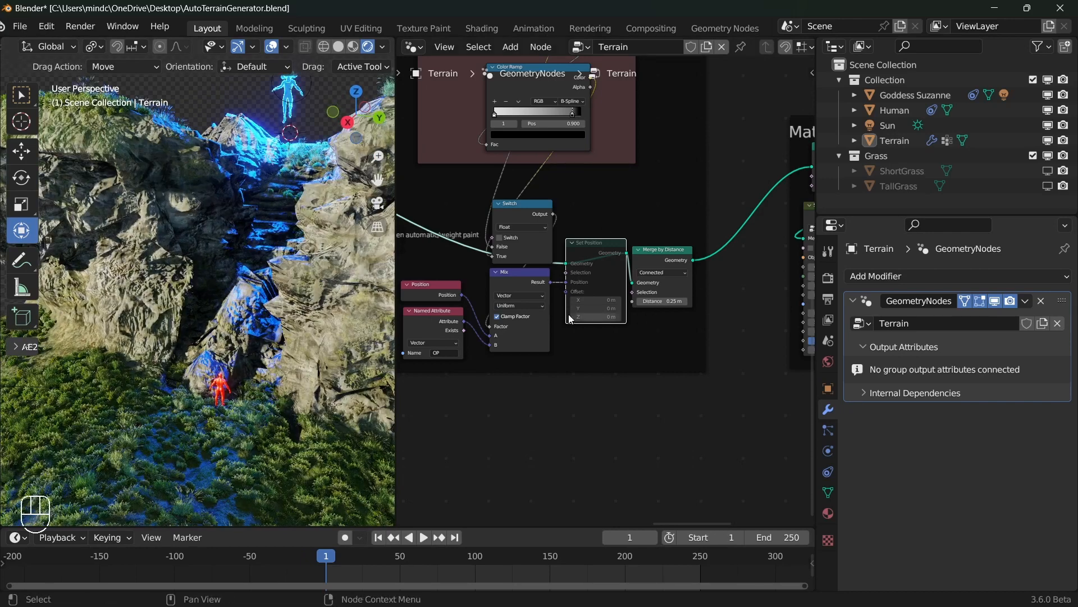
click(995, 302)
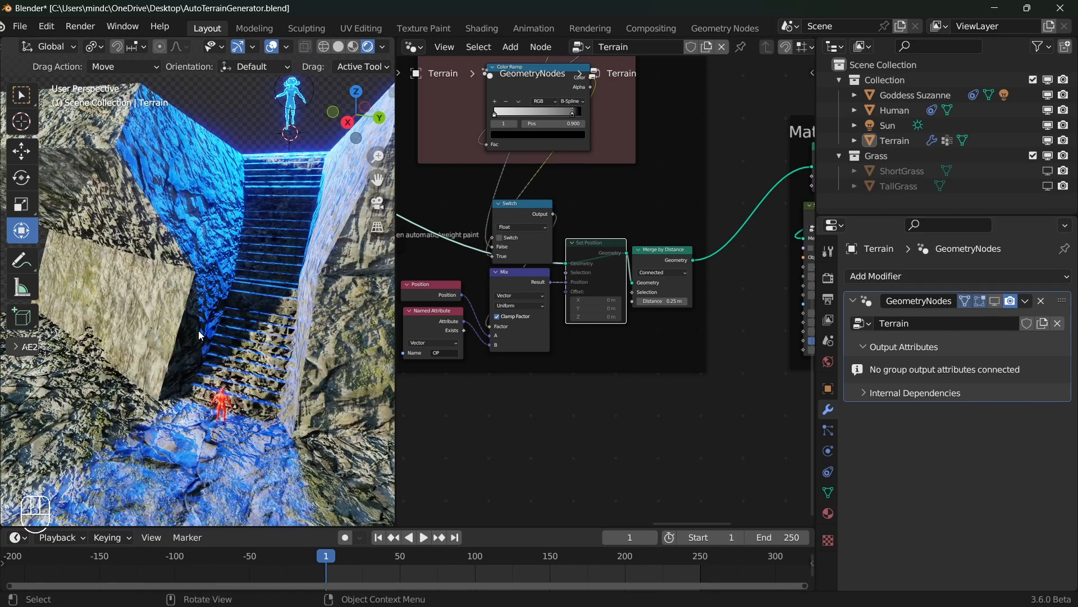
scroll(247, 243, up, 2)
middle_drag(249, 244, 257, 216)
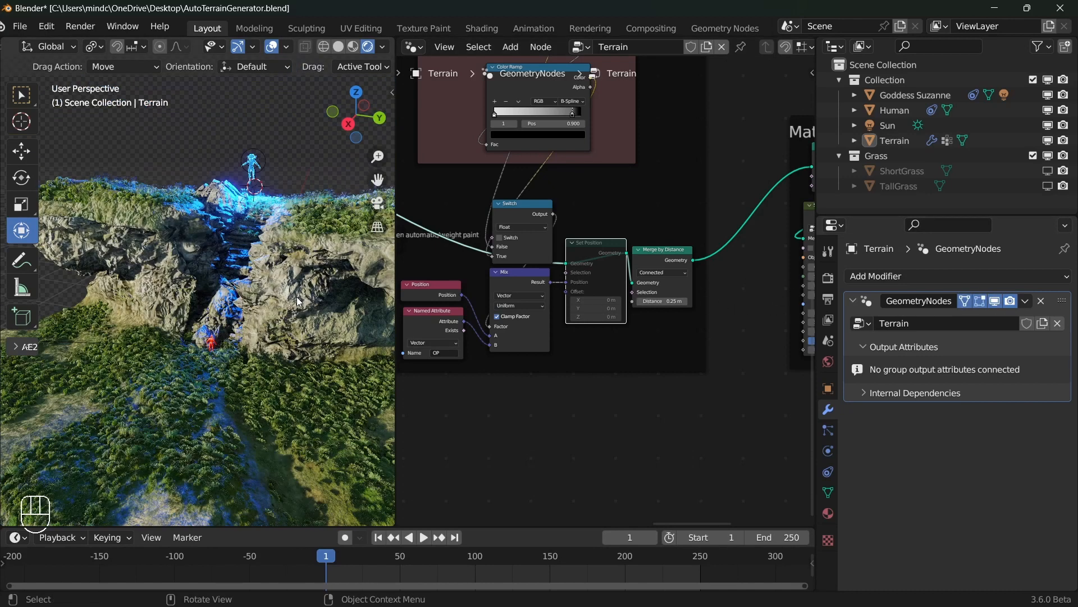
Step: Examine the Cliff Noise_Displacement node's settings in the Displacement frame
middle_drag(495, 337, 635, 337)
middle_drag(505, 281, 758, 327)
middle_drag(209, 303, 194, 276)
scroll(193, 299, up, 2)
middle_drag(494, 240, 669, 284)
scroll(669, 284, down, 4)
scroll(669, 284, up, 4)
middle_drag(534, 321, 730, 337)
scroll(702, 340, up, 5)
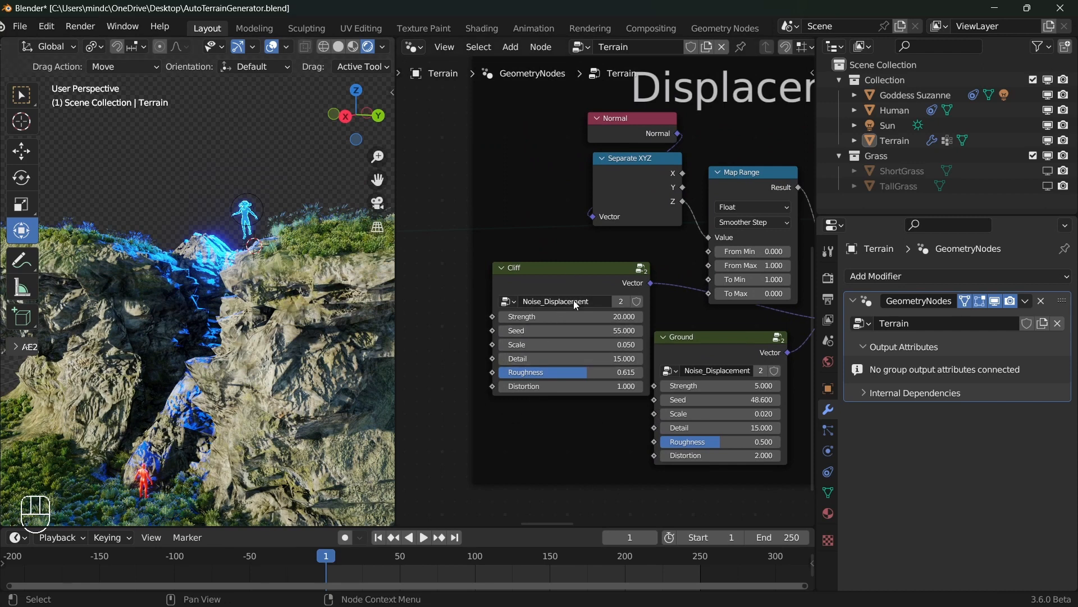
scroll(552, 320, up, 3)
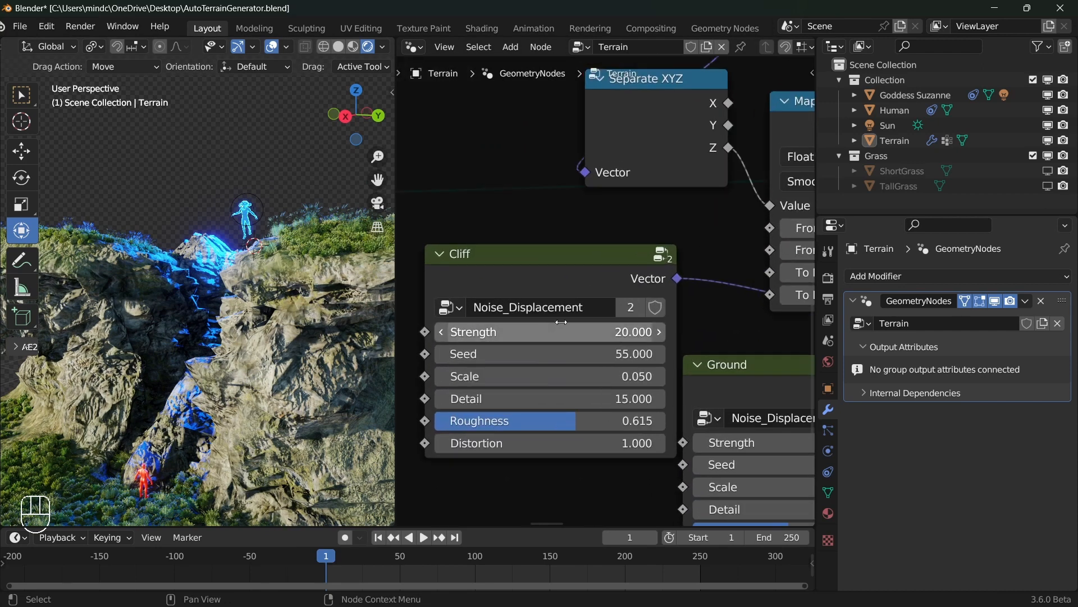
Step: Inspect how the Cliff and Ground displacement shapes the rendered cliffs and staircase from several distances
scroll(183, 333, down, 4)
mouse_move(183, 333)
middle_down()
mouse_move(175, 332)
mouse_move(187, 333)
middle_up()
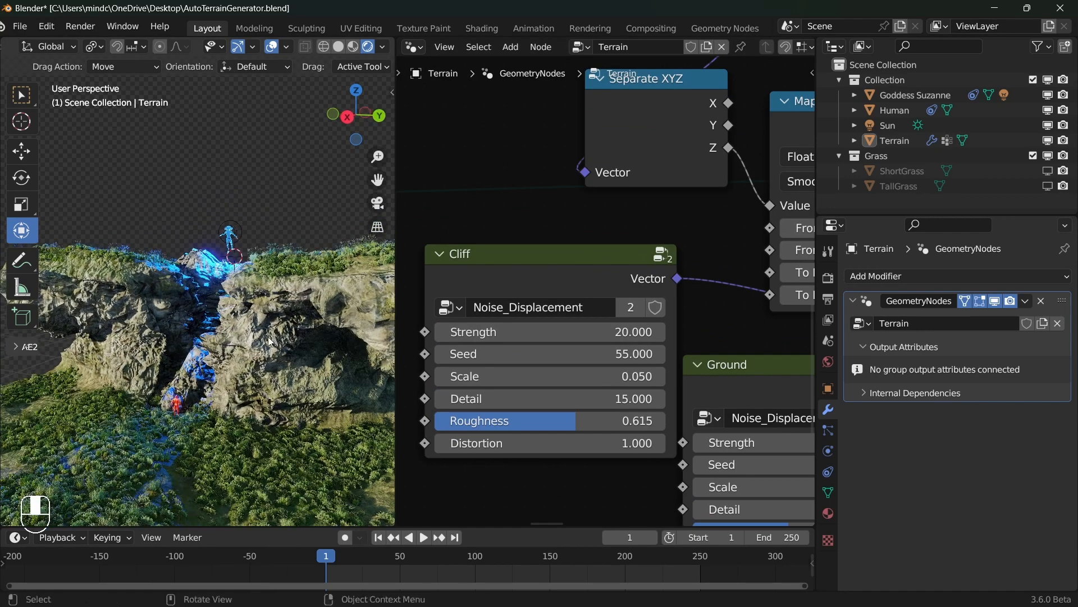
scroll(187, 332, up, 5)
middle_drag(292, 261, 90, 326)
middle_drag(270, 337, 363, 348)
scroll(198, 359, up, 4)
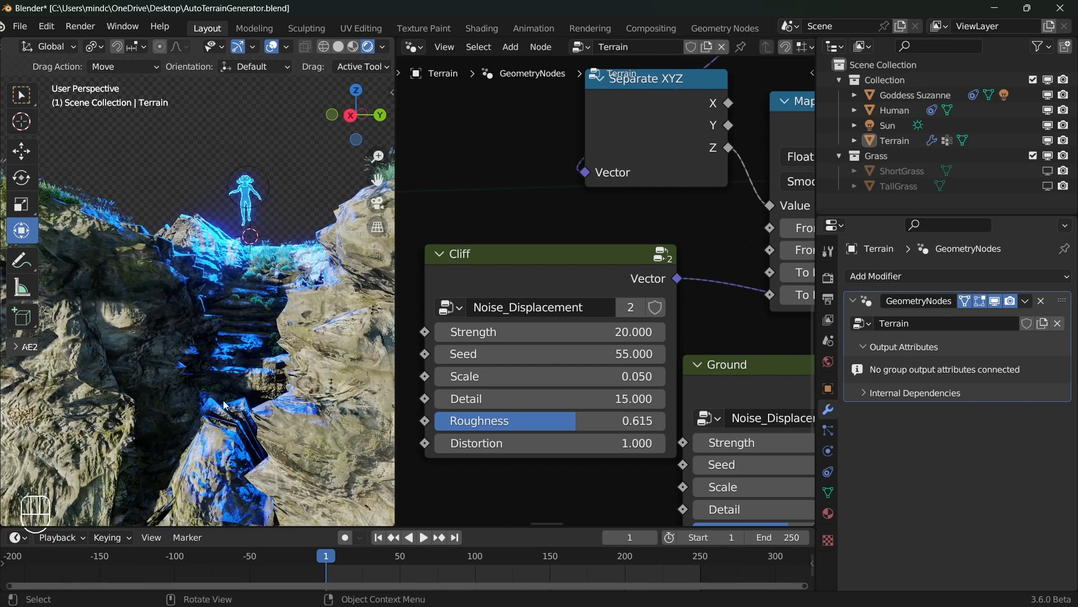
scroll(550, 376, down, 2)
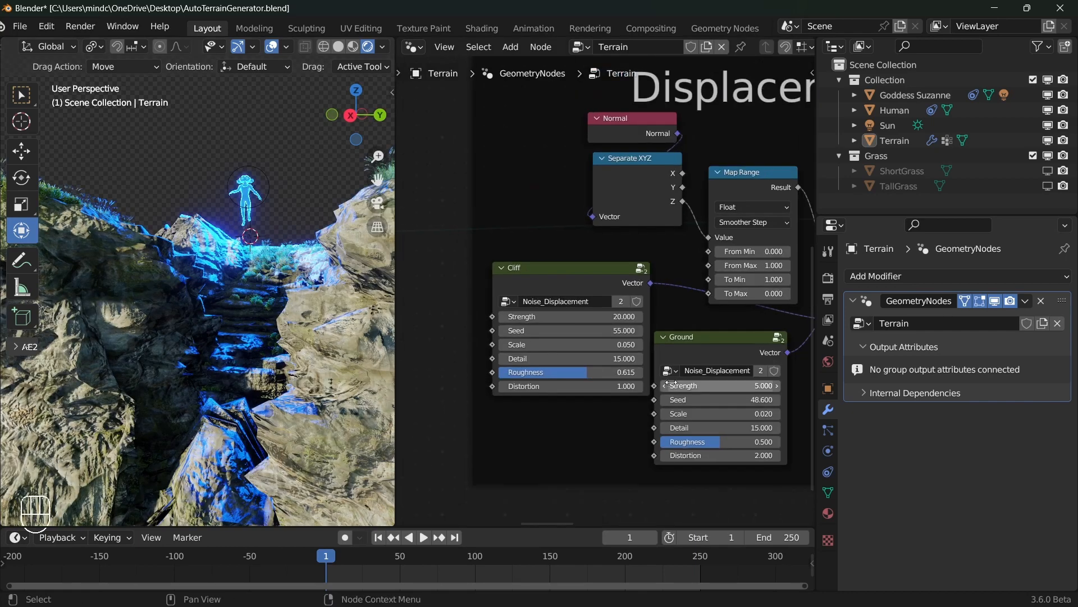
scroll(295, 340, down, 3)
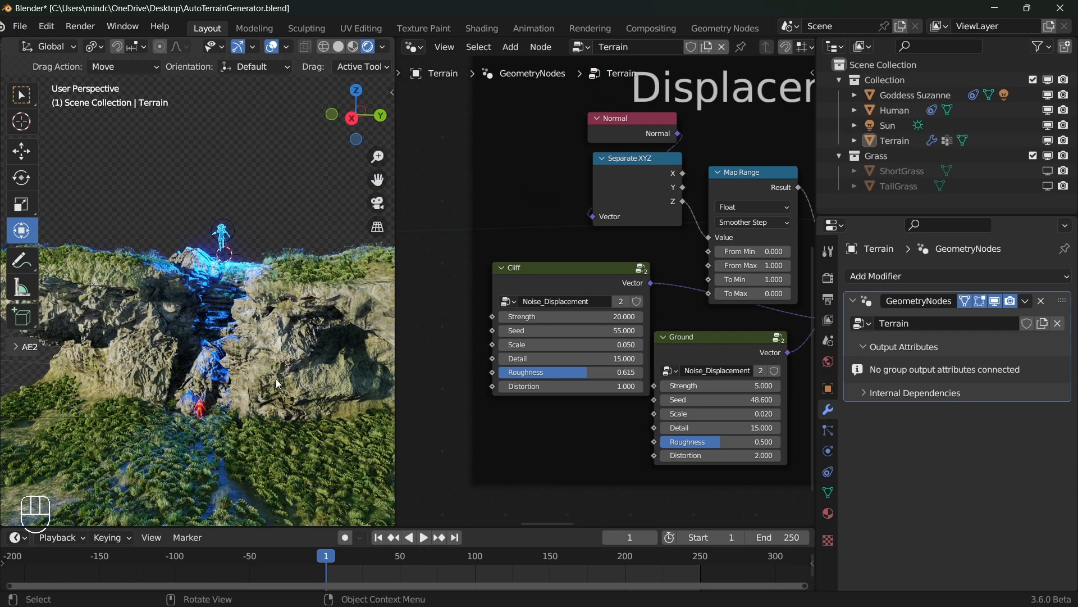
Step: Unmute the Set Position node in the Restoring Mesh Detail frame
mouse_move(569, 348)
middle_down()
mouse_move(560, 424)
mouse_move(394, 393)
mouse_move(569, 347)
middle_up()
scroll(657, 345, up, 3)
middle_drag(657, 345, 570, 327)
middle_drag(686, 365, 601, 349)
scroll(602, 349, up, 1)
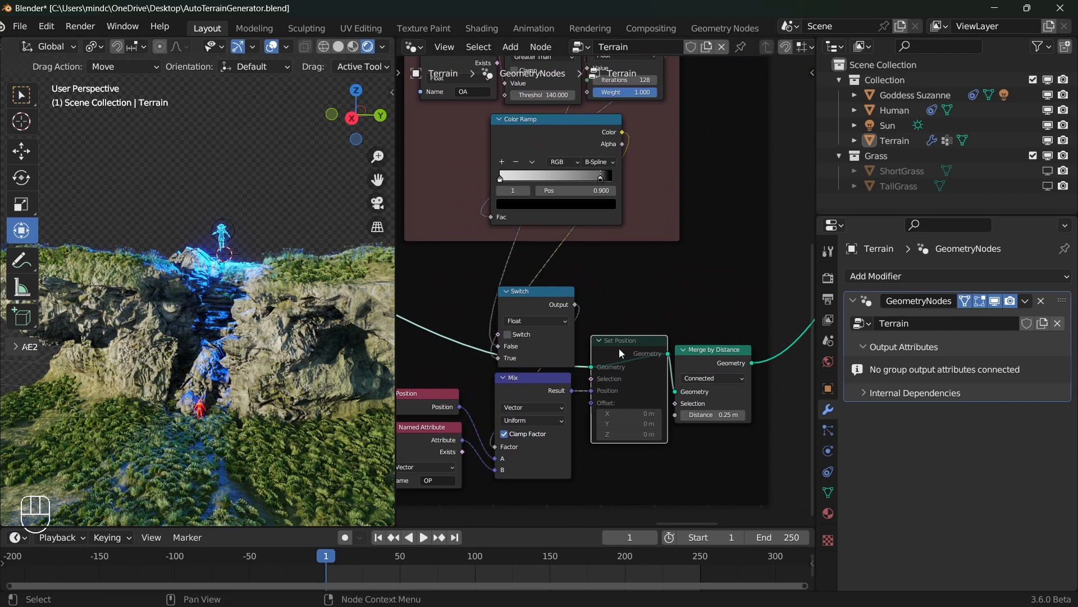
key(m)
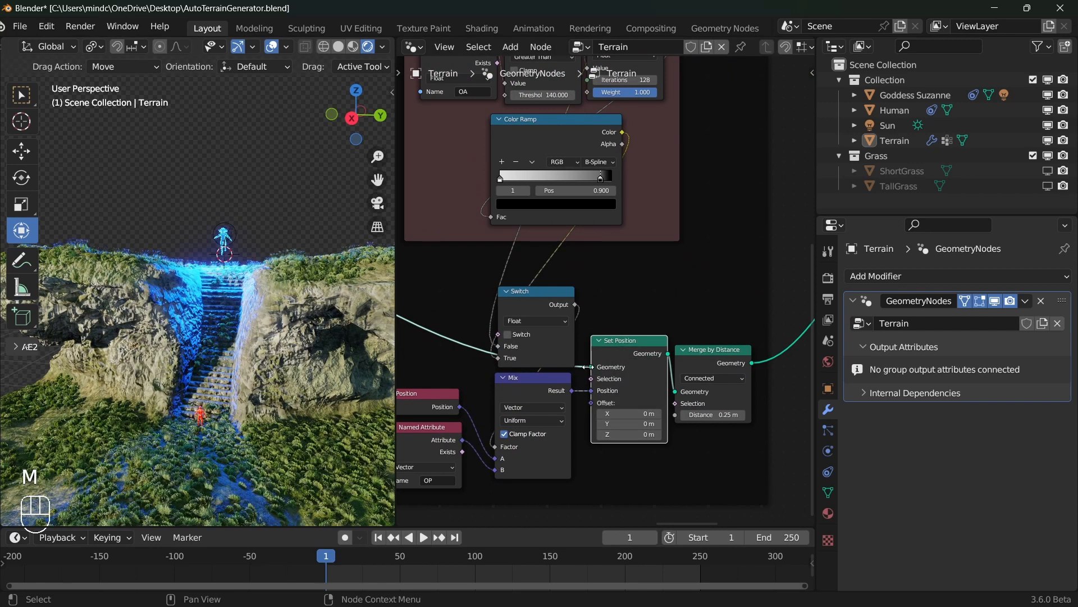
Step: Review the Displacement frame's Cliff, Ground, Map Range and Mix nodes
middle_drag(549, 416, 667, 415)
scroll(605, 389, down, 1)
scroll(628, 340, down, 1)
scroll(594, 299, down, 3)
middle_drag(594, 299, 701, 295)
scroll(701, 295, up, 4)
scroll(701, 295, up, 1)
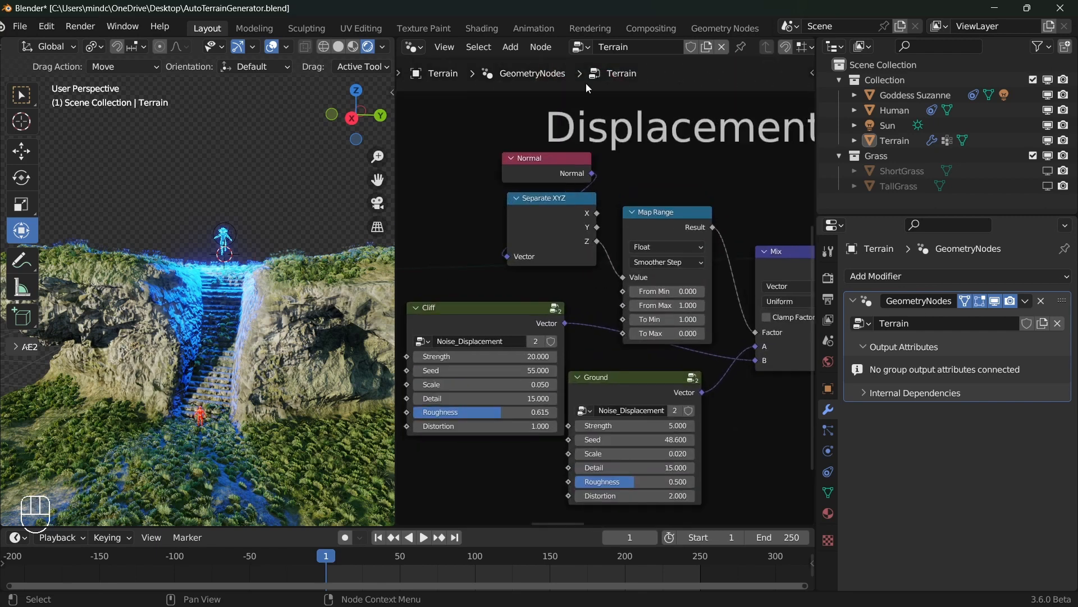
Step: Examine the Greater Than, Blur Attribute and Color Ramp nodes in the Original Face Area Mask frame
scroll(762, 365, down, 1)
middle_drag(762, 365, 476, 296)
scroll(599, 309, down, 4)
middle_drag(677, 307, 610, 348)
scroll(610, 349, up, 2)
middle_drag(613, 157, 601, 216)
scroll(652, 267, up, 2)
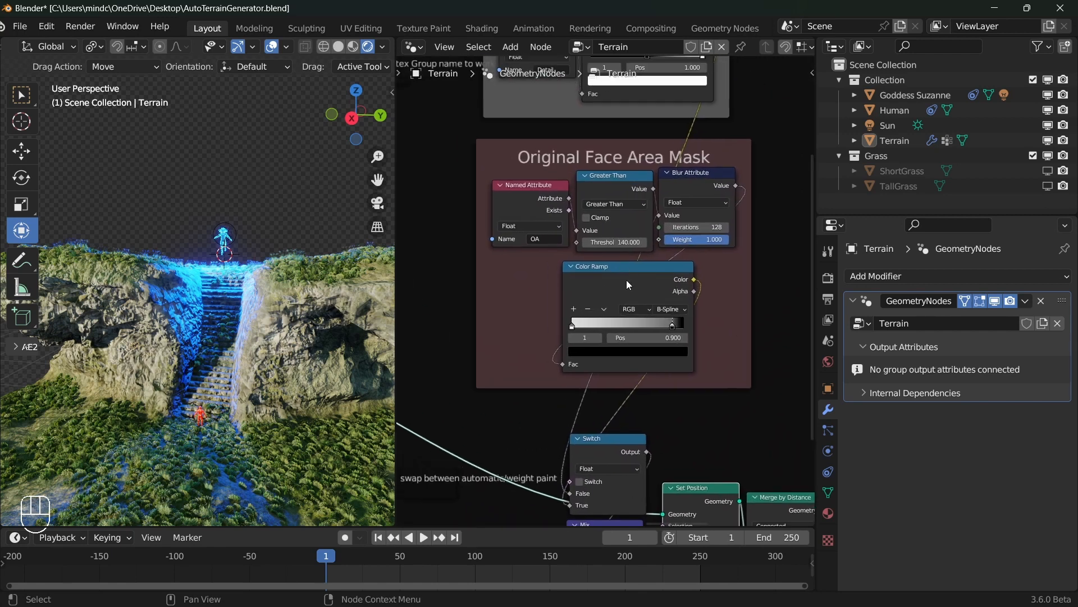
Step: Move the Original Face Area Mask frame to the lower left of the Manual Mask frame
scroll(626, 280, down, 3)
drag(578, 211, 433, 176)
middle_drag(479, 188, 560, 209)
drag(552, 200, 553, 231)
scroll(586, 270, up, 2)
Step: Trace the OA face area attribute from its Store Named Attribute node to the Original Face Area Mask nodes
scroll(464, 297, down, 5)
middle_drag(464, 297, 540, 327)
scroll(450, 300, up, 6)
scroll(465, 335, up, 2)
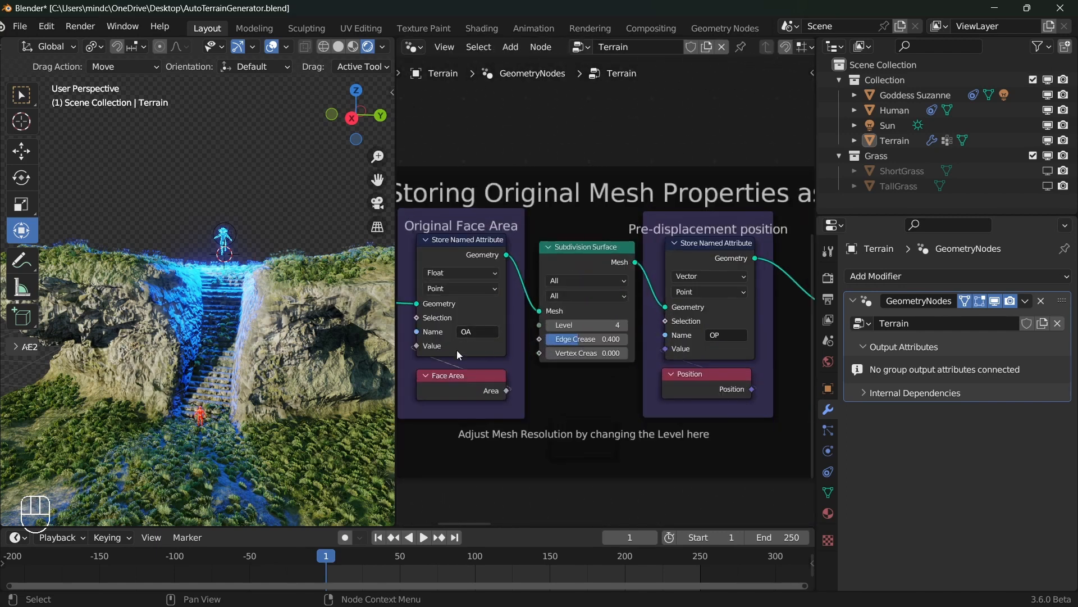
scroll(729, 309, down, 4)
middle_drag(716, 303, 709, 326)
scroll(765, 275, up, 3)
scroll(578, 298, down, 5)
scroll(664, 277, up, 5)
middle_drag(663, 278, 695, 271)
scroll(642, 197, up, 1)
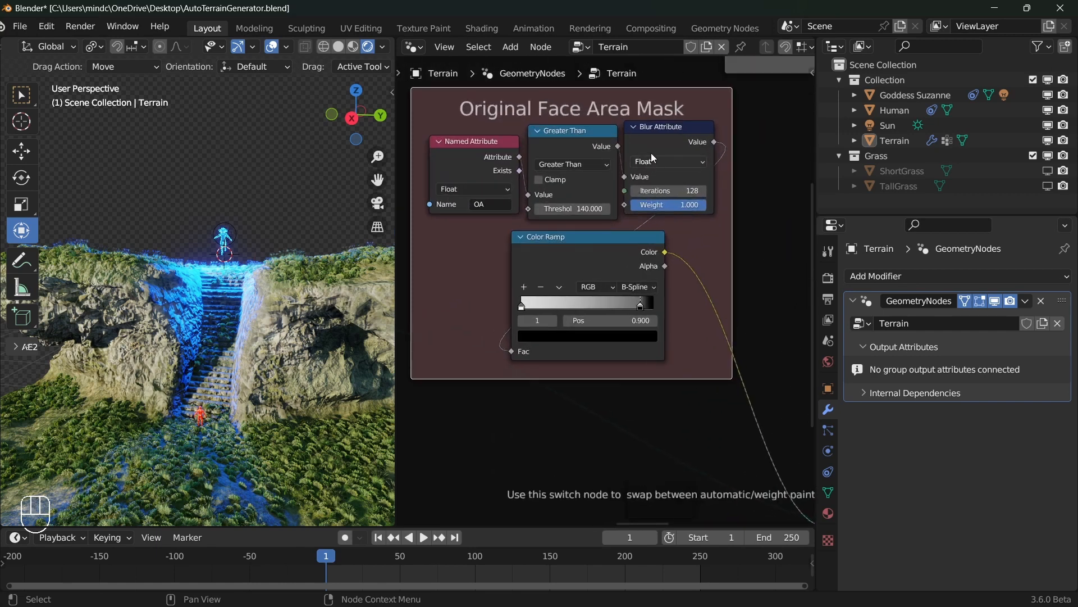
Step: Preview the Greater Than result on the displaced Set Position geometry through a Viewer node placed outside the Original Face Area Mask frame
ctrl+shift+click(578, 136)
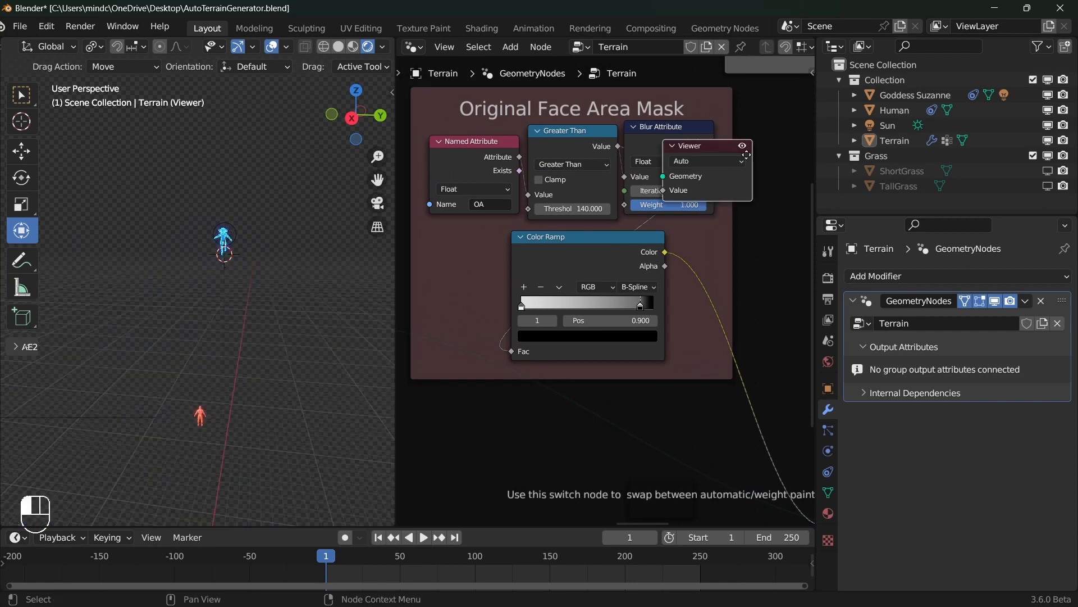
drag(723, 148, 809, 152)
scroll(621, 291, down, 4)
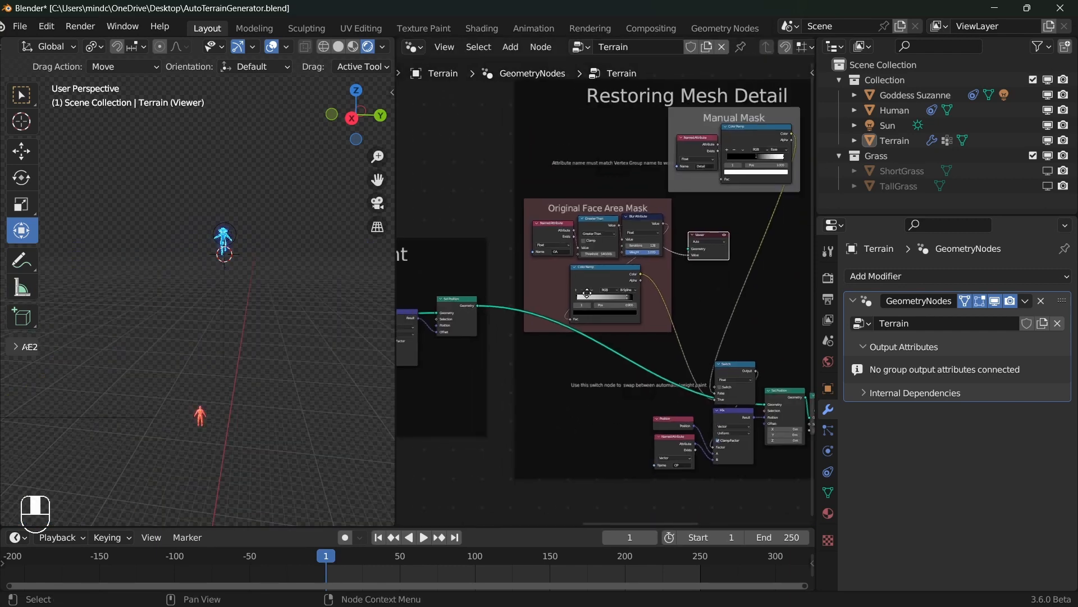
ctrl+shift+click(473, 305)
middle_drag(359, 281, 266, 246)
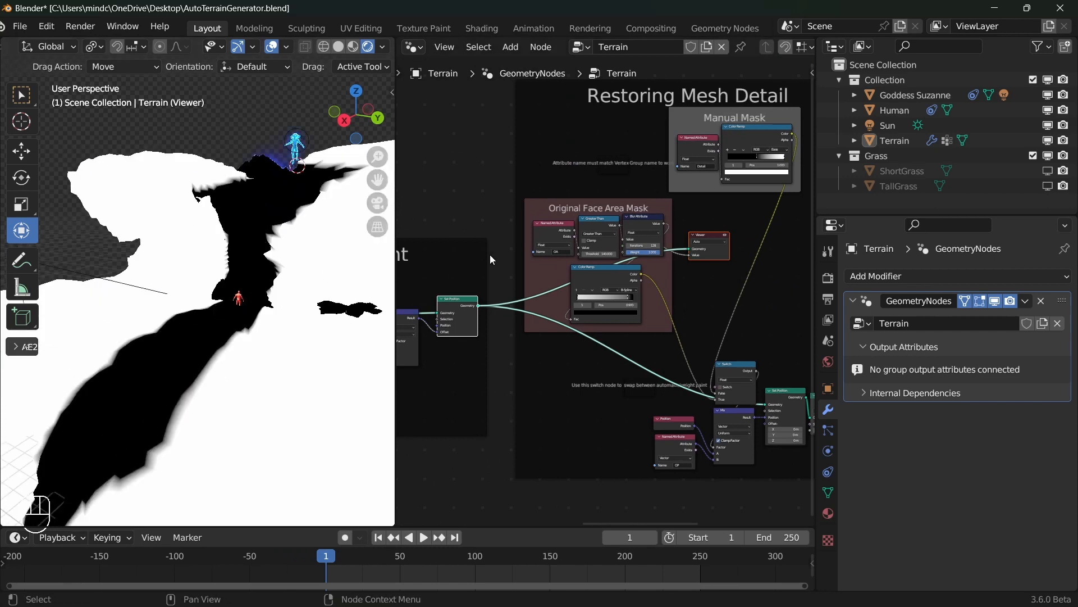
Step: Preview the Blur Attribute node's value on the terrain through the Viewer node
scroll(656, 310, up, 3)
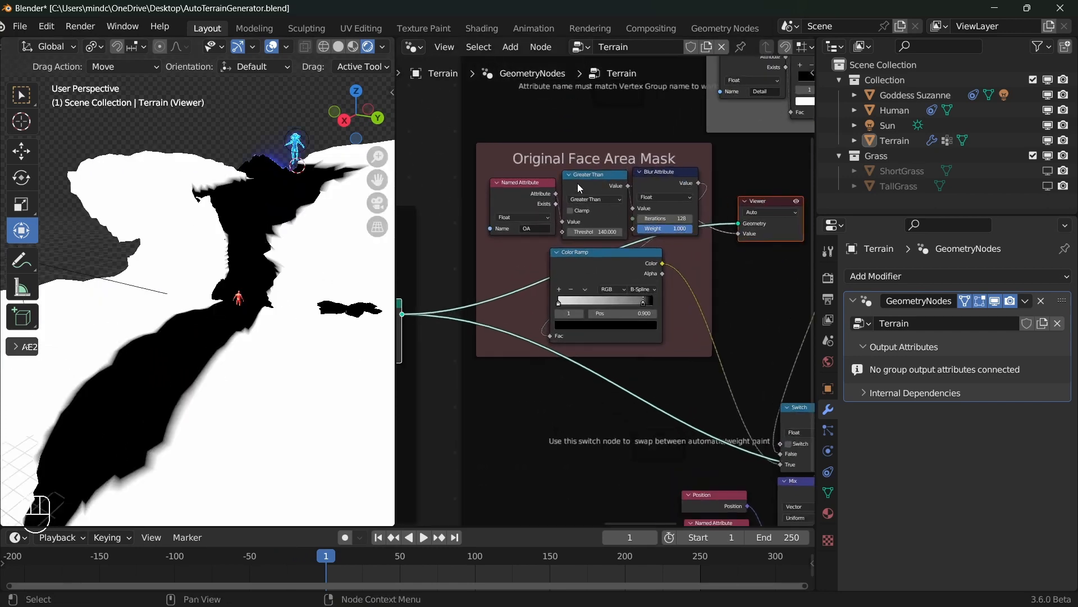
scroll(583, 193, up, 2)
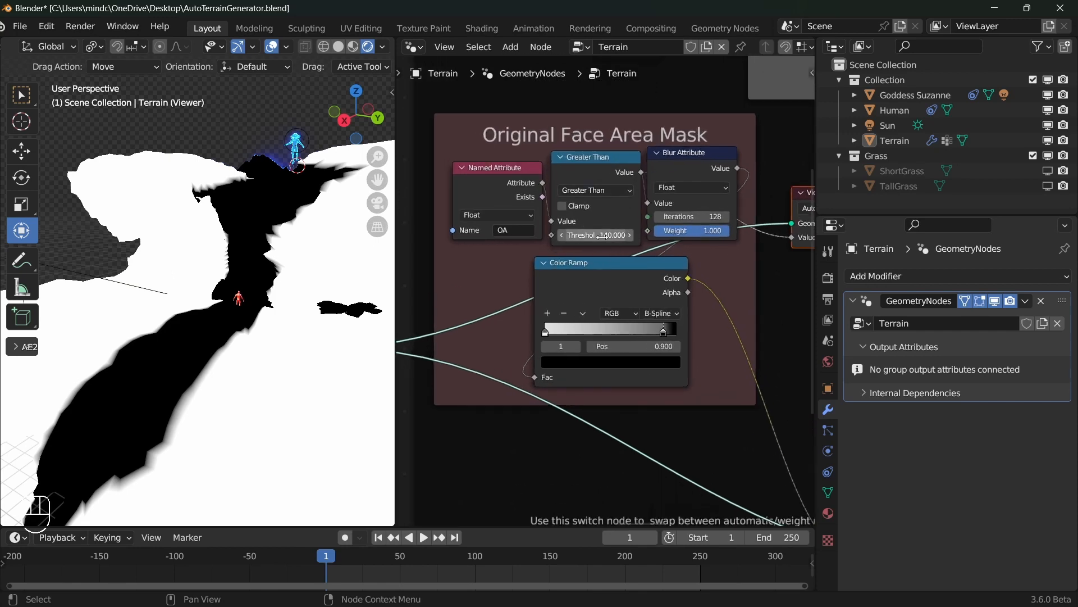
key(ctrl+z)
ctrl+shift+click(648, 187)
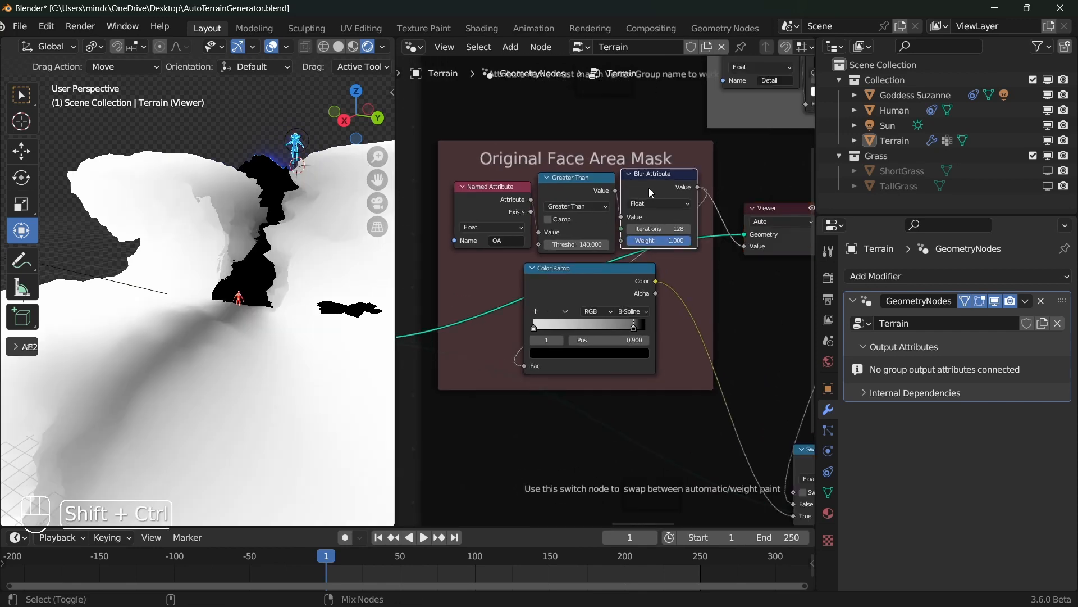
Step: Preview the Color Ramp's color output from the Original Face Area Mask frame on the terrain through the Viewer node
middle_drag(275, 191, 254, 227)
scroll(255, 225, up, 3)
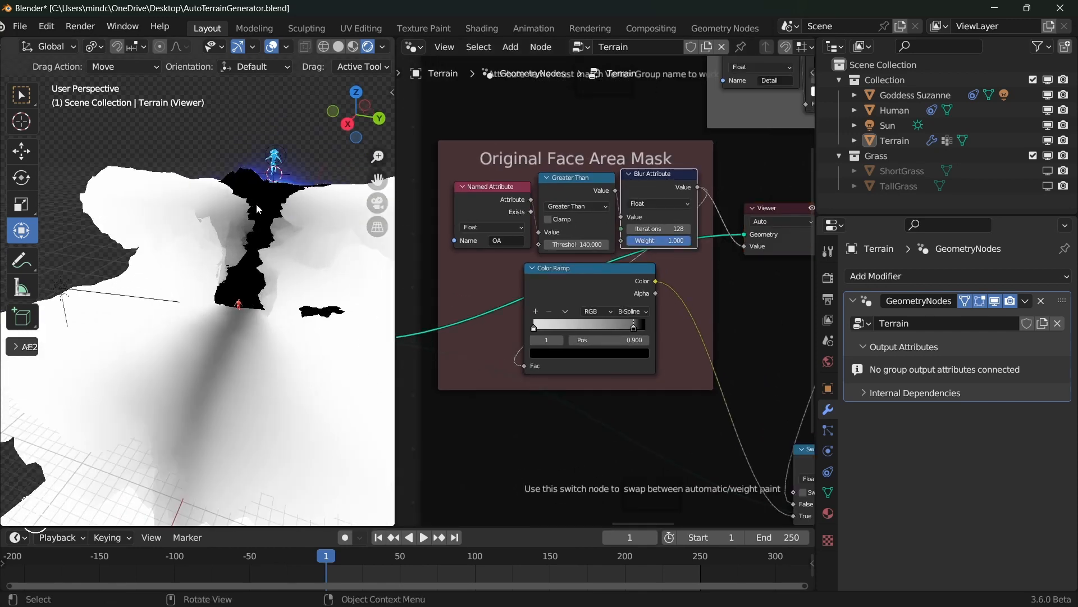
middle_drag(244, 381, 263, 292)
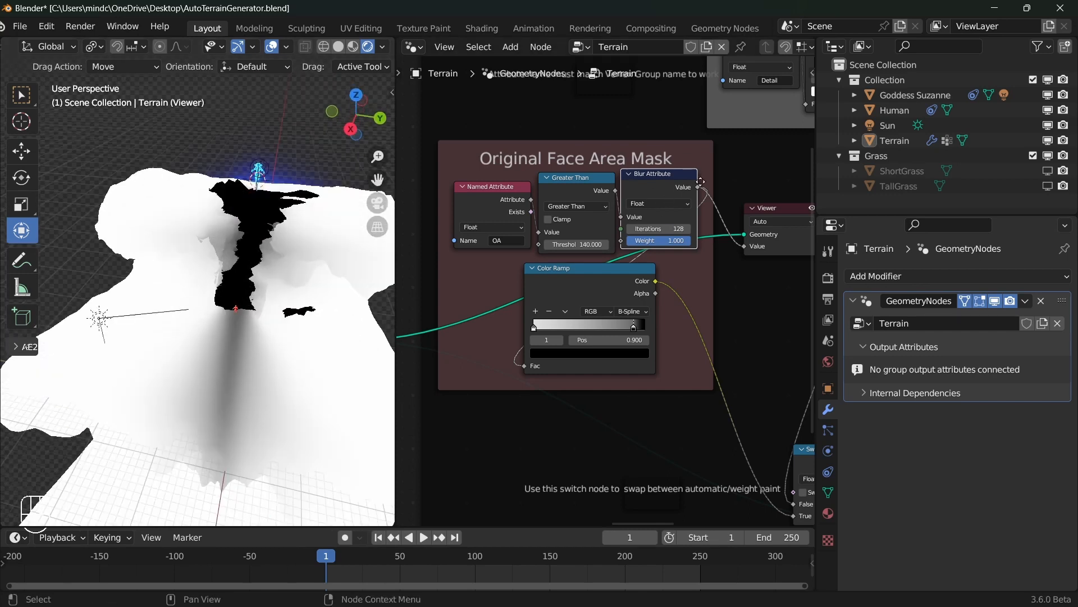
ctrl+shift+click(641, 285)
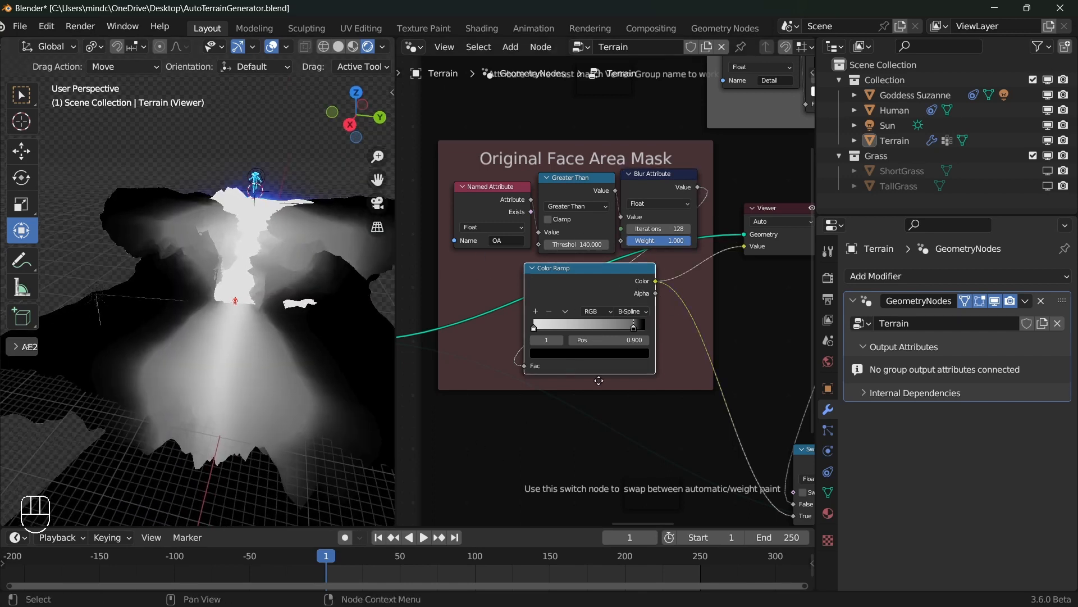
scroll(611, 299, down, 3)
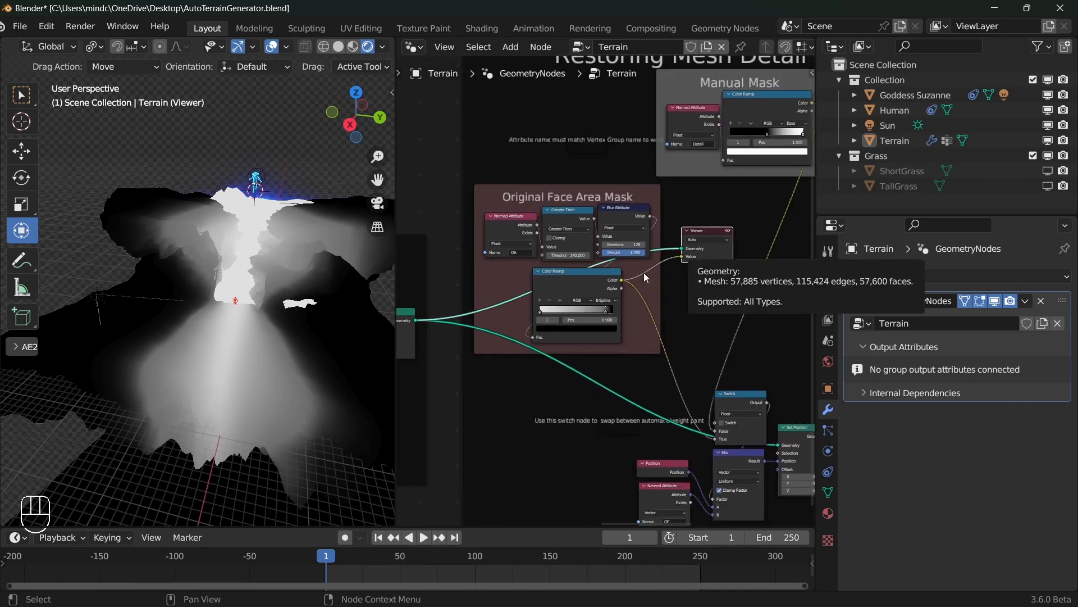
Step: Delete the Viewer node and move the Switch node to the upper left of the Mix node
key(x)
middle_drag(761, 410, 694, 284)
scroll(695, 284, up, 2)
drag(640, 264, 492, 187)
scroll(598, 379, up, 1)
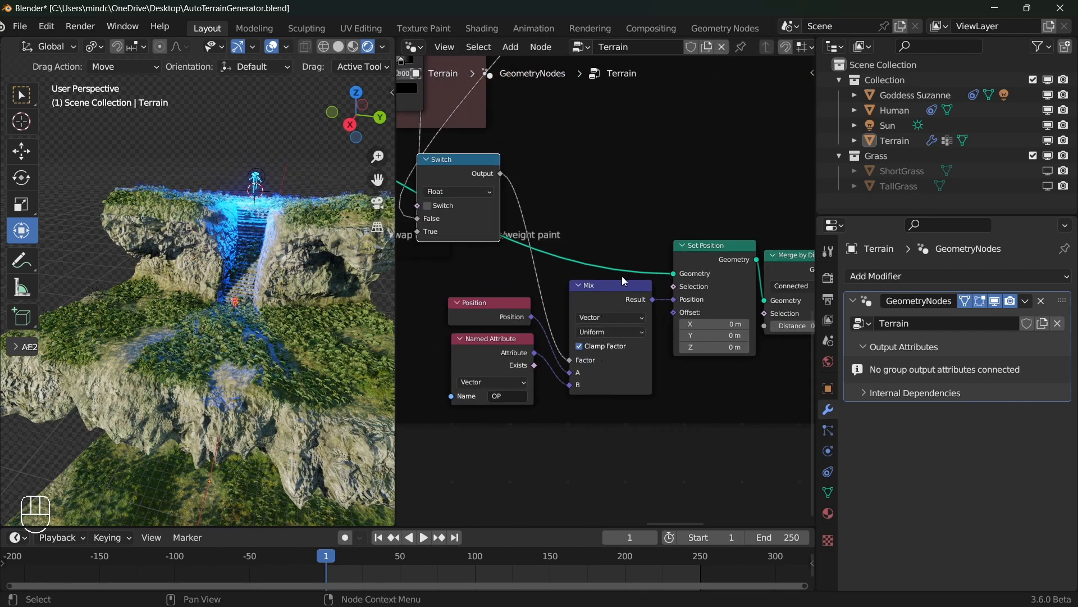
Step: Move the Switch node farther above the Mix node, to the lower right of the Original Face Area Mask frame
scroll(588, 303, down, 3)
middle_drag(588, 303, 656, 318)
scroll(616, 291, up, 2)
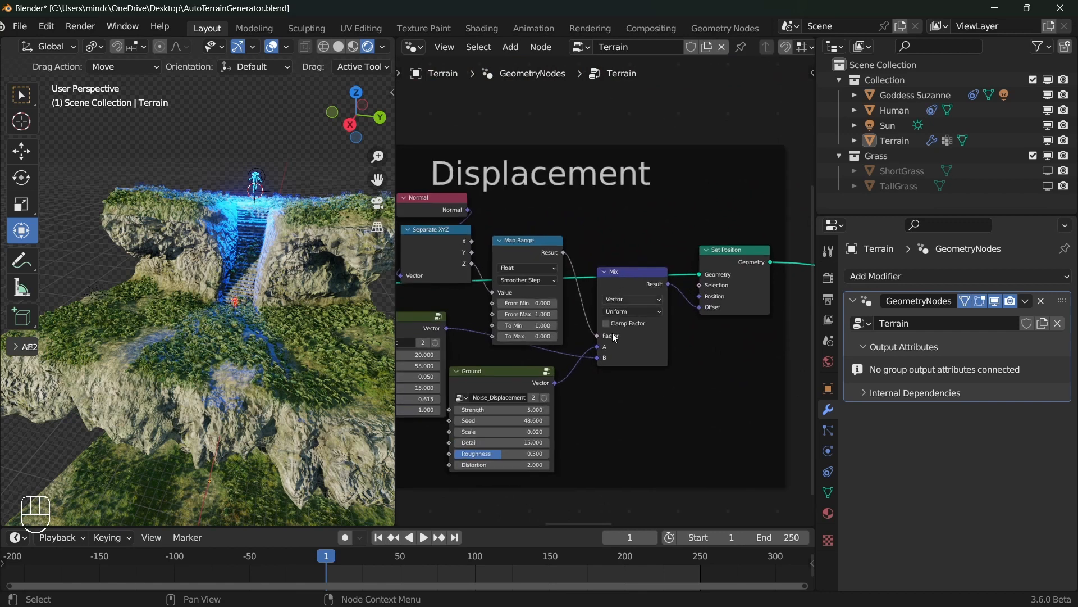
scroll(669, 378, down, 3)
middle_drag(786, 270, 633, 317)
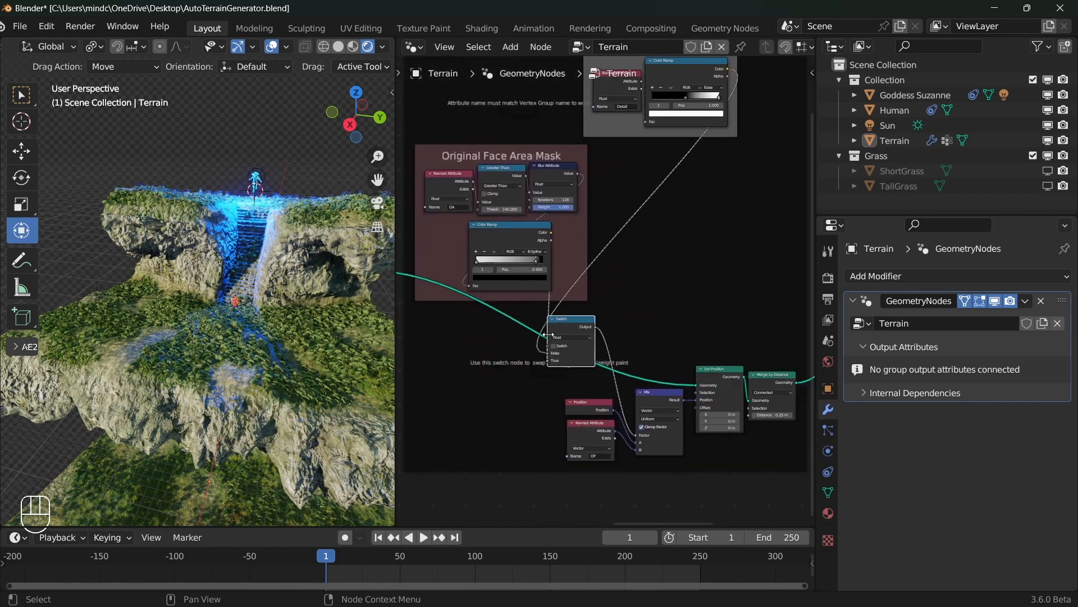
drag(633, 316, 633, 316)
click(629, 312)
scroll(622, 342, up, 3)
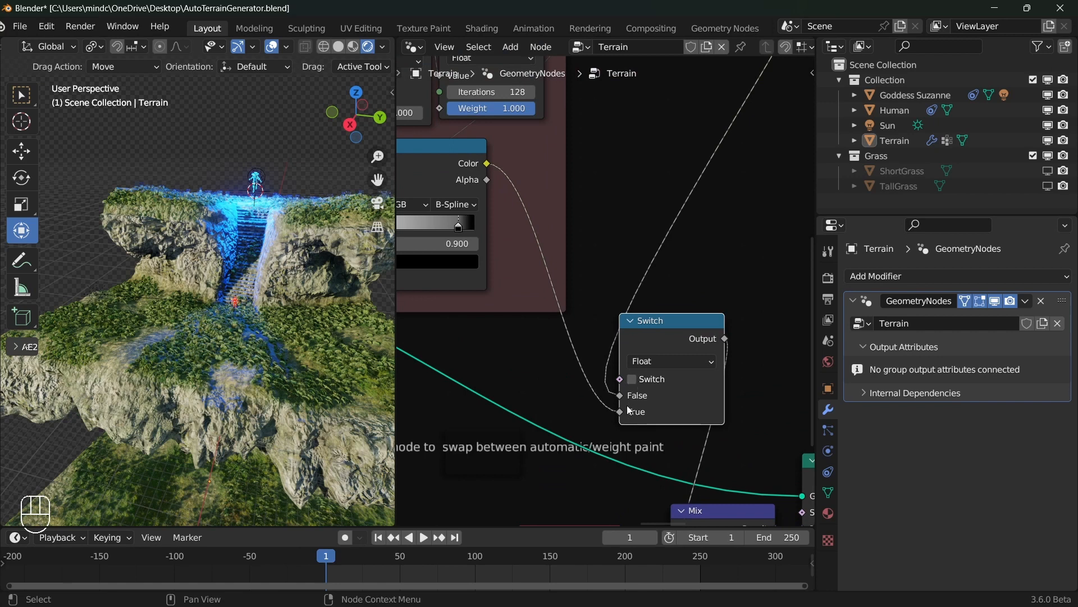
scroll(618, 376, down, 3)
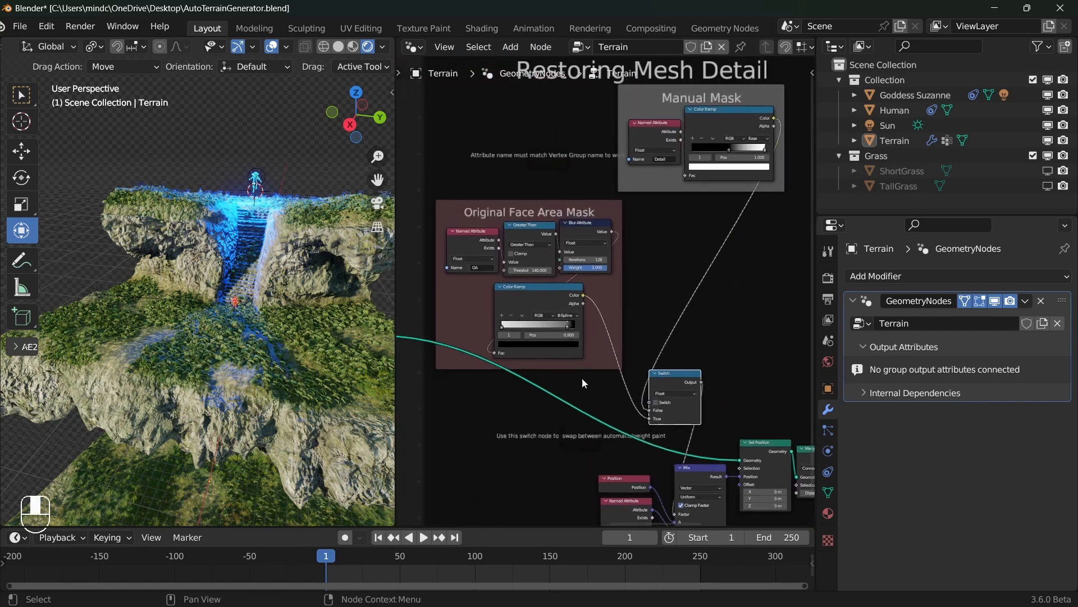
Step: Move the Original Face Area Mask frame directly beneath the Manual Mask frame, just above the Switch node
click(540, 206)
drag(540, 205, 547, 238)
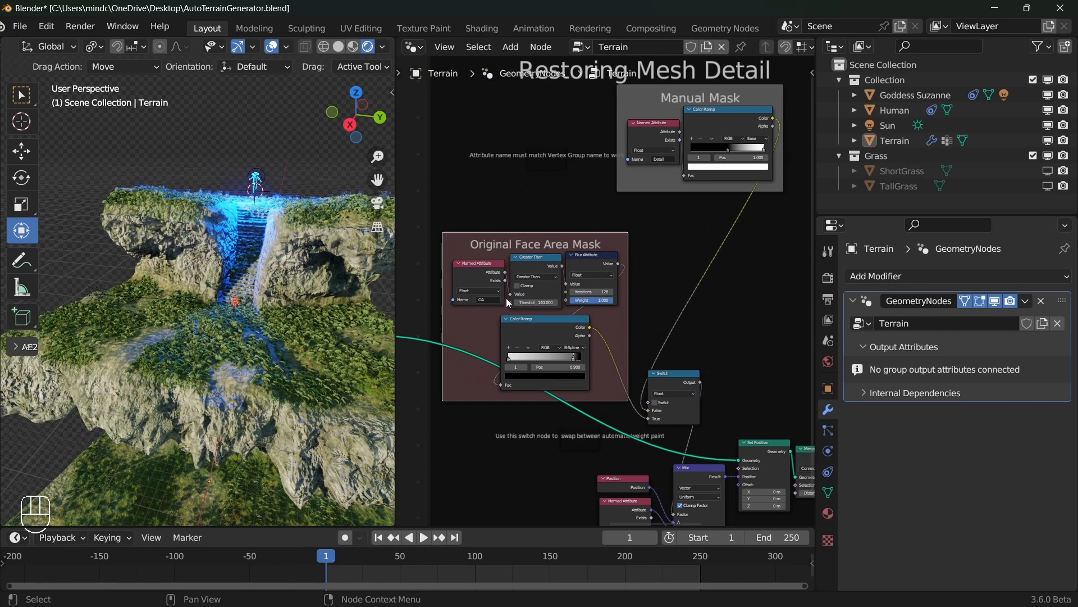
scroll(566, 296, down, 2)
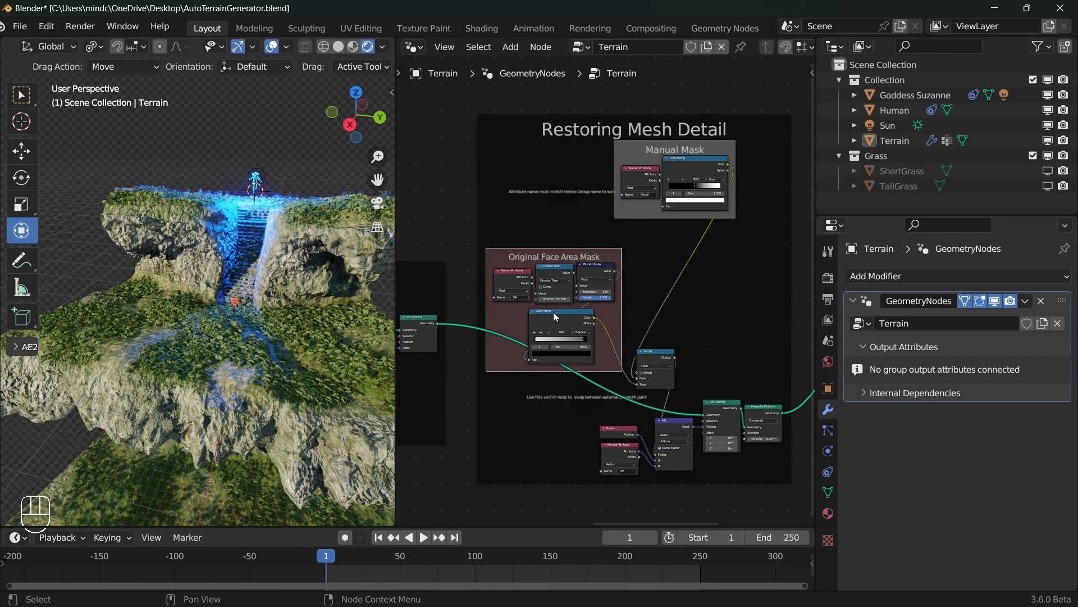
middle_drag(611, 361, 596, 282)
scroll(597, 284, up, 7)
drag(535, 188, 711, 158)
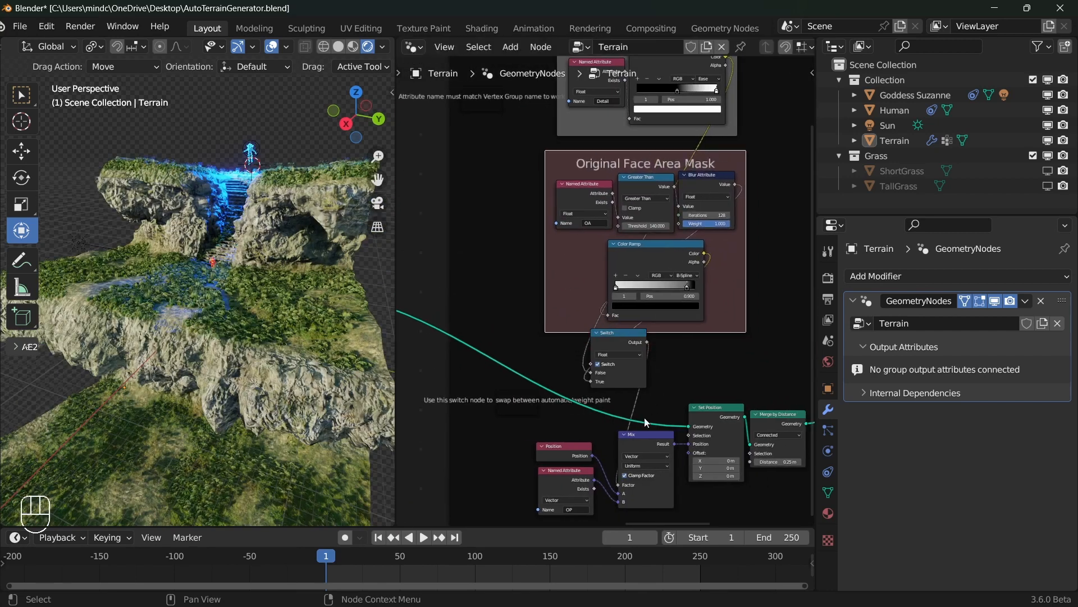
Step: Disable the Switch node's Switch option and inspect the manual mask's effect on the staircase between the cliffs
click(597, 365)
shift+middle_drag(209, 259, 195, 296)
scroll(194, 281, up, 4)
shift+middle_drag(233, 216, 195, 308)
scroll(192, 304, up, 2)
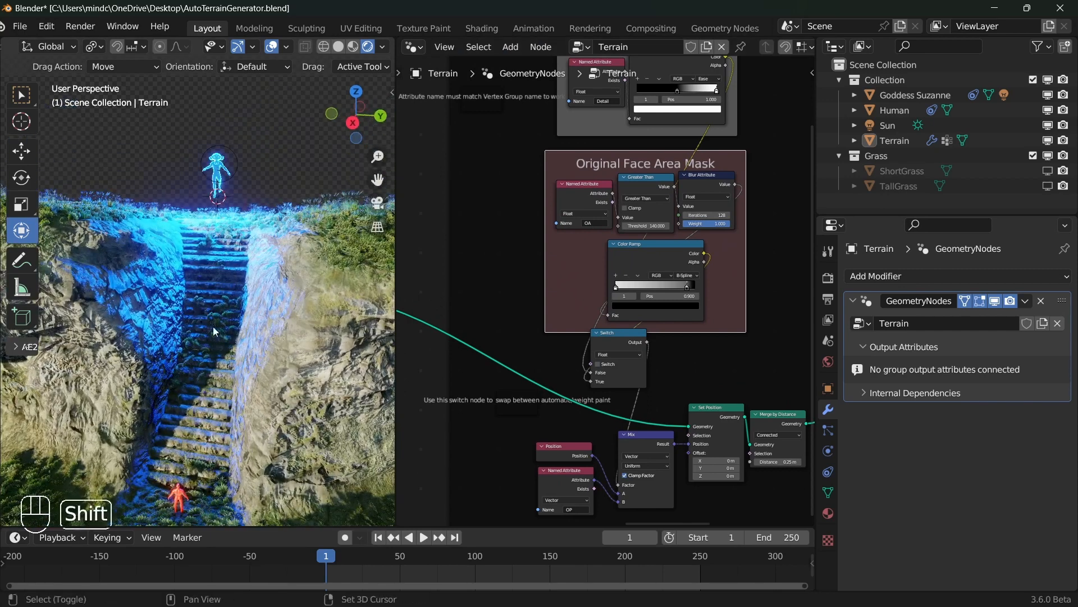
scroll(223, 369, down, 5)
scroll(222, 369, up, 3)
shift+middle_drag(222, 369, 276, 242)
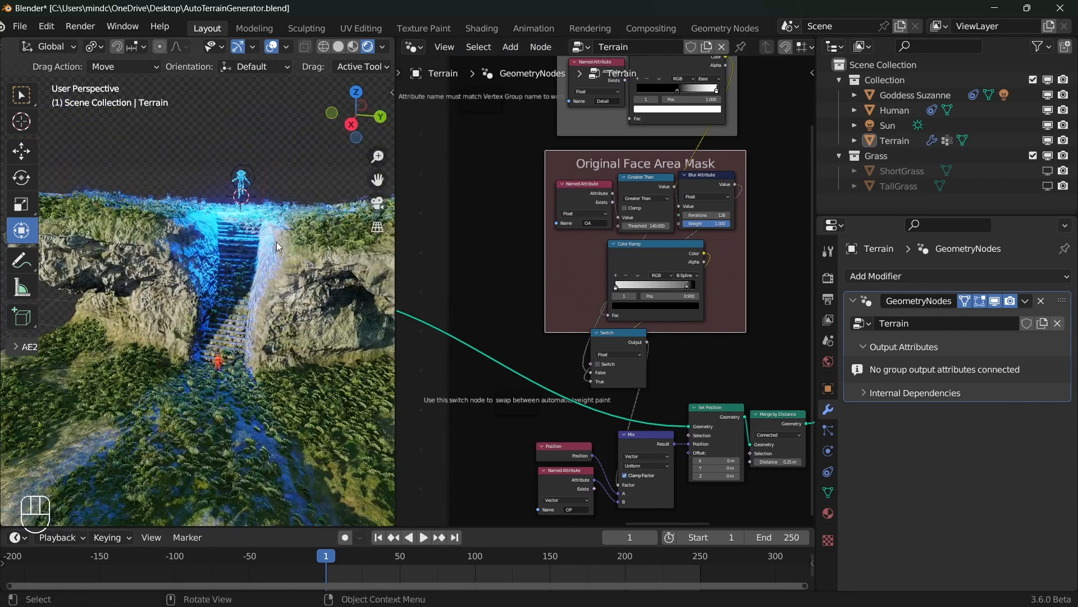
Step: Show the viewport in solid shading and display the Terrain's vertex groups
click(338, 47)
click(829, 493)
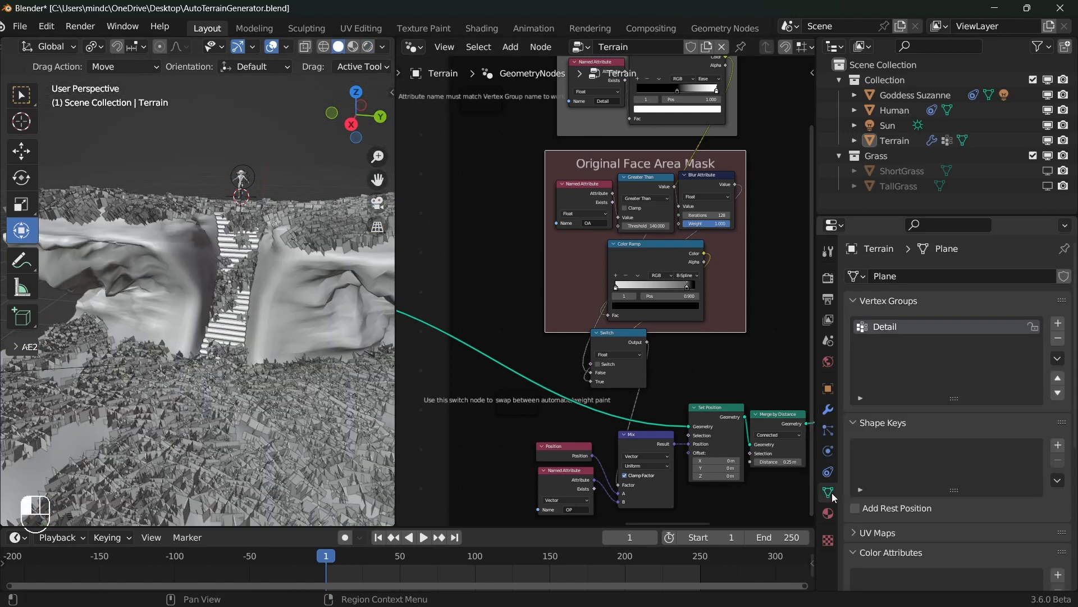
scroll(359, 289, down, 3)
scroll(66, 55, up, 5)
scroll(66, 49, up, 1)
scroll(240, 288, up, 5)
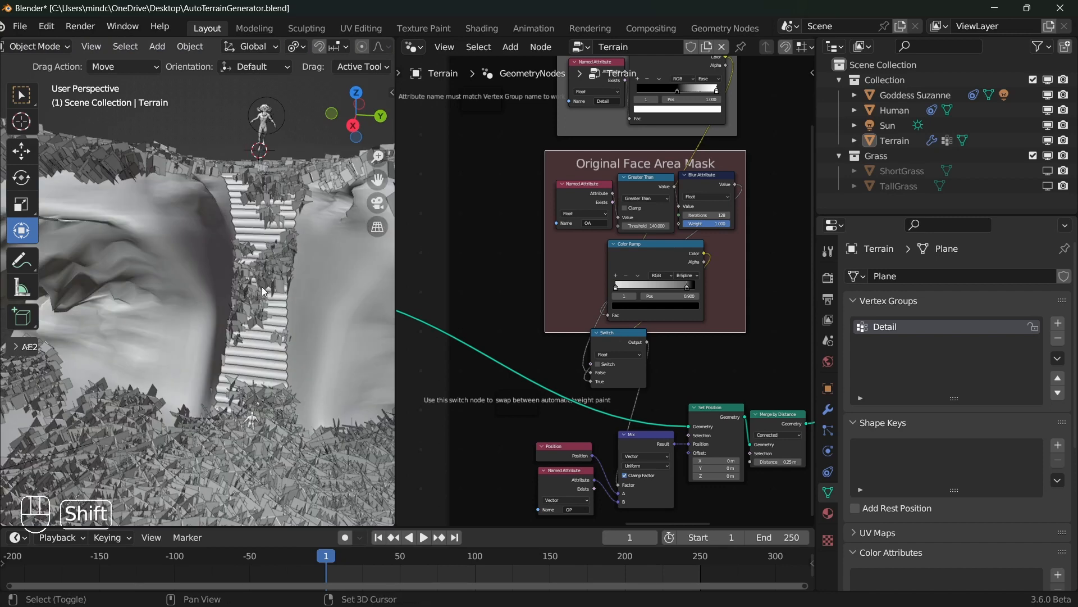
Step: Select the Terrain and examine the Detail vertex group's weights around the staircase in Weight Paint mode
shift+middle_drag(261, 287, 258, 255)
click(258, 255)
scroll(259, 255, down, 4)
click(59, 48)
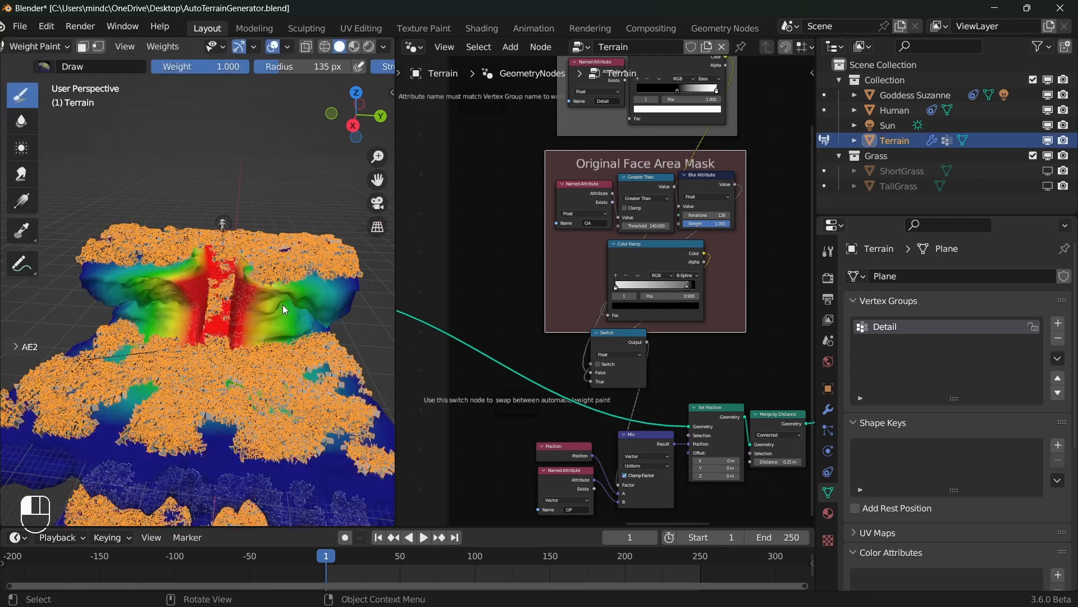
middle_drag(282, 307, 277, 313)
scroll(248, 310, up, 5)
drag(181, 243, 225, 316)
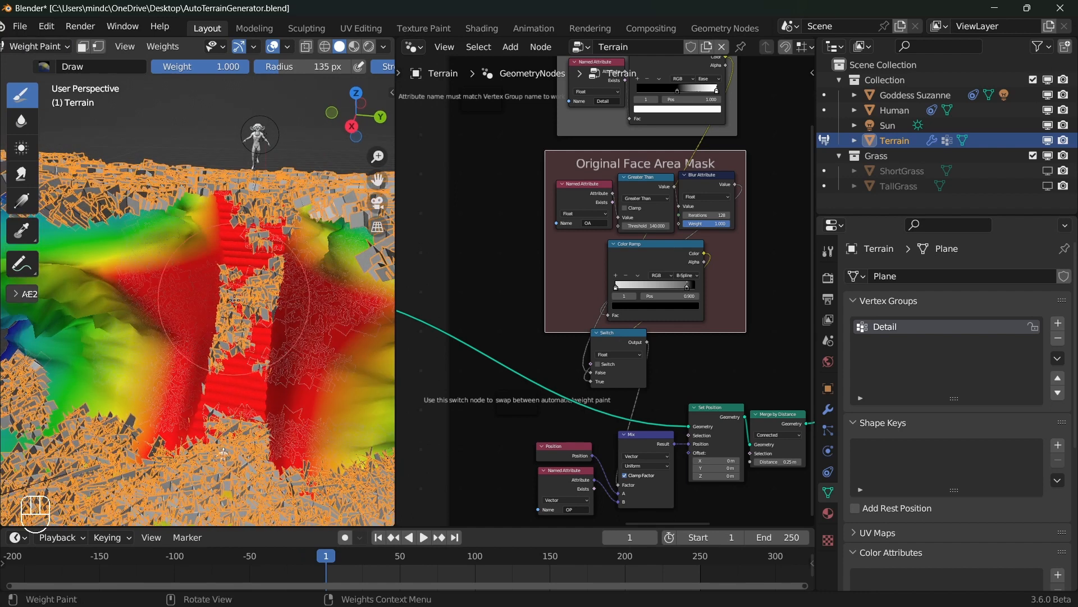
mouse_move(224, 317)
middle_down()
mouse_move(227, 328)
mouse_move(231, 318)
middle_up()
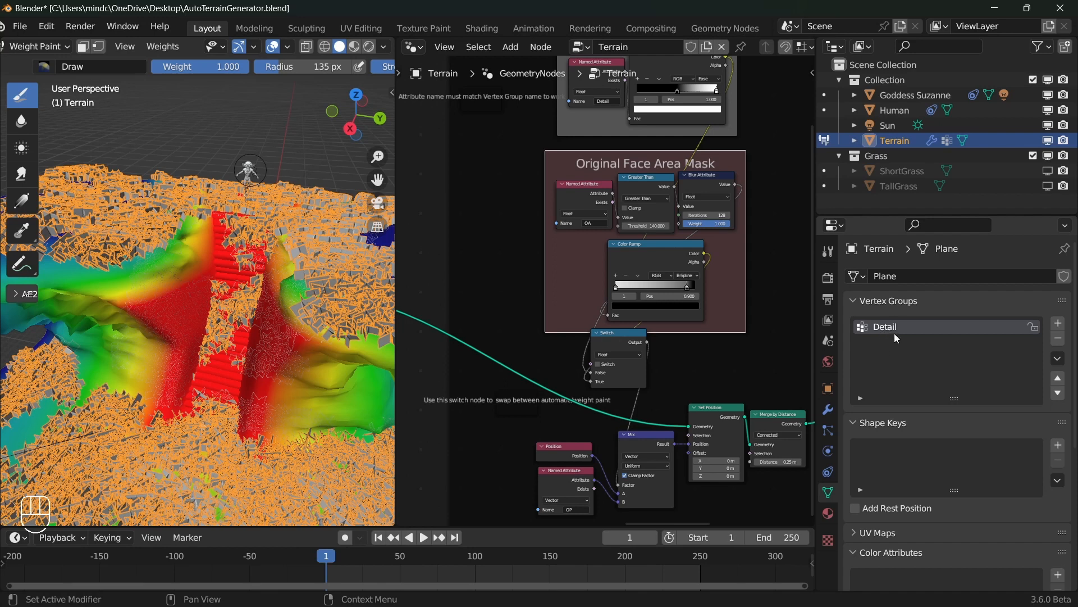
Step: Switch the Terrain to Edit Mode and compare its Detail vertex group name with the Manual Mask's Named Attribute node
key(Tab)
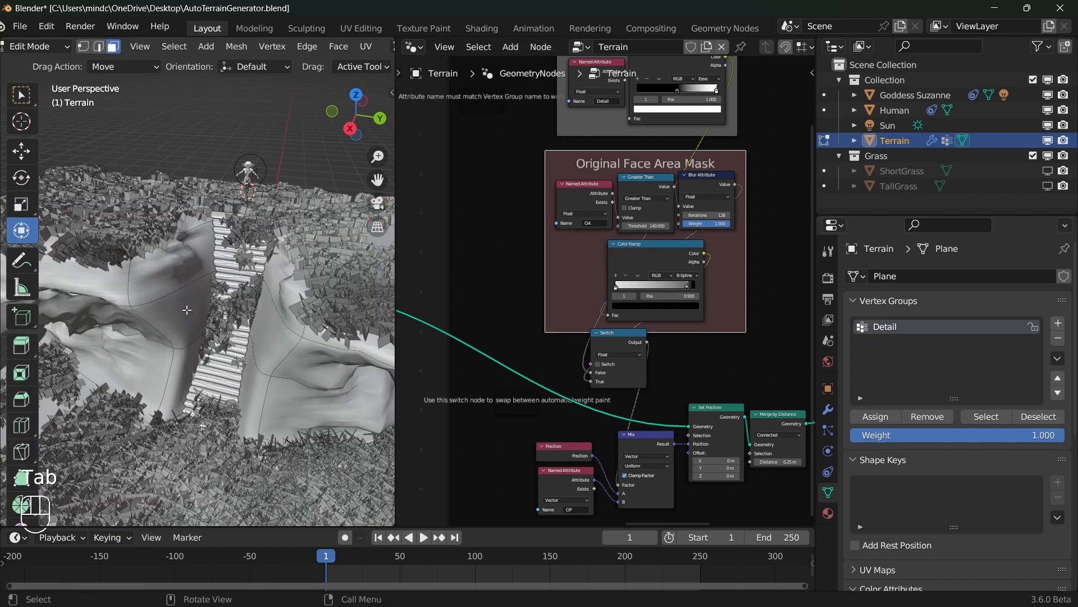
click(828, 409)
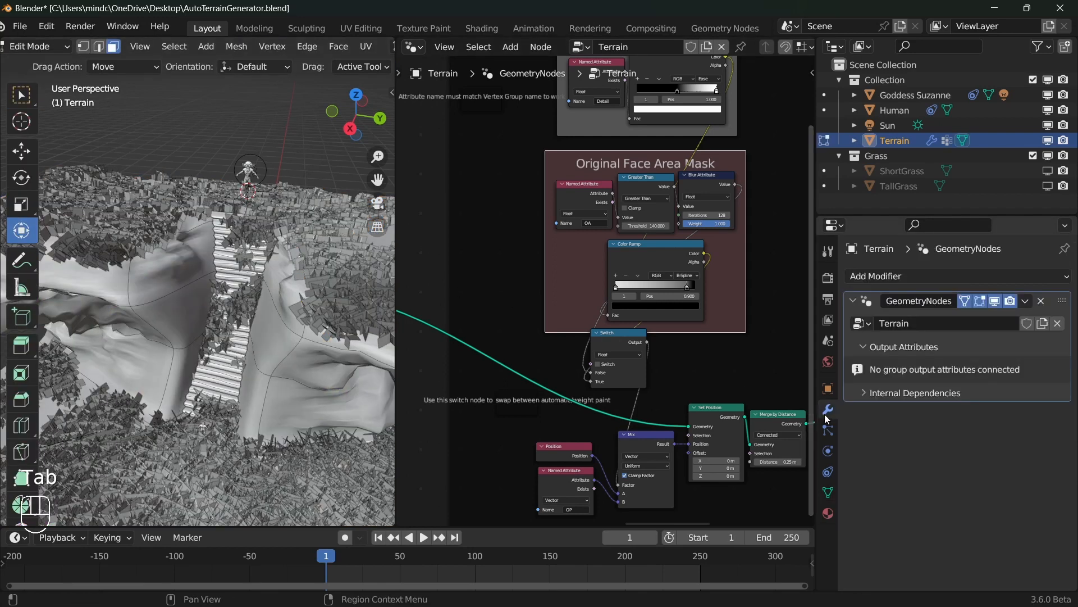
shift+scroll(612, 120, up, 8)
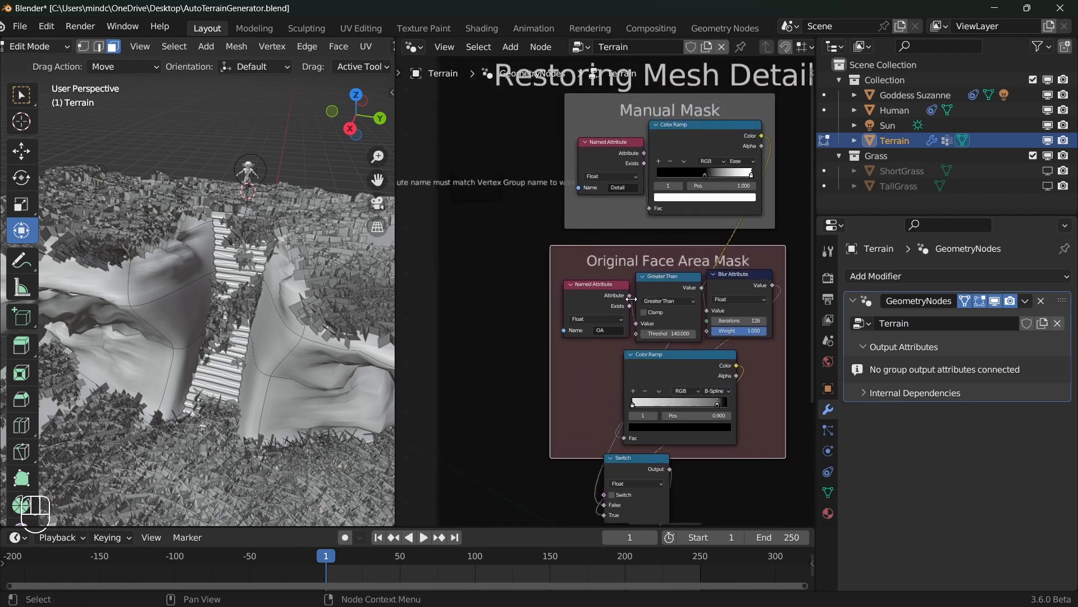
scroll(794, 331, up, 4)
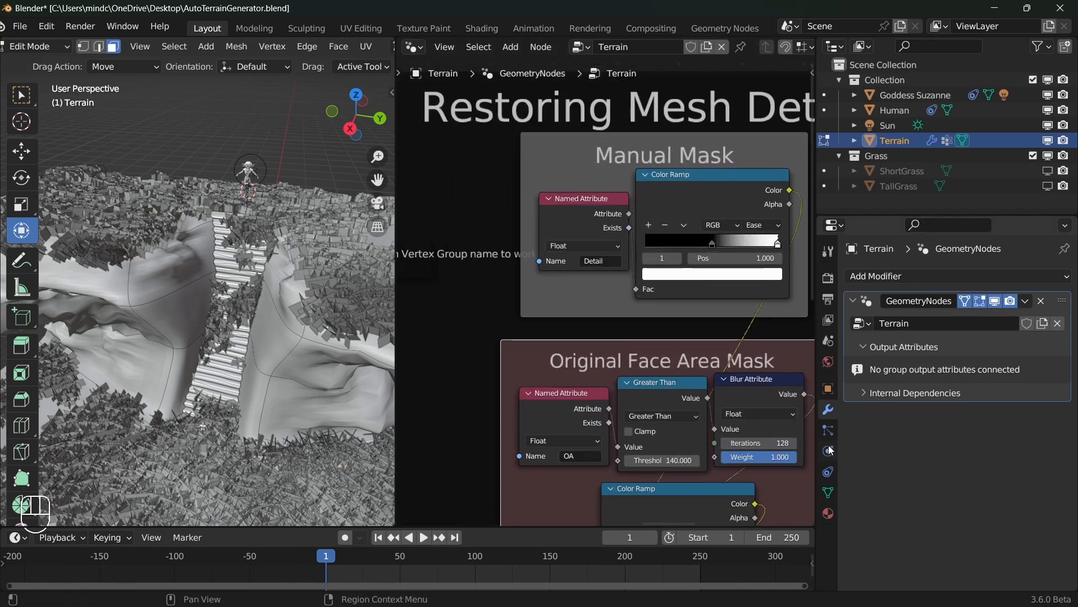
click(828, 492)
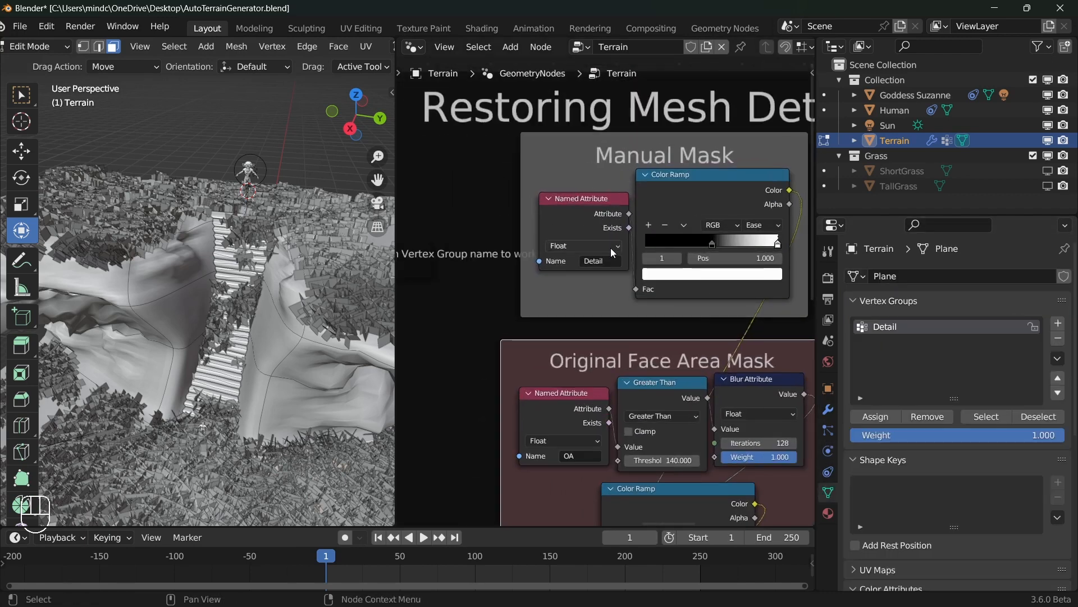
scroll(617, 191, down, 2)
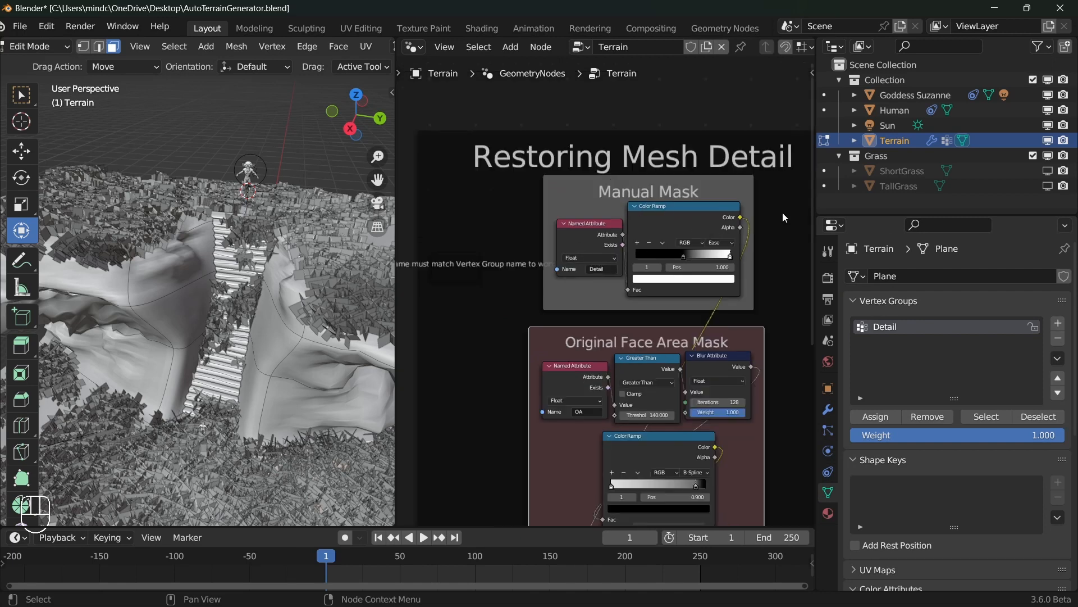
scroll(727, 235, up, 4)
Step: Examine how the Mix node blends Position with the OP named attribute before the Set Position node
scroll(663, 388, down, 8)
shift+middle_drag(634, 441, 598, 232)
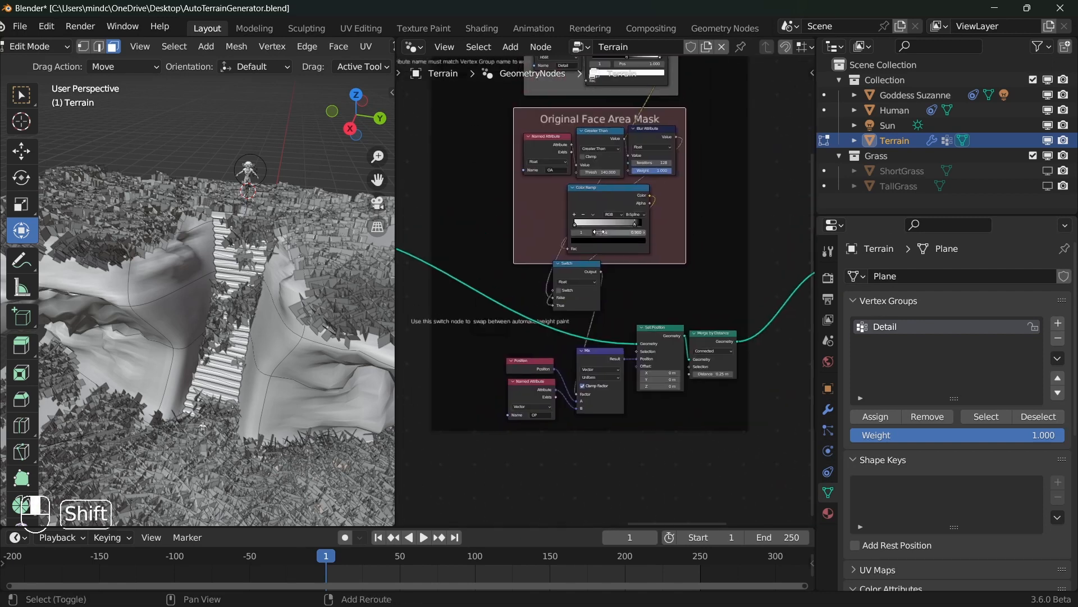
scroll(594, 279, up, 6)
shift+middle_drag(579, 398, 605, 323)
scroll(605, 323, up, 5)
shift+middle_drag(623, 374, 645, 331)
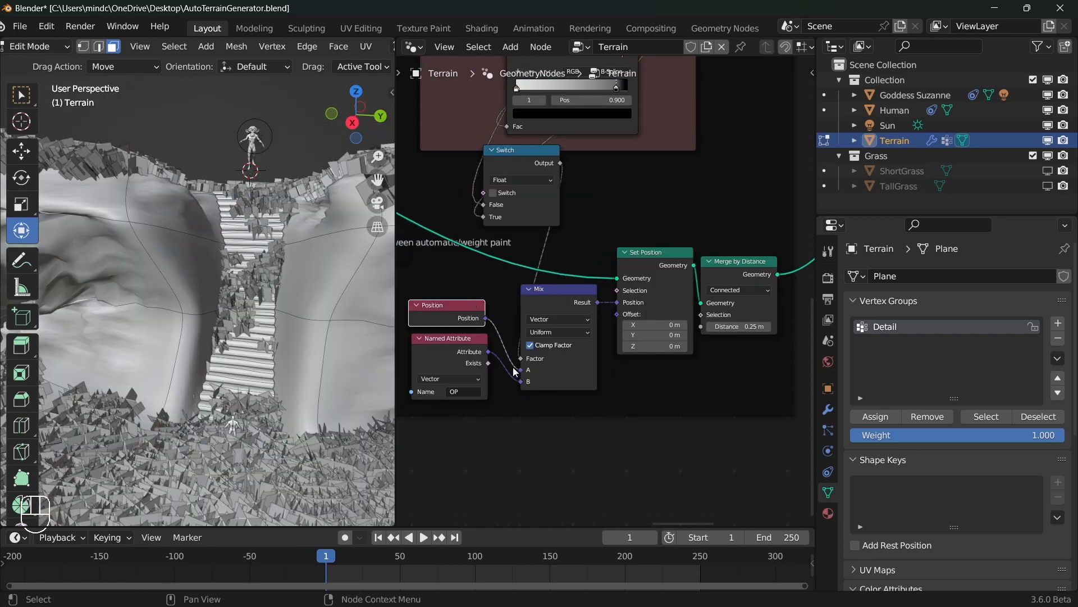
middle_drag(361, 302, 350, 299)
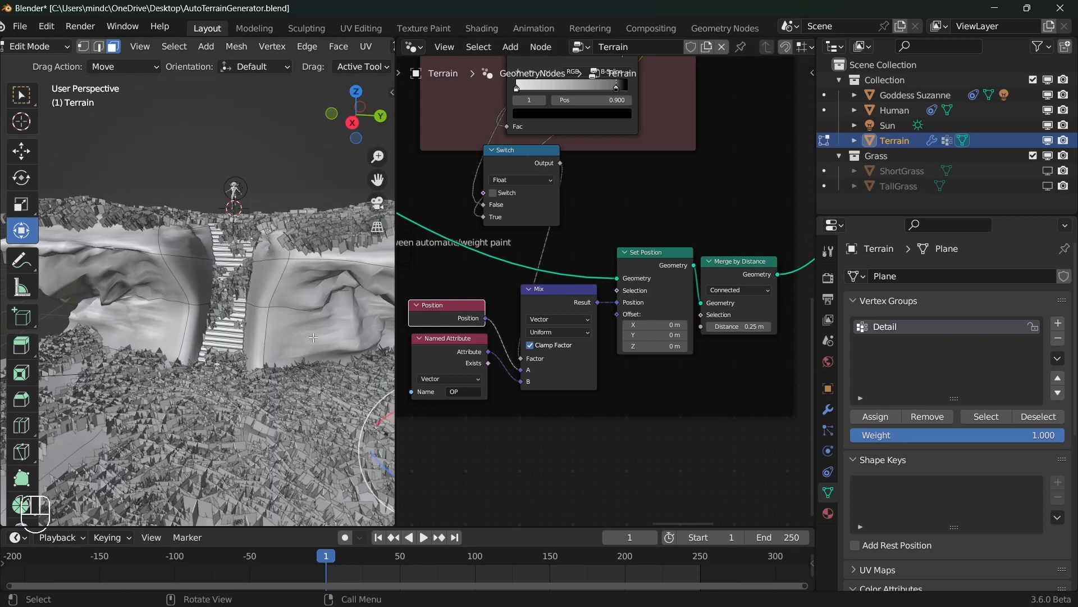
Step: Return the Terrain to Object Mode and deselect all objects
key(Tab)
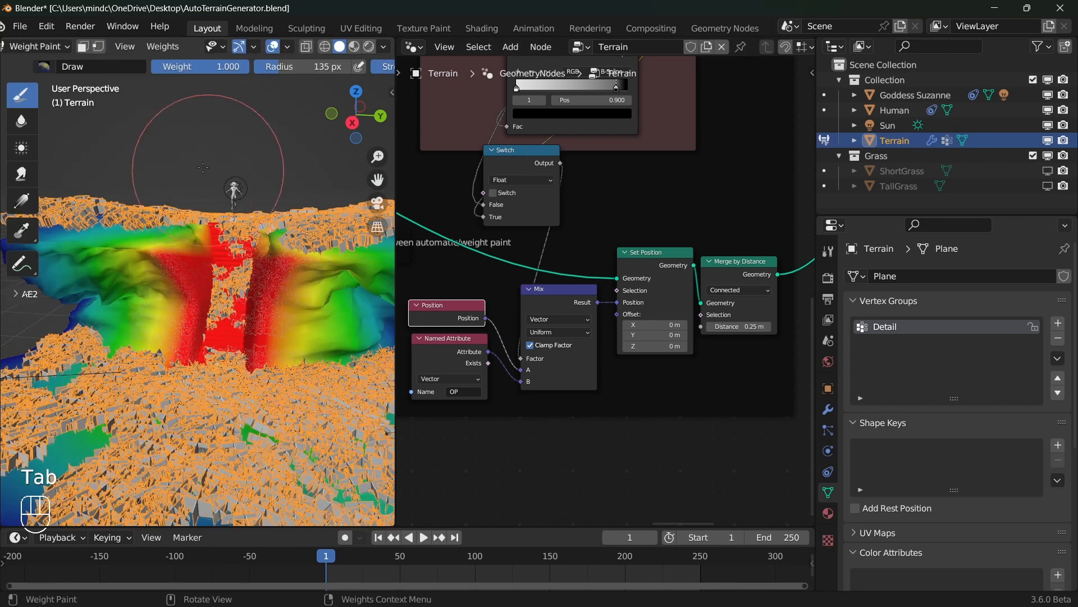
click(50, 47)
key(Tab)
middle_drag(489, 387, 604, 379)
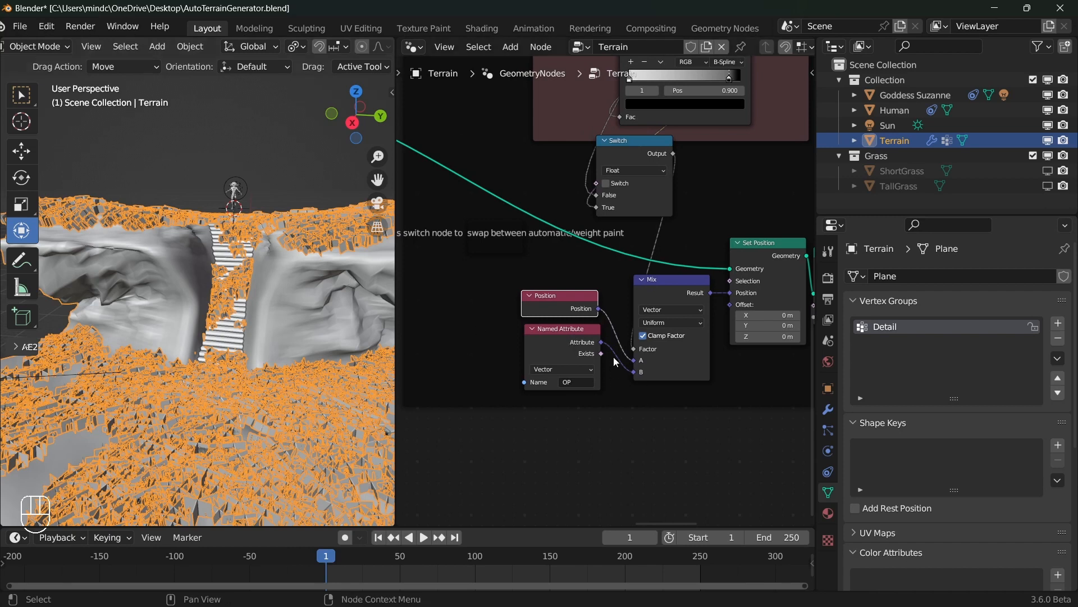
middle_drag(551, 340, 826, 485)
scroll(369, 400, down, 7)
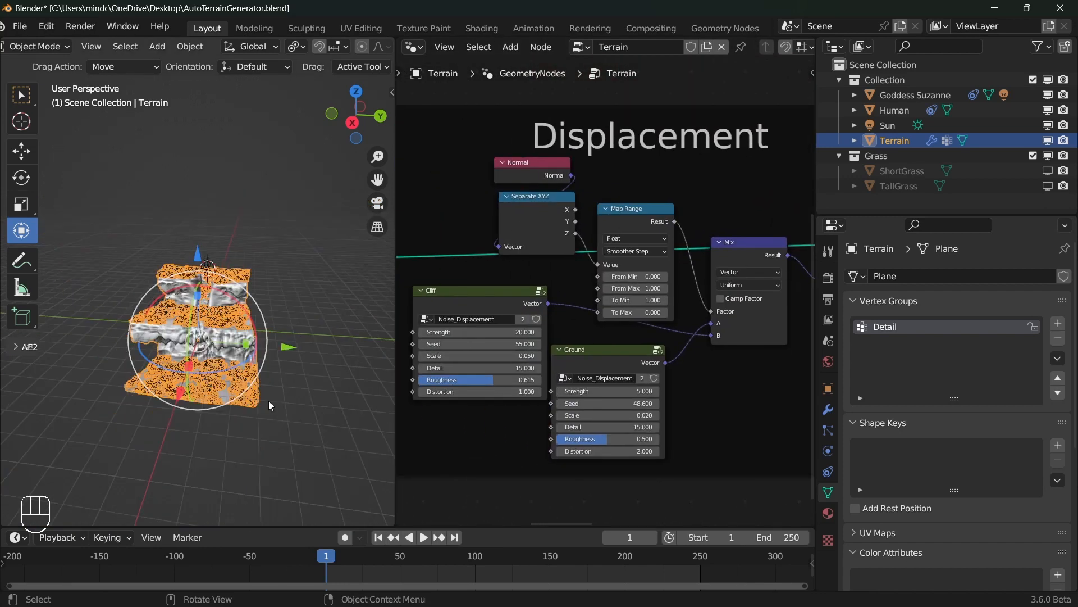
scroll(369, 399, up, 5)
key(a)
key(a)
scroll(646, 348, down, 2)
Step: Examine the Restoring Mesh Detail nodes with both mask frames alongside the terrain's staircase area
middle_drag(809, 365, 292, 409)
middle_drag(657, 338, 590, 261)
scroll(591, 261, up, 1)
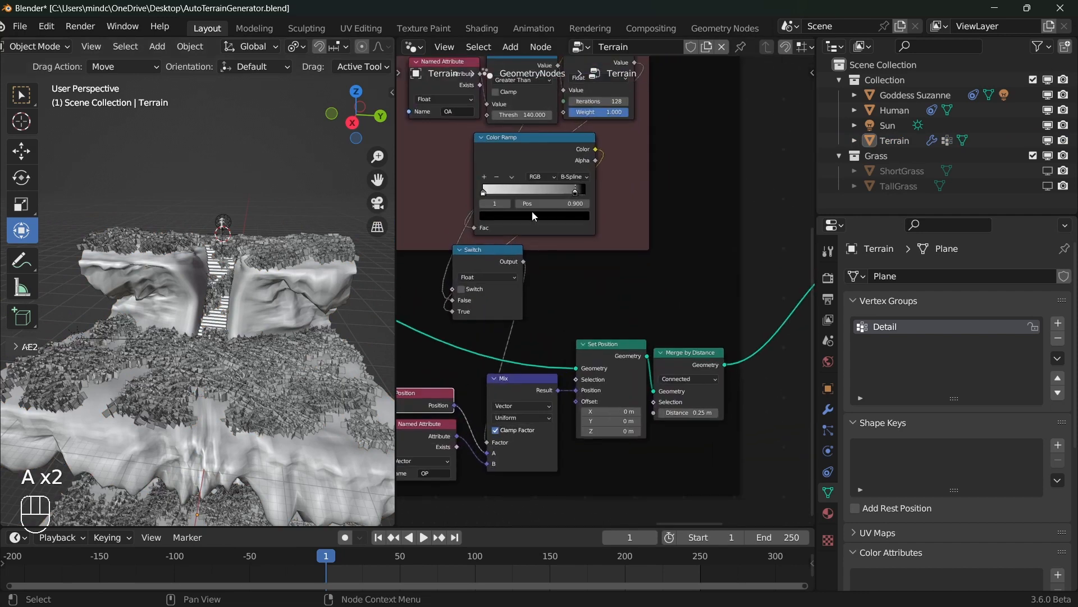
scroll(591, 261, down, 1)
middle_drag(523, 213, 526, 355)
middle_drag(359, 227, 259, 257)
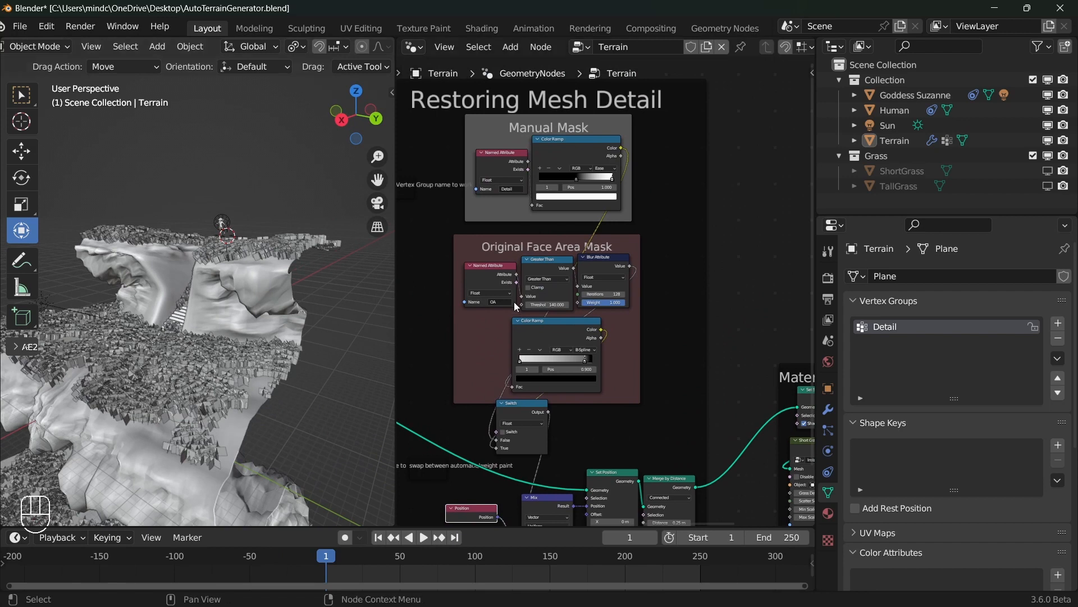
middle_drag(493, 244, 558, 249)
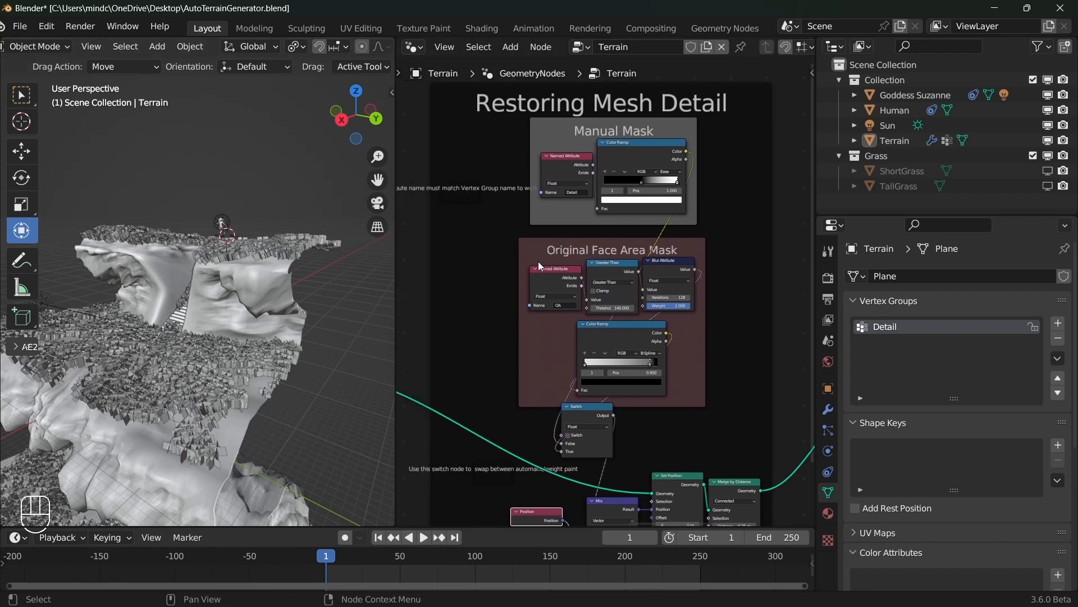
middle_drag(227, 316, 251, 348)
scroll(251, 348, up, 4)
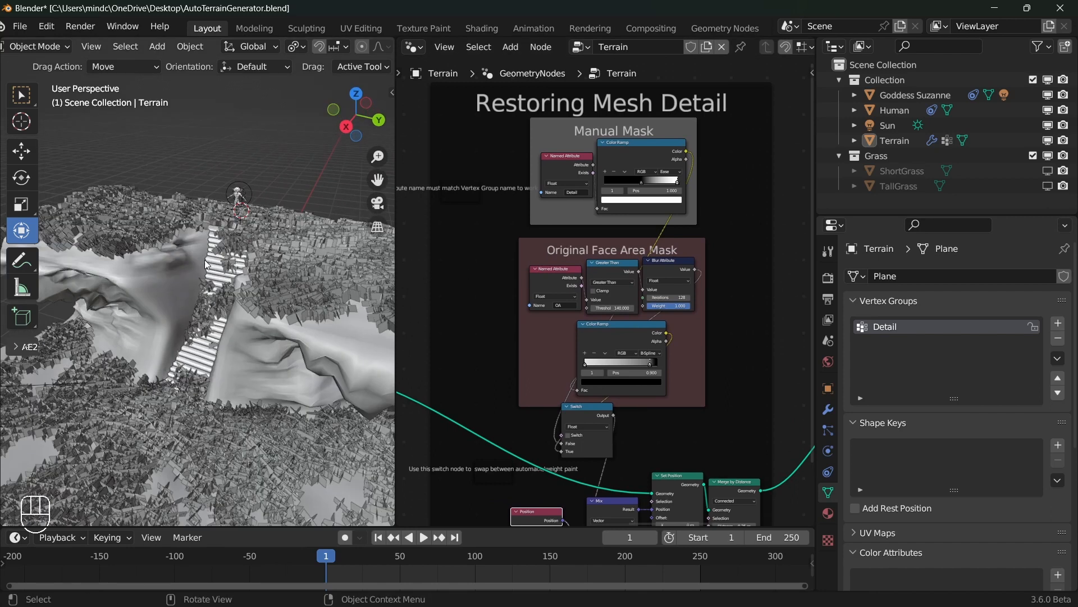
Step: Examine the Set Shade Smooth and Set Material nodes in the Material and Instancing frame
middle_drag(244, 253, 252, 227)
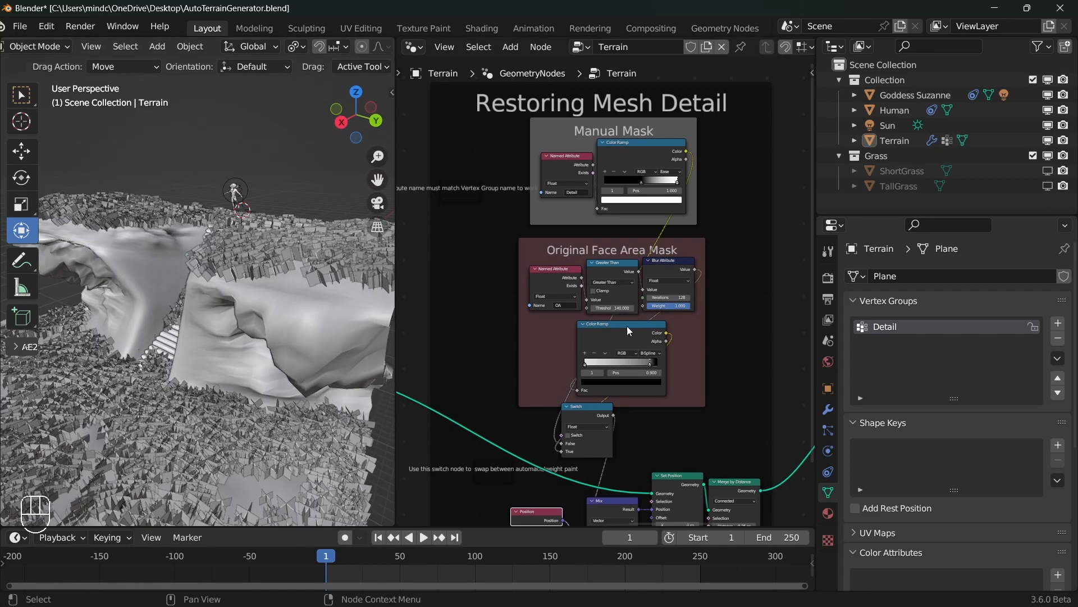
scroll(672, 383, down, 2)
scroll(672, 383, down, 1)
middle_drag(673, 383, 554, 332)
scroll(679, 365, up, 2)
middle_drag(268, 343, 298, 315)
scroll(305, 329, up, 3)
middle_drag(696, 370, 619, 325)
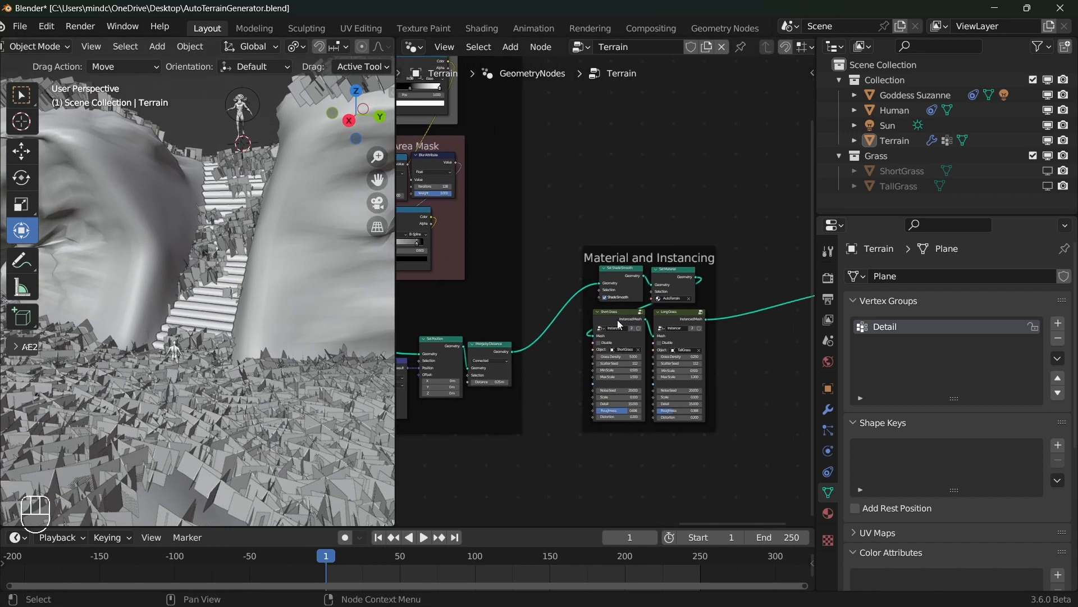
scroll(619, 325, up, 5)
middle_drag(709, 238, 658, 238)
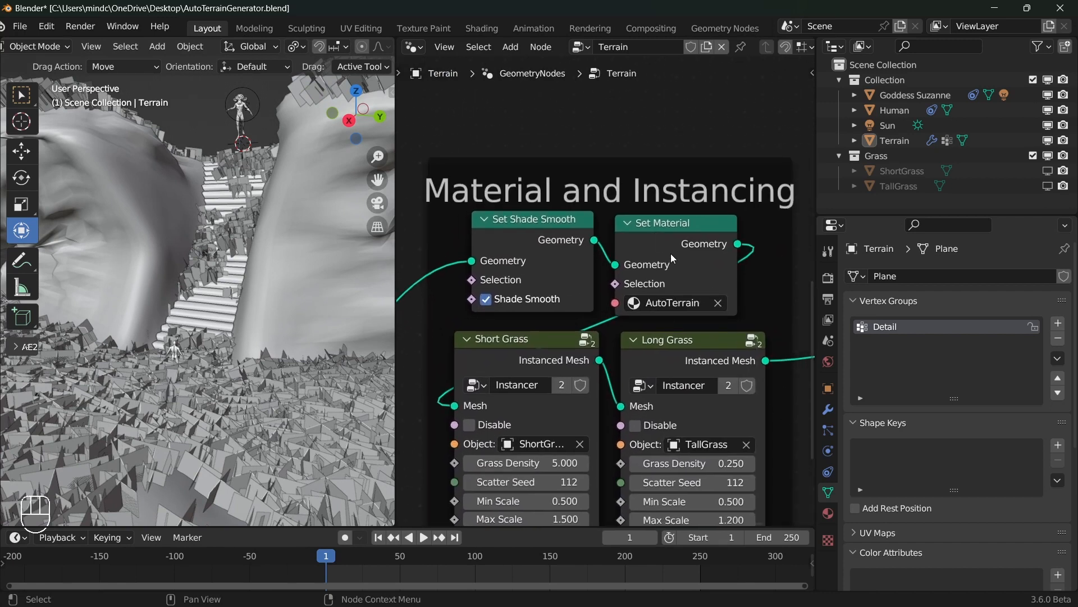
Step: Compare the Short Grass and Long Grass instancer settings with the grass scattered over the terrain
scroll(641, 283, down, 2)
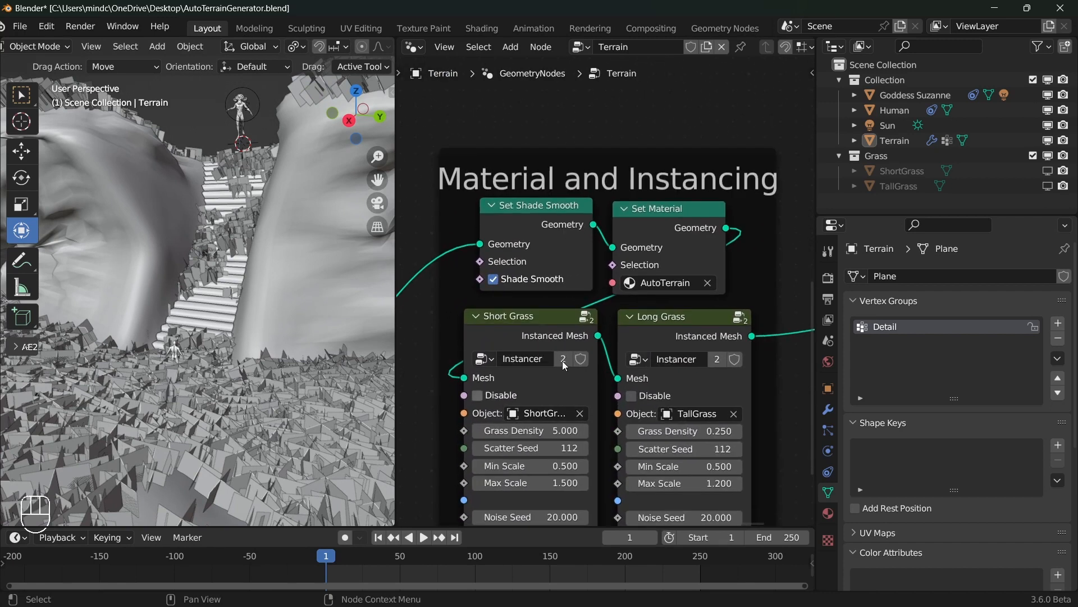
middle_drag(554, 337, 595, 312)
middle_drag(248, 190, 285, 247)
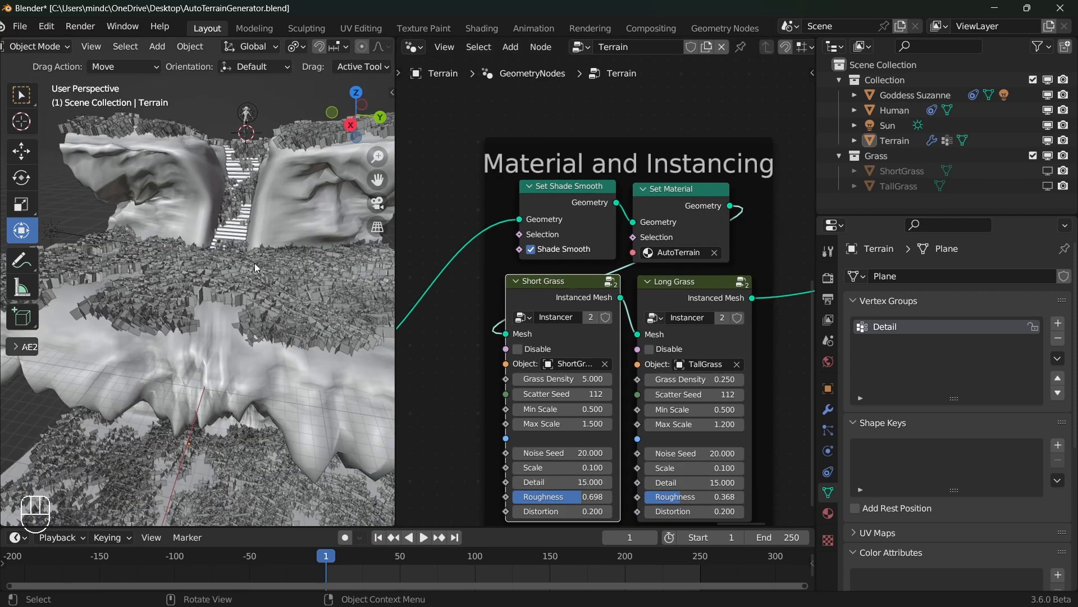
middle_drag(298, 260, 240, 274)
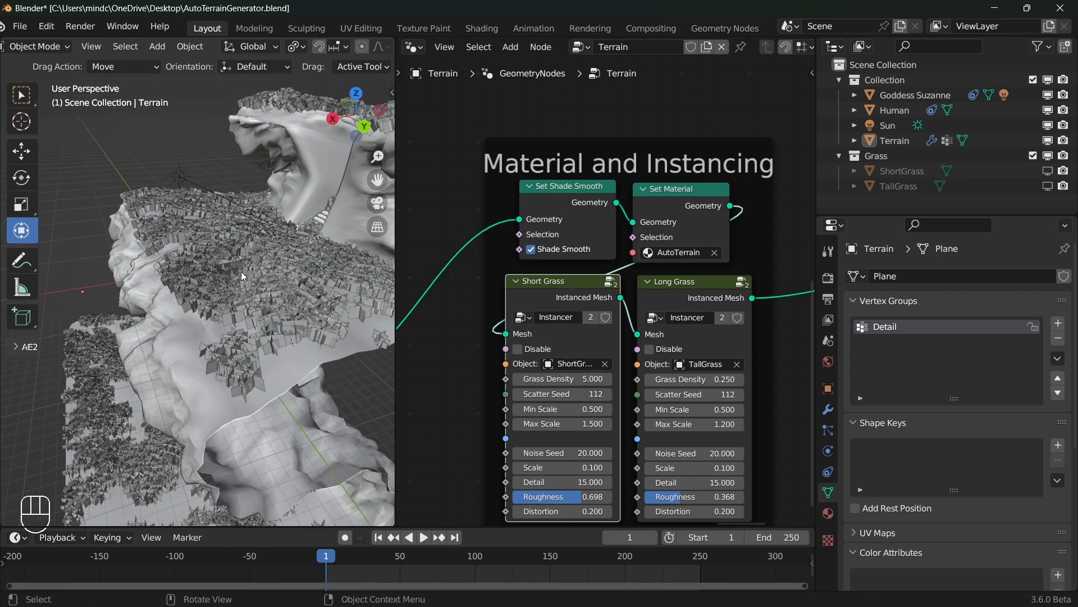
Step: Open the Short Grass node's Instancer group and examine its ON attribute mask, point distribution, random scale and rotation, and Object Info nodes
key(Tab)
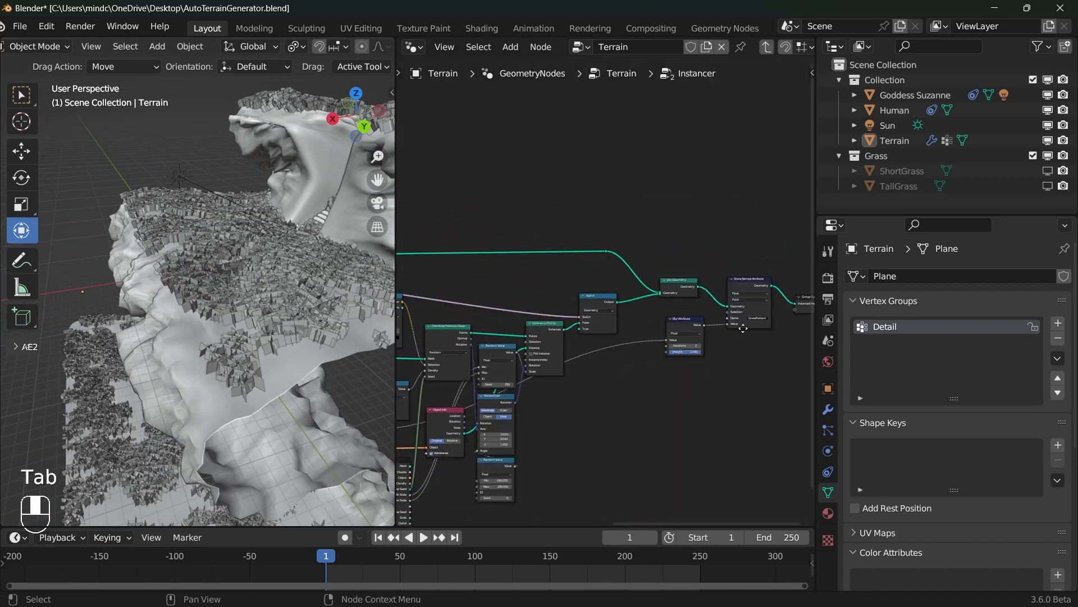
scroll(581, 339, up, 2)
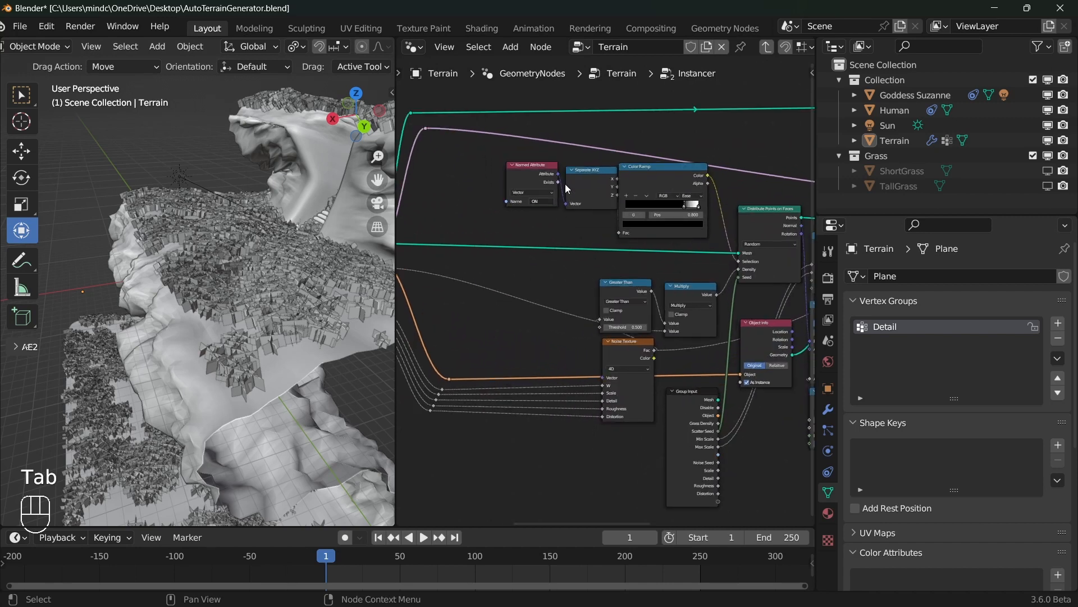
scroll(537, 183, up, 2)
middle_drag(563, 321, 527, 296)
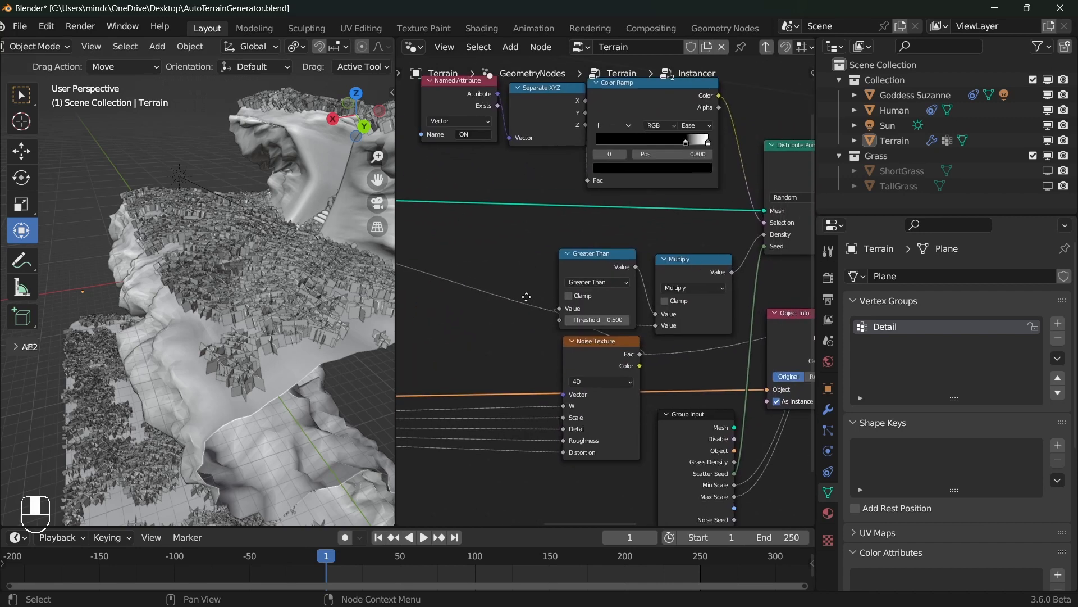
scroll(662, 271, down, 1)
middle_drag(730, 226, 547, 248)
scroll(535, 184, up, 1)
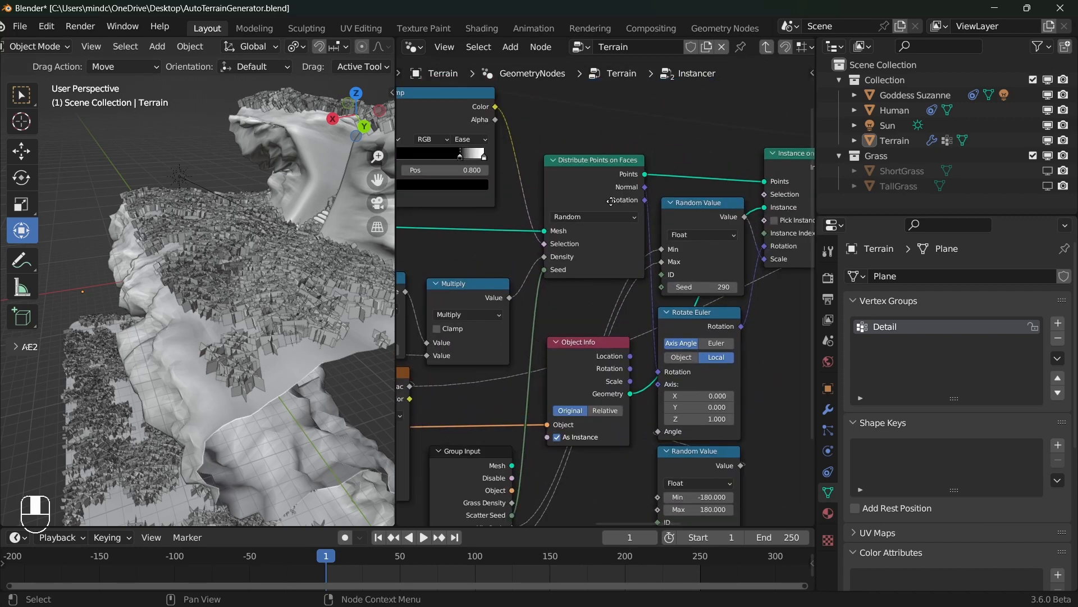
middle_drag(640, 197, 500, 204)
scroll(501, 204, up, 4)
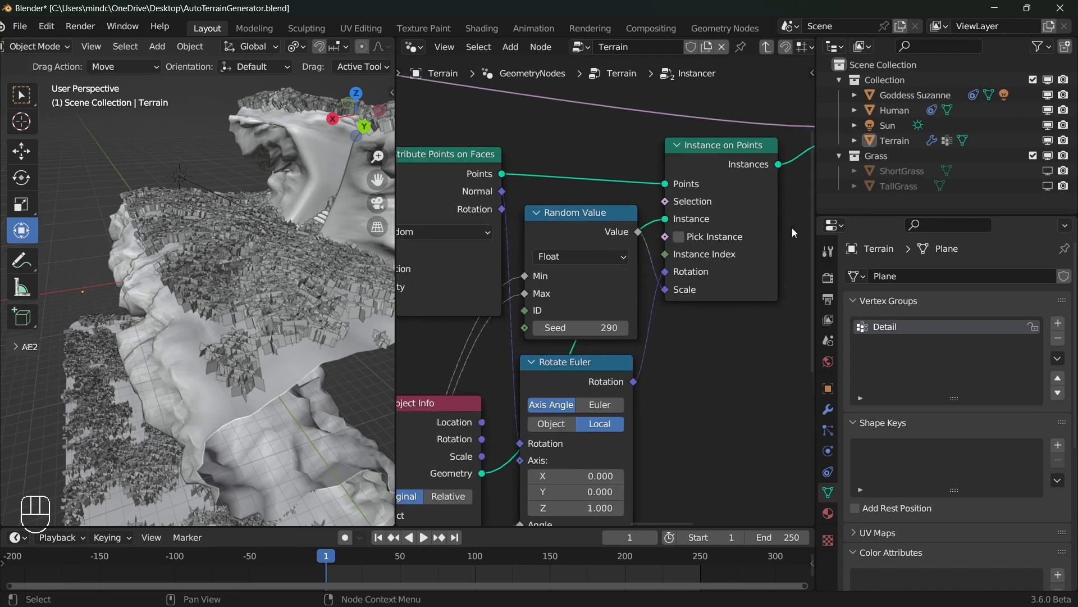
middle_drag(455, 523, 672, 300)
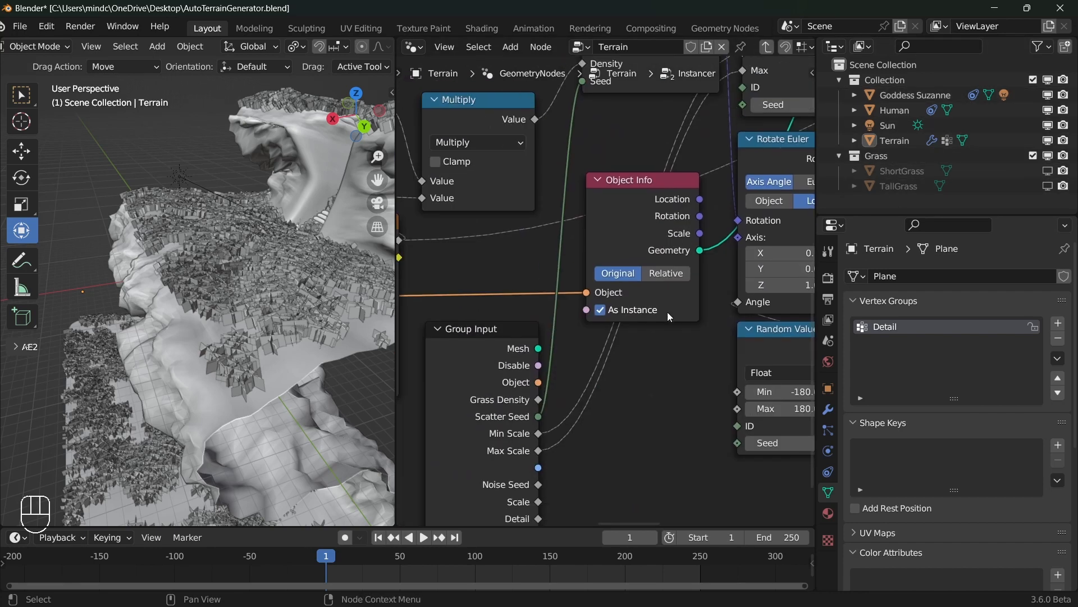
Step: Leave and reopen the Instancer group to examine how Noise Texture, Greater Than and Multiply control the grass density
key(Tab)
key(Tab)
scroll(605, 285, down, 5)
middle_drag(635, 247, 580, 318)
middle_drag(495, 298, 691, 307)
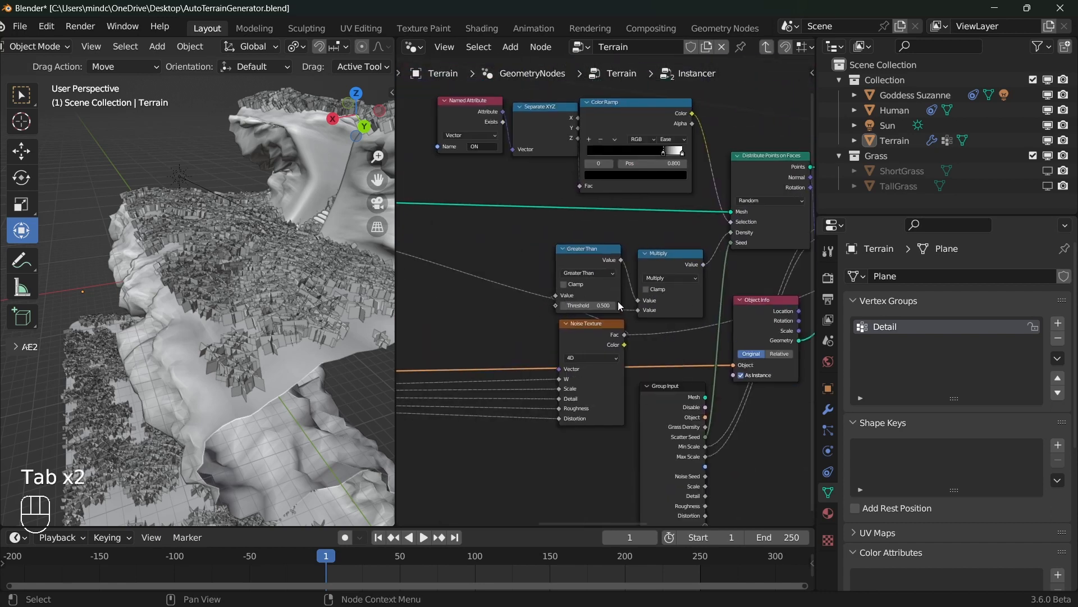
Step: Exit the Instancer group and inspect the grass patches along the terrain's cliff edge alongside the Short Grass settings
key(Tab)
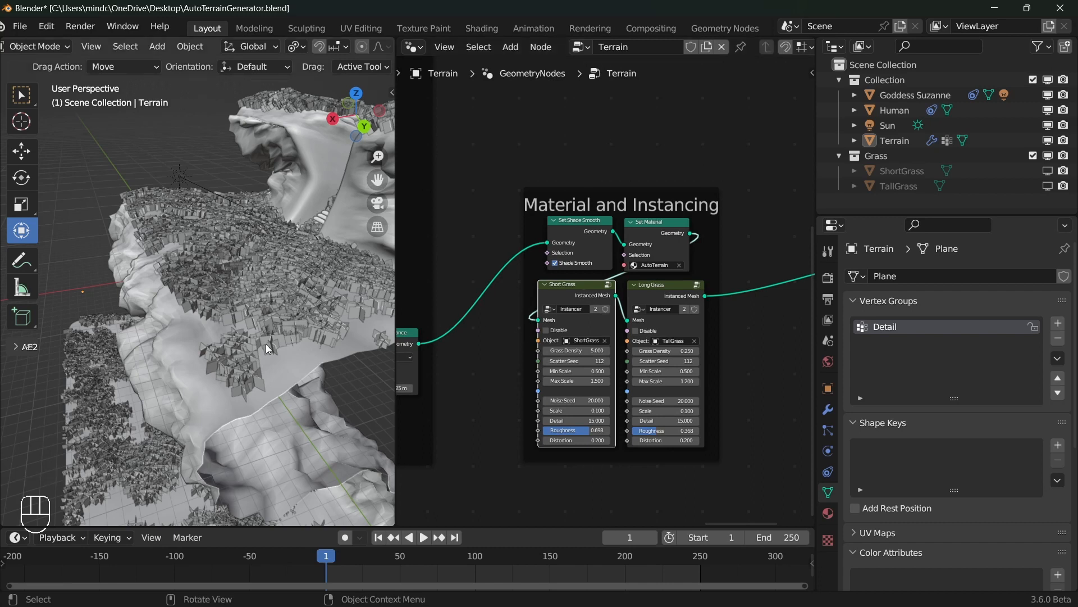
scroll(203, 288, up, 2)
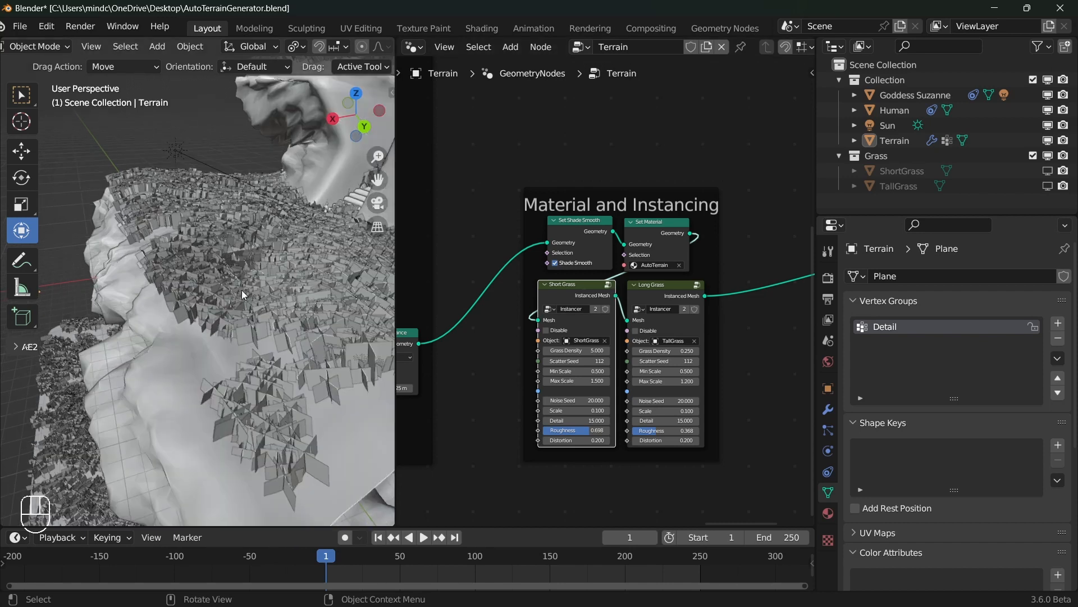
middle_drag(124, 344, 141, 350)
scroll(624, 315, up, 1)
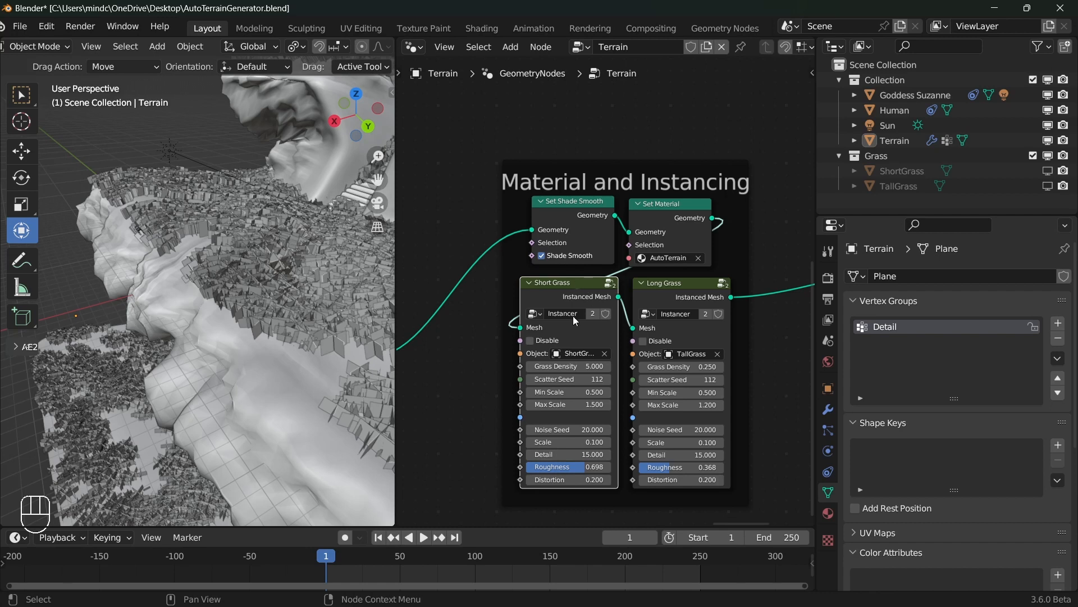
middle_drag(164, 406, 204, 381)
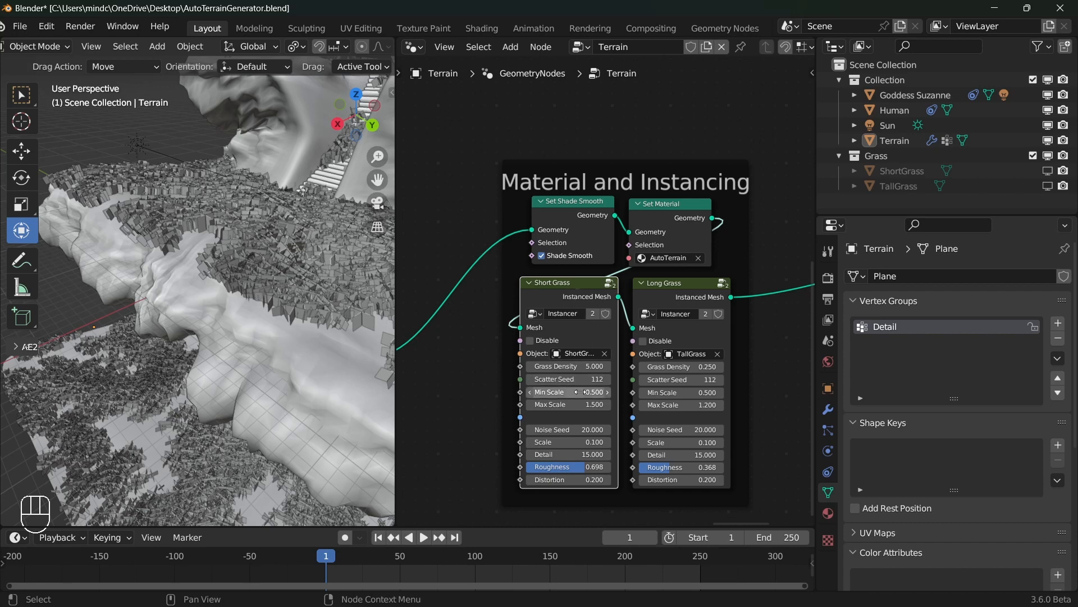
Step: Frame the whole terrain and preview it with Rendered viewport shading
scroll(650, 342, down, 3)
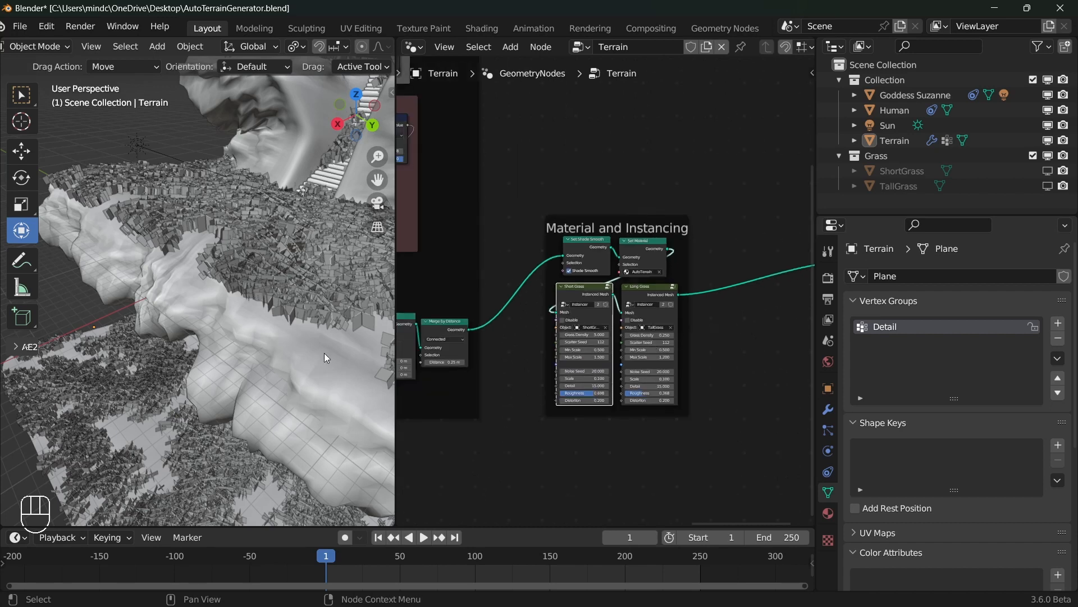
scroll(339, 83, down, 5)
scroll(373, 45, down, 2)
scroll(373, 45, down, 5)
scroll(242, 343, up, 4)
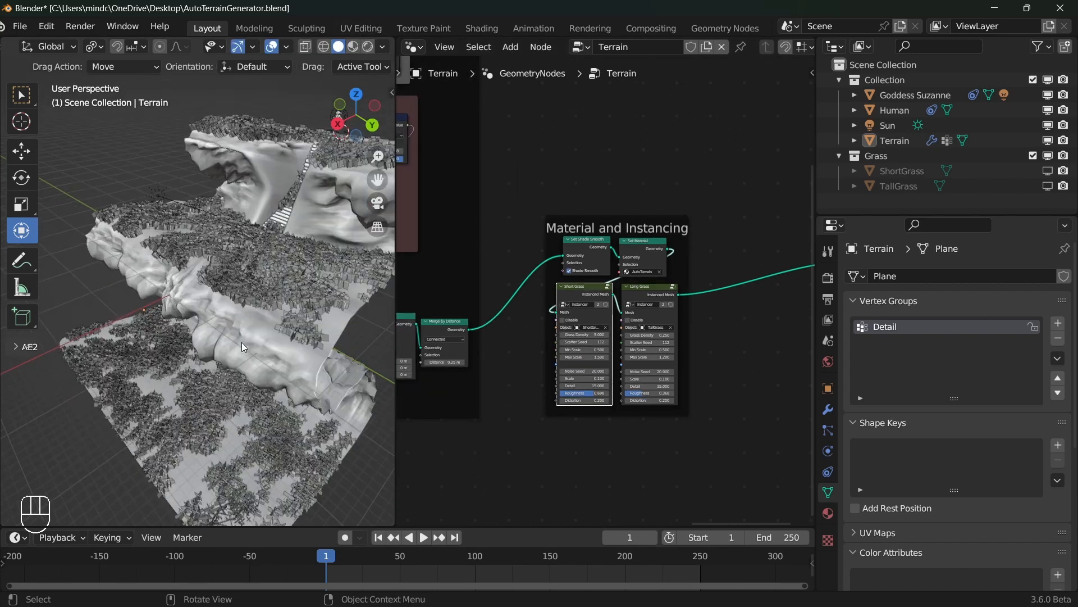
click(368, 47)
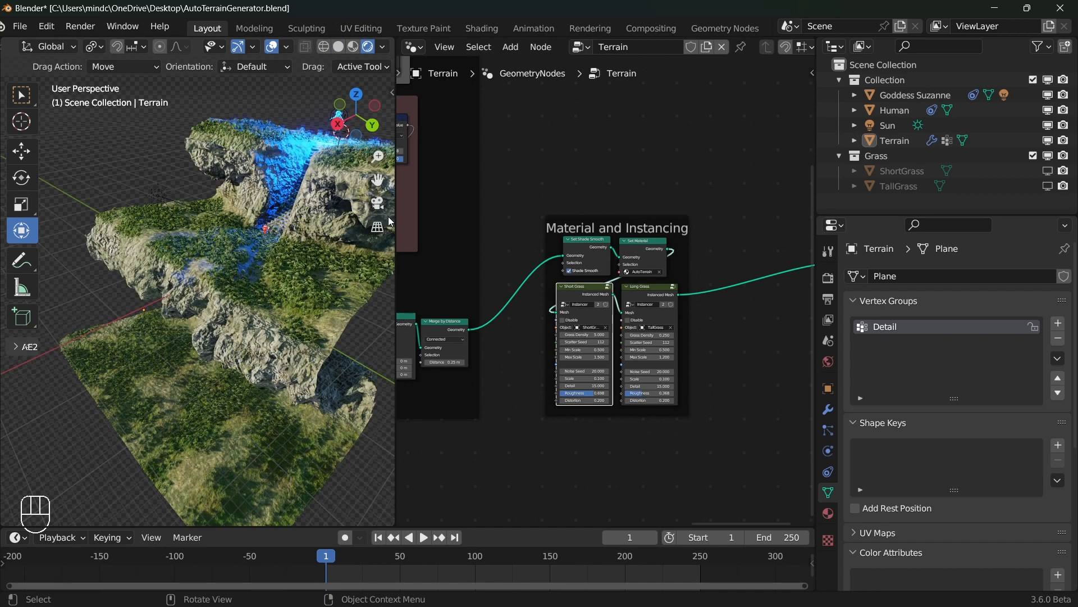
Step: Switch the node editor to the Shader Editor and show the complete AutoTerrain material node tree
click(420, 49)
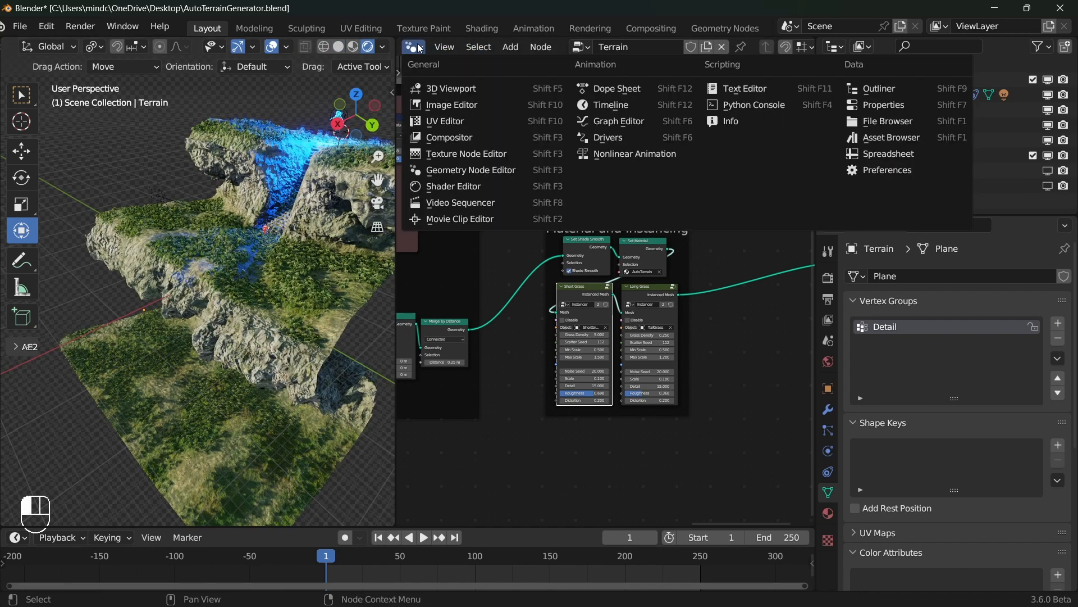
click(460, 187)
scroll(561, 200, down, 12)
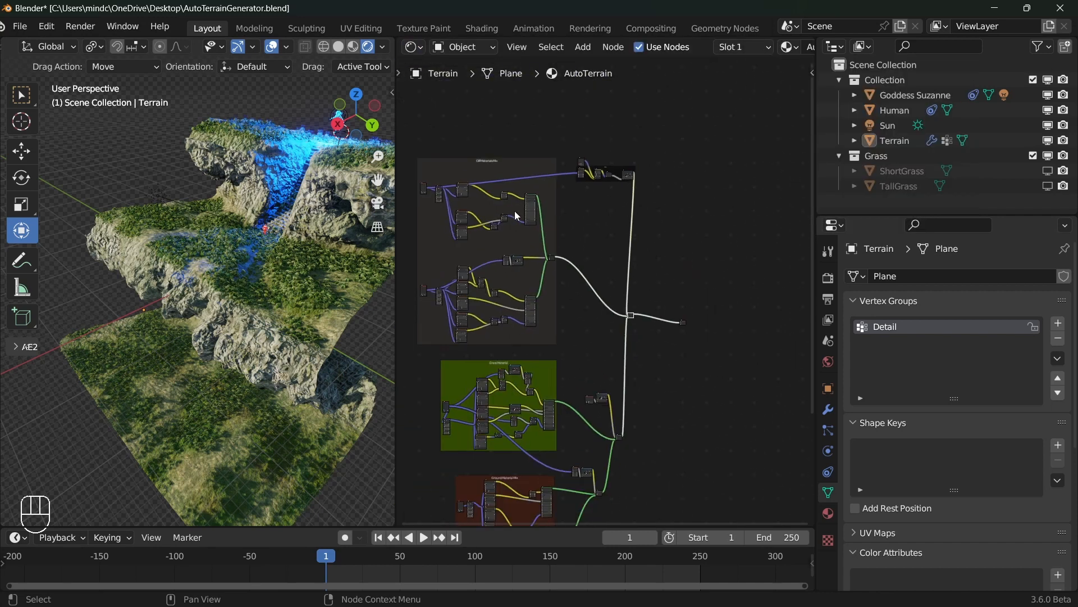
scroll(259, 242, up, 4)
middle_drag(258, 242, 288, 214)
middle_drag(532, 316, 601, 196)
scroll(599, 206, down, 3)
mouse_move(612, 256)
middle_down()
mouse_move(606, 213)
mouse_move(592, 254)
middle_up()
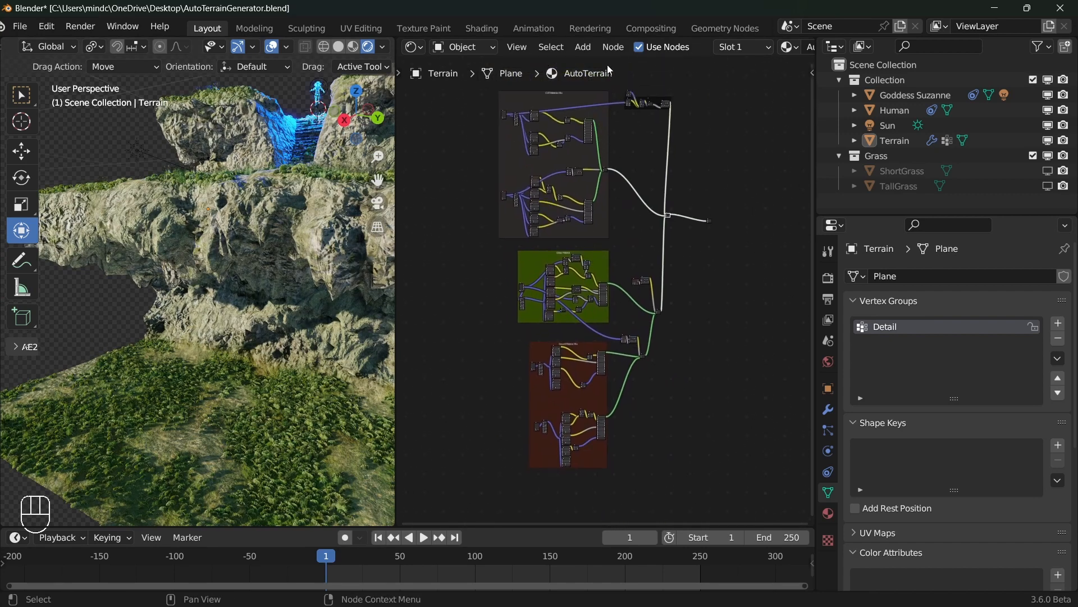
scroll(600, 267, up, 1)
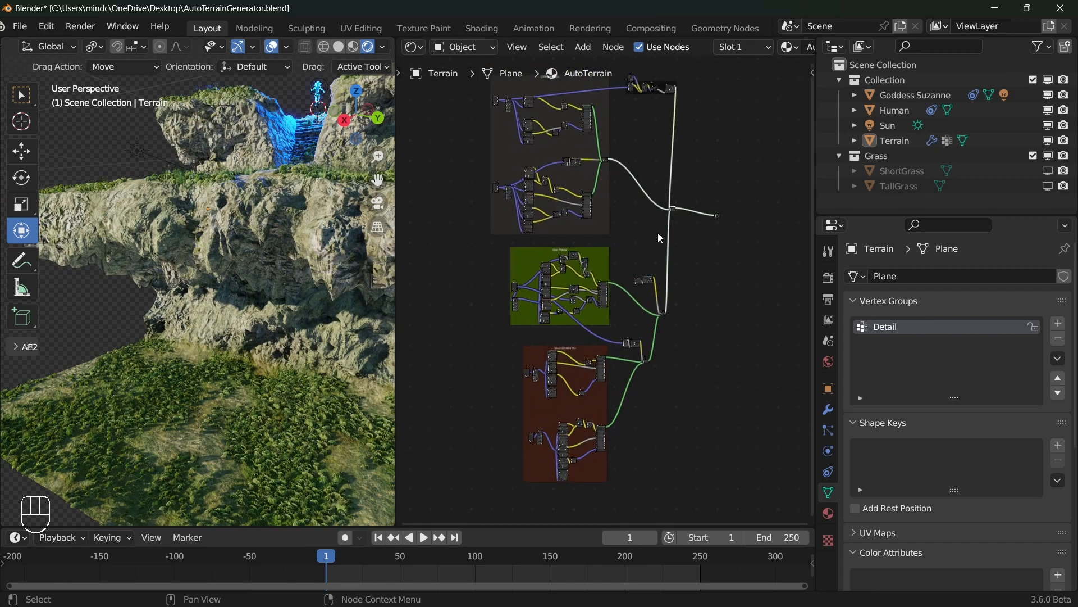
Step: Examine the Ground Material Mix, Grass Material and Cliff Materials Mix frames of the AutoTerrain material
mouse_move(572, 178)
middle_down()
mouse_move(618, 349)
mouse_move(573, 173)
middle_up()
scroll(618, 349, up, 2)
middle_drag(637, 342, 647, 180)
scroll(581, 234, up, 2)
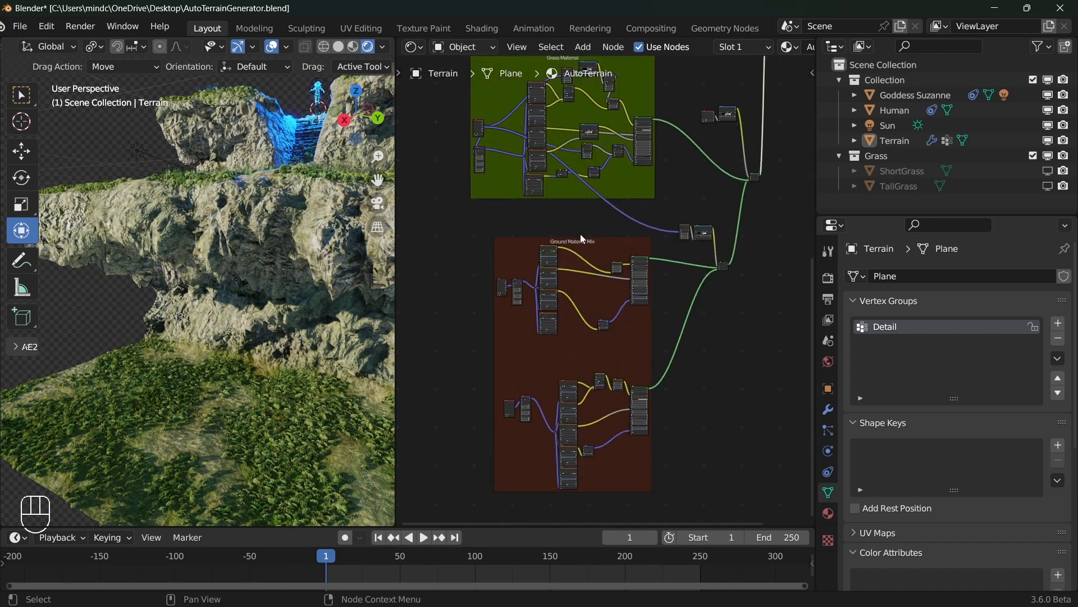
middle_drag(607, 170, 638, 324)
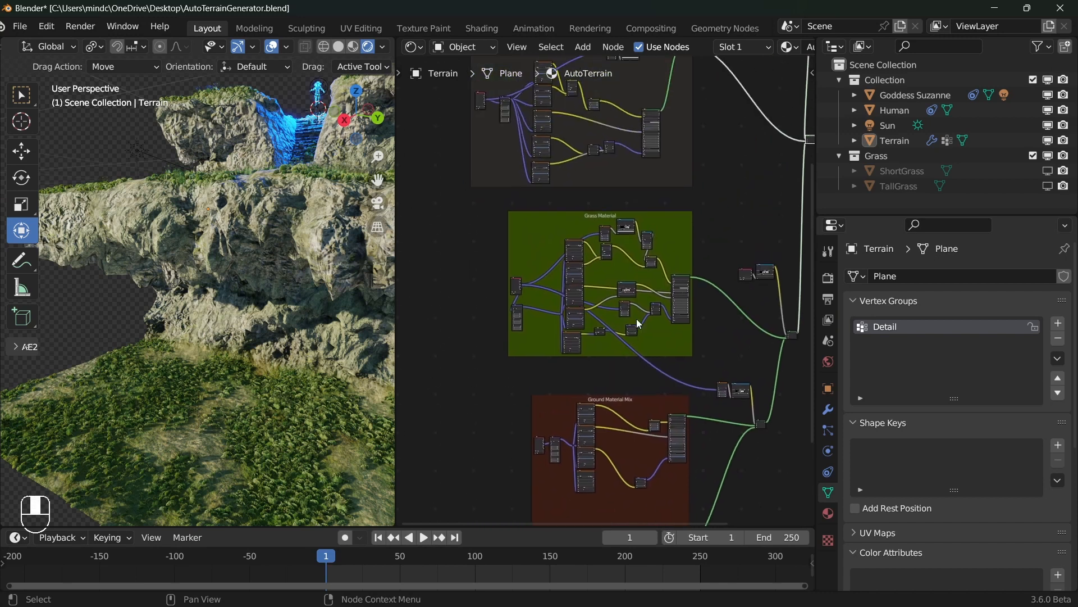
middle_drag(600, 224, 625, 298)
middle_drag(588, 159, 582, 211)
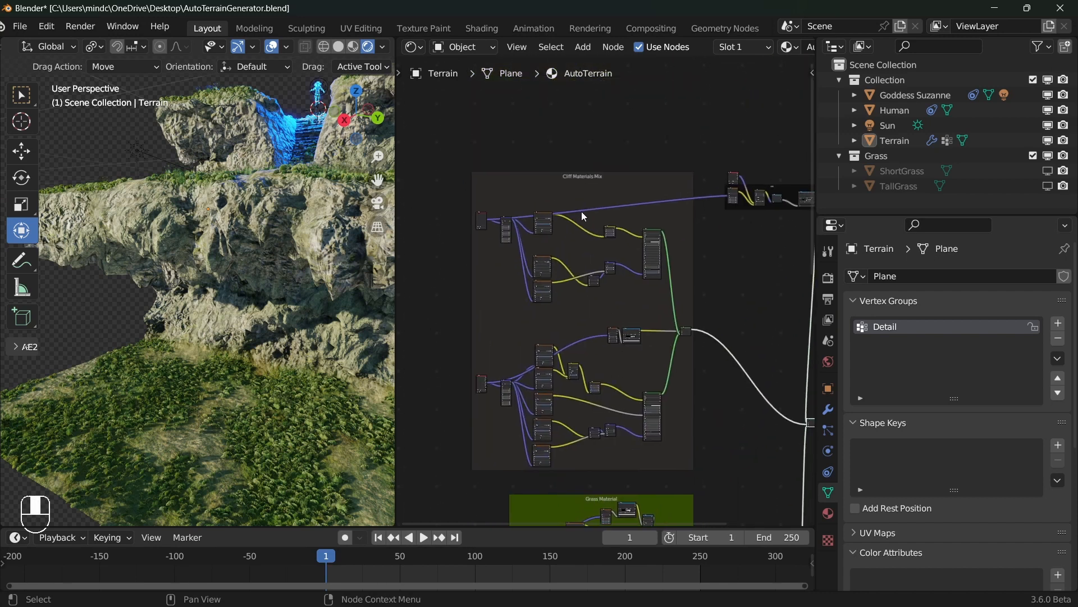
scroll(581, 211, up, 2)
scroll(595, 260, up, 2)
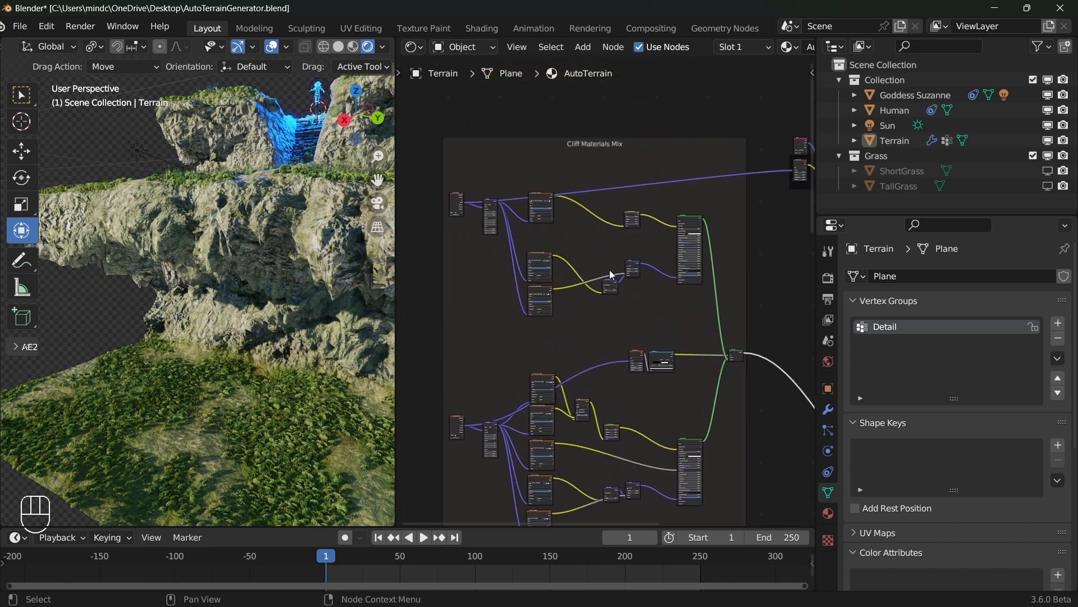
Step: Select the first rock material's nodes in the Cliff Materials Mix frame, deselect them, and select the second rock material's nodes
drag(410, 151, 706, 330)
middle_drag(597, 366, 630, 222)
key(a)
key(a)
middle_drag(551, 249, 549, 242)
drag(457, 252, 746, 437)
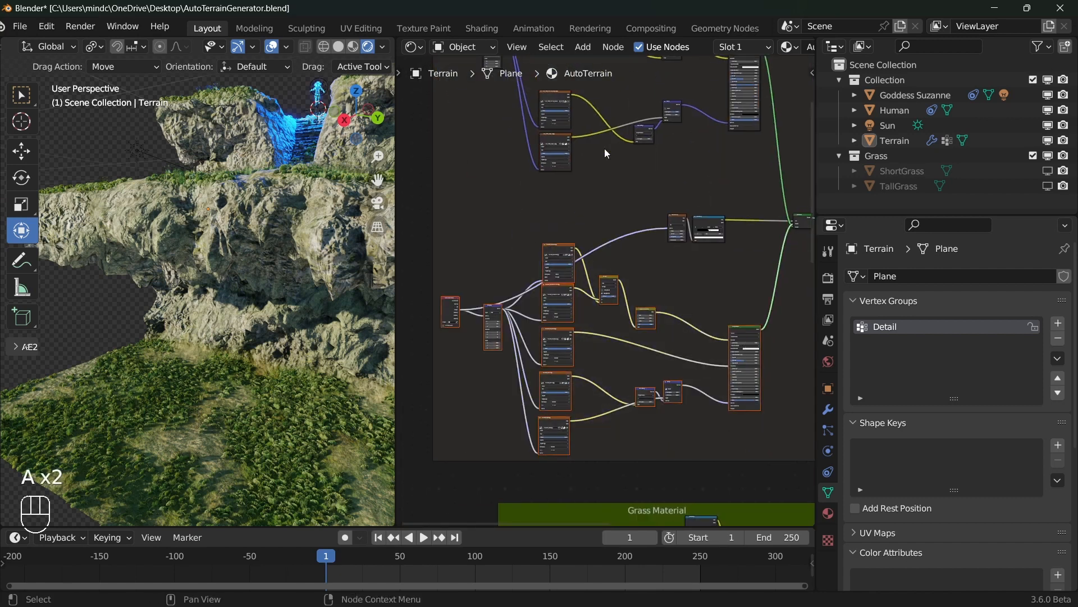
Step: Examine the rock_0006 and Stone03 image texture nodes alongside the rendered cliff surface
scroll(604, 140, up, 6)
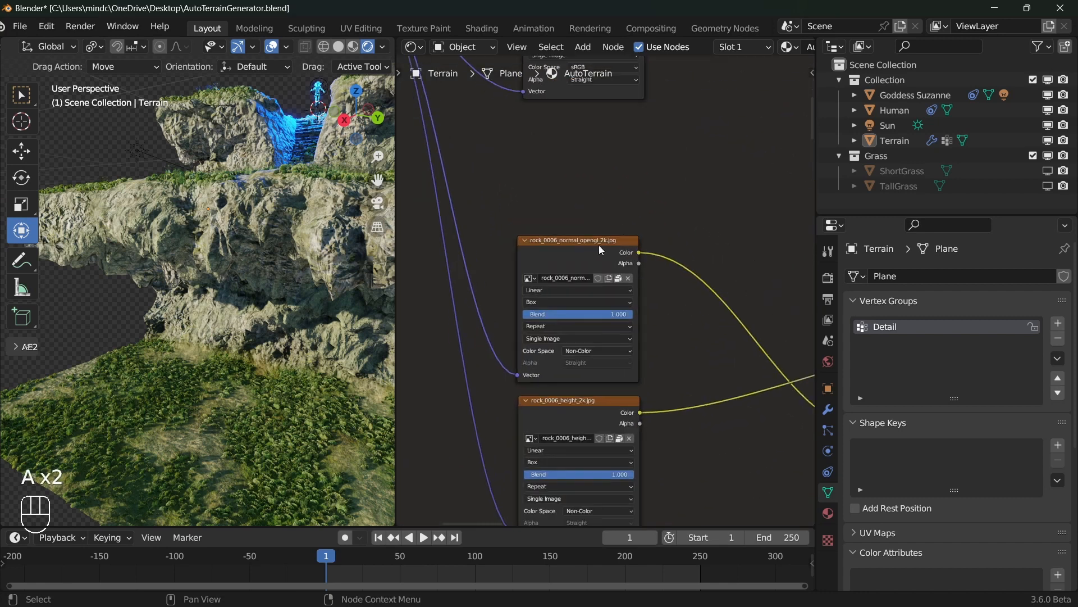
scroll(600, 292, down, 9)
middle_drag(623, 362, 598, 518)
scroll(606, 293, up, 2)
scroll(610, 227, up, 3)
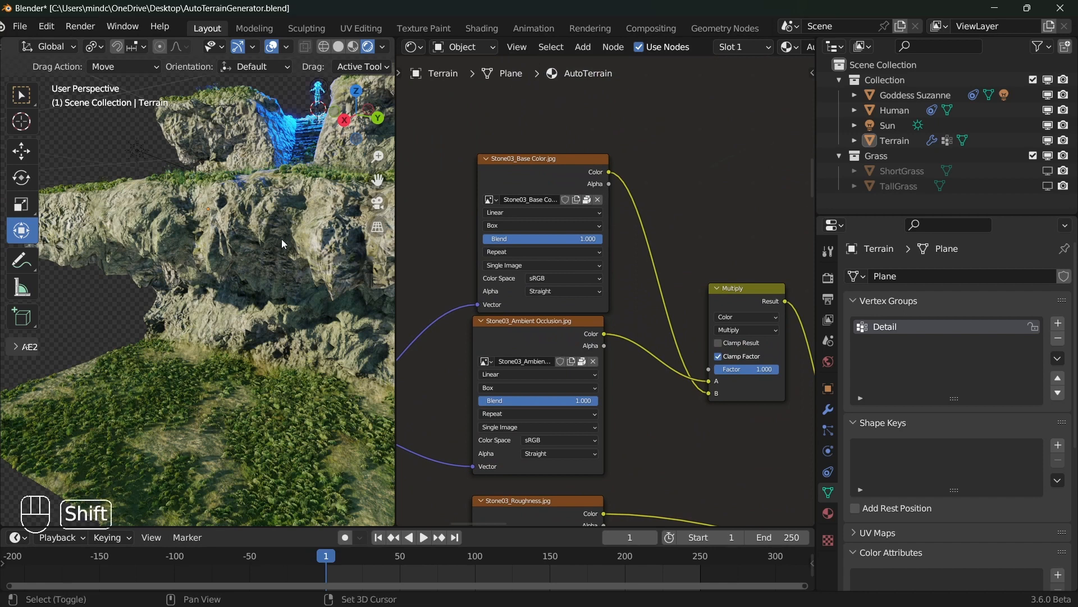
shift+middle_drag(285, 230, 273, 250)
Step: Examine how the Noise Texture and Color Ramp nodes blend the two cliff materials in the mix shader
scroll(587, 239, down, 4)
middle_drag(596, 235, 546, 296)
scroll(546, 296, up, 2)
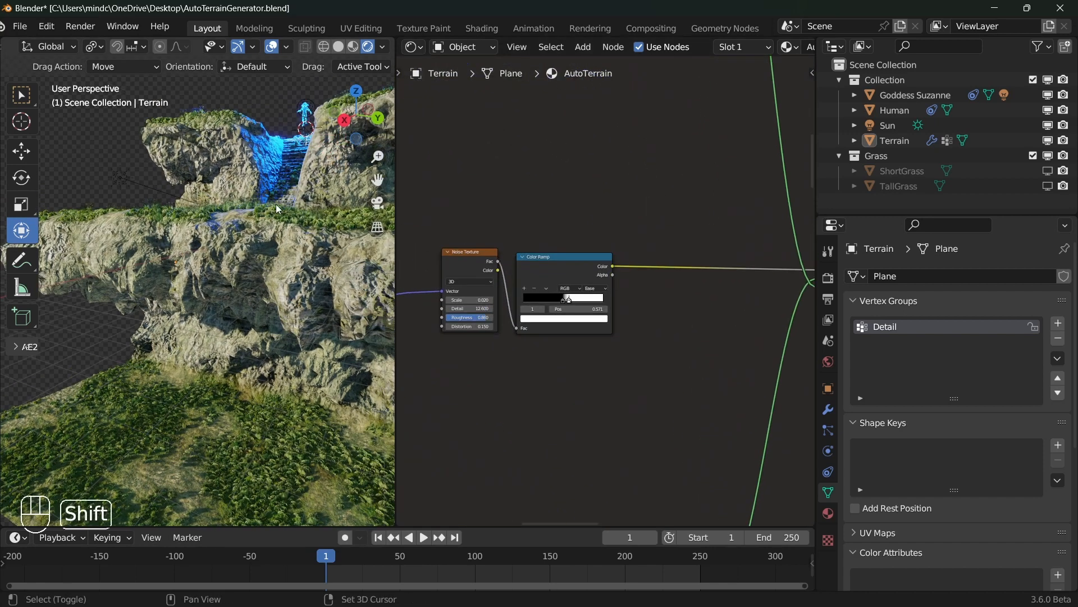
shift+middle_drag(277, 225, 205, 279)
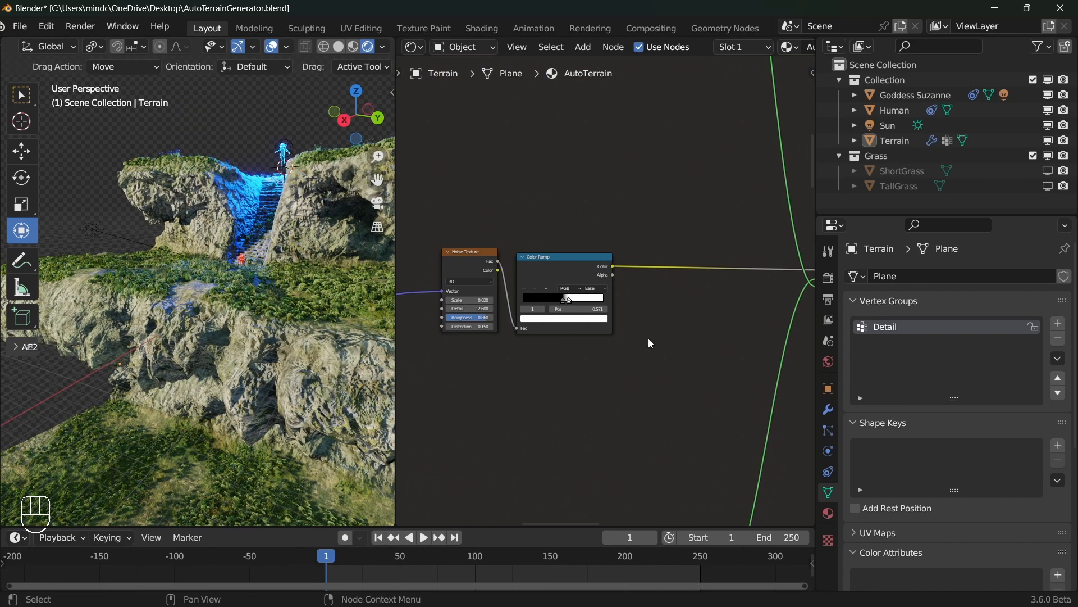
middle_drag(487, 330, 746, 331)
middle_drag(764, 278, 539, 266)
scroll(637, 273, down, 4)
scroll(539, 266, up, 1)
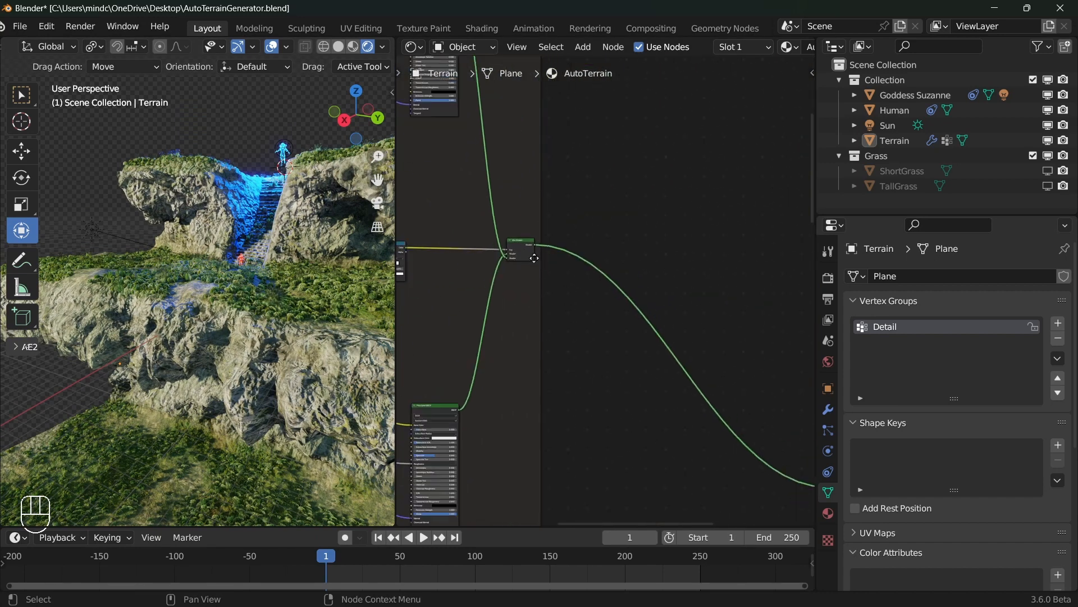
middle_drag(552, 315, 574, 318)
scroll(574, 318, down, 1)
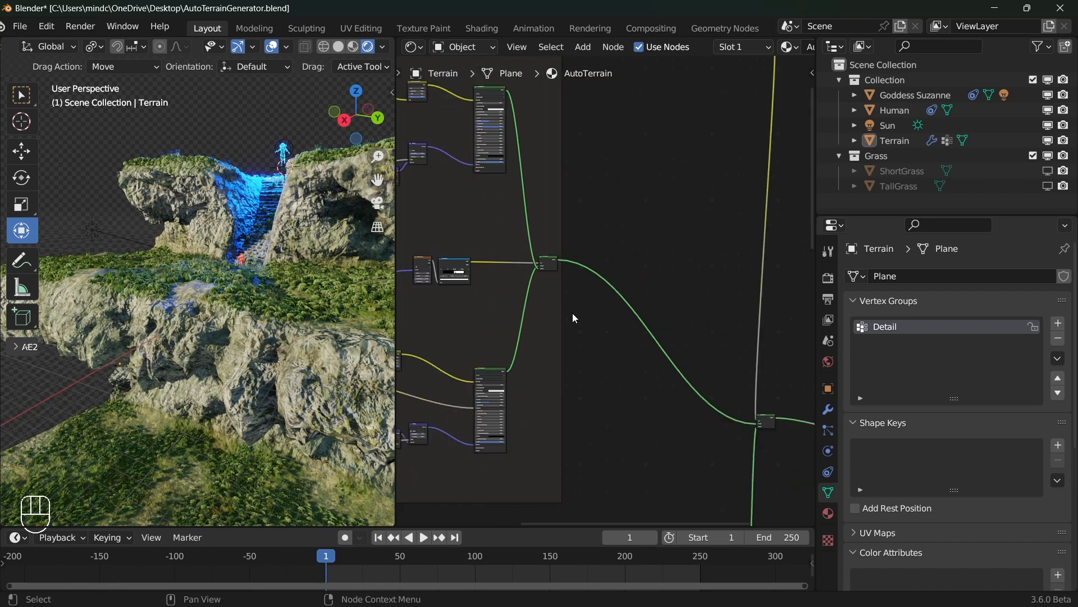
Step: Examine the Grass Material frame and the GrassPattern Attribute and Color Ramp nodes that drive its mix shader
scroll(583, 335, down, 3)
scroll(597, 231, up, 3)
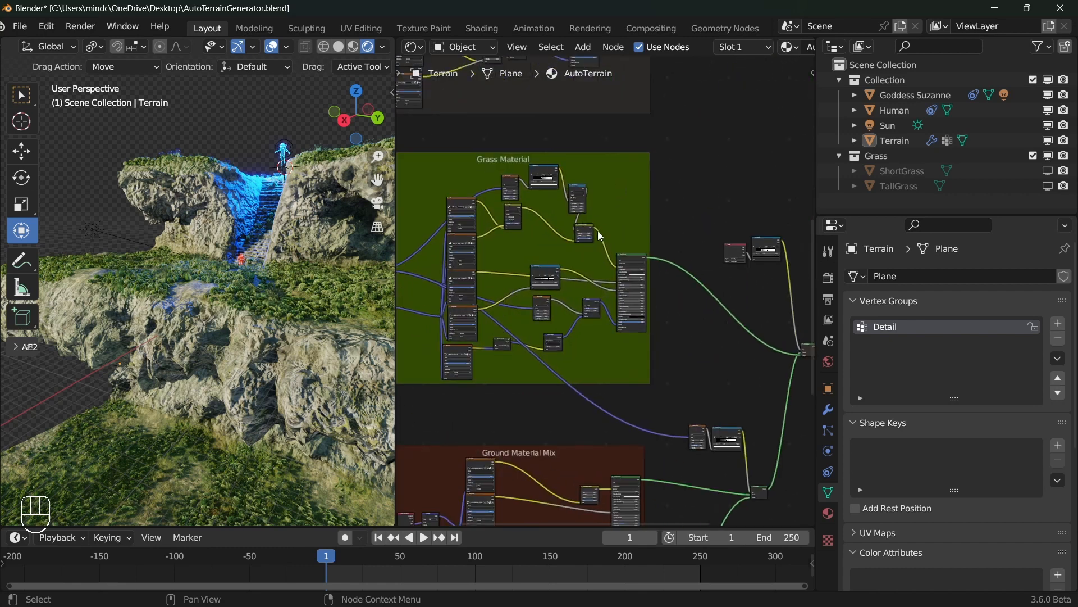
scroll(551, 114, up, 1)
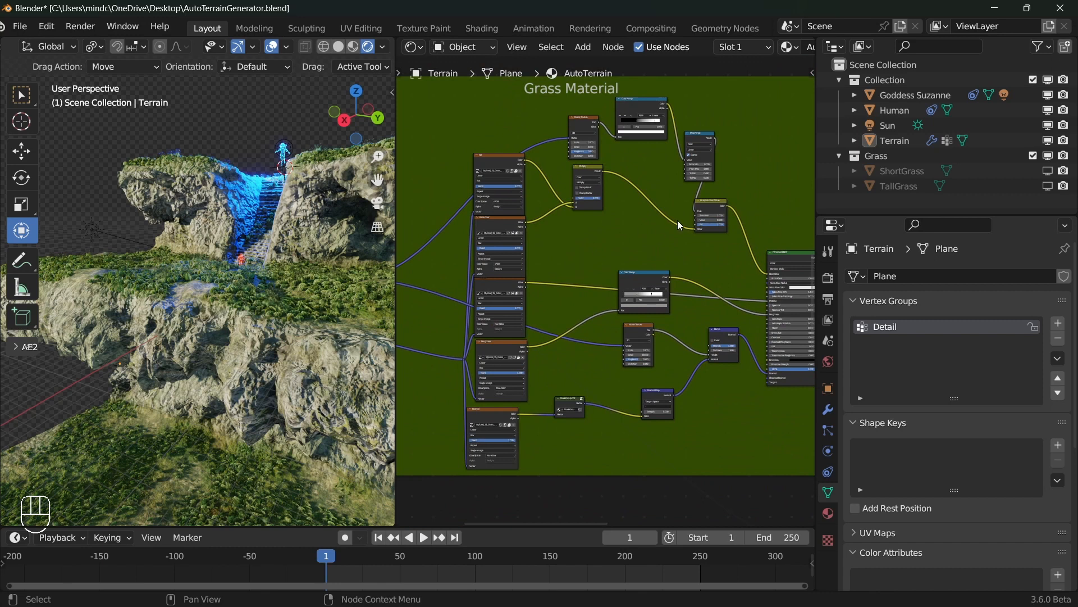
scroll(673, 222, down, 4)
shift+middle_drag(662, 238, 551, 235)
scroll(706, 278, up, 5)
scroll(686, 295, down, 1)
shift+middle_drag(424, 116, 491, 130)
scroll(673, 245, down, 2)
middle_drag(673, 245, 523, 230)
shift+middle_drag(670, 302, 611, 285)
scroll(684, 315, up, 5)
scroll(701, 300, up, 6)
scroll(671, 271, down, 1)
scroll(647, 271, up, 3)
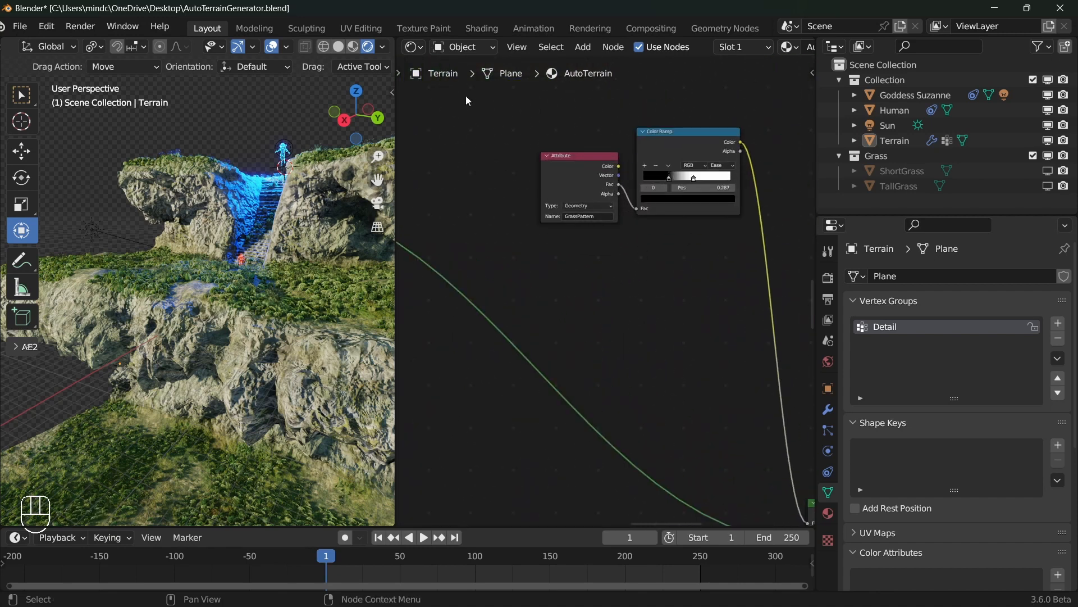
scroll(597, 232, up, 1)
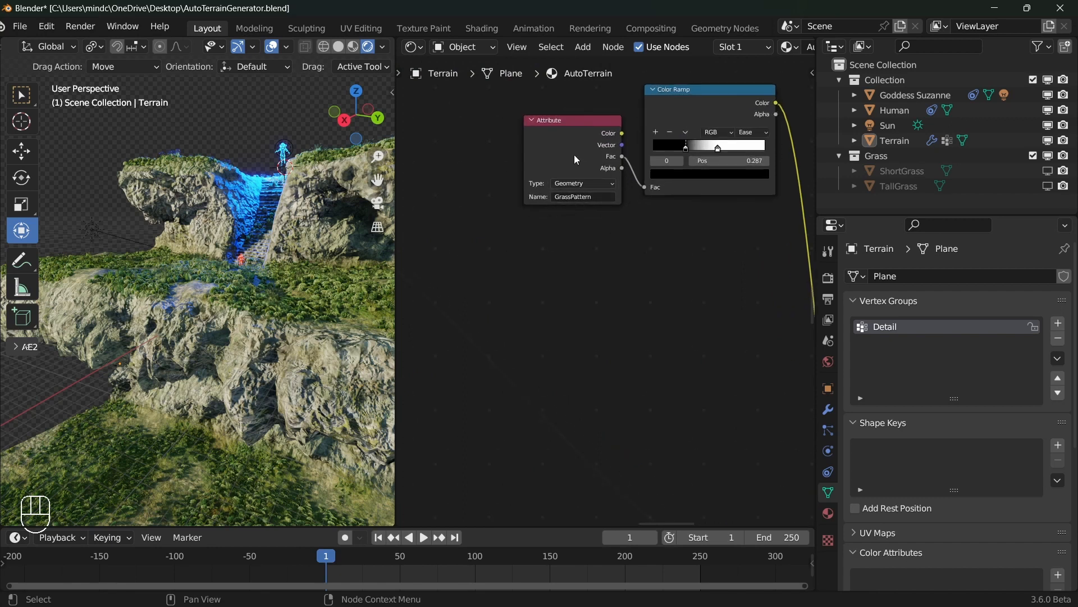
Step: Switch the node editor to the Terrain geometry nodes and open the Short Grass Instancer group
click(414, 46)
click(480, 171)
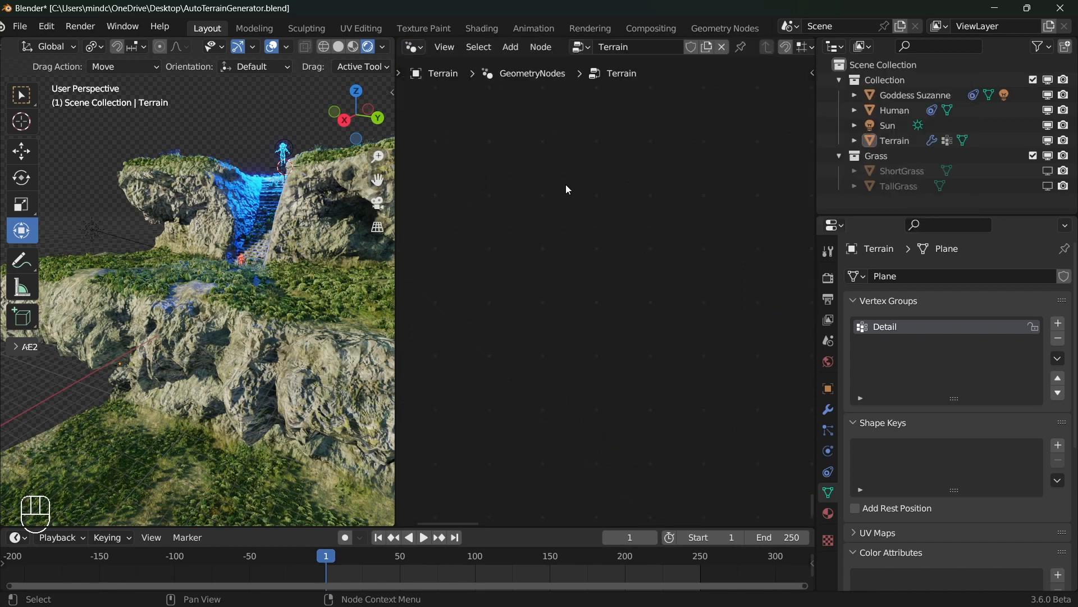
middle_drag(639, 319, 743, 345)
scroll(740, 343, down, 8)
middle_drag(783, 234, 666, 314)
scroll(666, 315, up, 8)
middle_drag(531, 312, 662, 419)
scroll(661, 419, up, 14)
middle_drag(600, 451, 618, 330)
key(Tab)
scroll(624, 320, up, 3)
scroll(625, 320, up, 3)
Step: Reposition the Noise Texture node in the Instancer group so it sits directly beneath the Greater Than node
drag(584, 302, 458, 254)
scroll(658, 202, down, 3)
middle_drag(658, 202, 533, 231)
middle_drag(694, 234, 513, 253)
scroll(693, 255, down, 4)
middle_drag(730, 240, 440, 269)
scroll(496, 280, up, 1)
middle_drag(476, 304, 502, 301)
scroll(501, 302, up, 3)
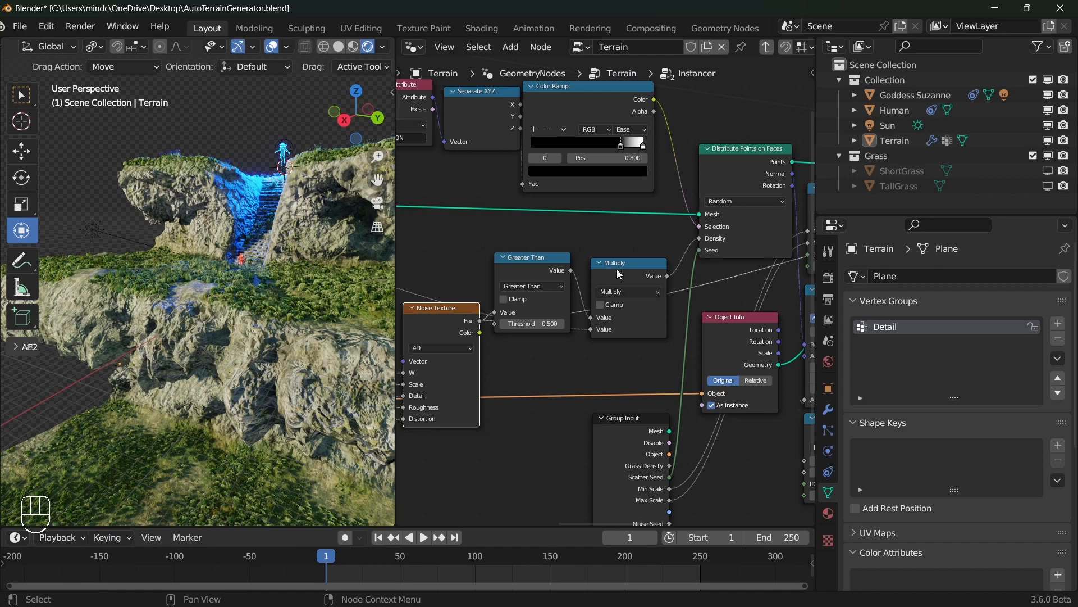
drag(446, 334, 536, 367)
Step: Examine the grass patches on the terrain and the Store Named Attribute node that outputs the GrassPattern attribute
scroll(281, 307, down, 5)
mouse_move(281, 303)
middle_down()
mouse_move(231, 339)
mouse_move(275, 314)
middle_up()
scroll(230, 340, up, 7)
shift+middle_drag(137, 302, 184, 337)
scroll(226, 365, up, 5)
shift+middle_drag(184, 337, 198, 360)
scroll(280, 254, up, 4)
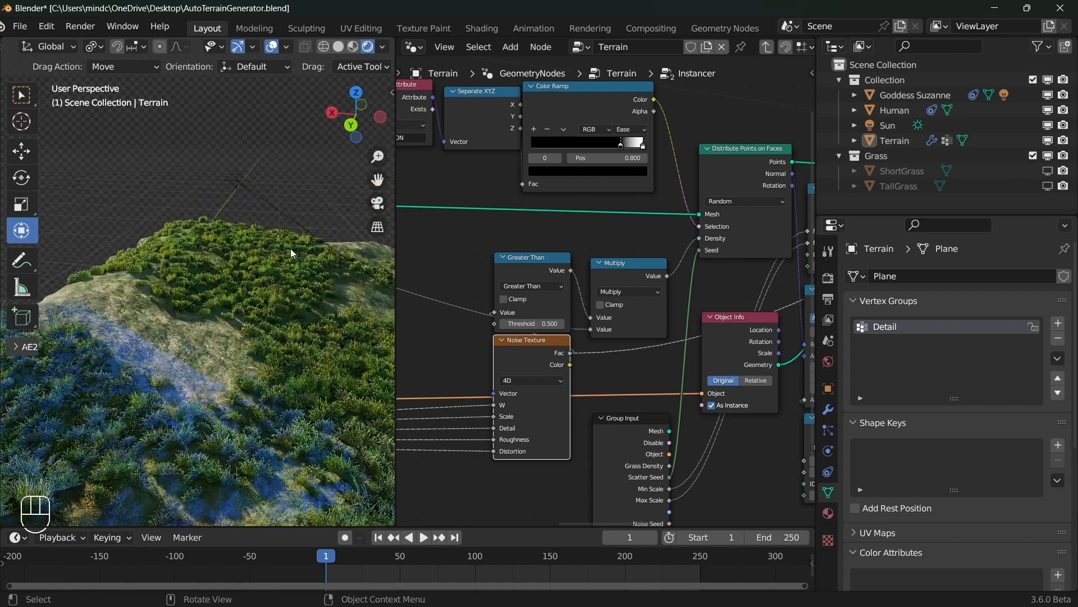
mouse_move(220, 284)
shift+middle_down()
mouse_move(194, 284)
mouse_move(232, 302)
shift+middle_up()
scroll(283, 326, down, 3)
scroll(283, 326, down, 3)
middle_drag(283, 326, 379, 309)
middle_drag(592, 356, 425, 431)
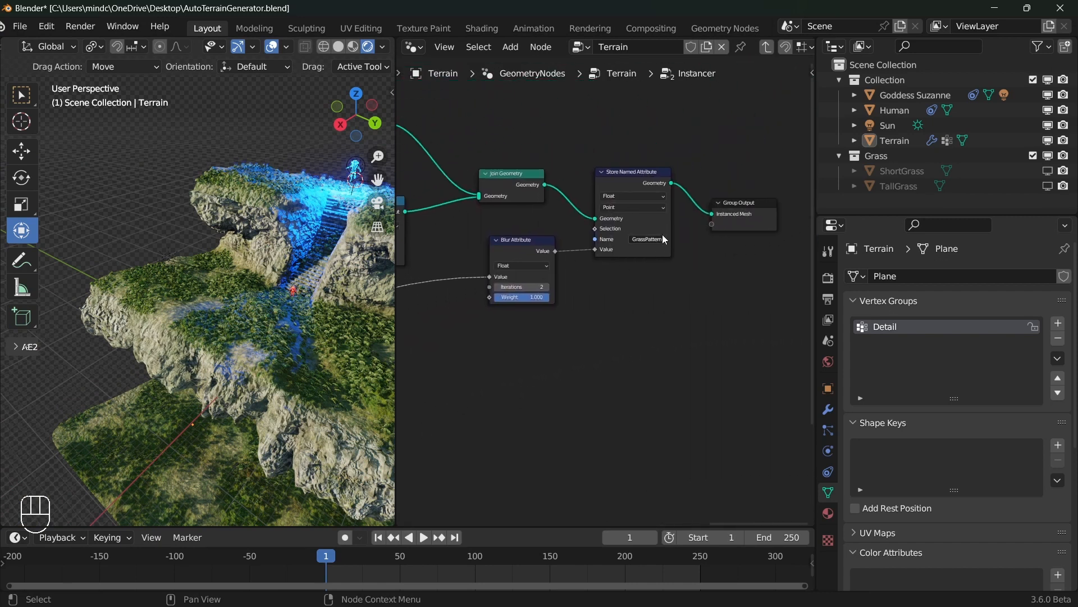
Step: Exit the Instancer group, return to the AutoTerrain shader nodes, frame the whole node tree and clear the selection
key(Tab)
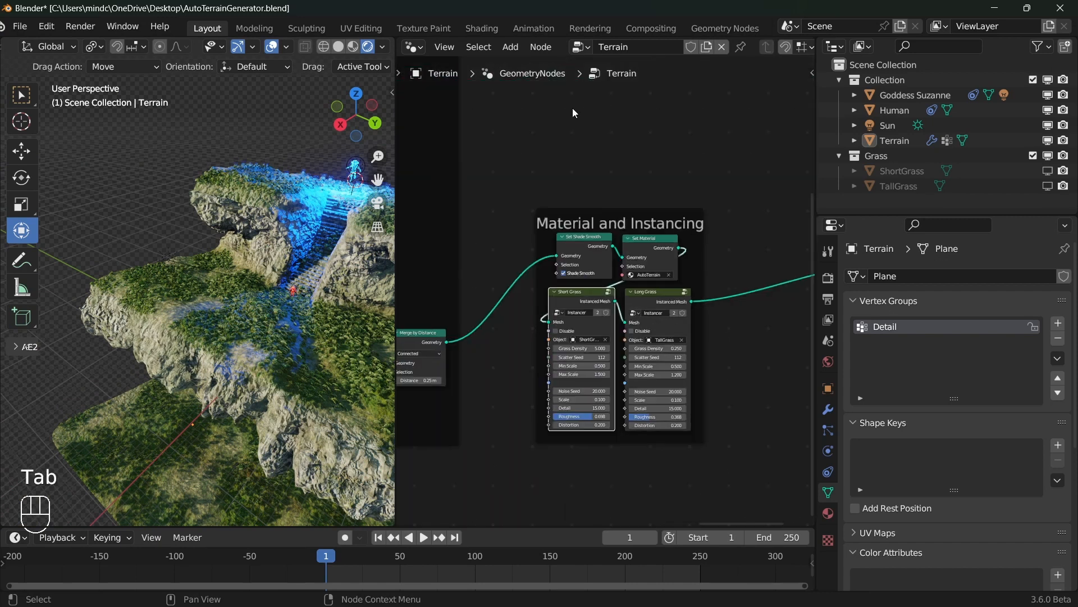
click(413, 48)
click(497, 186)
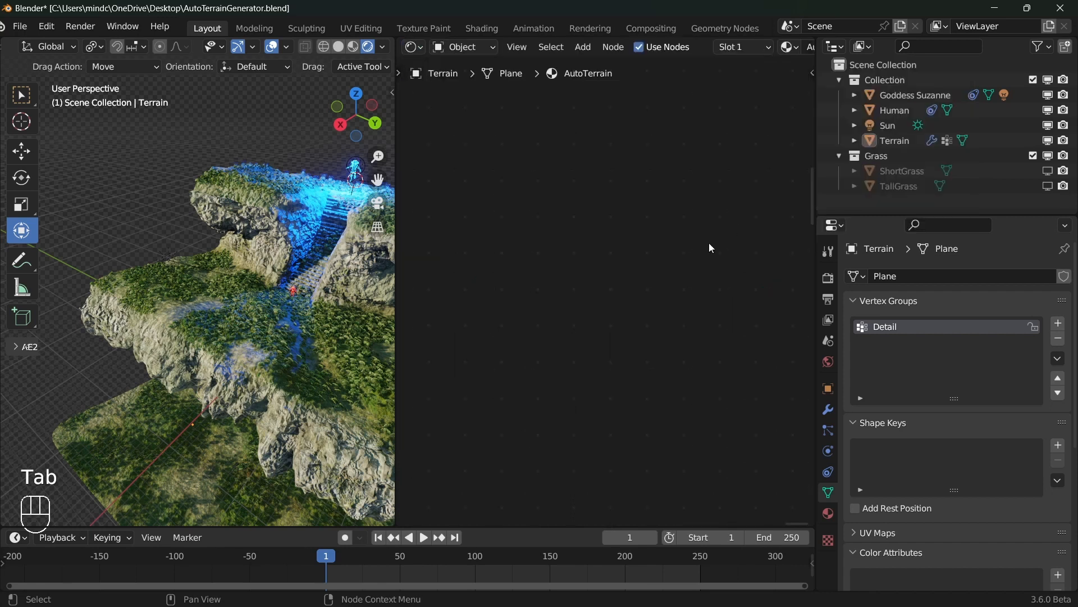
key(a)
key(KP_Decimal)
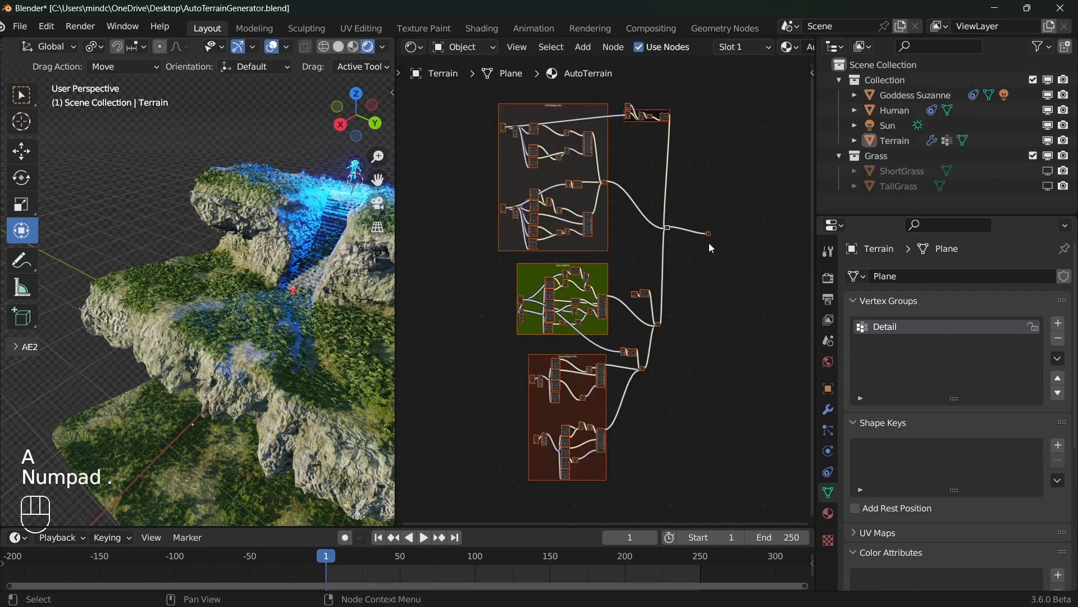
scroll(595, 264, up, 8)
key(a)
key(a)
Step: Examine how the Grass Material blends beneath the instanced grass by inspecting the terrain surface up close
middle_drag(622, 283, 571, 213)
scroll(666, 238, up, 4)
middle_drag(582, 268, 653, 296)
shift+middle_drag(232, 317, 258, 106)
scroll(148, 286, up, 7)
middle_drag(244, 498, 231, 337)
shift+middle_drag(231, 127, 272, 342)
scroll(240, 190, up, 3)
scroll(272, 341, up, 4)
shift+middle_drag(283, 121, 200, 296)
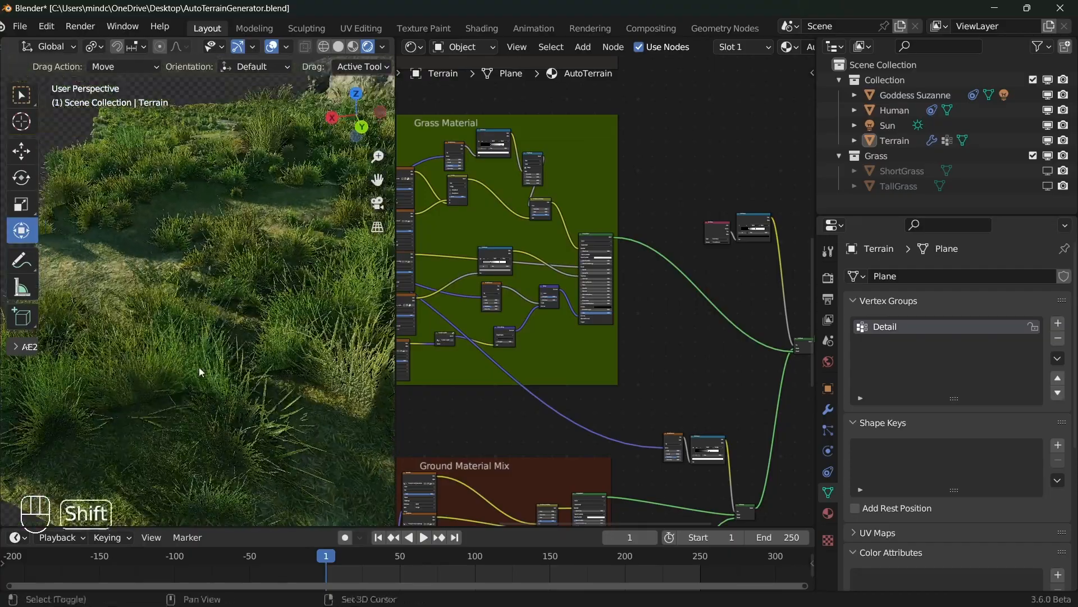
shift+middle_drag(187, 396, 214, 372)
shift+middle_drag(260, 335, 278, 358)
shift+middle_drag(279, 358, 218, 392)
shift+middle_drag(202, 335, 228, 339)
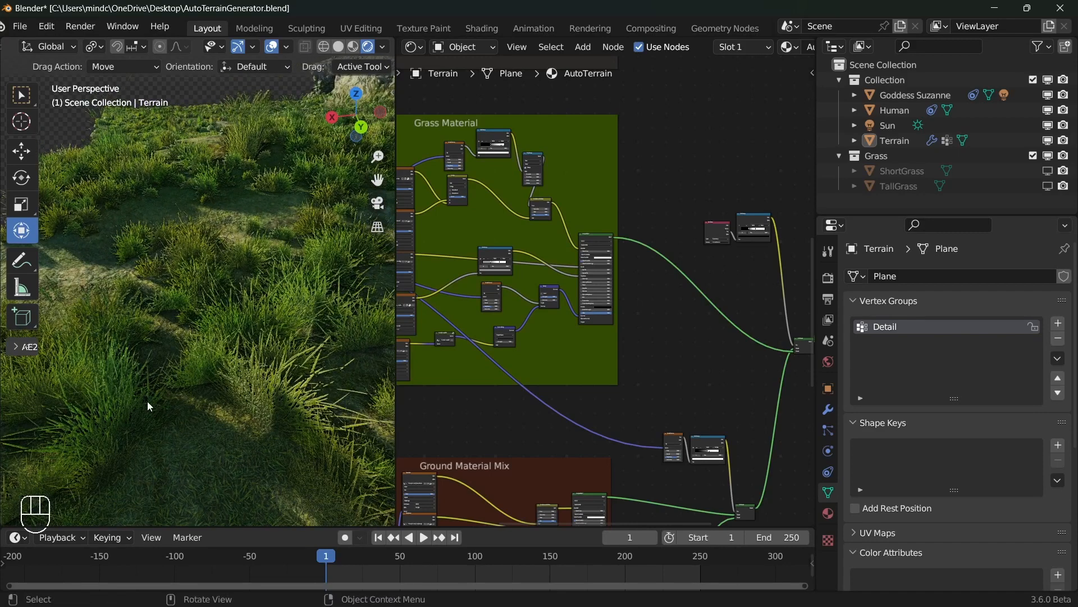
middle_drag(125, 437, 161, 444)
scroll(237, 305, down, 5)
middle_drag(164, 298, 354, 325)
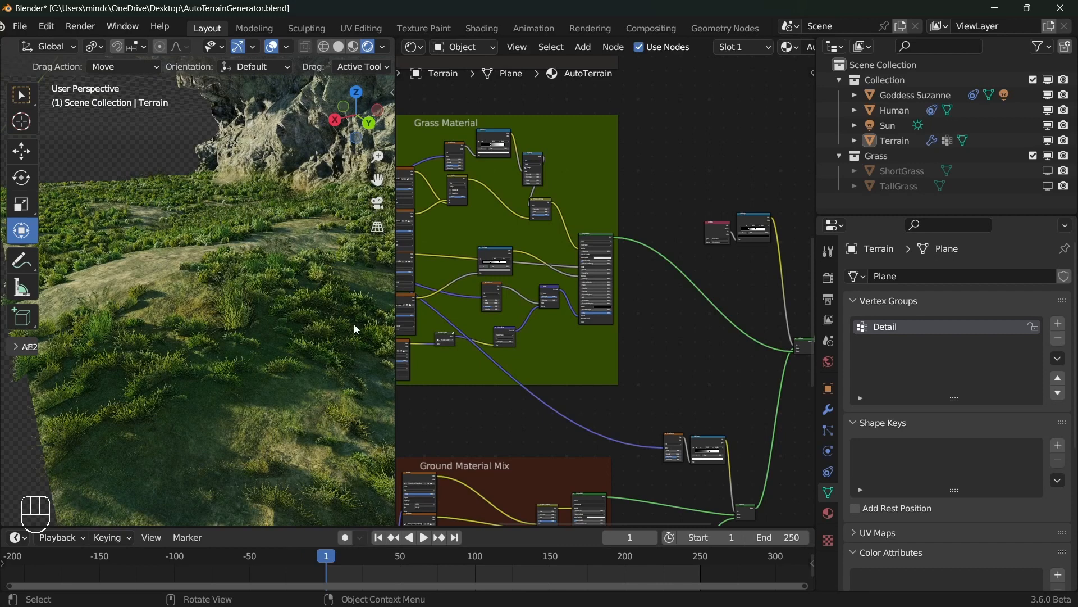
shift+middle_drag(252, 367, 181, 293)
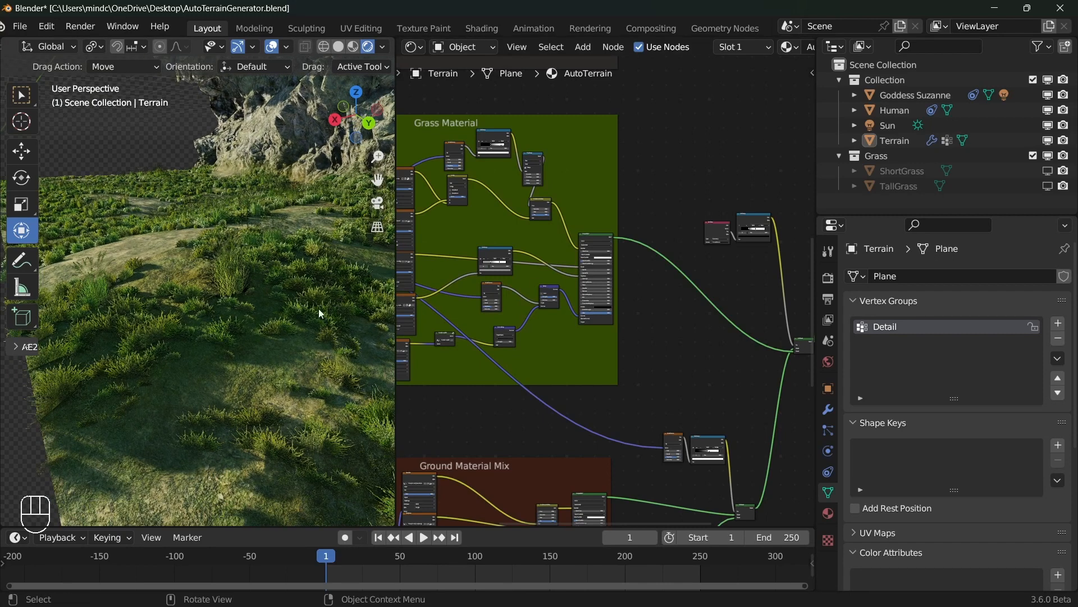
Step: Examine the Ground Material Mix frame in relation to the Grass Material and Cliff Materials Mix frames
scroll(602, 290, down, 2)
middle_drag(640, 309, 684, 147)
middle_drag(612, 184, 663, 319)
middle_drag(593, 338, 616, 281)
middle_drag(609, 357, 610, 204)
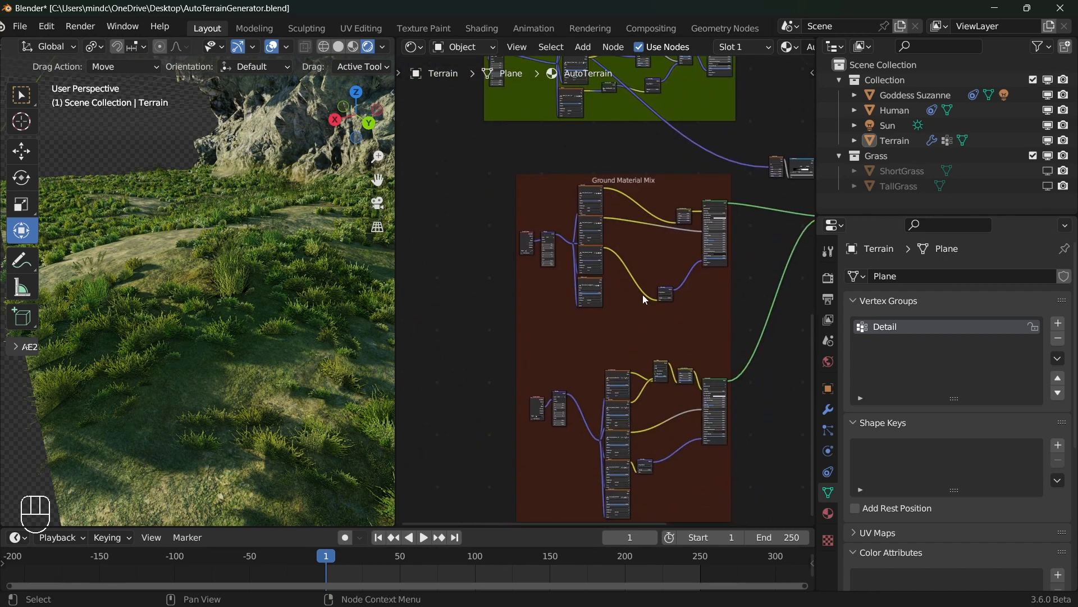
middle_drag(641, 302, 615, 239)
scroll(615, 241, up, 1)
scroll(614, 242, down, 2)
middle_drag(597, 149, 593, 500)
scroll(597, 157, down, 1)
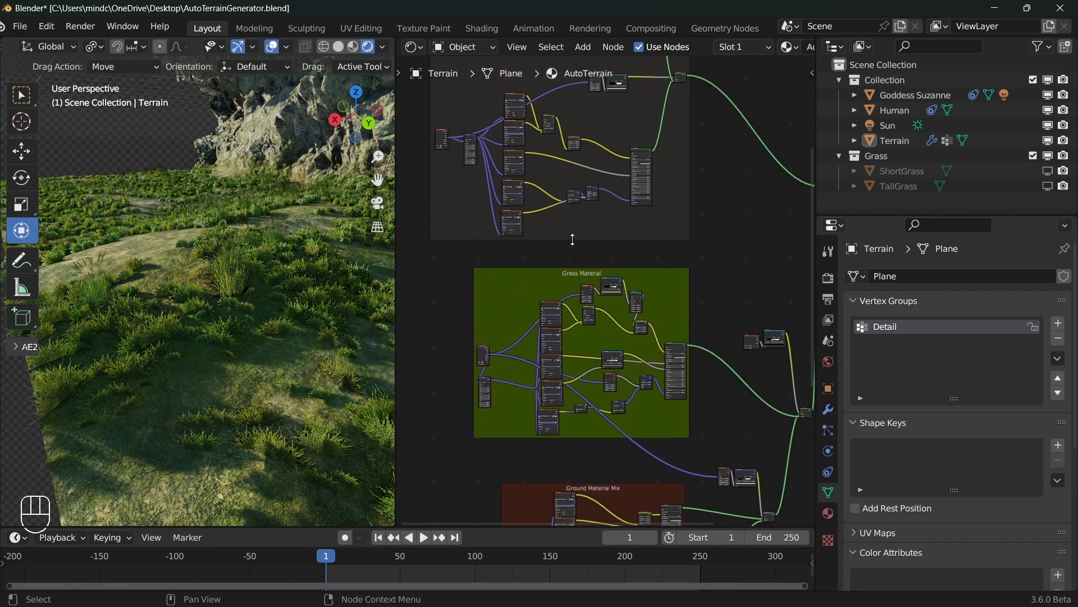
middle_drag(572, 229, 580, 388)
scroll(599, 158, down, 3)
middle_drag(599, 157, 607, 219)
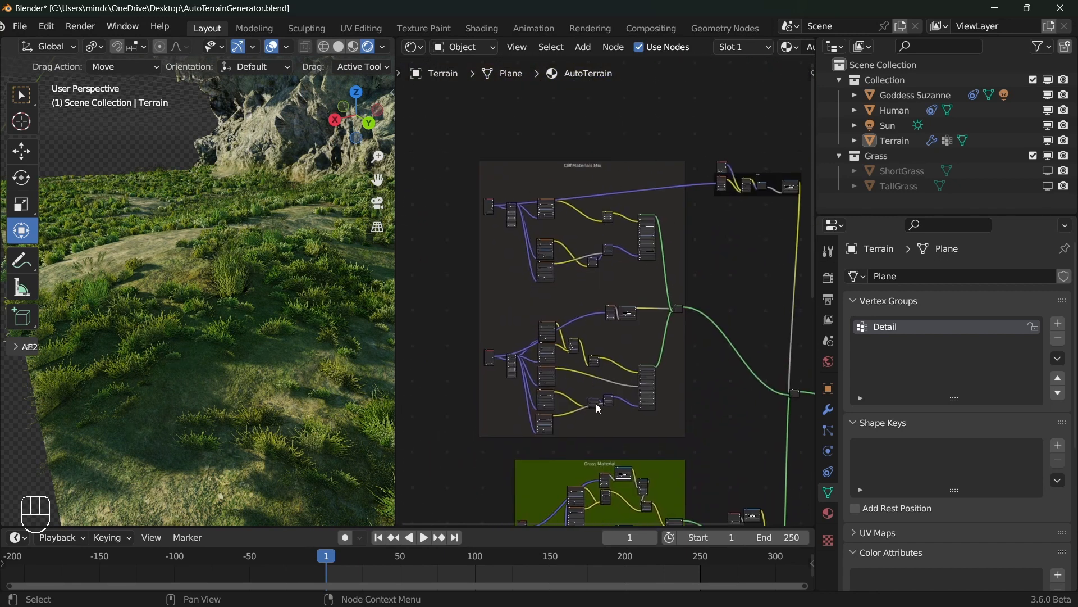
scroll(595, 387, down, 1)
middle_drag(623, 472, 631, 157)
Step: Examine the Mossy Ground image texture nodes alongside the bare ground between the grass patches
scroll(646, 292, up, 8)
middle_drag(652, 425, 650, 347)
scroll(647, 217, up, 3)
scroll(604, 288, up, 6)
scroll(578, 169, up, 5)
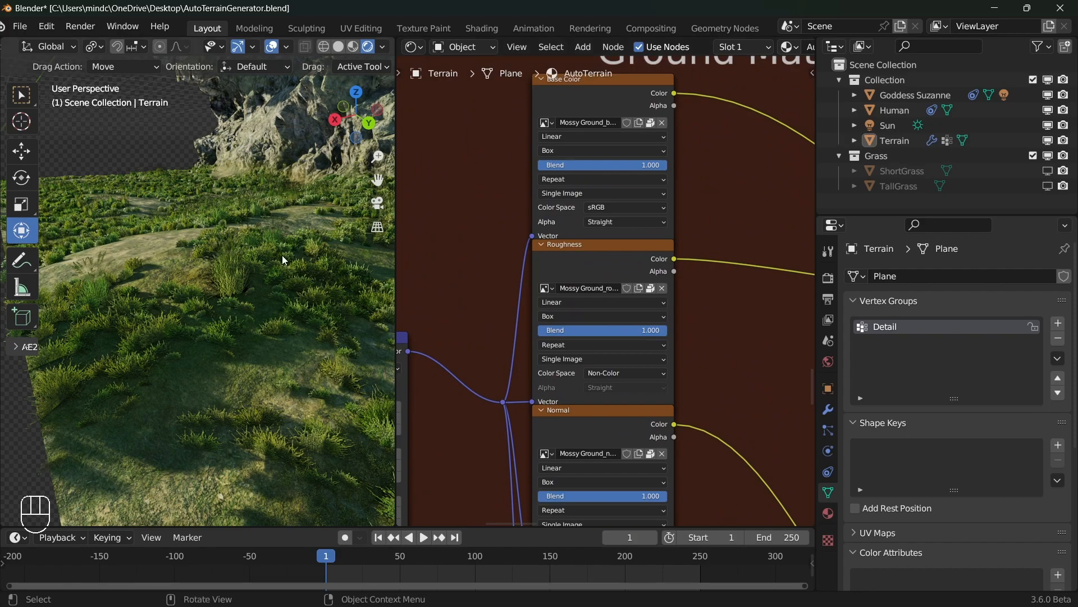
middle_drag(297, 242, 187, 311)
shift+middle_drag(119, 328, 224, 331)
scroll(151, 351, up, 6)
shift+middle_drag(331, 205, 208, 342)
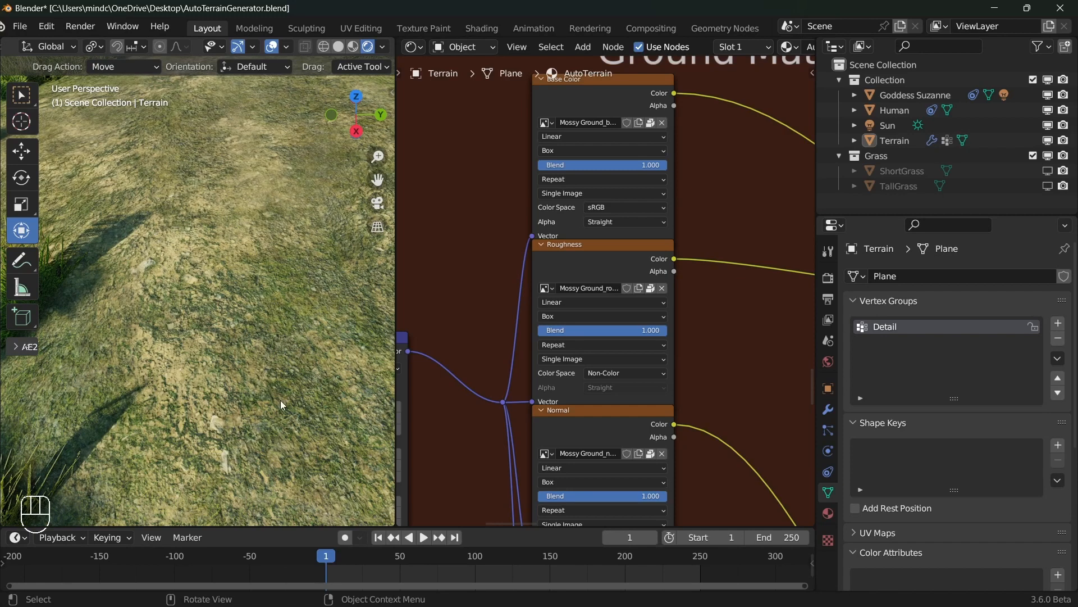
shift+middle_drag(270, 393, 211, 343)
Step: Examine the Acker image texture nodes of the second ground material alongside the rendered ground surface
scroll(605, 291, down, 8)
middle_drag(649, 432, 660, 226)
middle_drag(696, 317, 665, 210)
scroll(702, 323, up, 12)
middle_drag(684, 274, 659, 263)
scroll(652, 368, down, 6)
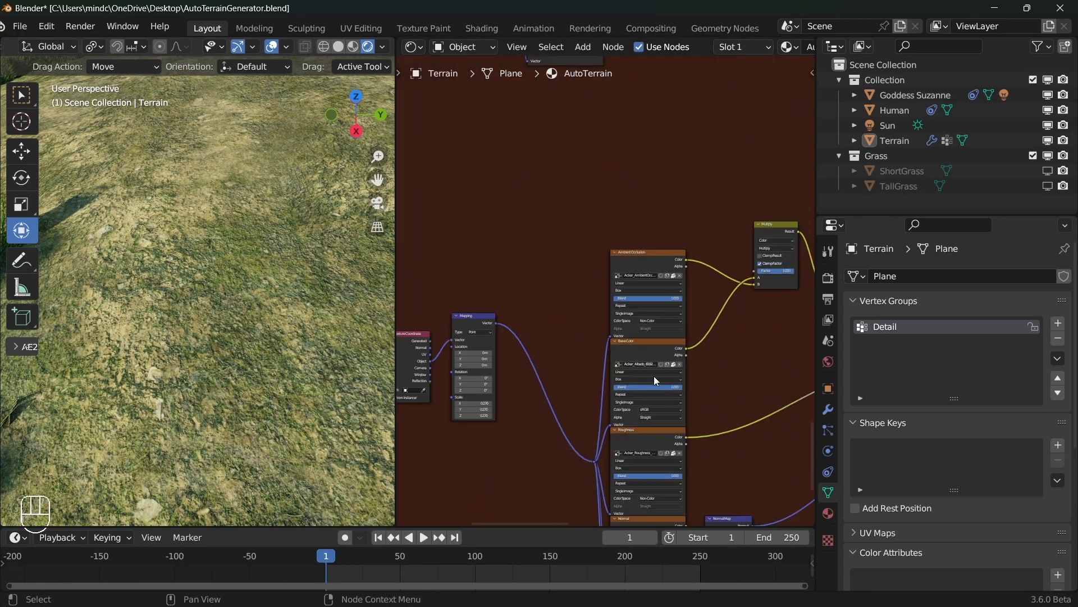
scroll(652, 368, down, 5)
middle_drag(662, 424, 613, 258)
scroll(613, 259, up, 15)
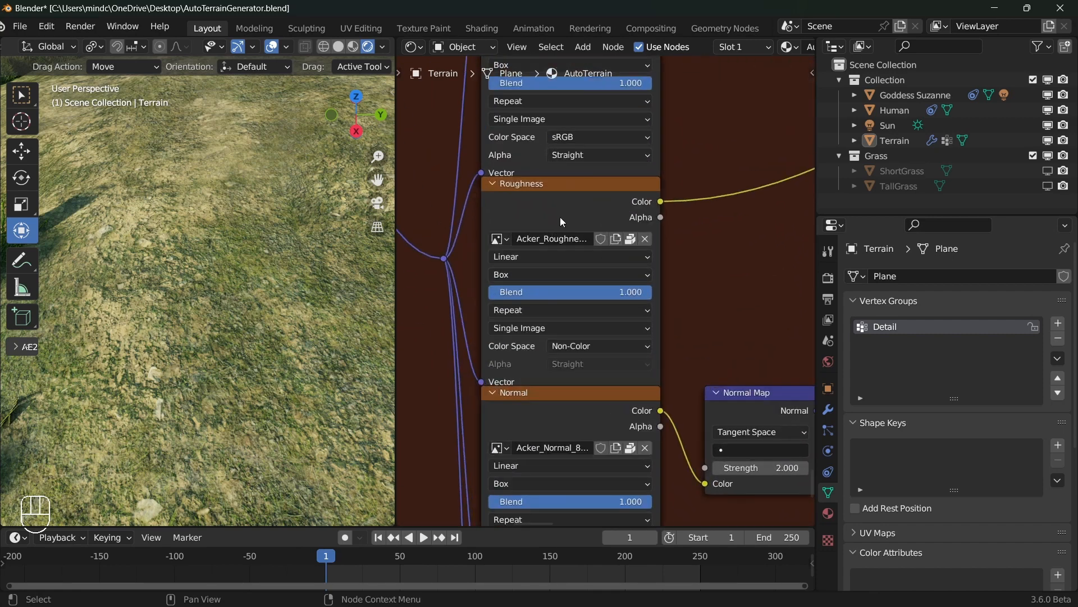
scroll(555, 221, down, 1)
middle_drag(553, 204, 513, 410)
shift+middle_drag(144, 270, 239, 342)
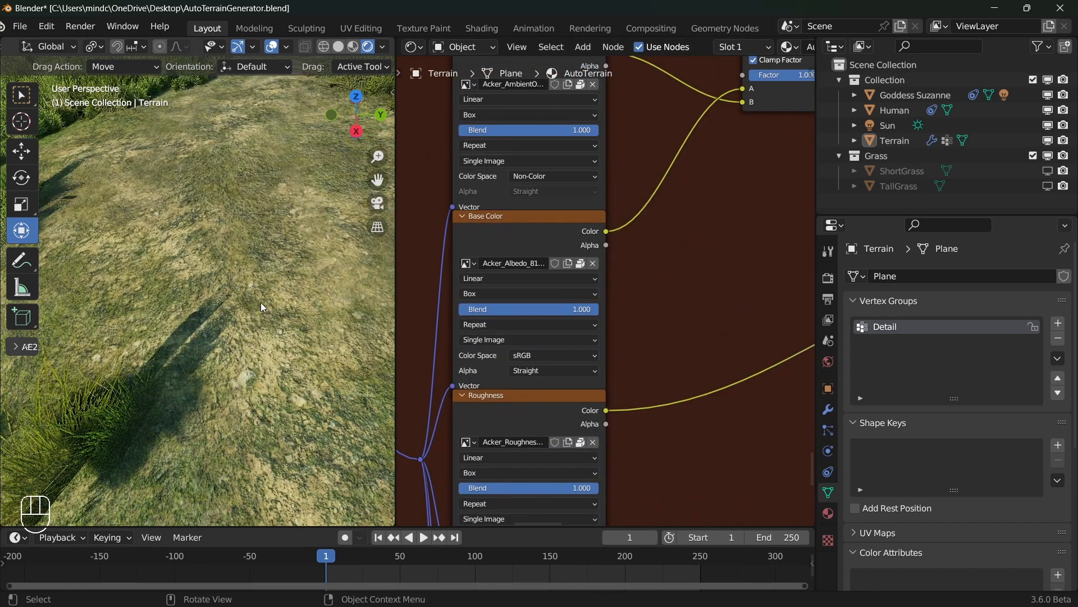
middle_drag(265, 252, 202, 350)
shift+middle_drag(314, 281, 268, 318)
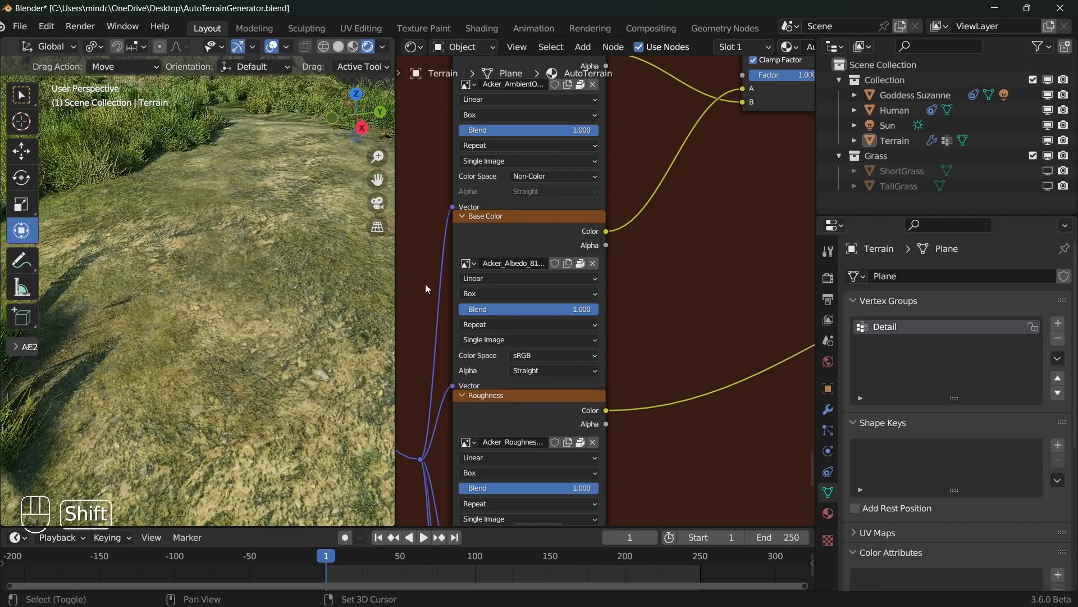
Step: Preview the Mossy Ground Principled BSDF alone on the terrain and inspect its surface up close
scroll(646, 306, down, 12)
middle_drag(697, 275, 423, 268)
middle_drag(471, 202, 513, 394)
scroll(567, 251, up, 2)
ctrl+shift+click(525, 163)
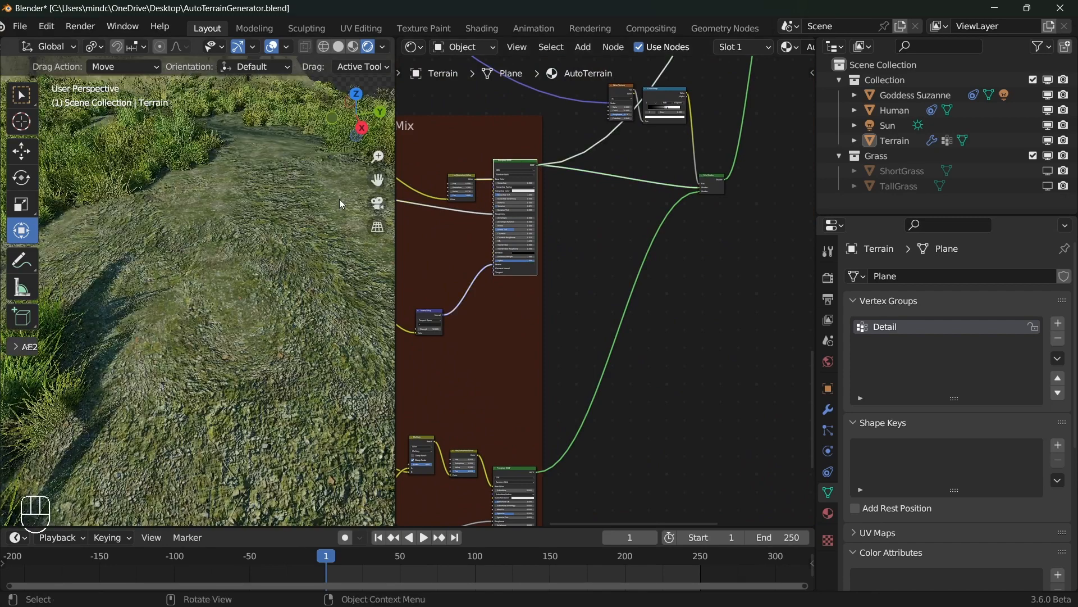
mouse_move(319, 252)
middle_down()
mouse_move(281, 351)
mouse_move(296, 174)
mouse_move(292, 296)
mouse_move(228, 311)
mouse_move(208, 352)
mouse_move(175, 342)
middle_up()
scroll(227, 346, down, 4)
shift+middle_drag(211, 281, 265, 295)
scroll(222, 355, up, 3)
scroll(221, 345, up, 5)
middle_drag(222, 345, 267, 321)
scroll(251, 335, up, 4)
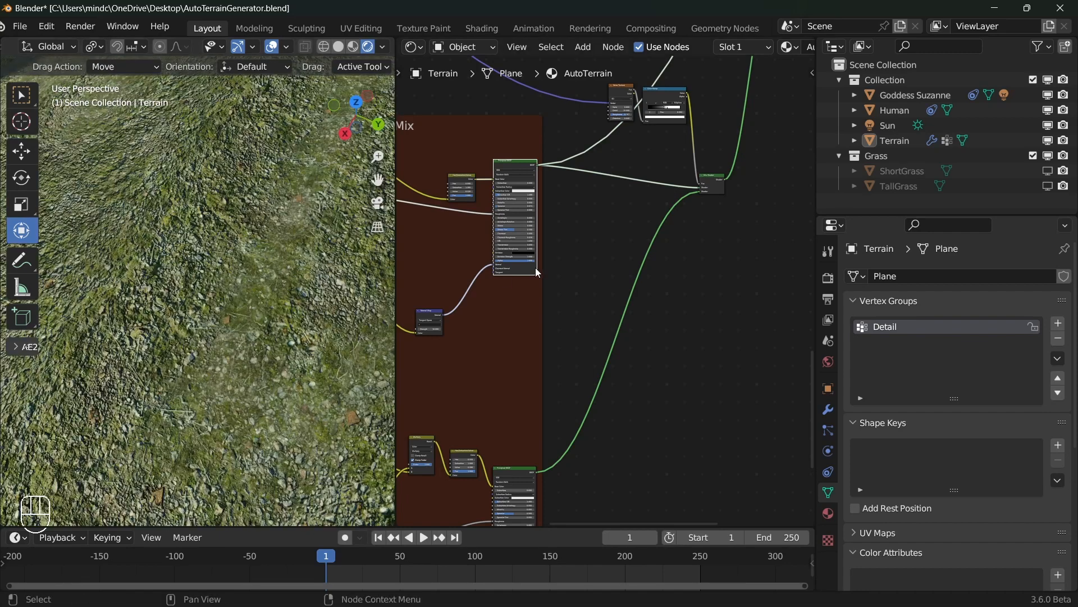
Step: Preview the Acker ground Principled BSDF alone on the terrain and inspect it from several angles
scroll(547, 360, down, 2)
ctrl+shift+click(541, 424)
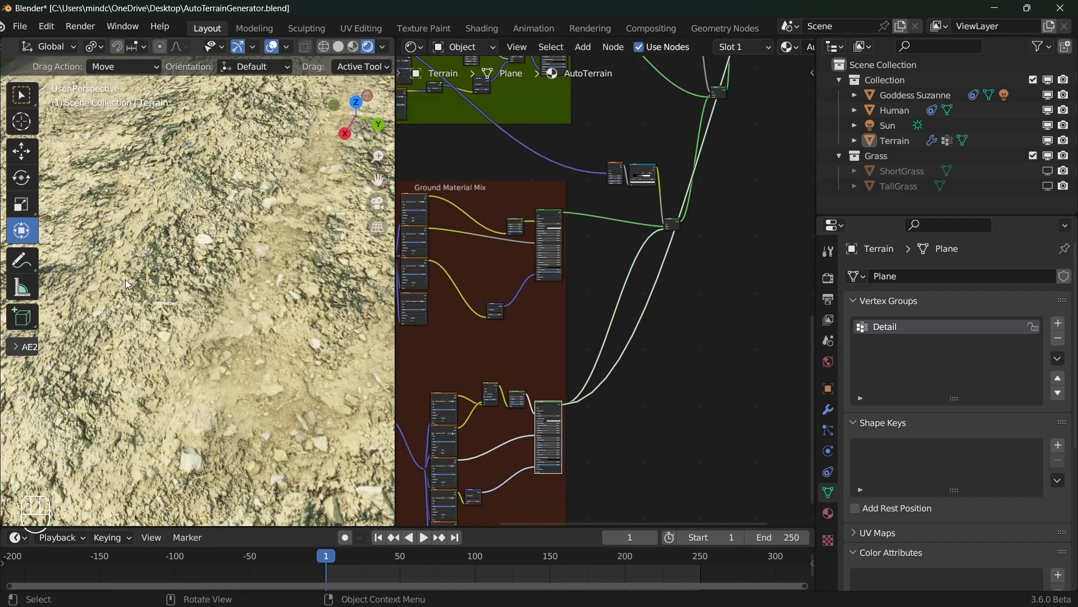
scroll(206, 268, down, 5)
middle_drag(207, 268, 193, 236)
middle_drag(219, 307, 297, 283)
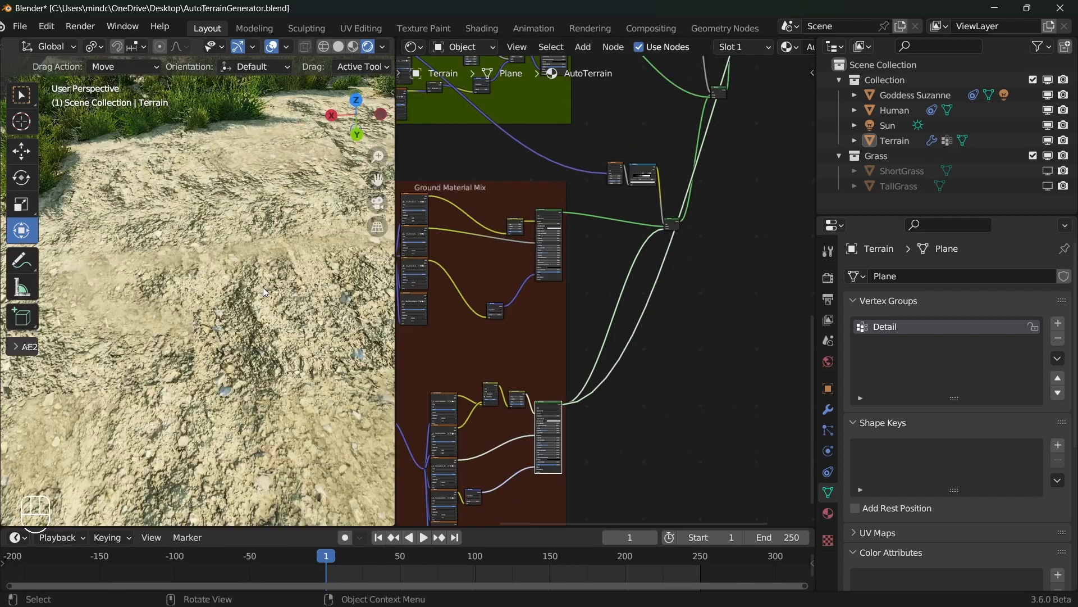
middle_drag(237, 252, 249, 288)
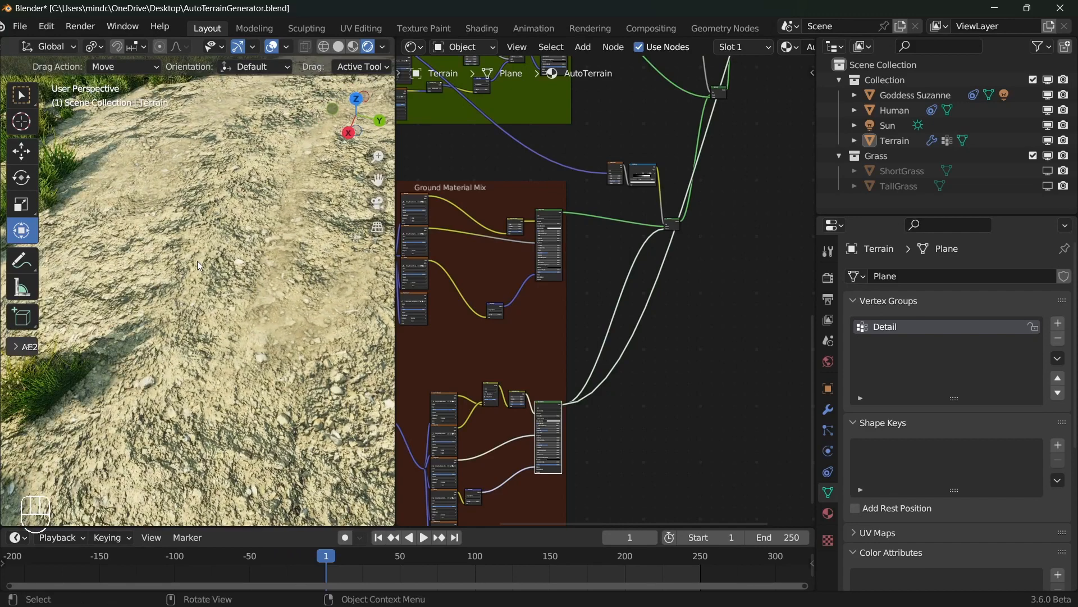
Step: Preview the Mix Shader that combines the two ground materials and inspect the blended ground on the terrain
middle_drag(681, 251, 609, 316)
scroll(608, 303, up, 2)
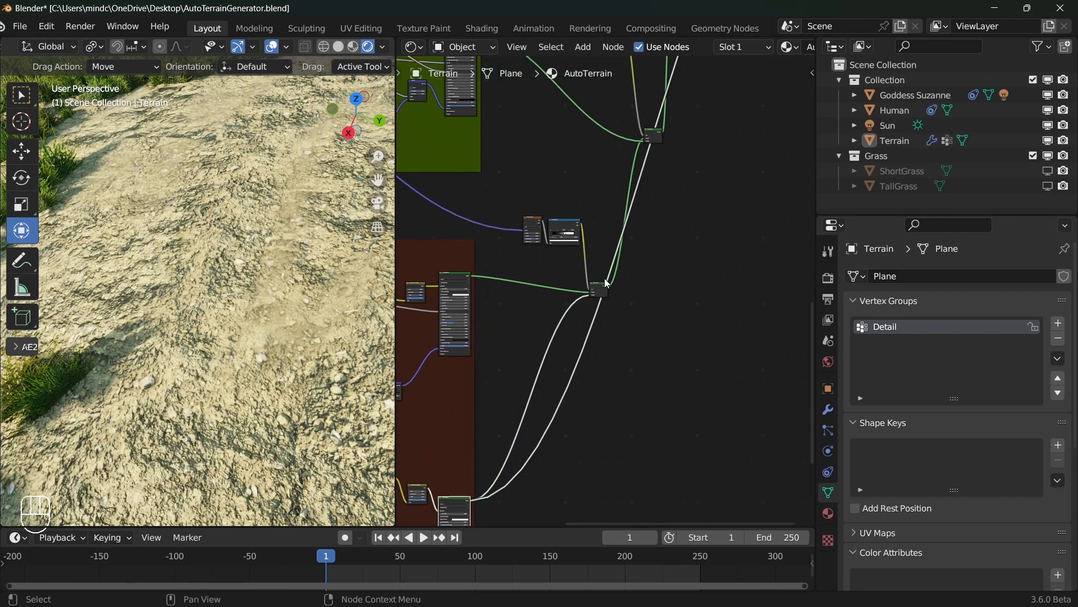
ctrl+shift+click(602, 288)
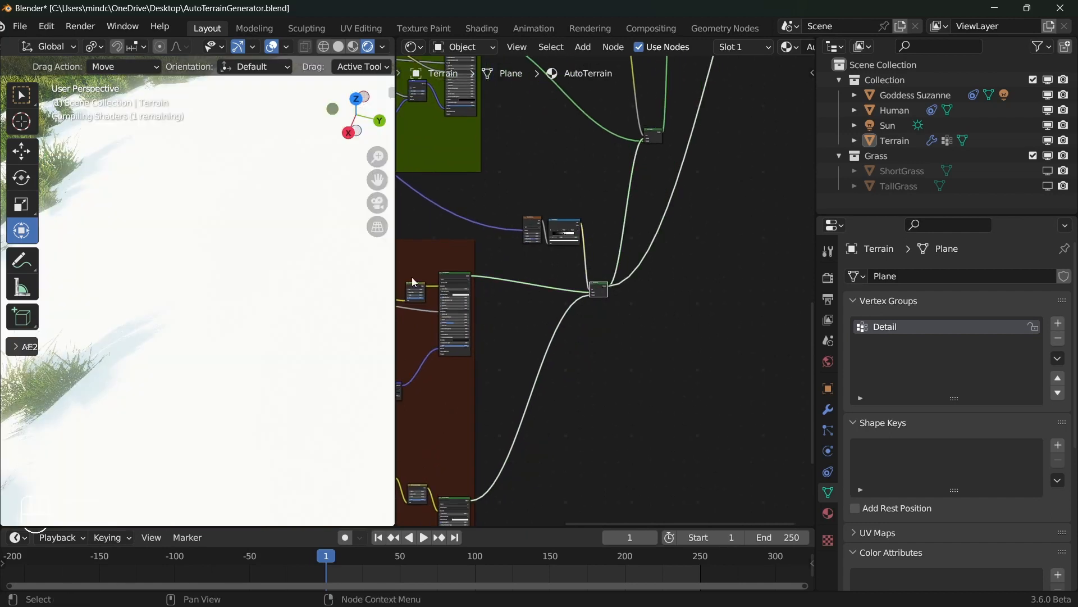
scroll(602, 236, up, 1)
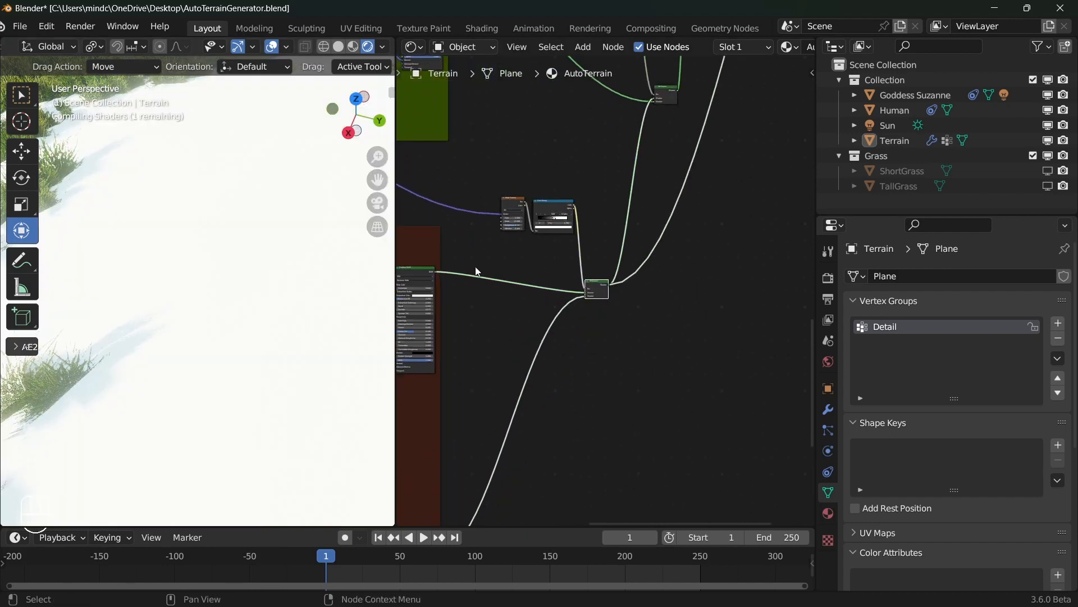
scroll(532, 179, up, 2)
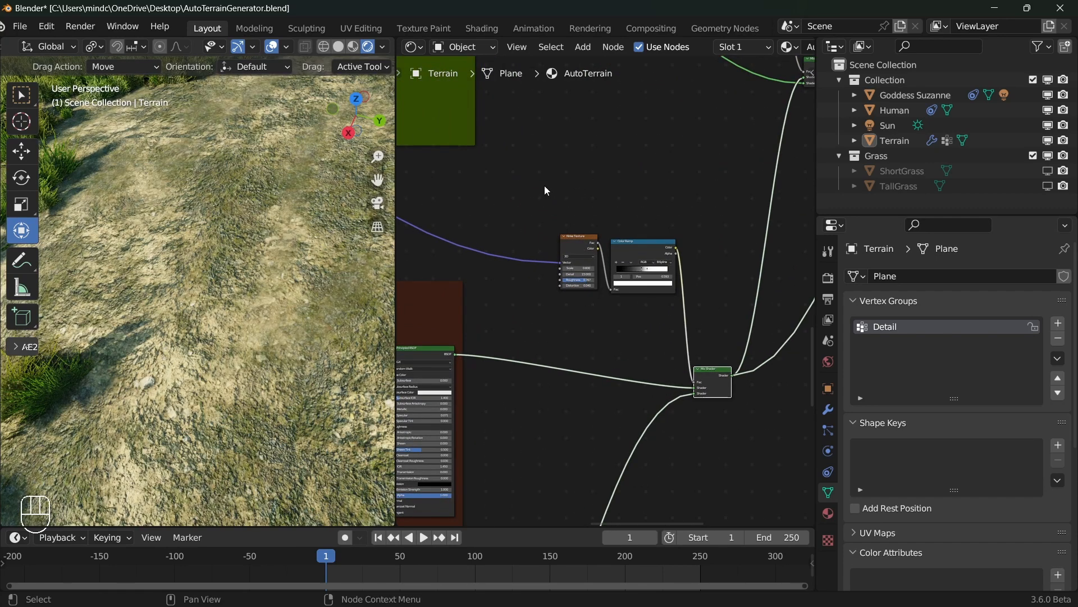
middle_drag(309, 331, 258, 312)
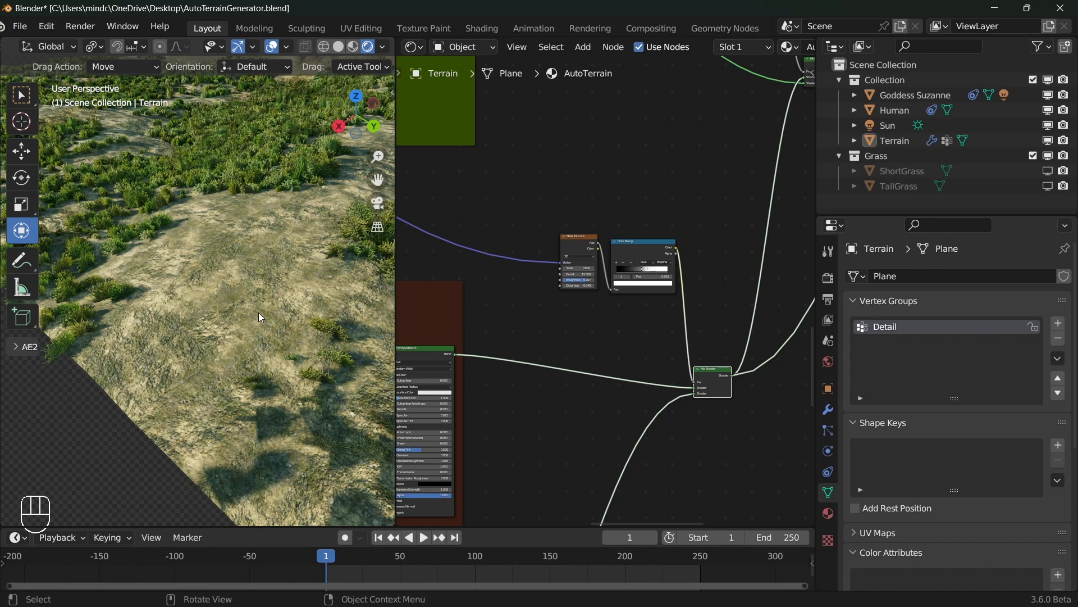
mouse_move(258, 313)
middle_down()
mouse_move(210, 293)
mouse_move(249, 323)
middle_up()
scroll(210, 293, up, 4)
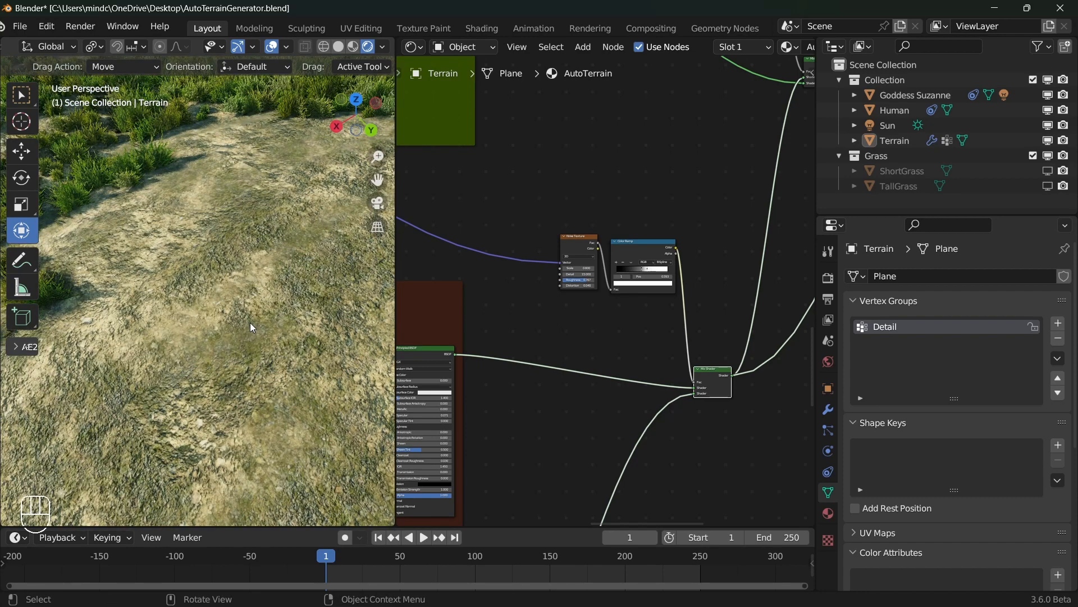
Step: Examine the blended ground surface on the terrain path from several angles and distances
mouse_move(251, 322)
middle_down()
mouse_move(257, 341)
mouse_move(183, 341)
mouse_move(213, 348)
mouse_move(228, 315)
mouse_move(246, 318)
middle_up()
scroll(246, 318, up, 3)
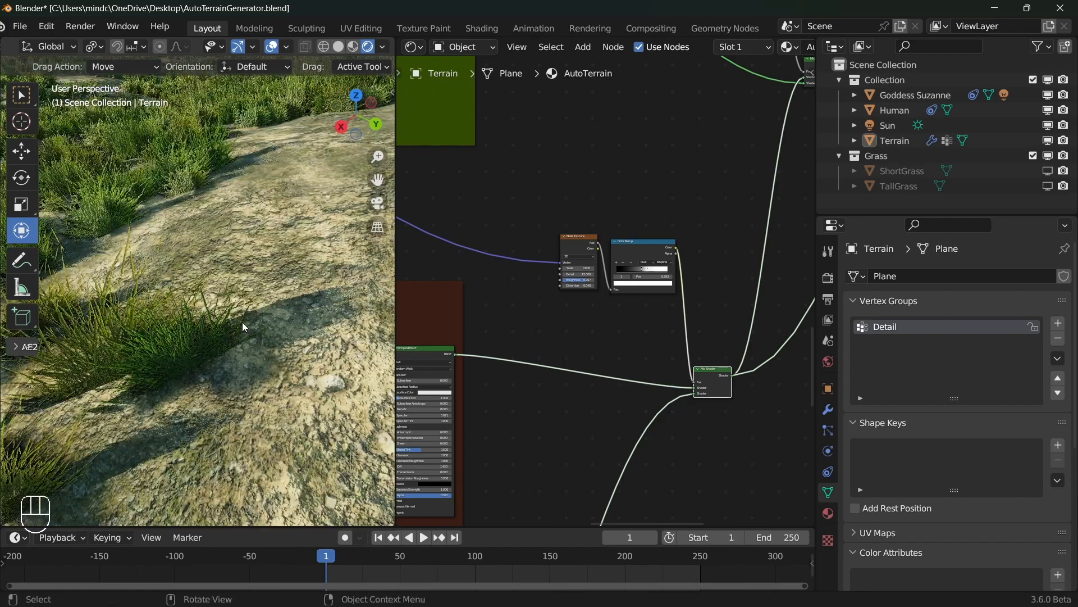
middle_drag(218, 264, 212, 326)
scroll(214, 274, down, 3)
scroll(212, 342, down, 3)
scroll(251, 326, down, 4)
scroll(185, 393, up, 3)
scroll(185, 393, up, 6)
middle_drag(212, 326, 264, 331)
scroll(642, 268, down, 2)
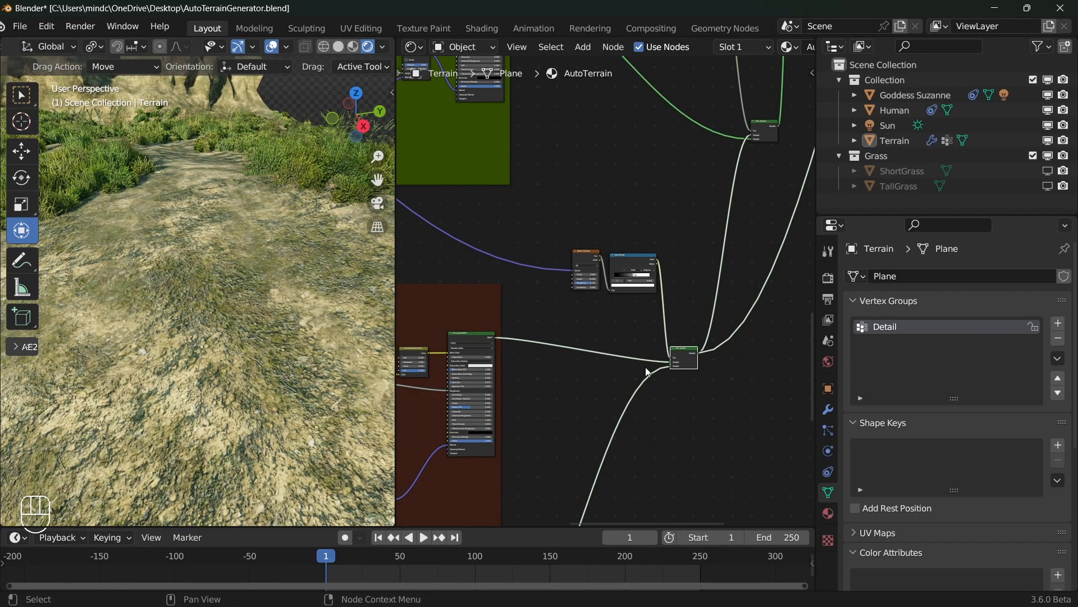
Step: Preview the Mix Shader of the Cliff Materials Mix on the terrain and inspect the blended cliff surface
scroll(564, 286, down, 4)
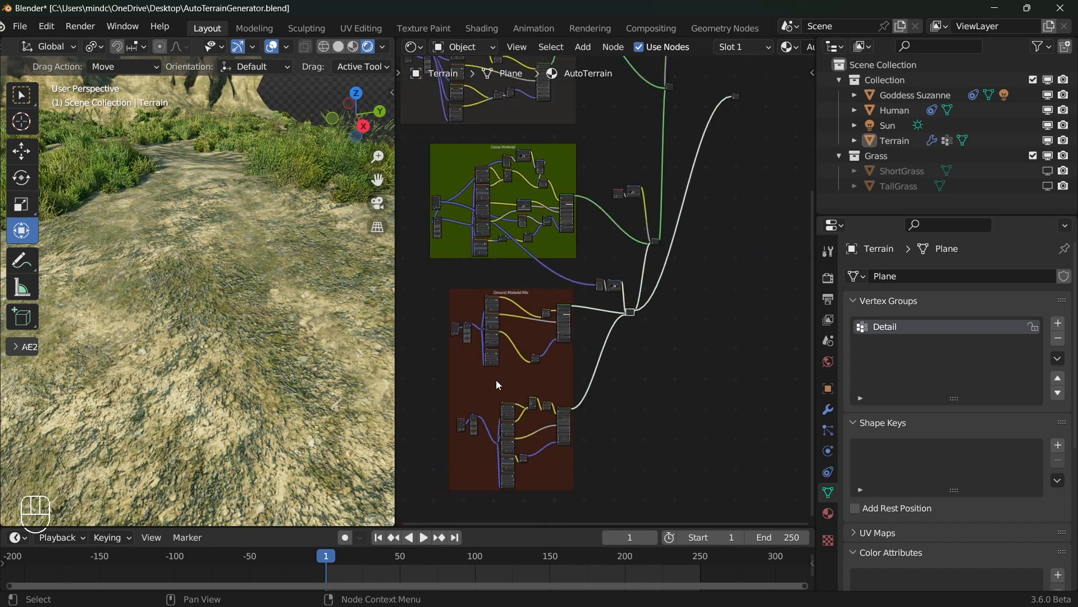
shift+scroll(562, 315, up, 8)
scroll(601, 320, up, 5)
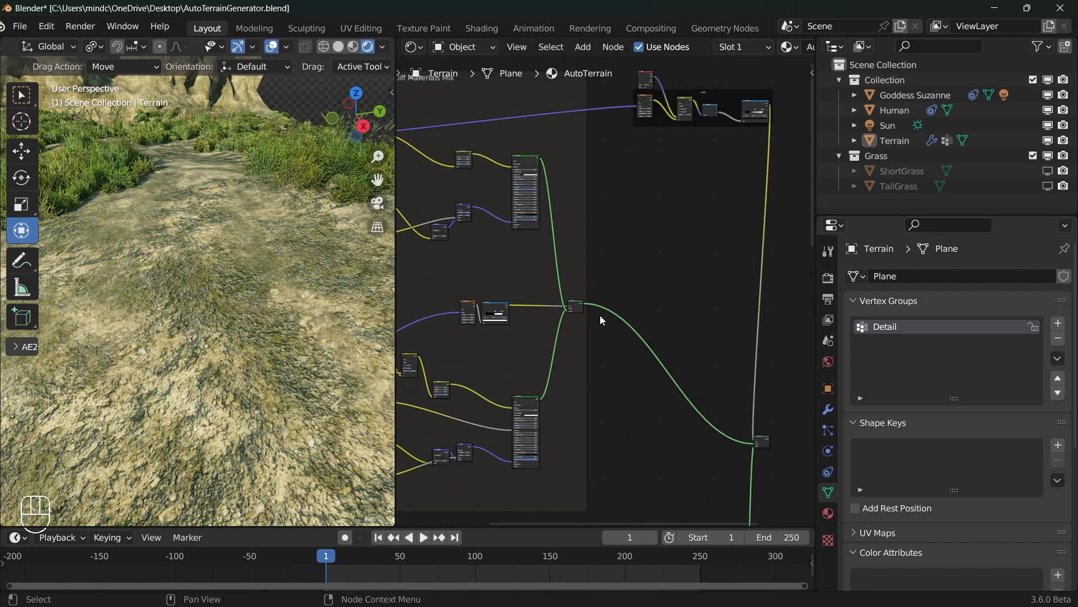
ctrl+shift+click(579, 303)
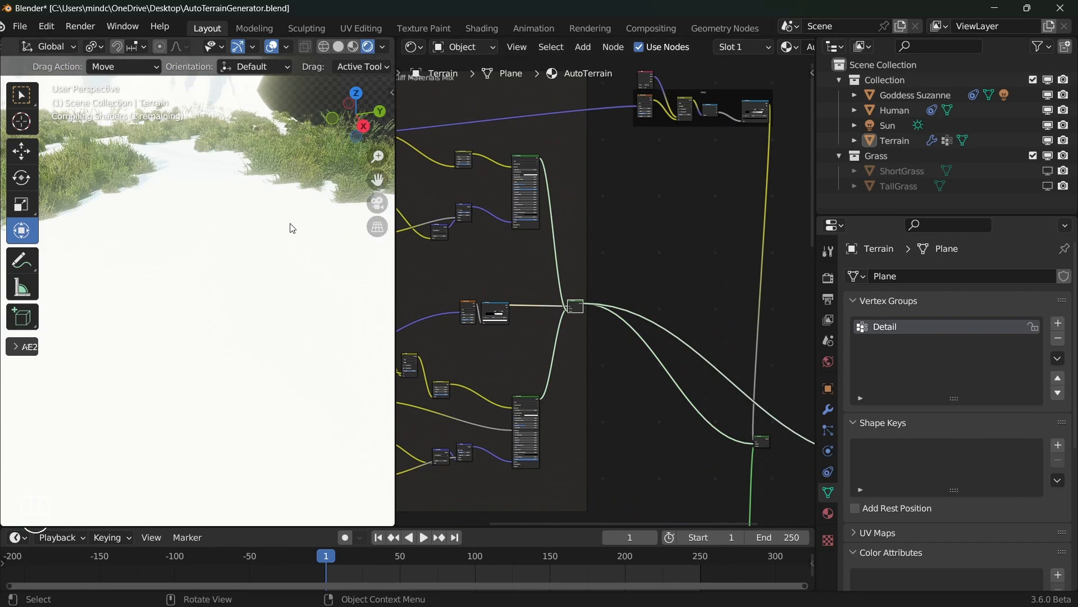
shift+middle_drag(306, 234, 216, 263)
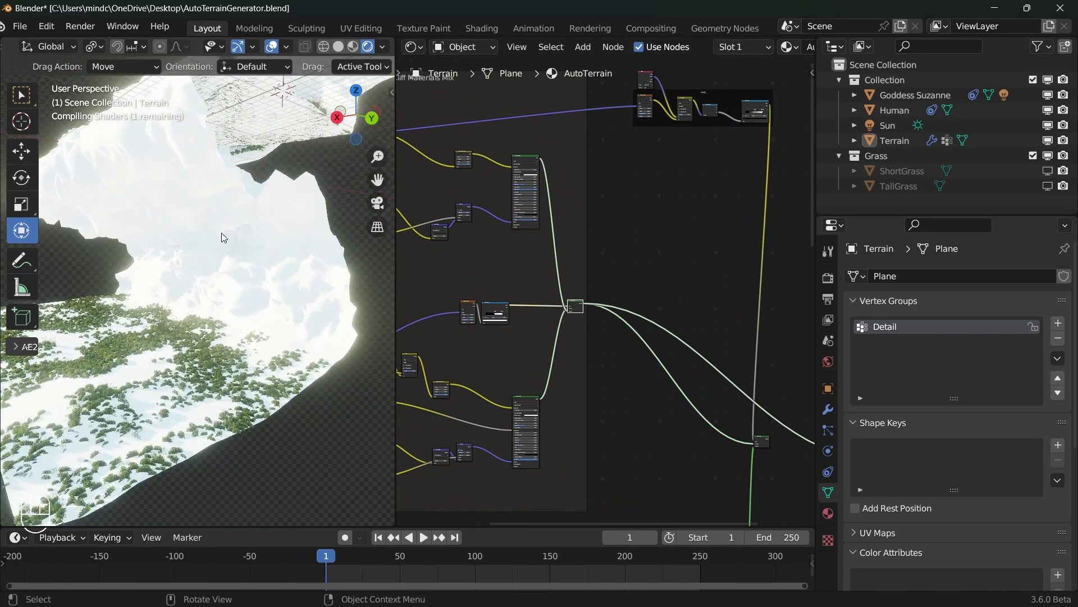
shift+middle_drag(259, 349, 244, 318)
shift+middle_drag(259, 246, 236, 172)
scroll(236, 171, down, 5)
scroll(238, 261, up, 3)
scroll(563, 213, up, 2)
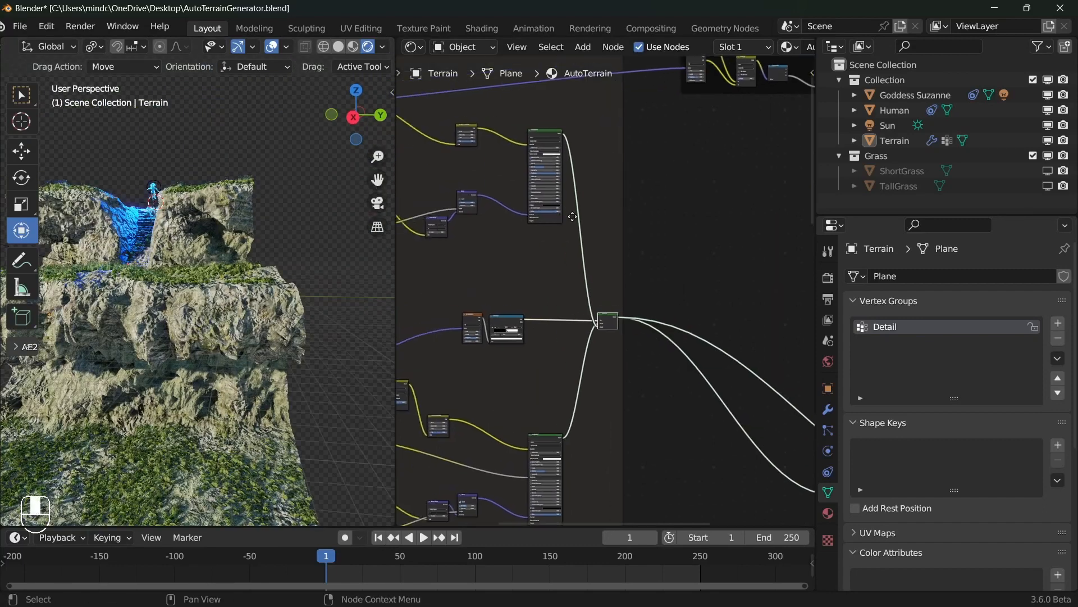
Step: Preview the first cliff material's Principled BSDF alone on the terrain and inspect it from several angles
middle_drag(563, 214, 599, 178)
ctrl+shift+click(660, 163)
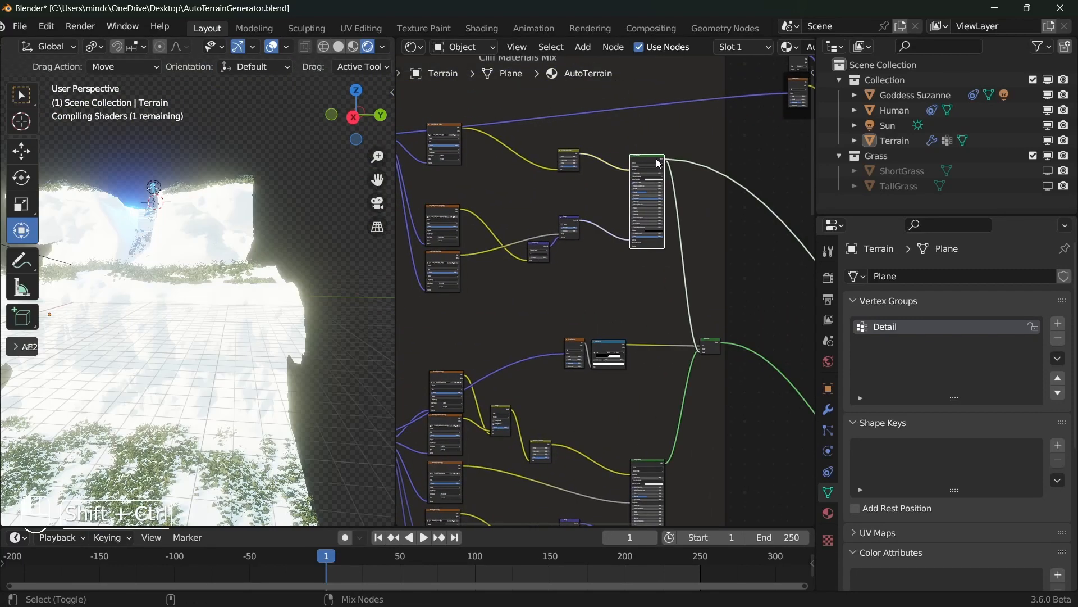
mouse_move(321, 268)
middle_down()
mouse_move(266, 288)
mouse_move(282, 267)
mouse_move(267, 278)
mouse_move(267, 239)
mouse_move(196, 340)
mouse_move(234, 304)
middle_up()
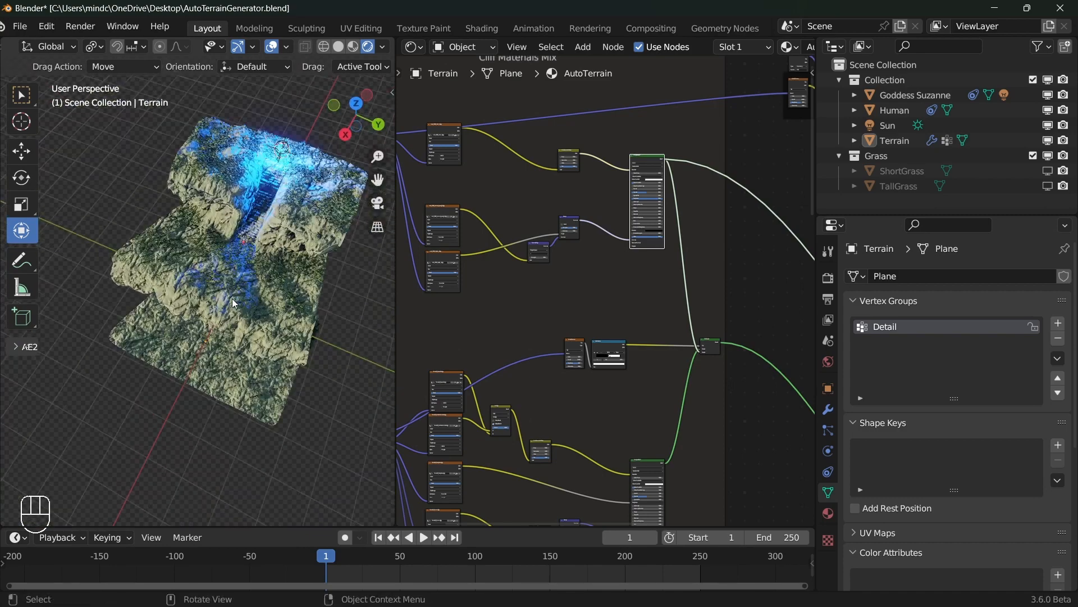
scroll(234, 303, up, 4)
shift+middle_drag(254, 339, 226, 396)
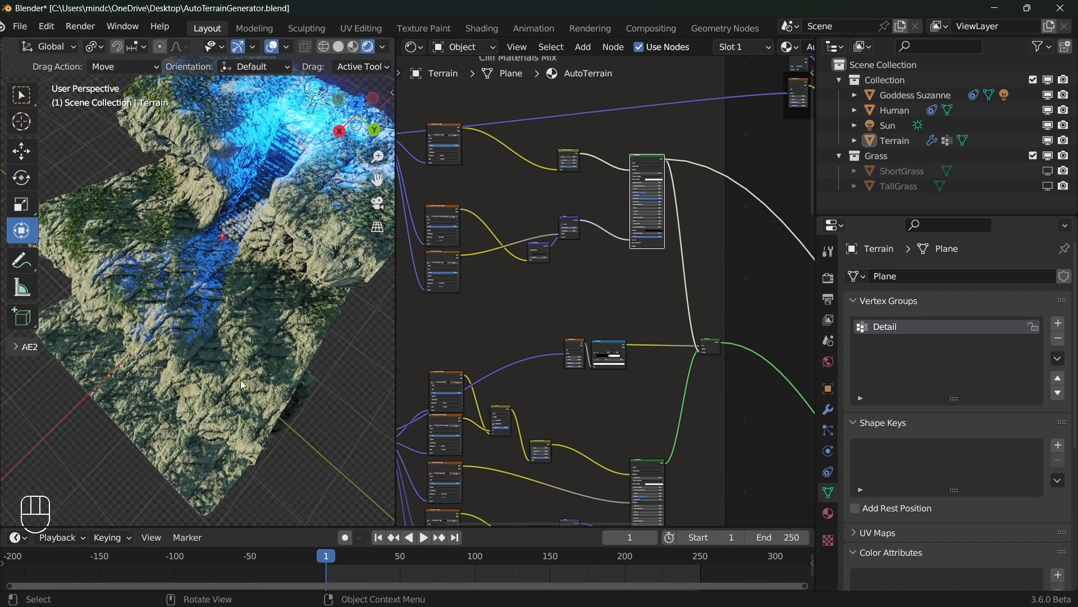
middle_drag(540, 275, 568, 284)
middle_drag(211, 351, 251, 317)
Step: Preview the second cliff material's Principled BSDF alone on the terrain and inspect its rock surface
middle_drag(622, 313, 537, 234)
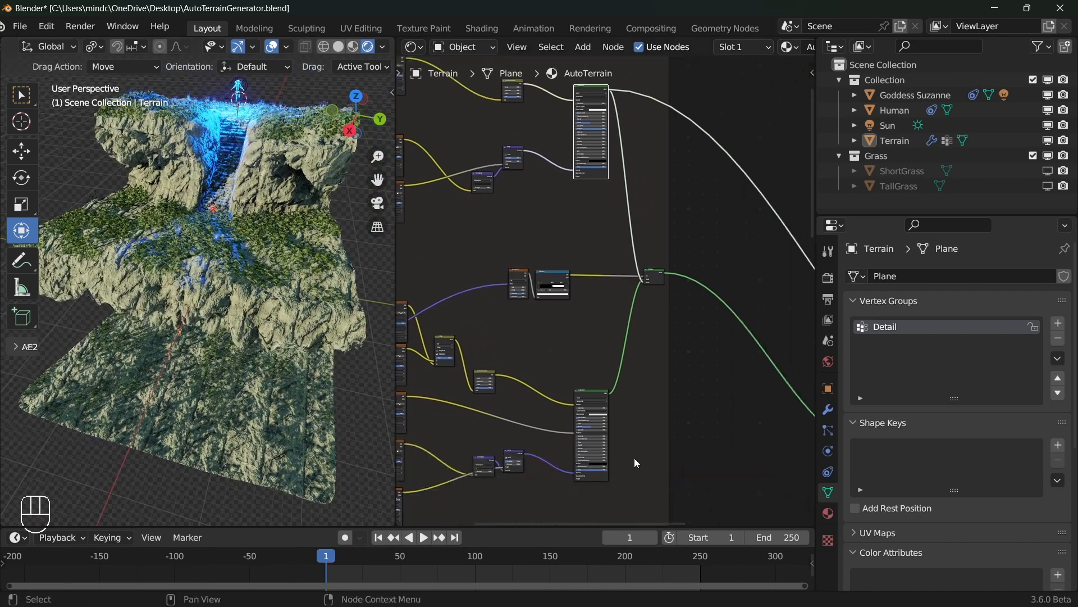
ctrl+shift+click(595, 392)
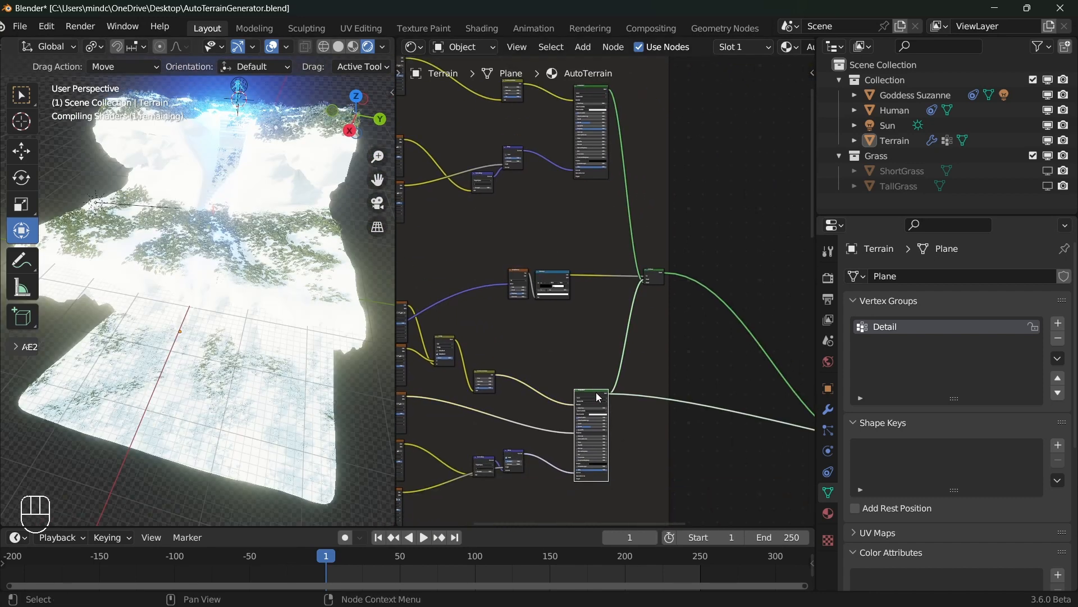
middle_drag(348, 303, 266, 392)
middle_drag(387, 361, 571, 332)
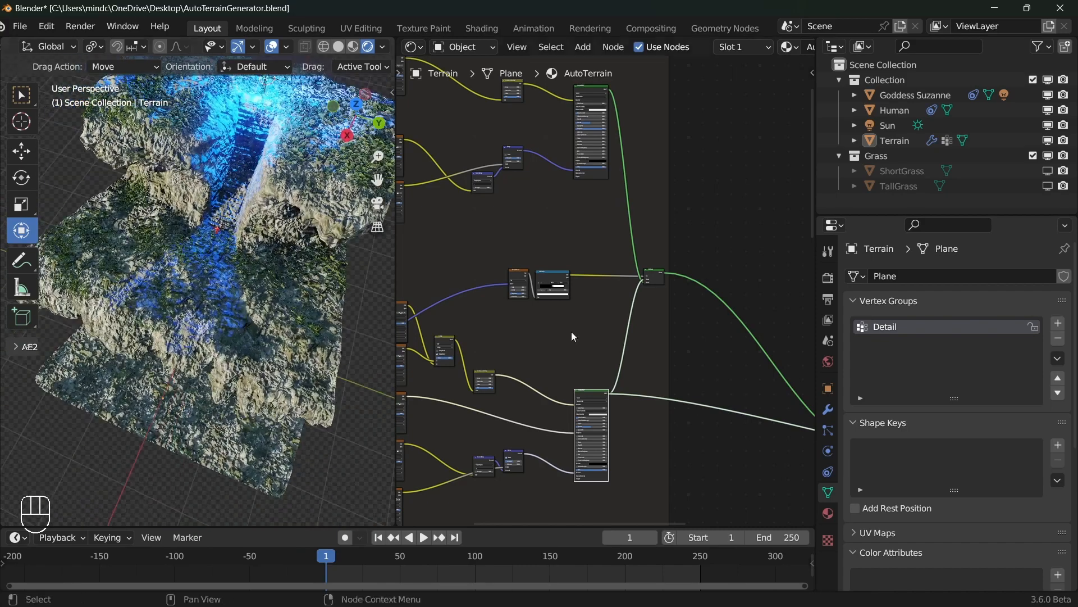
Step: Preview the cliff Mix Shader again and examine the Noise Texture and ColorRamp that blend the two cliff materials
scroll(695, 281, up, 2)
ctrl+shift+click(672, 270)
middle_drag(236, 259, 178, 236)
scroll(590, 301, up, 4)
middle_drag(509, 261, 590, 301)
scroll(591, 298, up, 5)
scroll(598, 298, down, 6)
scroll(584, 371, down, 5)
scroll(534, 323, up, 2)
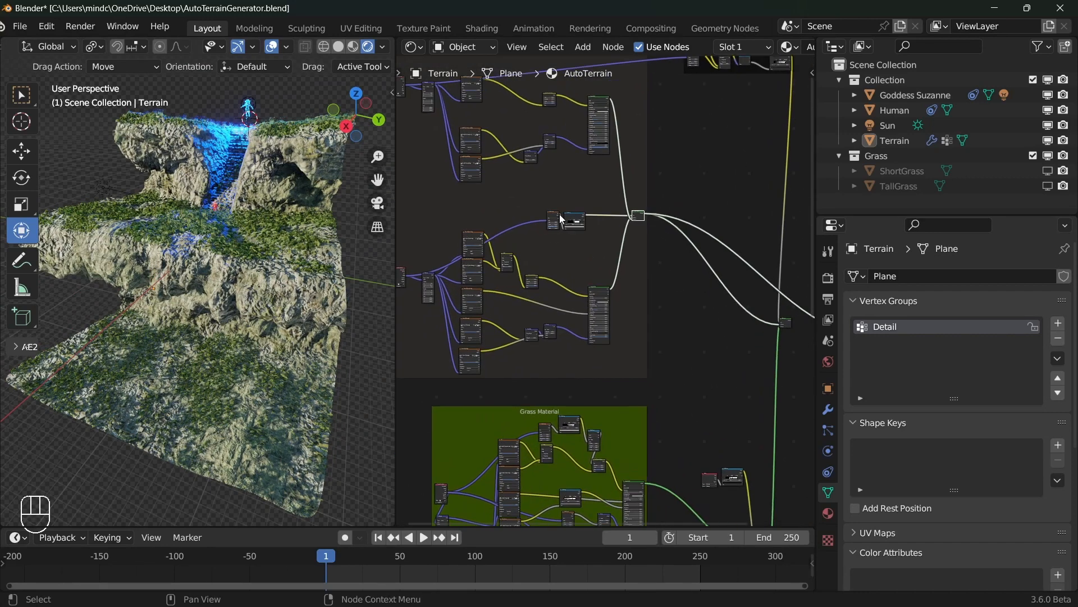
Step: Examine how the cliff, grass and ground material groups connect through the chain of Mix Shaders
middle_drag(619, 365, 541, 118)
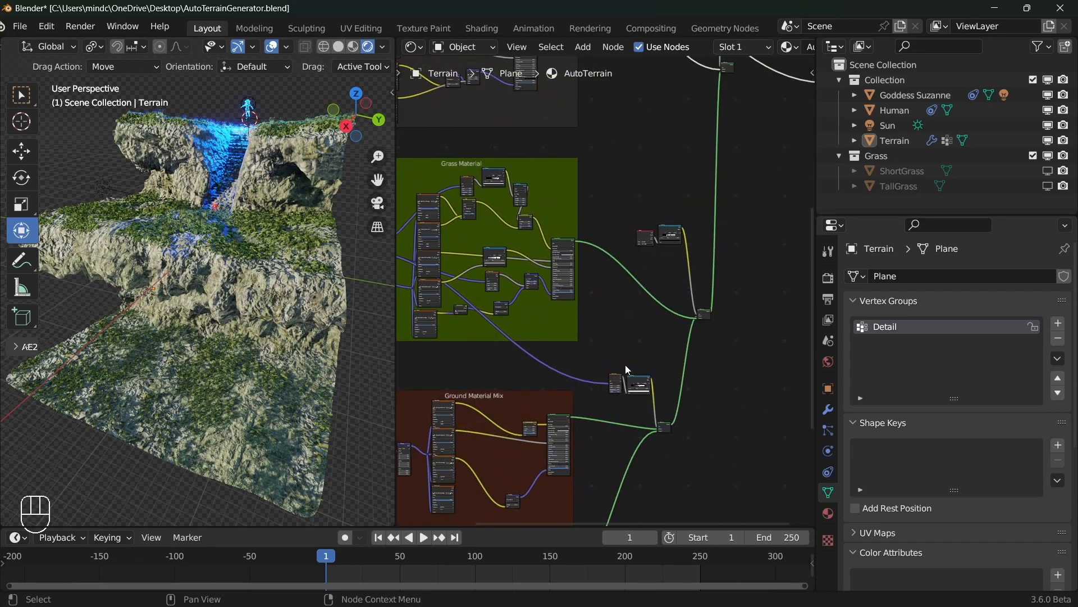
scroll(601, 314, down, 3)
middle_drag(573, 246, 510, 448)
middle_drag(555, 359, 517, 269)
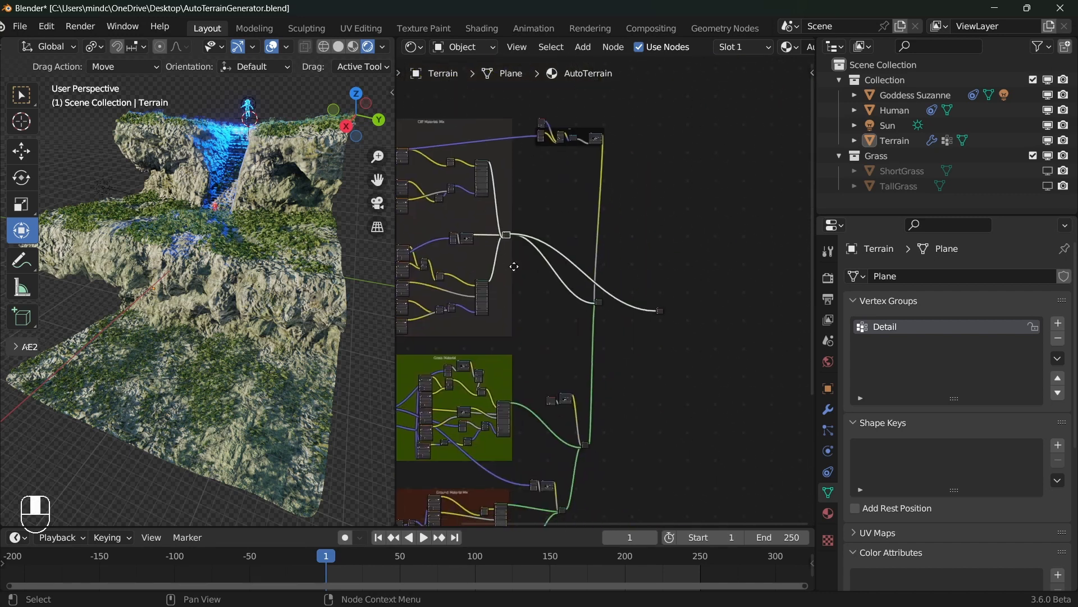
scroll(603, 341, up, 2)
scroll(604, 342, up, 5)
middle_drag(607, 363, 624, 174)
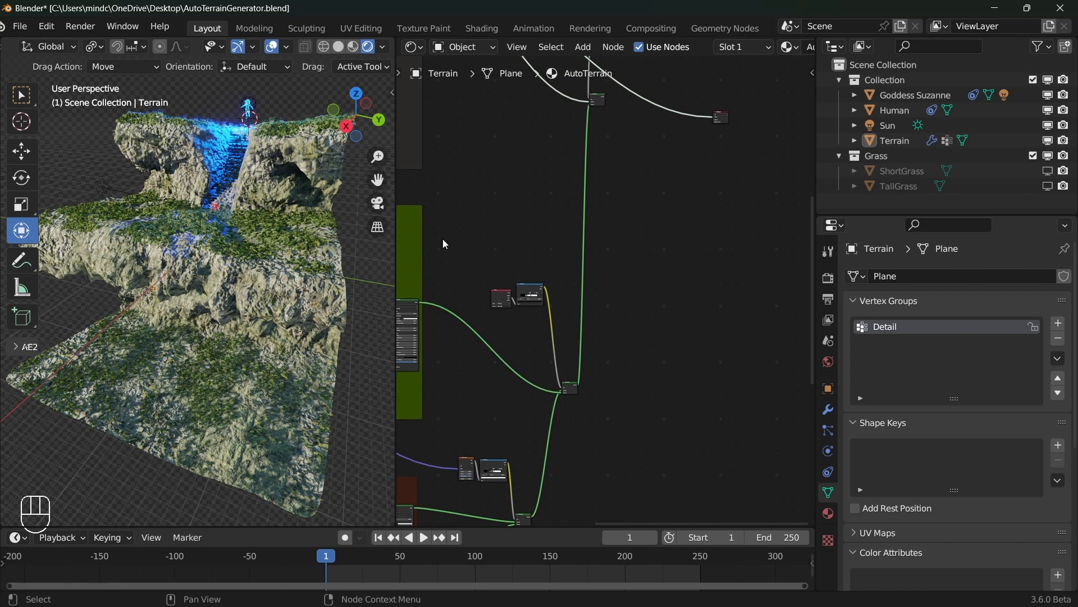
scroll(431, 233, down, 8)
middle_drag(428, 233, 525, 266)
scroll(611, 213, up, 3)
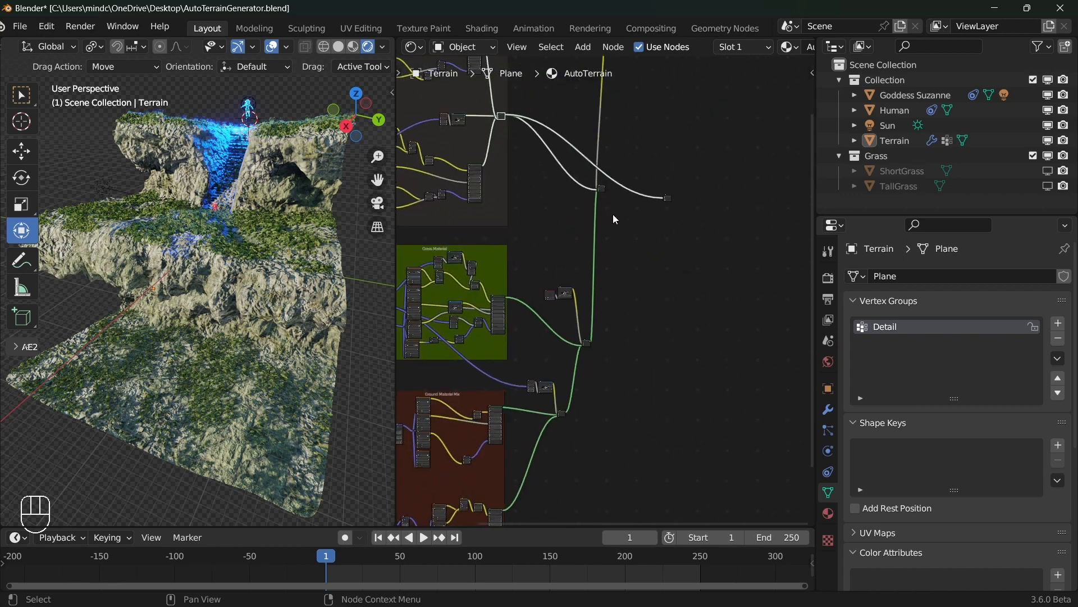
scroll(602, 171, down, 4)
middle_drag(552, 347, 611, 274)
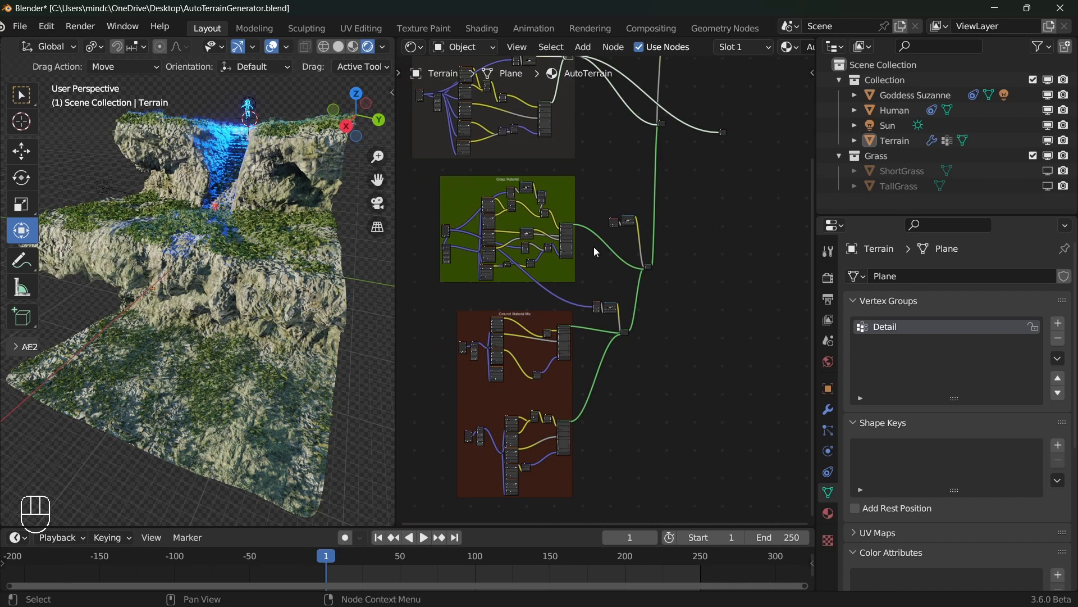
Step: Preview the final Mix Shader that combines the cliffs with the grass and ground on the terrain
middle_drag(647, 120, 577, 298)
scroll(578, 298, up, 3)
scroll(580, 303, up, 3)
ctrl+shift+click(572, 326)
middle_drag(242, 288, 196, 294)
Step: Inspect the Attribute node that feeds the ON geometry attribute into the MASK frame
middle_drag(599, 138, 692, 470)
scroll(507, 201, up, 8)
middle_drag(499, 201, 602, 320)
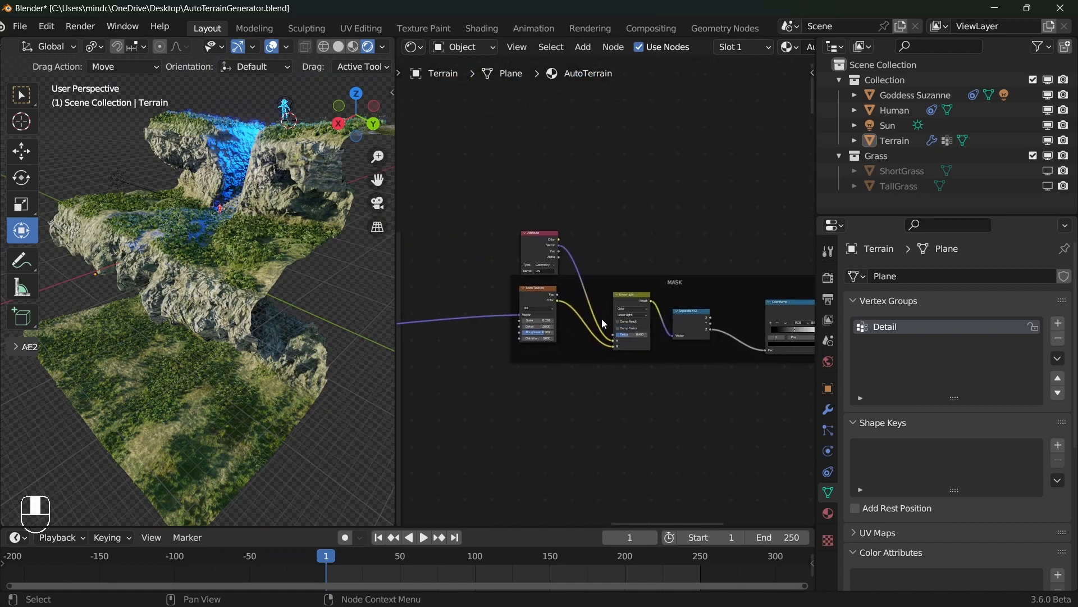
scroll(597, 322, up, 7)
shift+middle_drag(521, 283, 592, 316)
scroll(592, 315, up, 4)
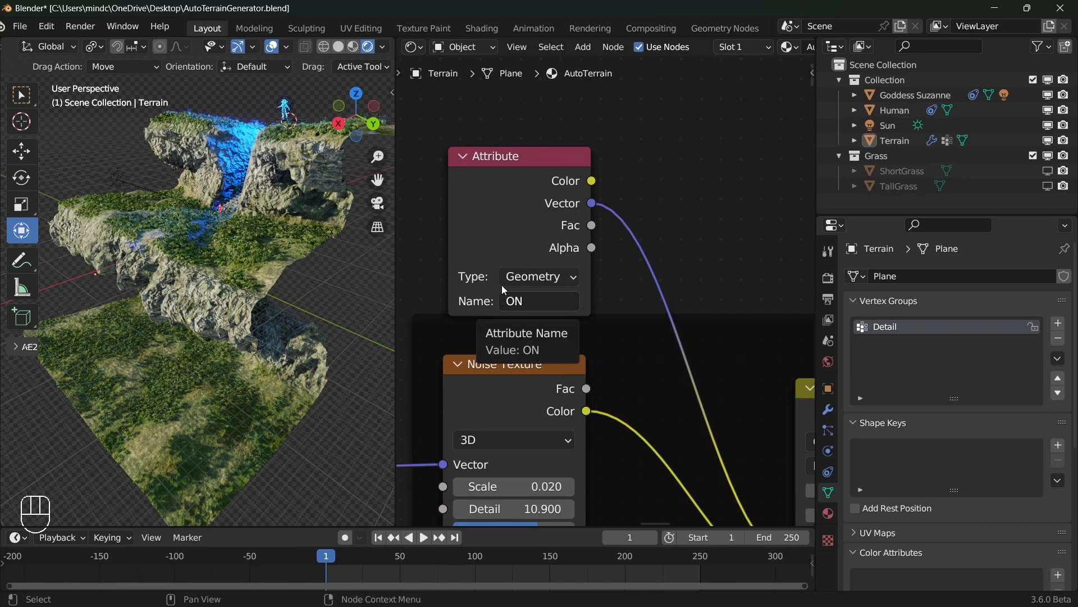
Step: Show the Terrain geometry nodes and locate the Pre-Displacement Normals node that stores the ON attribute
click(414, 46)
click(489, 169)
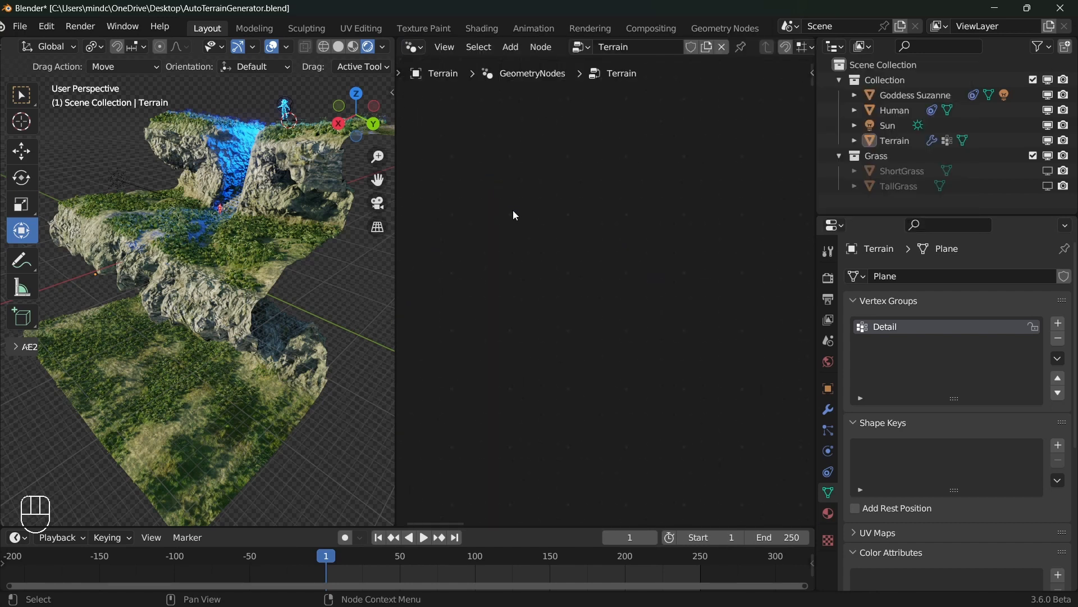
key(a)
key(KP_Decimal)
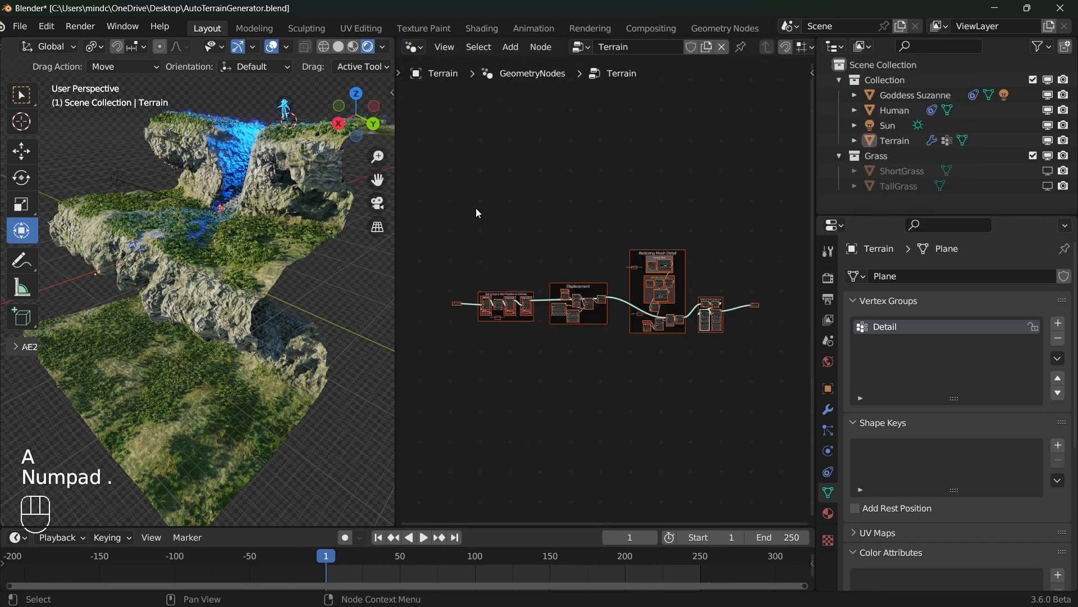
key(a)
key(a)
scroll(612, 258, up, 6)
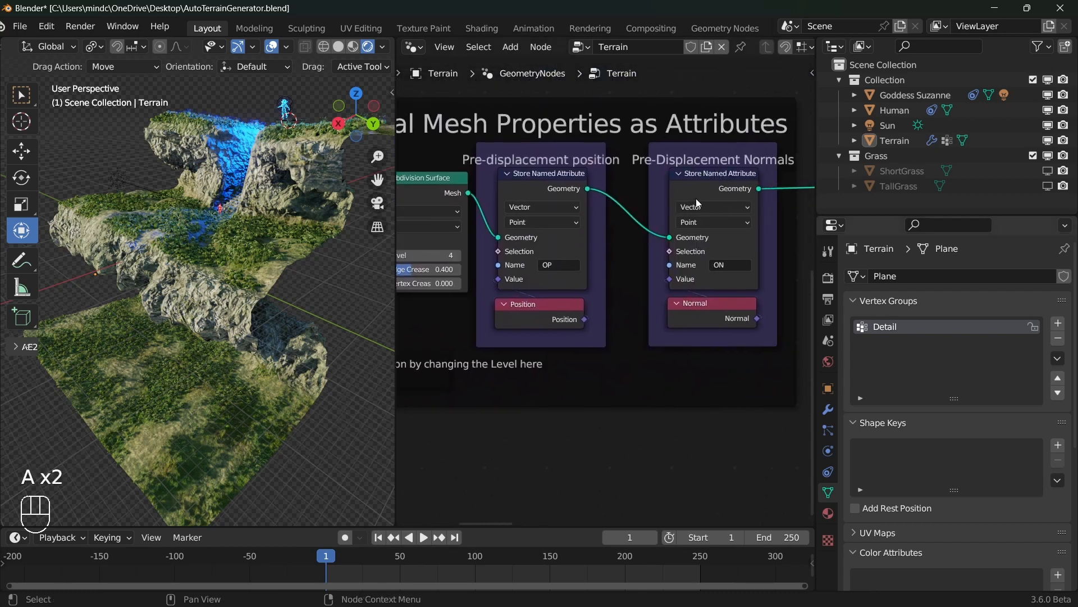
Step: Return to the AutoTerrain shader nodes and preview the MASK frame's Separate XYZ Z output on the terrain
click(410, 47)
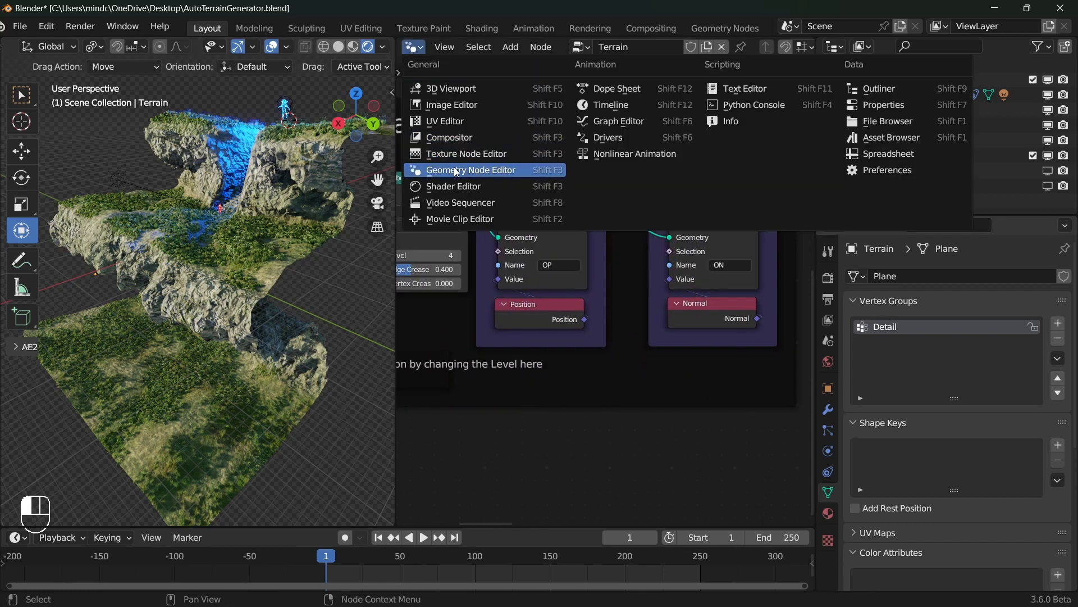
click(452, 186)
scroll(662, 217, down, 8)
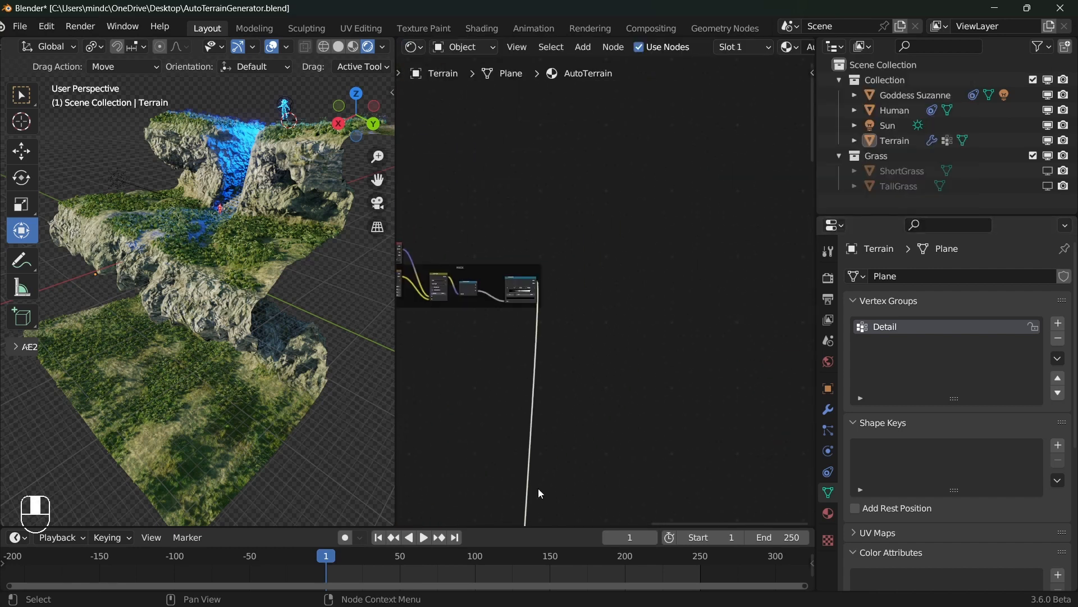
scroll(541, 498, up, 6)
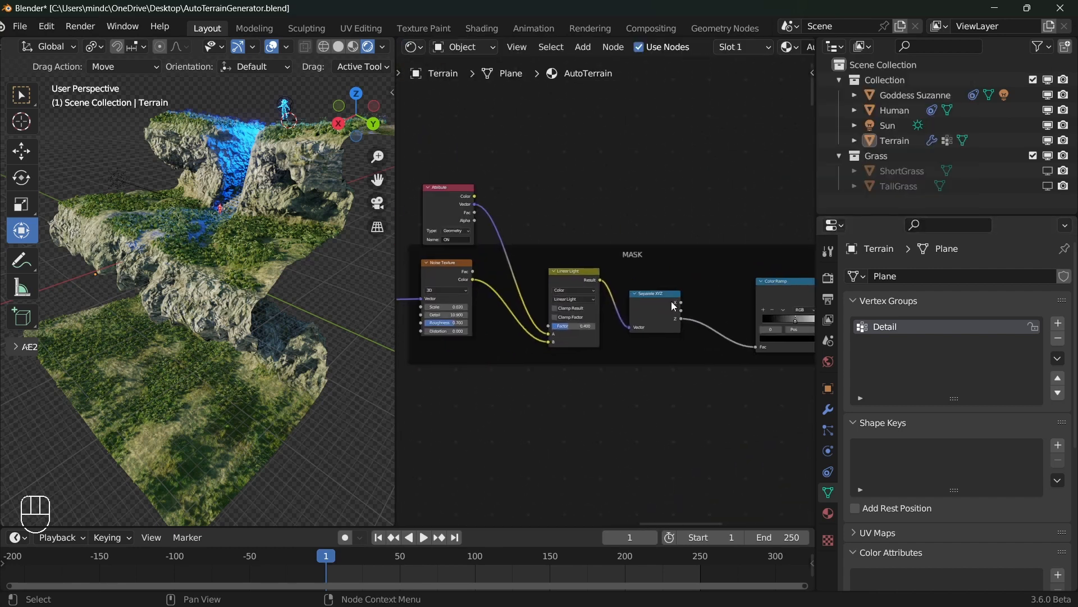
scroll(680, 314, up, 1)
ctrl+shift+click(694, 334)
scroll(722, 317, down, 7)
middle_drag(722, 318, 635, 254)
middle_drag(331, 306, 325, 296)
scroll(562, 281, up, 3)
middle_drag(167, 288, 240, 275)
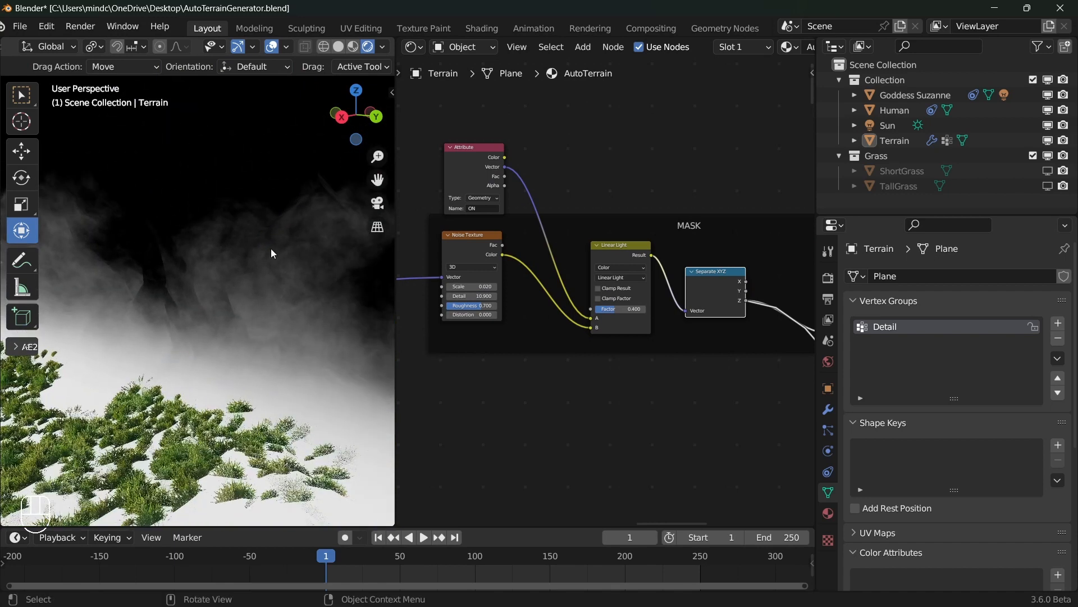
Step: Examine the Linear Light node in the MASK frame and the black-and-white mask across the terrain's cliffs and flats
scroll(585, 365, up, 2)
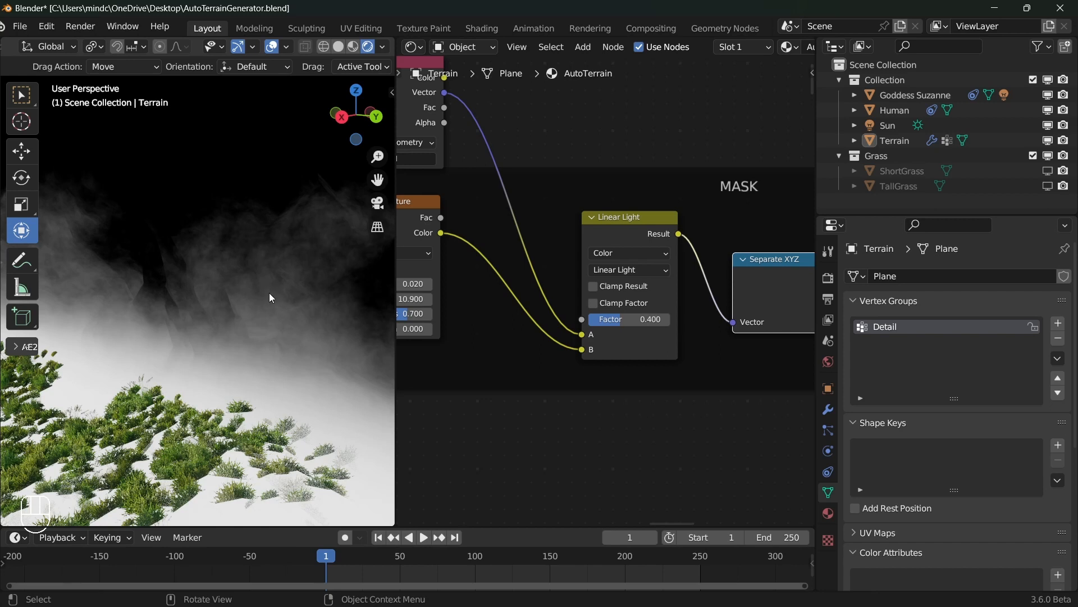
scroll(853, 351, down, 2)
scroll(289, 263, down, 3)
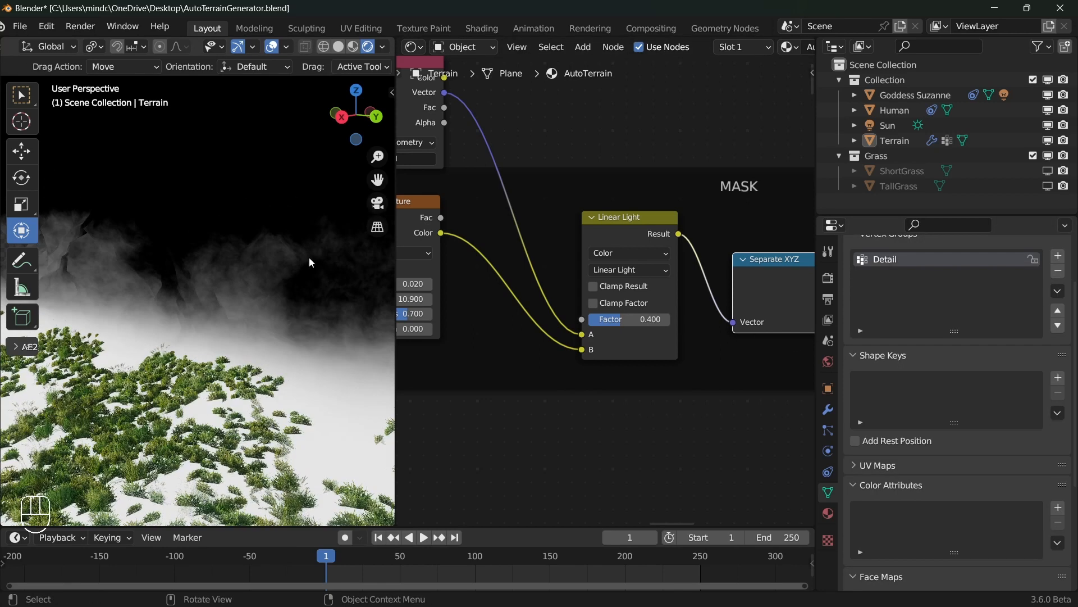
scroll(617, 357, down, 6)
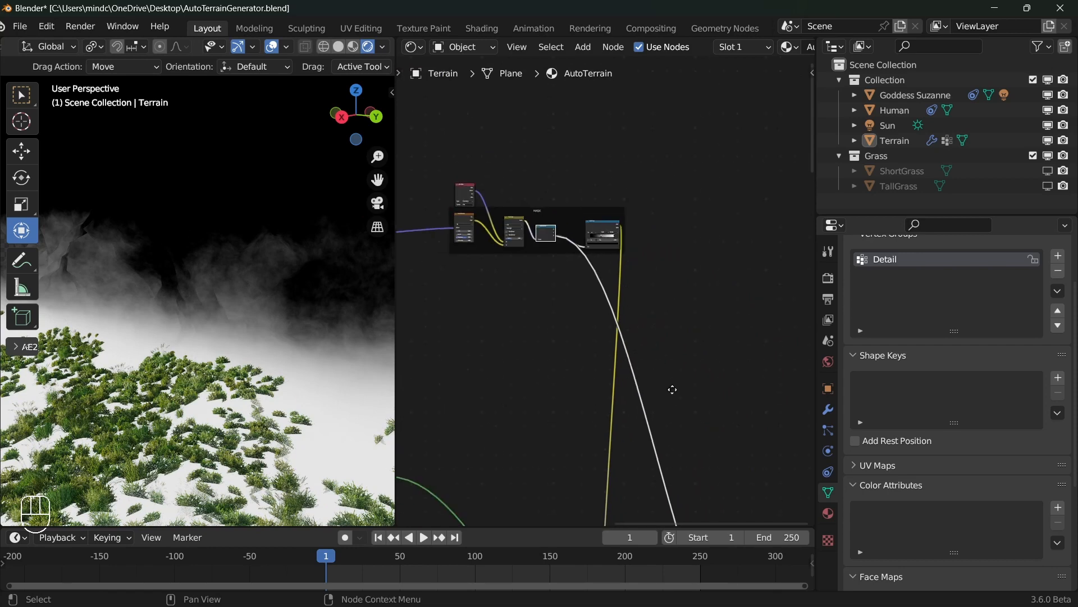
middle_drag(673, 394, 671, 379)
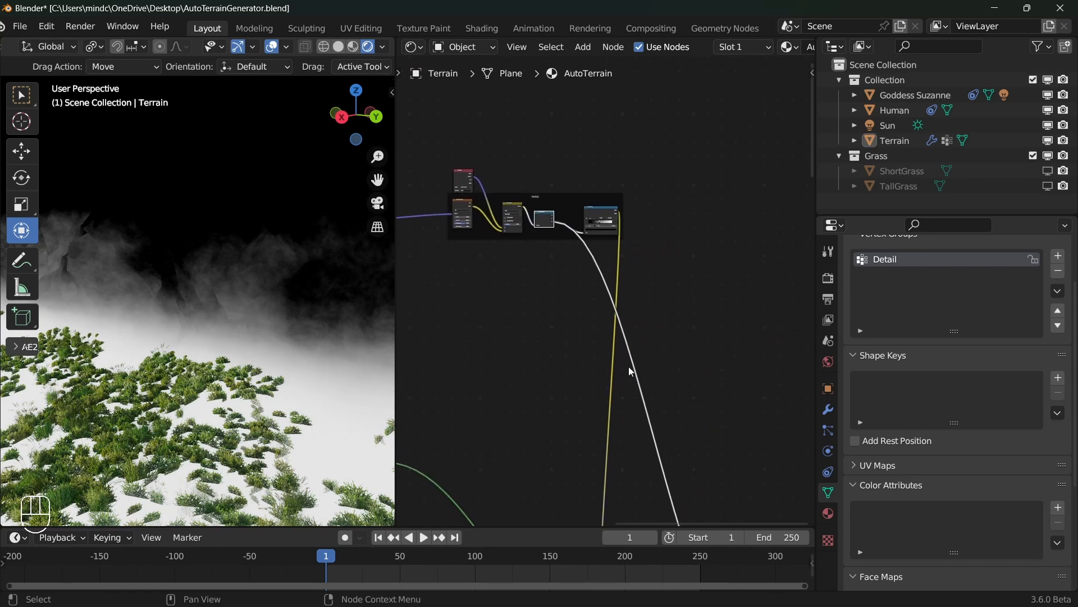
scroll(649, 387, down, 3)
middle_drag(295, 300, 270, 312)
scroll(262, 309, down, 5)
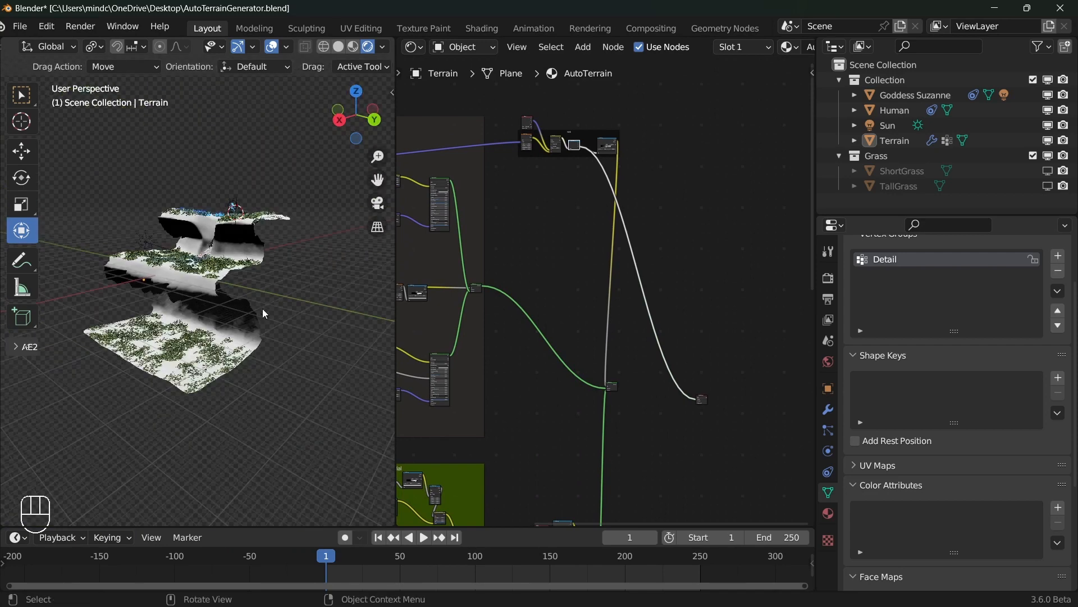
scroll(253, 285, up, 6)
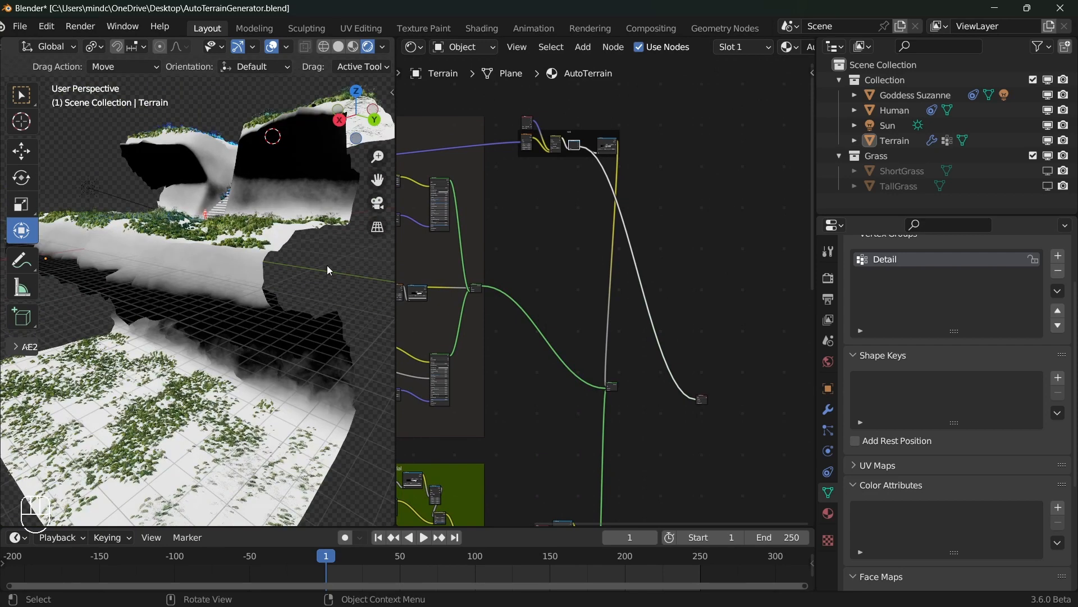
Step: Review the full AutoTerrain node tree around the Mix Shader driven by the cliff mask
middle_drag(638, 386, 651, 335)
scroll(620, 338, up, 5)
scroll(612, 329, down, 11)
scroll(574, 331, up, 1)
middle_drag(578, 318, 685, 251)
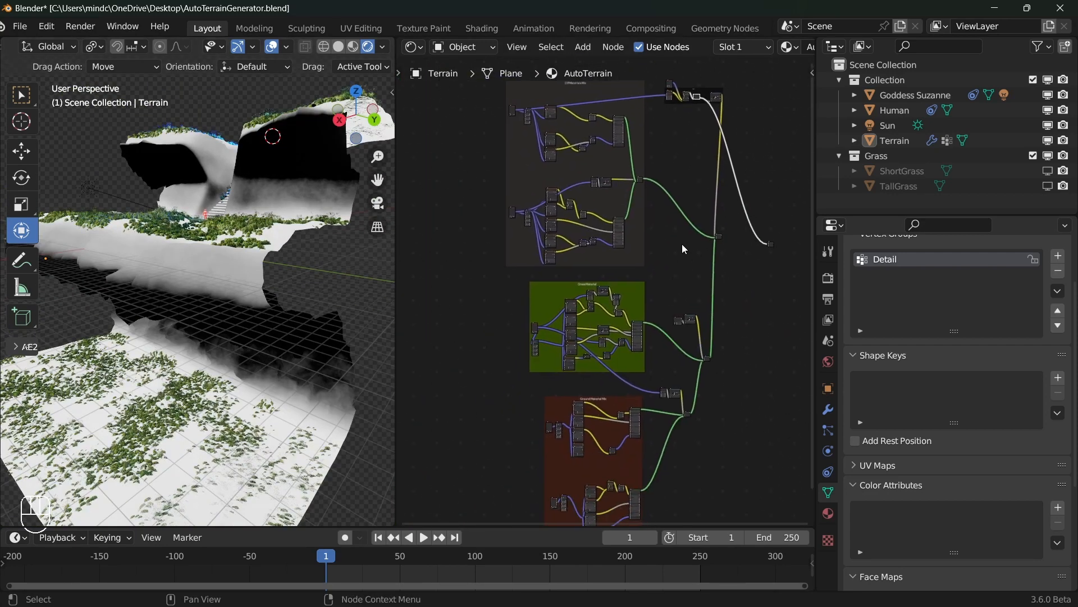
Step: Preview the Mix Shader that combines the Cliff Materials Mix with the grass and ground shaders on the terrain
middle_drag(638, 400, 655, 296)
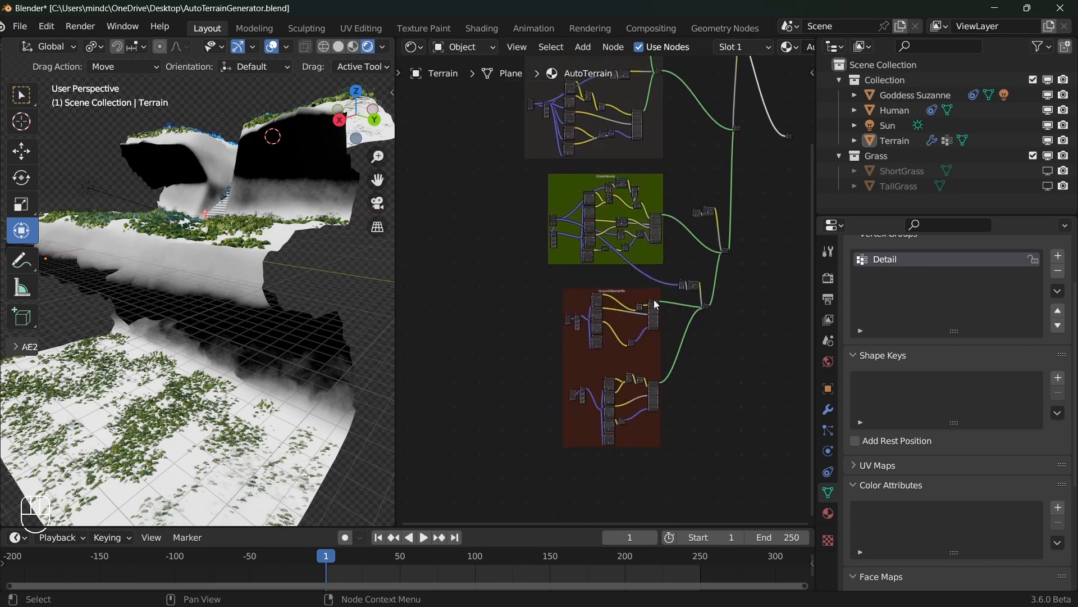
scroll(663, 311, up, 5)
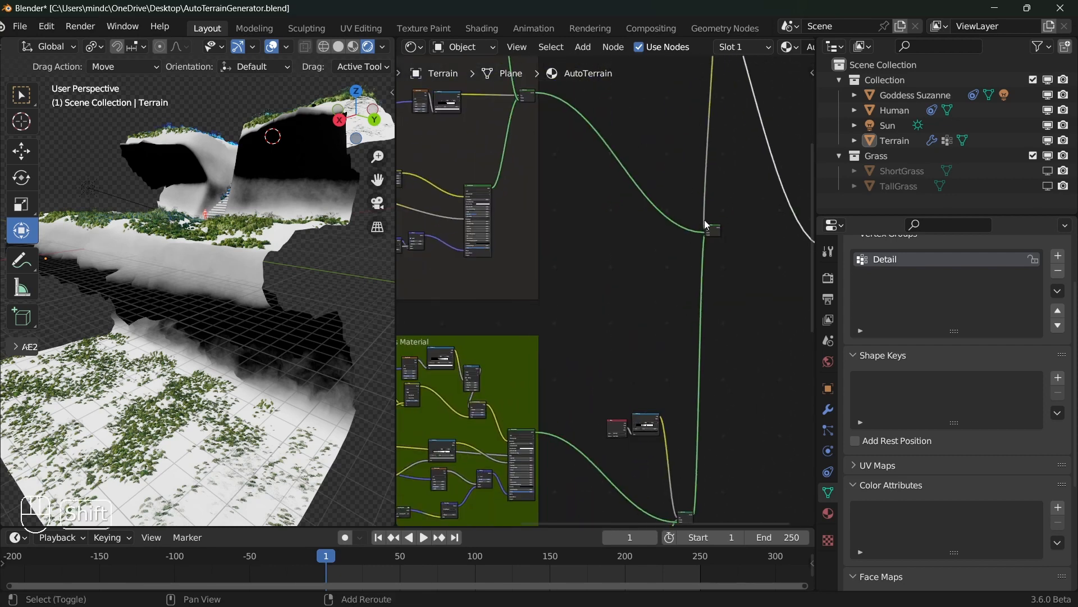
ctrl+shift+click(714, 230)
middle_drag(255, 255, 276, 228)
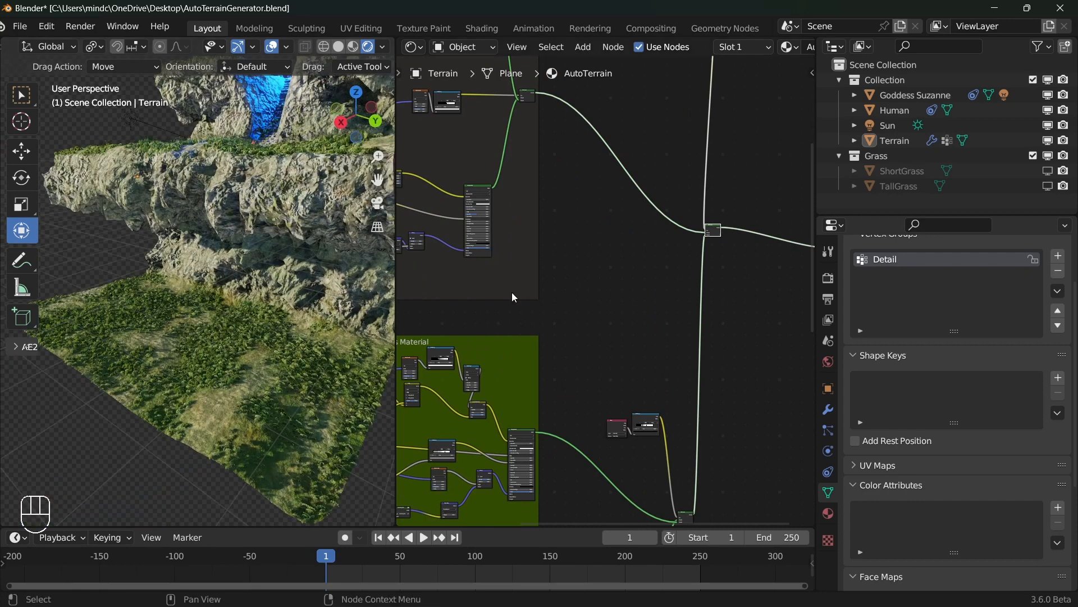
Step: Examine the Cliff Materials Mix frame and the cliff and grass textures across the whole terrain
scroll(632, 338, down, 3)
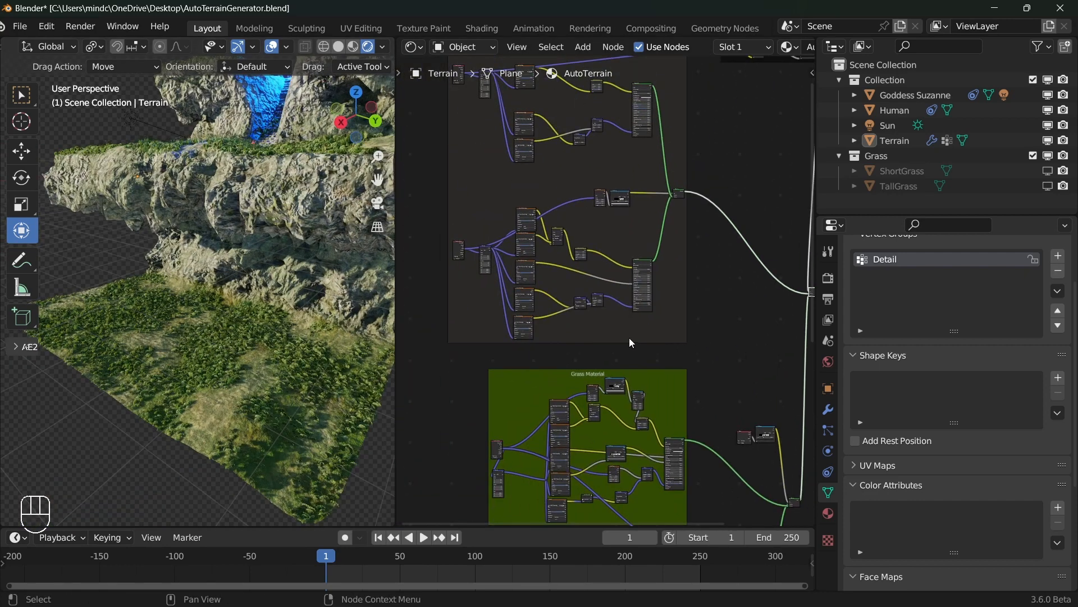
scroll(630, 338, up, 4)
middle_drag(552, 327, 679, 382)
middle_drag(325, 256, 256, 314)
scroll(280, 276, up, 3)
middle_drag(257, 315, 190, 273)
scroll(122, 249, down, 6)
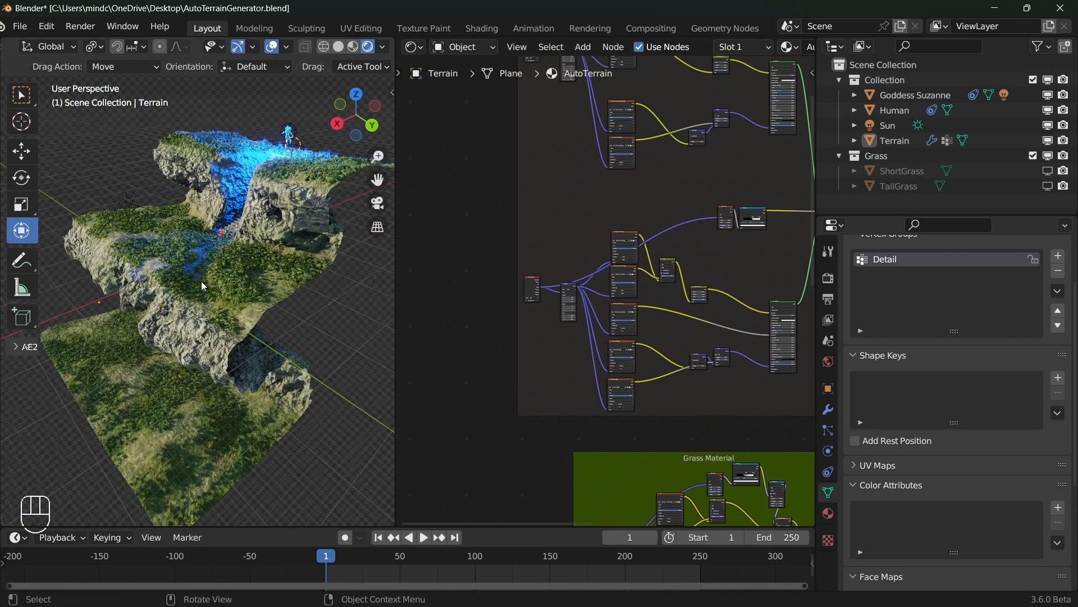
Step: Examine the rock_0006_color_2k.jpg texture node in the cliff mix against the rock faces of the terrain
scroll(546, 336, up, 8)
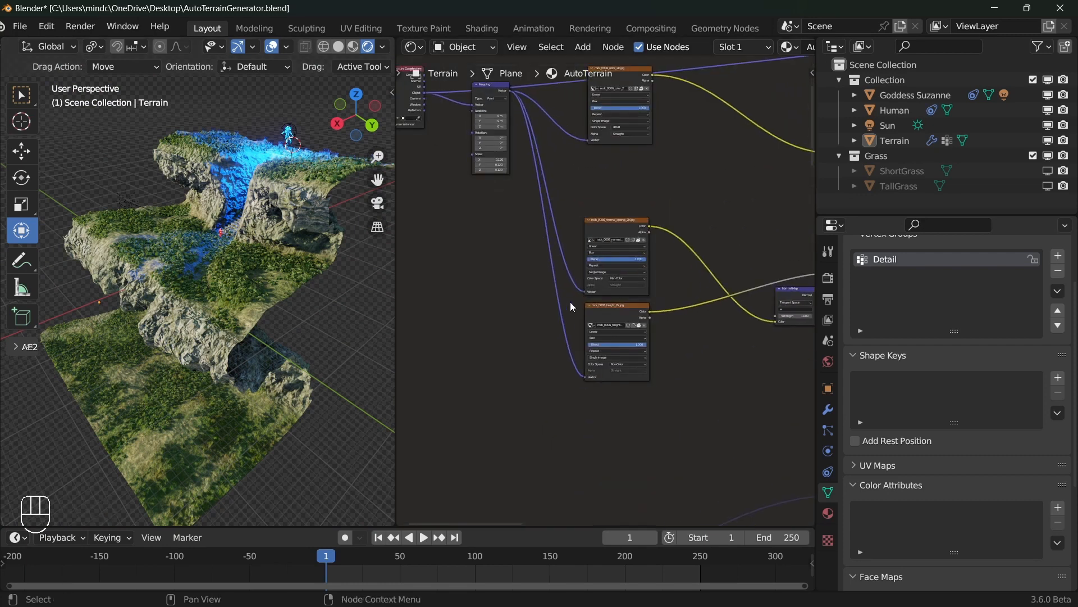
middle_drag(616, 236, 625, 522)
scroll(638, 188, up, 4)
middle_drag(636, 191, 631, 278)
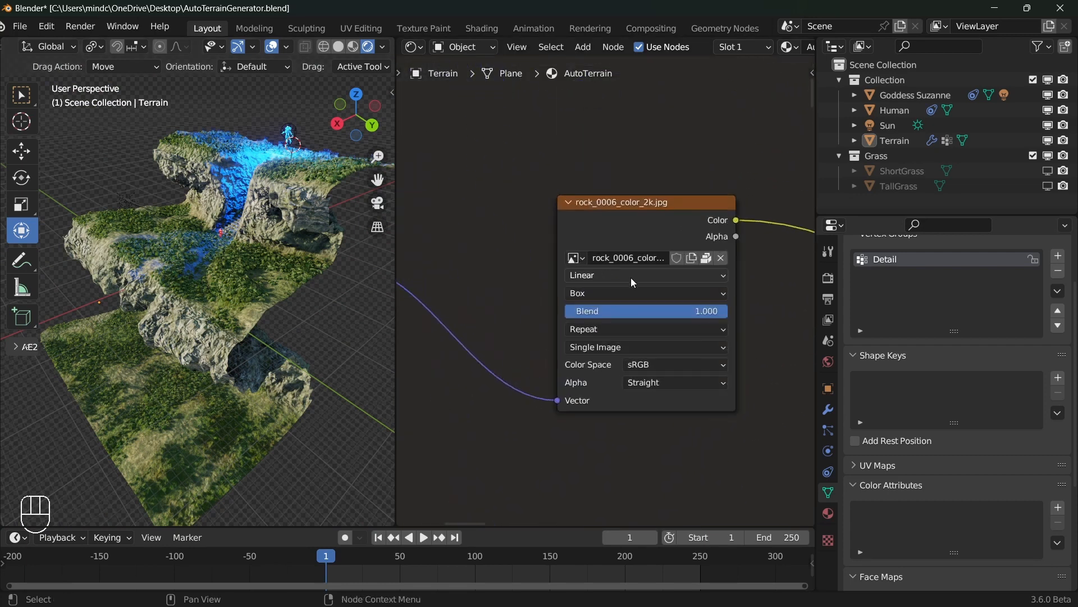
scroll(235, 257, up, 6)
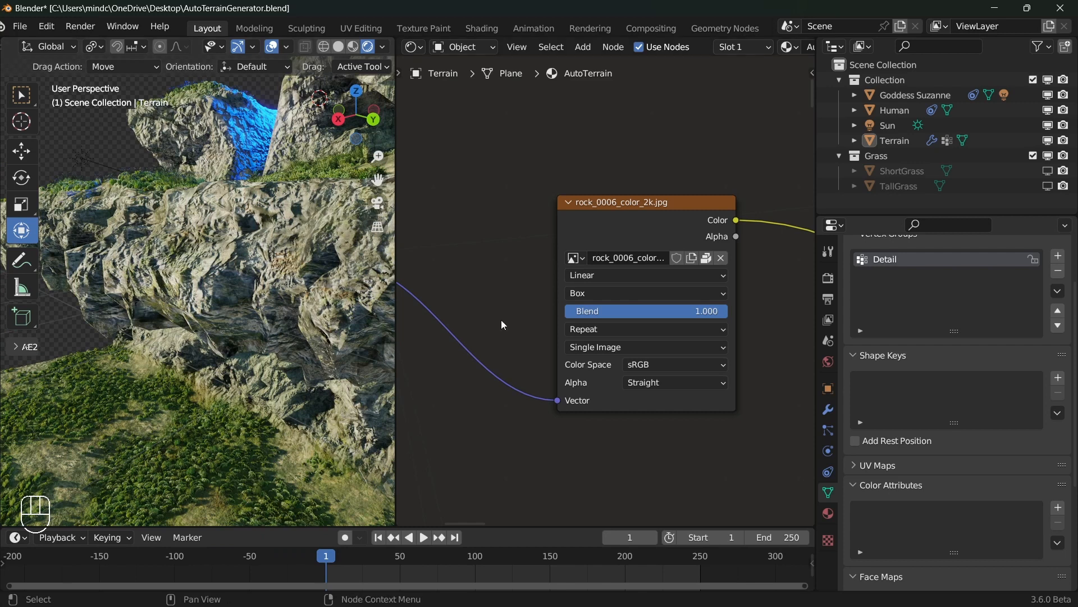
scroll(237, 281, down, 6)
middle_drag(238, 279, 243, 269)
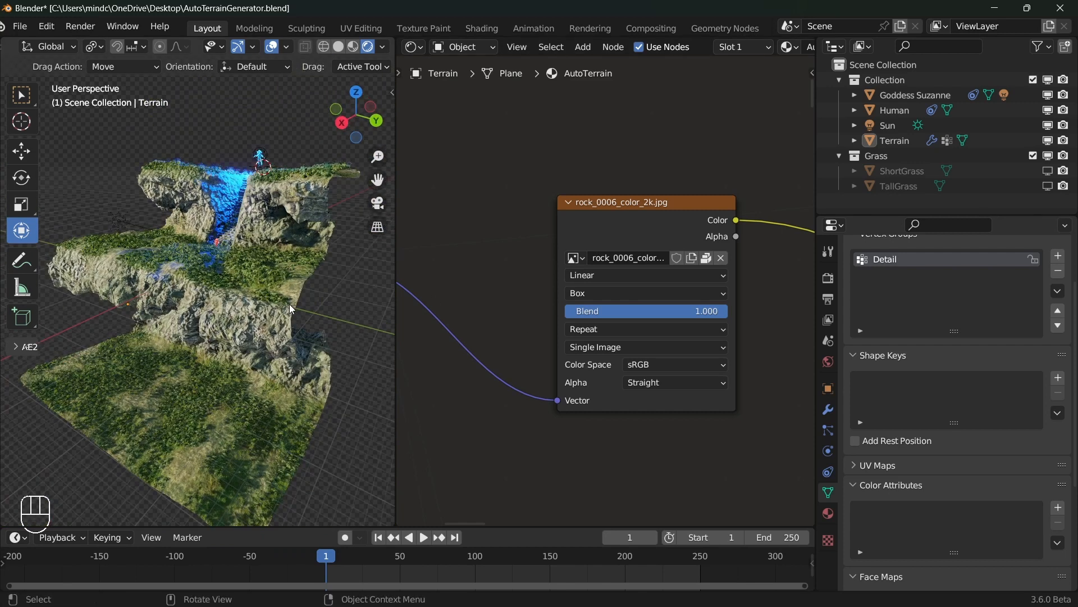
scroll(290, 305, up, 3)
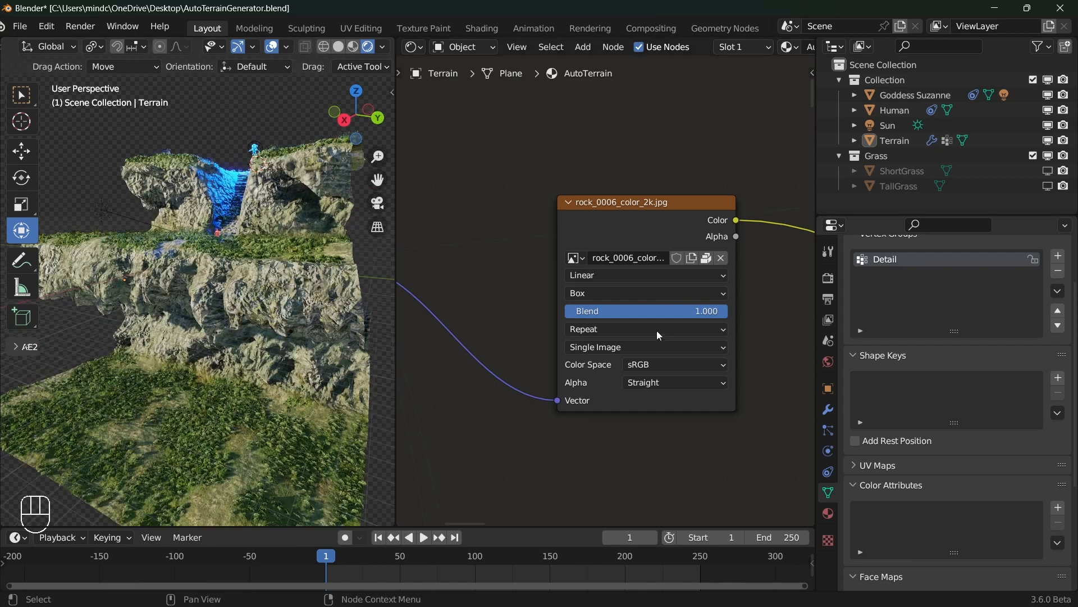
middle_drag(371, 298, 22, 316)
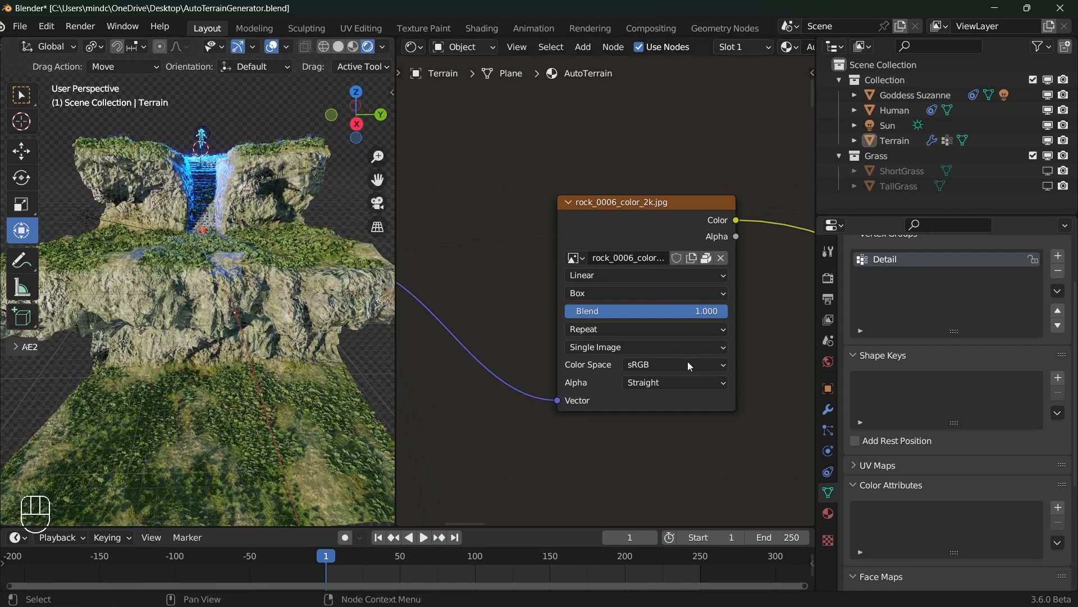
Step: Set the rock_0006_color_2k.jpg texture's projection to Box and its Blend to 1.000, checking the cliff faces
scroll(595, 287, up, 2)
click(587, 295)
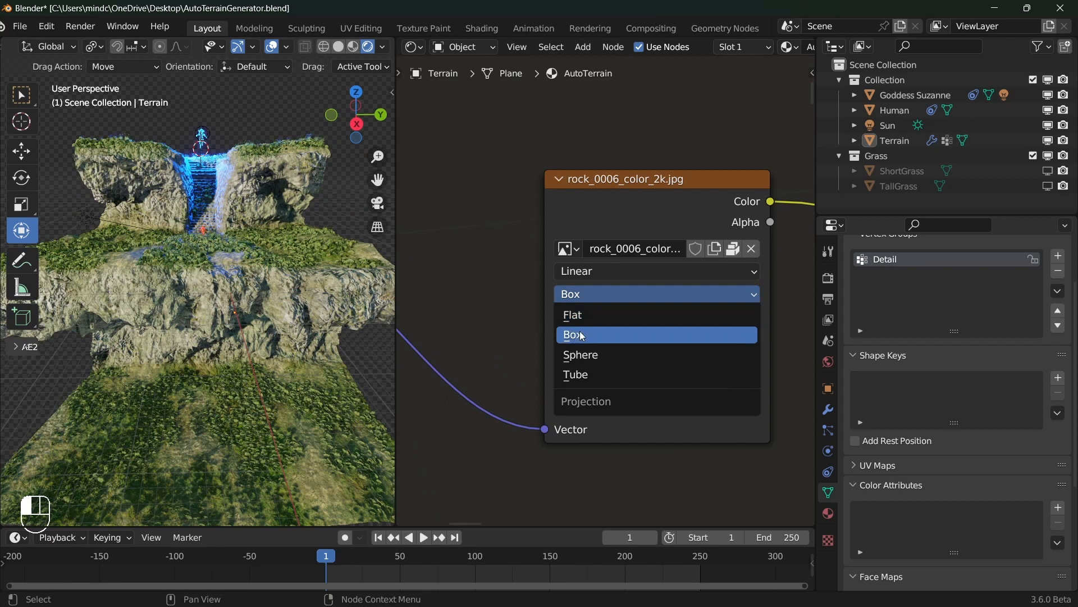
click(598, 339)
scroll(114, 238, down, 4)
middle_drag(147, 271, 134, 153)
middle_drag(269, 264, 79, 197)
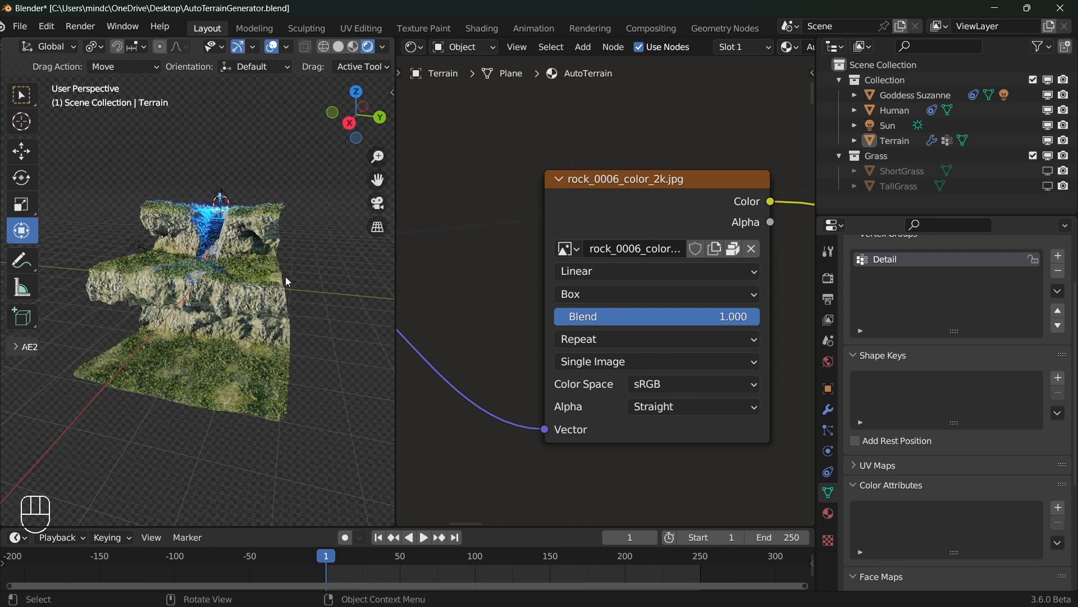
scroll(285, 277, up, 7)
middle_drag(259, 258, 281, 242)
drag(694, 317, 760, 316)
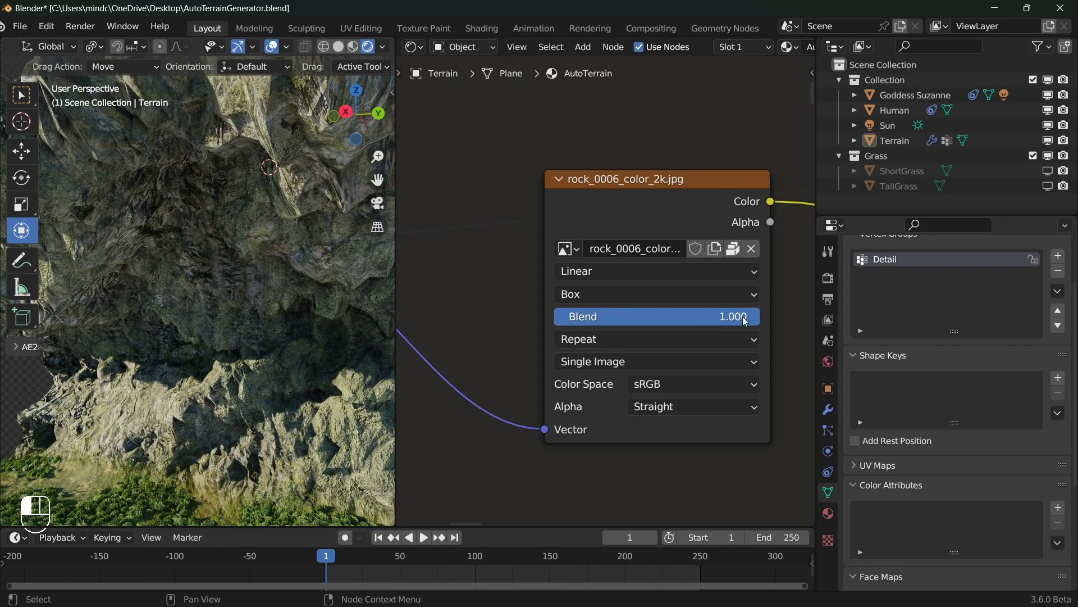
Step: Look over the image texture nodes from the Cliff Materials Mix down to the Grass Material frame
scroll(655, 364, down, 5)
scroll(653, 387, down, 12)
middle_drag(650, 402, 645, 315)
scroll(646, 317, down, 6)
middle_drag(642, 488, 594, 324)
scroll(597, 305, up, 4)
scroll(594, 324, up, 10)
scroll(586, 316, down, 11)
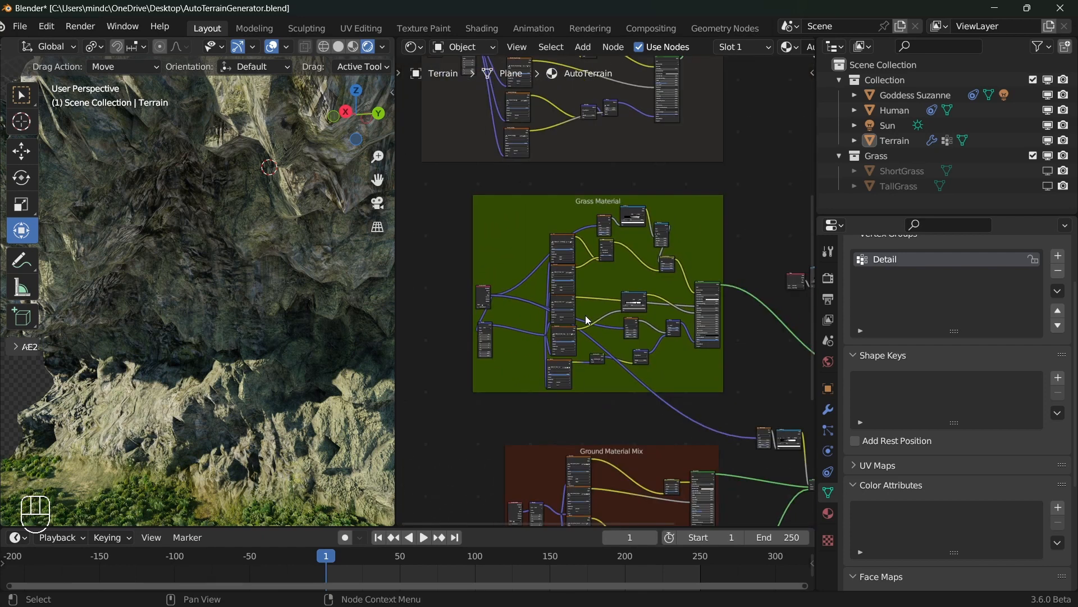
Step: Examine how the Texture Coordinate node's Object output feeds the Mapping node and the rock_0006 textures
middle_drag(565, 173, 595, 337)
scroll(558, 298, up, 10)
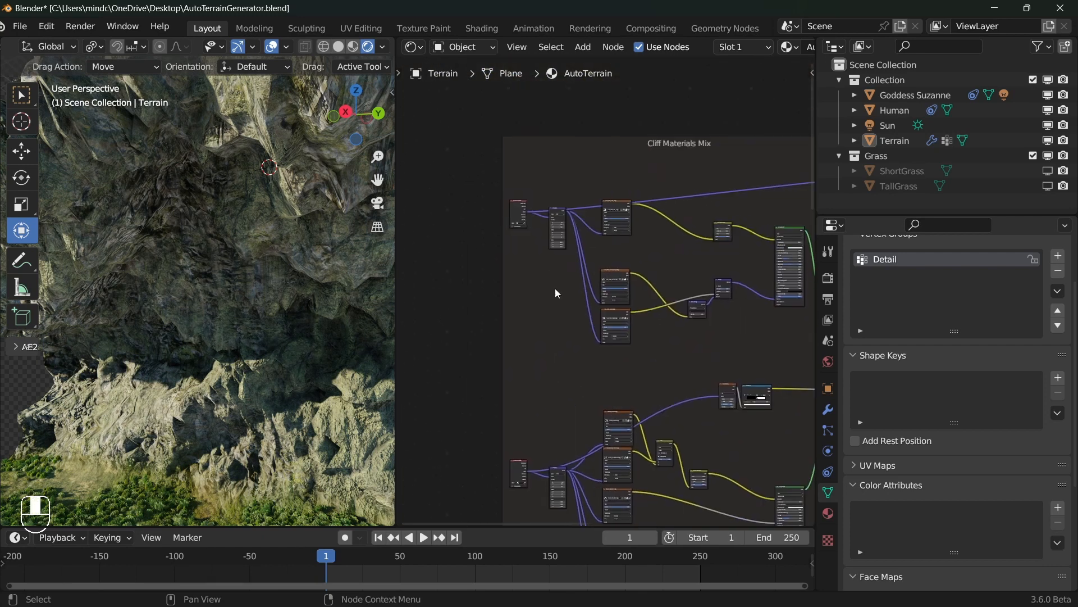
scroll(557, 245, up, 6)
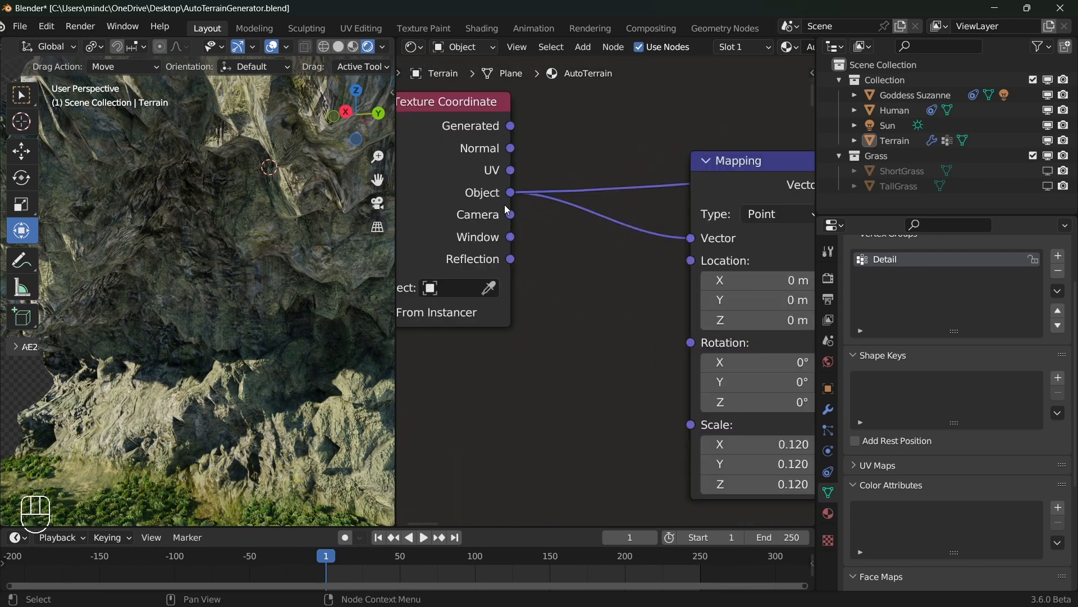
scroll(686, 218, down, 7)
middle_drag(710, 187, 450, 206)
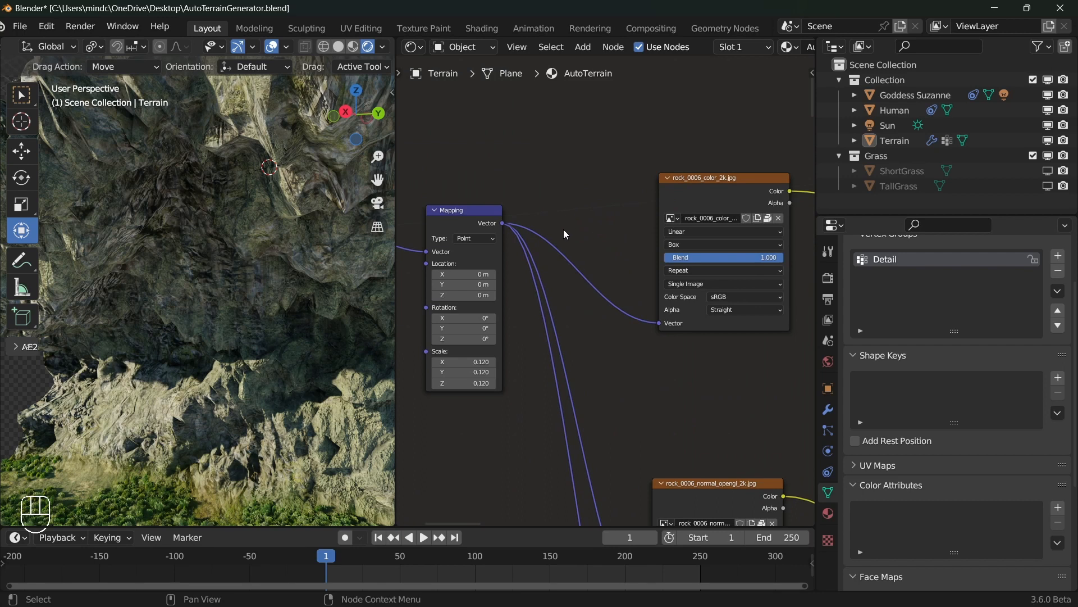
Step: Review the whole AutoTerrain node tree and the terrain, from the cliff, grass and ground frames to the material output
scroll(561, 228, down, 5)
scroll(213, 314, down, 8)
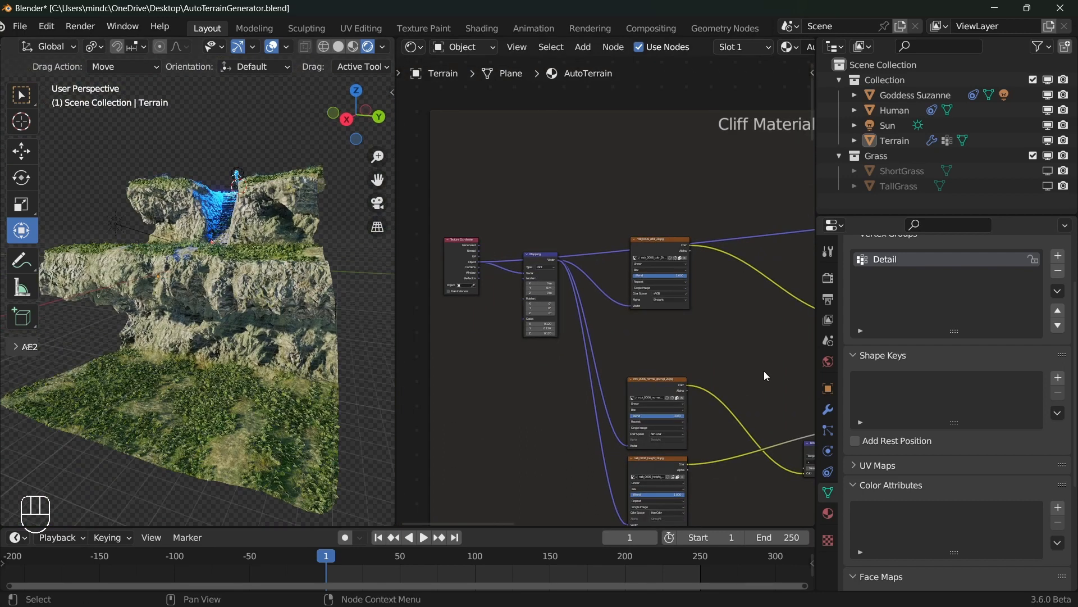
scroll(764, 376, down, 8)
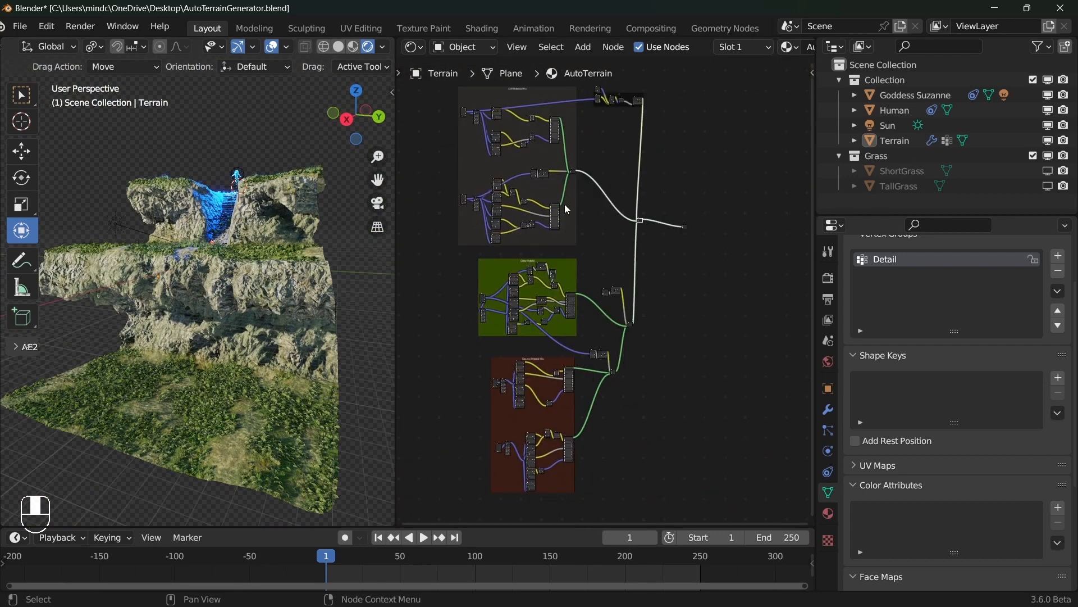
scroll(568, 209, up, 2)
middle_drag(578, 188, 640, 217)
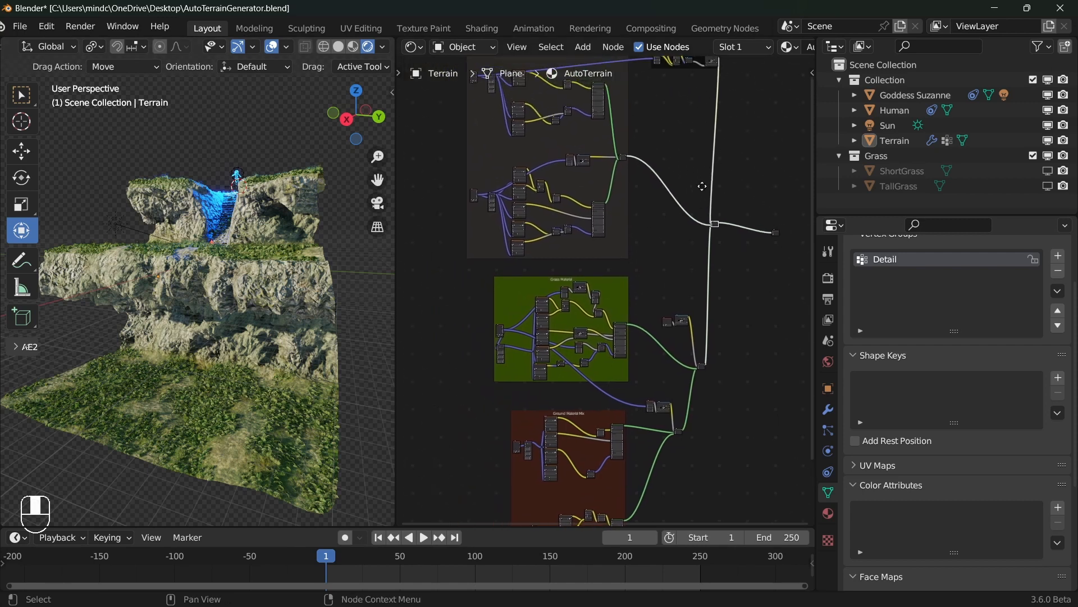
middle_drag(700, 186, 655, 264)
scroll(766, 52, down, 5)
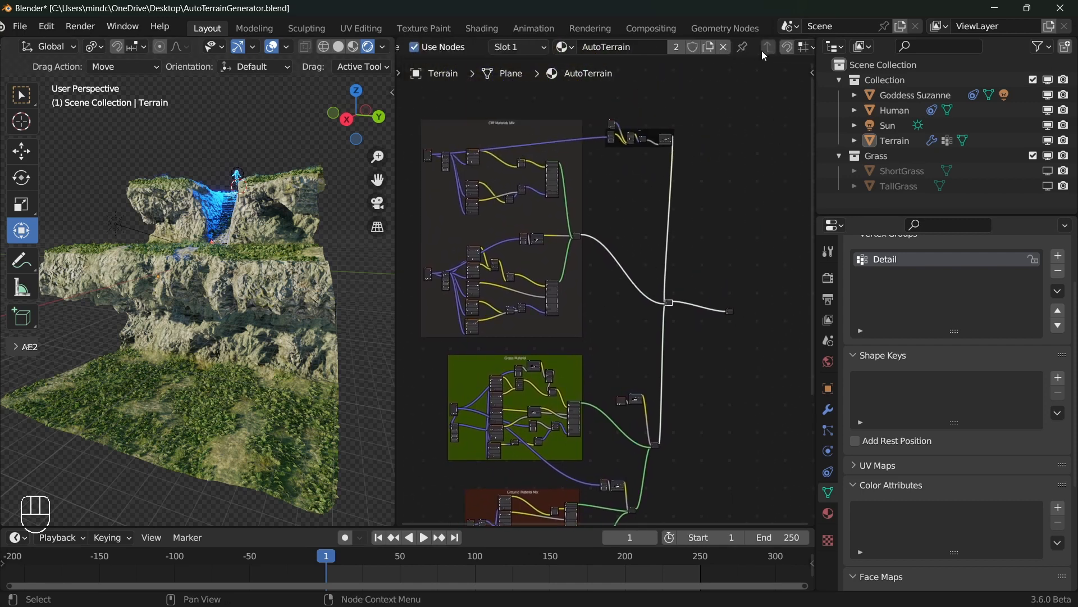
Step: Inspect the cliff faces up close alongside the rock_0006 color texture in the Cliff Materials Mix frame
scroll(158, 274, up, 2)
scroll(159, 274, up, 3)
scroll(577, 292, down, 2)
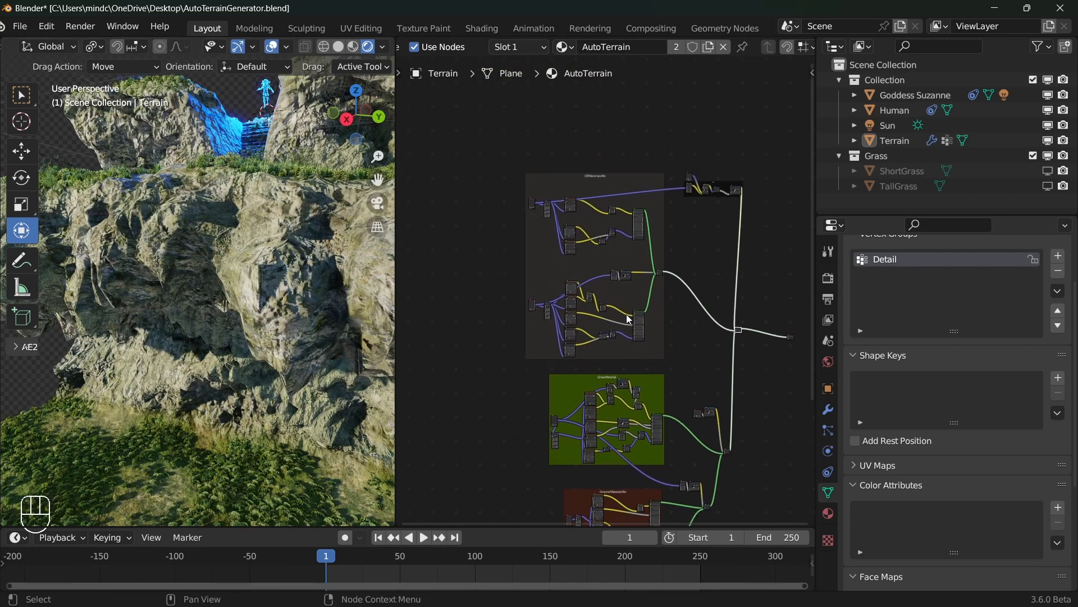
scroll(568, 292, up, 2)
middle_drag(546, 184, 637, 248)
scroll(632, 243, up, 4)
scroll(637, 248, up, 1)
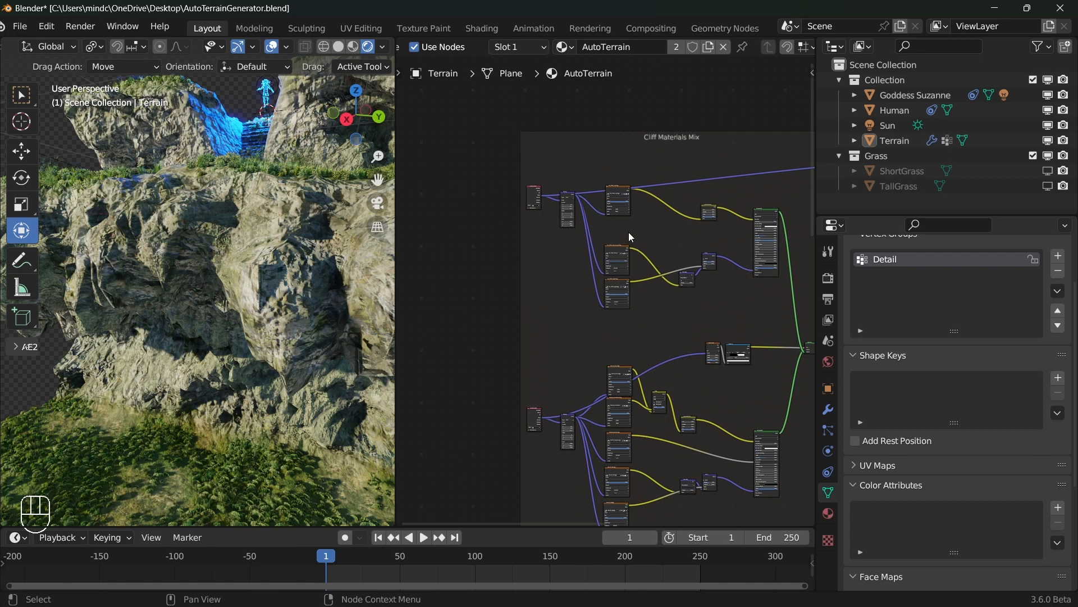
scroll(629, 232, up, 5)
middle_drag(568, 101, 584, 187)
scroll(585, 187, up, 5)
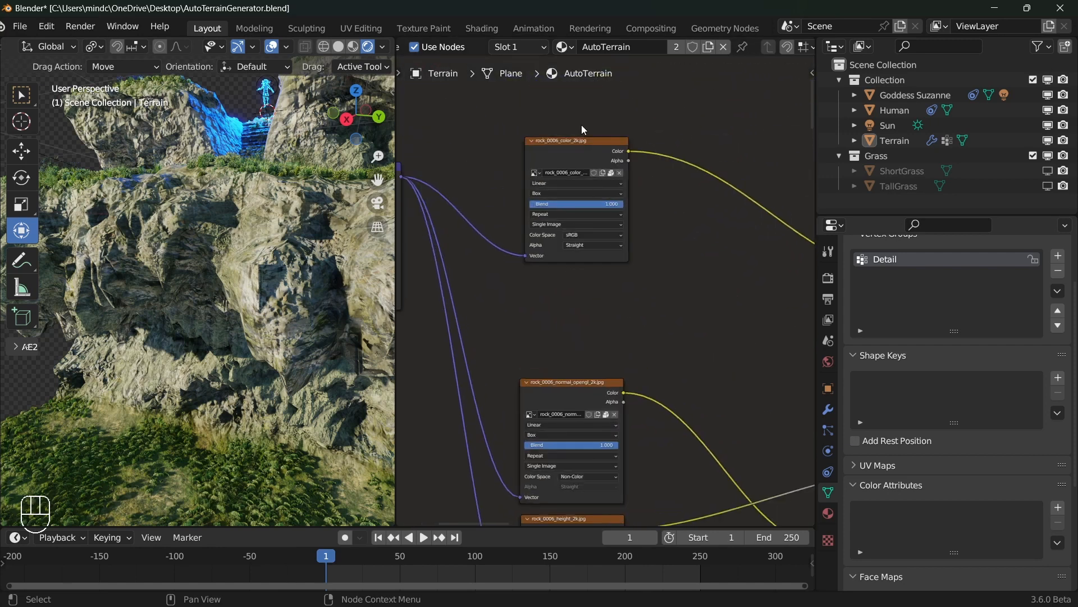
scroll(305, 235, down, 3)
scroll(304, 235, up, 2)
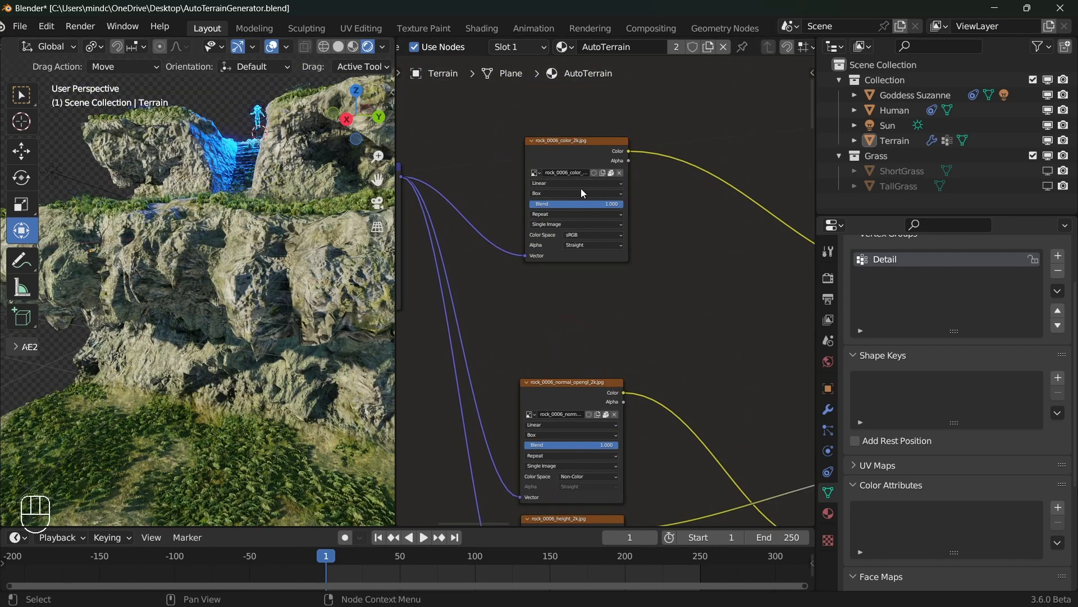
scroll(566, 212, up, 2)
middle_drag(177, 254, 204, 327)
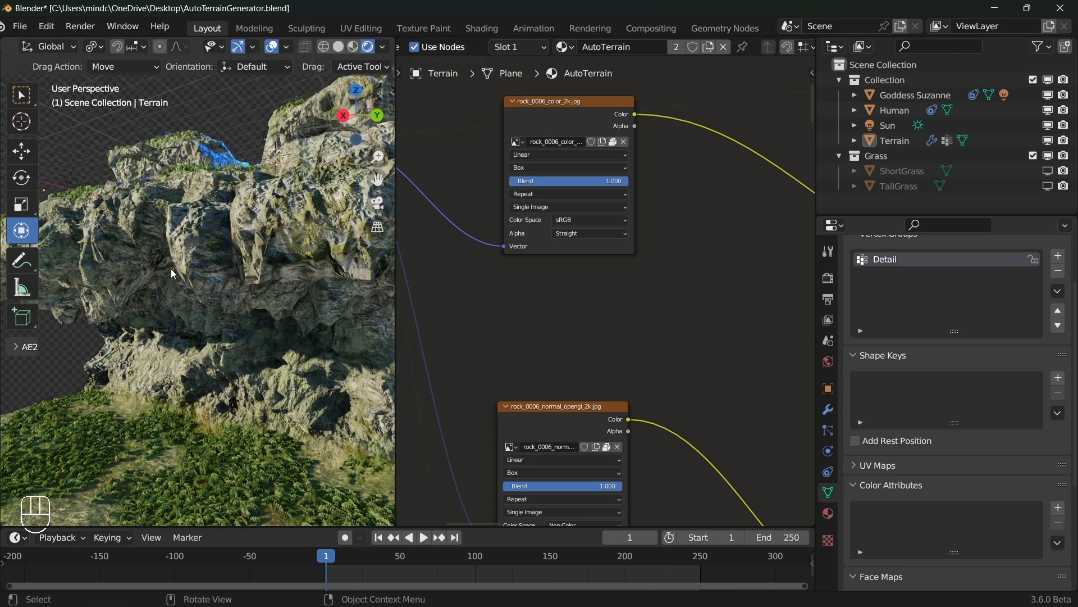
Step: Trace the rock_0006 color, normal and height textures through to the cliff's Principled BSDF
scroll(538, 307, down, 2)
middle_drag(595, 406, 538, 377)
scroll(537, 373, up, 1)
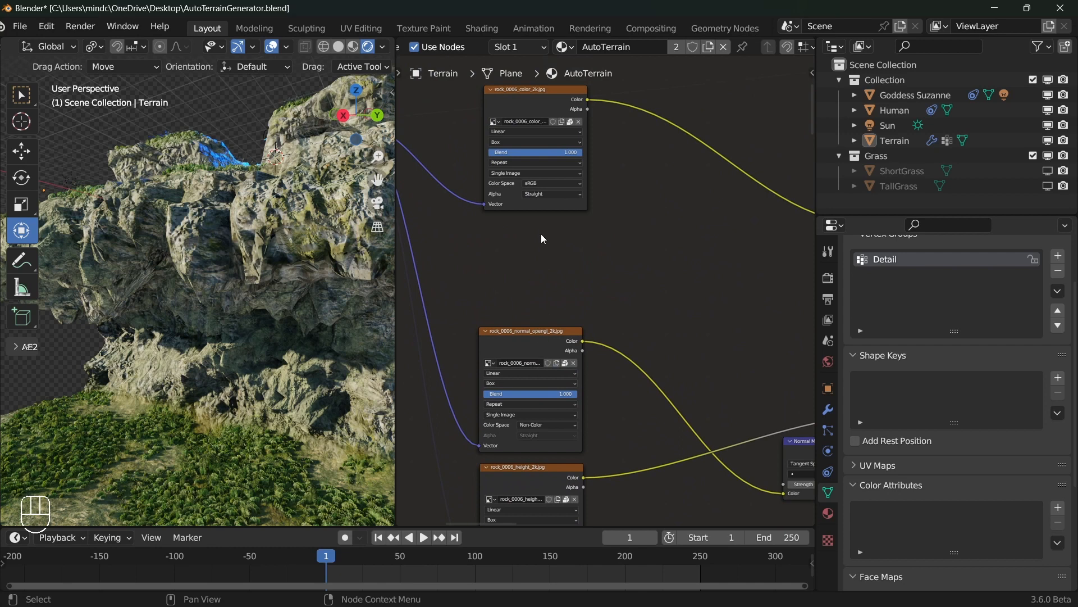
middle_drag(534, 178, 544, 208)
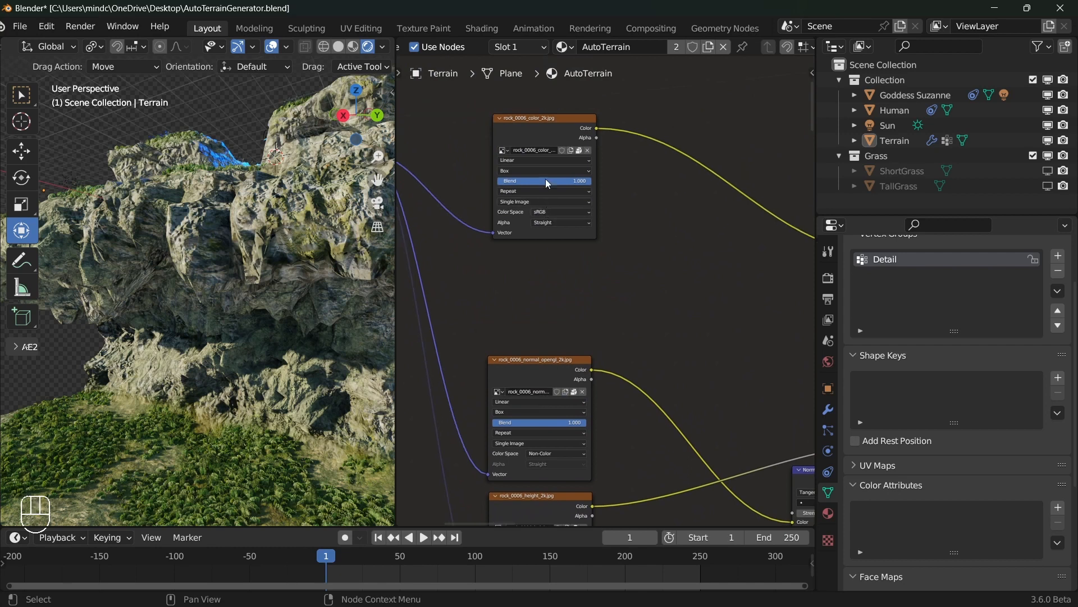
scroll(542, 158, up, 1)
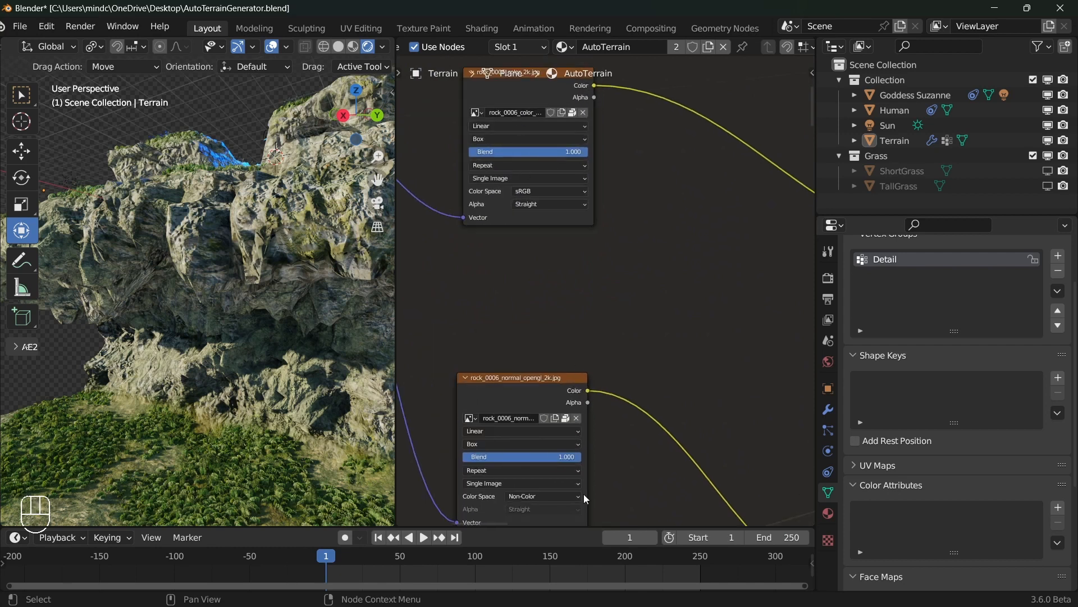
shift+scroll(585, 427, down, 2)
shift+scroll(590, 353, down, 2)
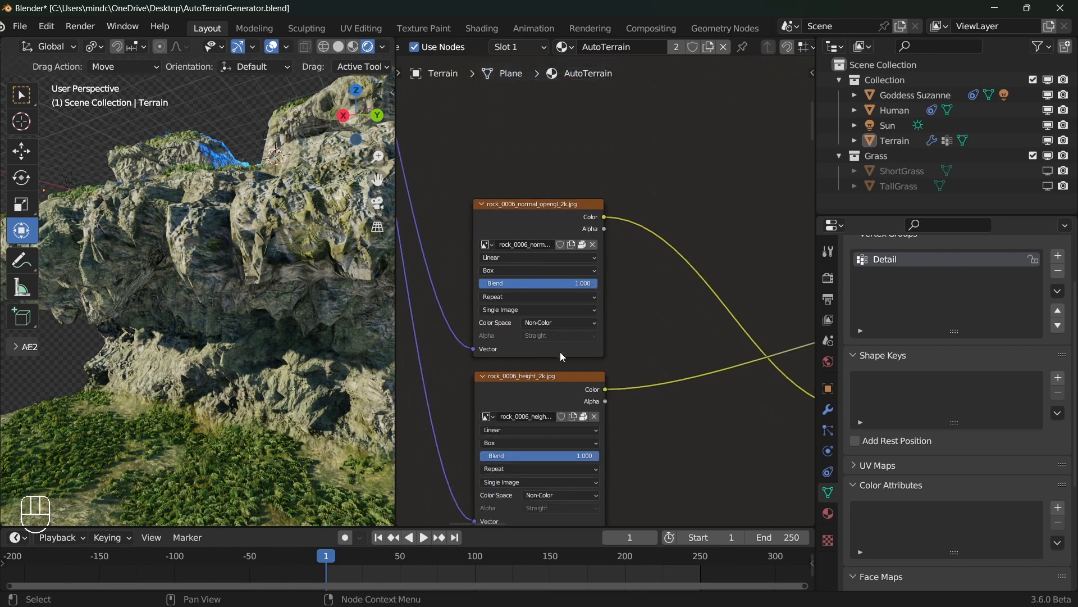
shift+scroll(562, 337, down, 3)
scroll(562, 296, down, 3)
scroll(578, 340, down, 2)
scroll(556, 429, up, 1)
ctrl+scroll(561, 326, down, 3)
scroll(623, 295, up, 3)
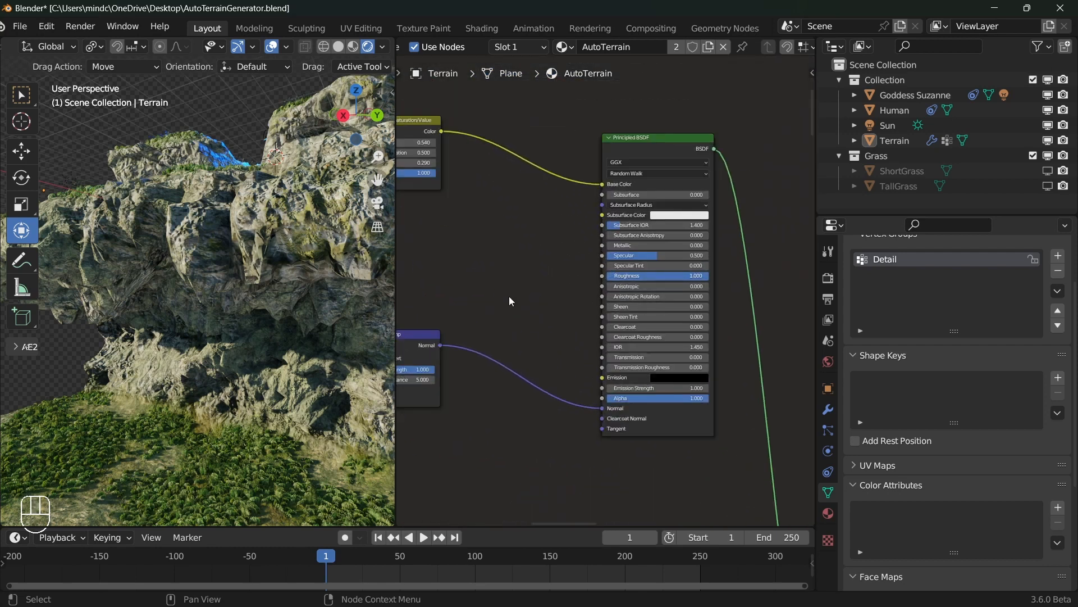
Step: Locate the Grass Material frame below the cliff mix and examine the terrain's grass and bare ground patches up close
scroll(527, 339, down, 8)
middle_drag(542, 359, 586, 262)
scroll(576, 417, up, 4)
middle_drag(577, 417, 634, 195)
scroll(596, 381, up, 1)
scroll(610, 350, down, 3)
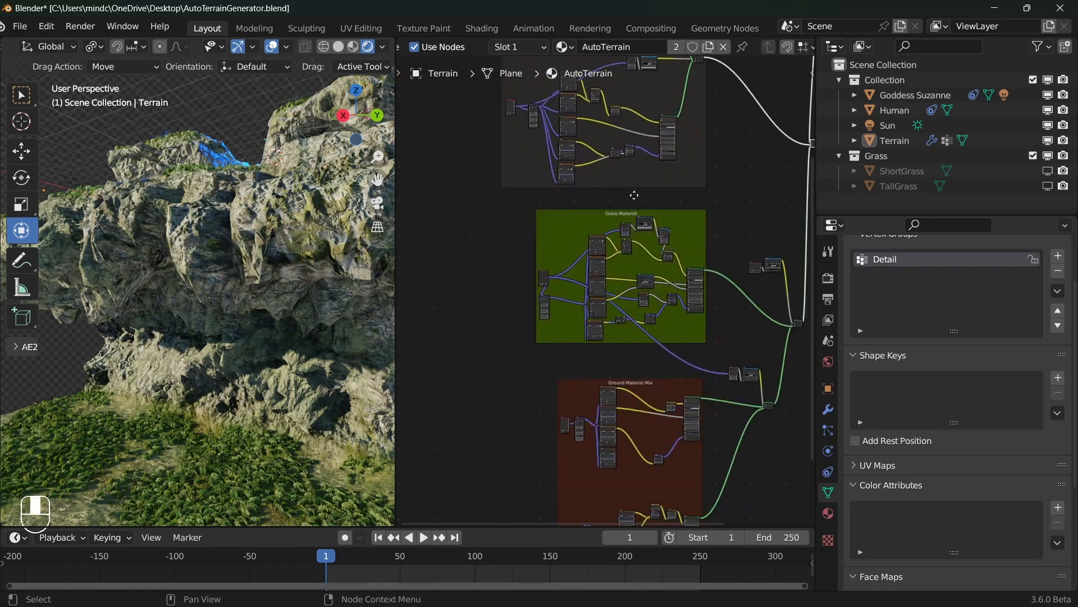
scroll(640, 235, up, 3)
middle_drag(382, 343, 273, 281)
scroll(288, 373, up, 5)
middle_drag(253, 307, 263, 368)
middle_drag(184, 318, 187, 308)
scroll(191, 321, up, 3)
shift+middle_drag(215, 269, 230, 273)
scroll(562, 332, down, 4)
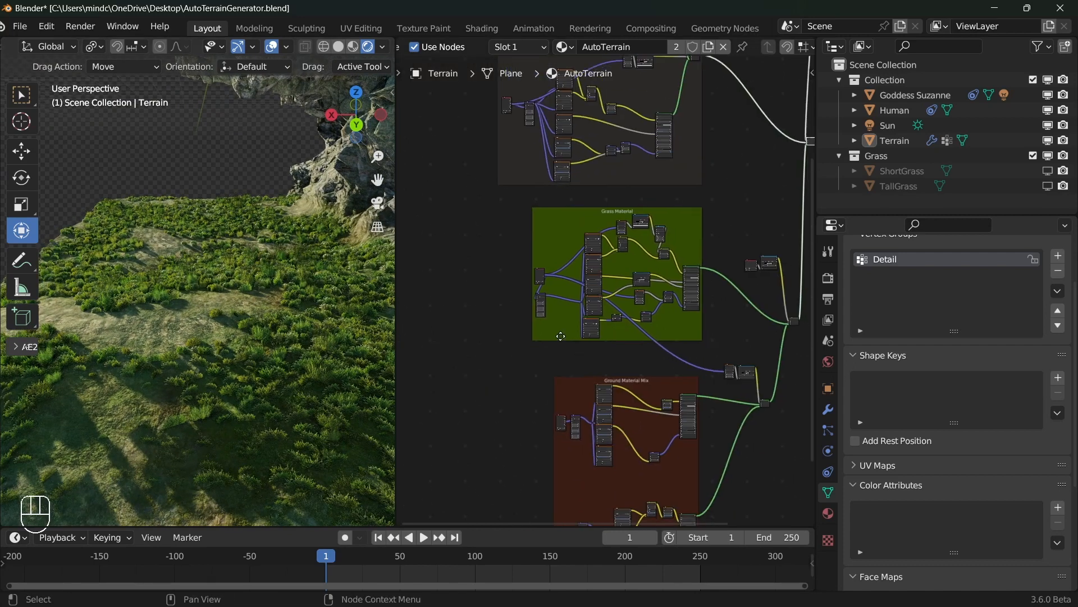
Step: Examine the Ground Material Mix frame and its two Principled BSDF branches
middle_drag(608, 253, 629, 240)
scroll(629, 371, up, 2)
middle_drag(608, 455, 606, 315)
scroll(608, 318, up, 1)
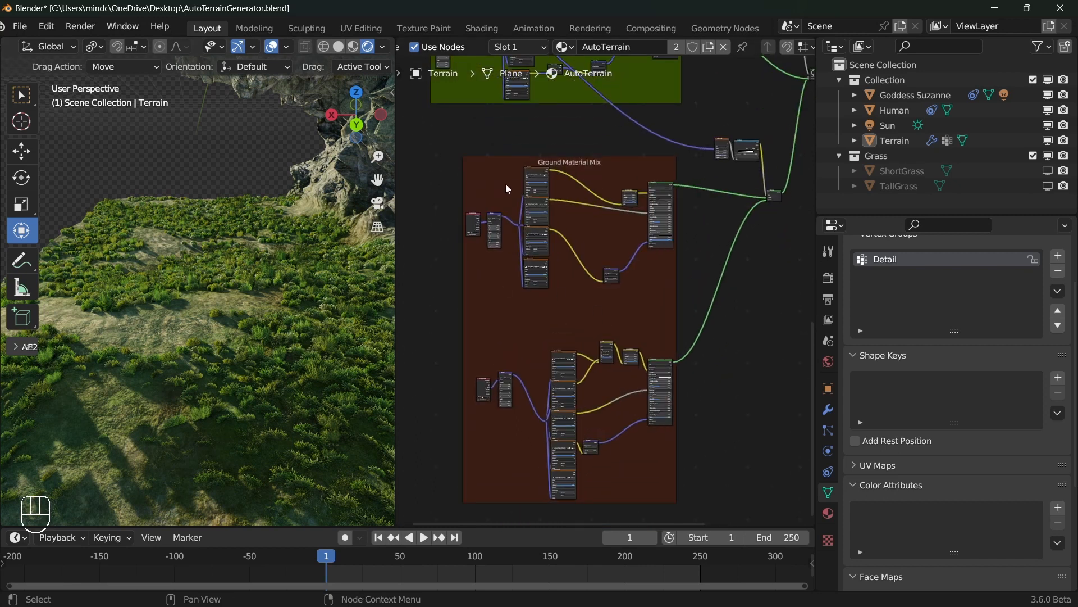
Step: Examine the shaded terrain as a whole, from the upper ledges and cliff faces to the lower grass and ground patches
scroll(505, 184, down, 2)
scroll(629, 264, down, 1)
scroll(263, 307, down, 8)
middle_drag(262, 307, 303, 309)
scroll(302, 309, up, 5)
middle_drag(268, 355, 276, 331)
scroll(300, 347, up, 3)
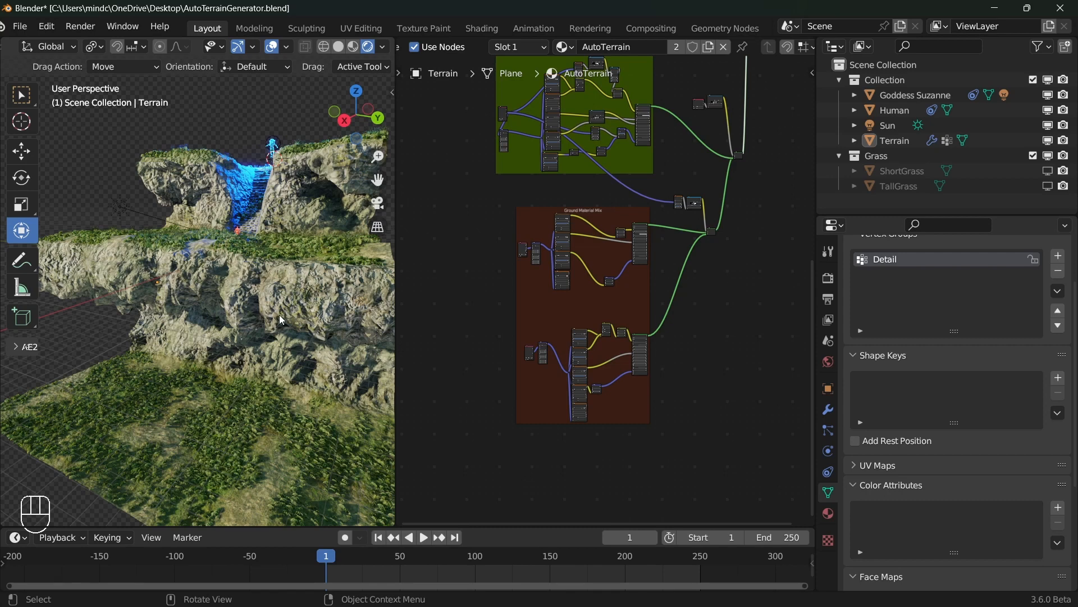
mouse_move(299, 276)
middle_down()
mouse_move(278, 283)
mouse_move(279, 296)
mouse_move(293, 264)
middle_up()
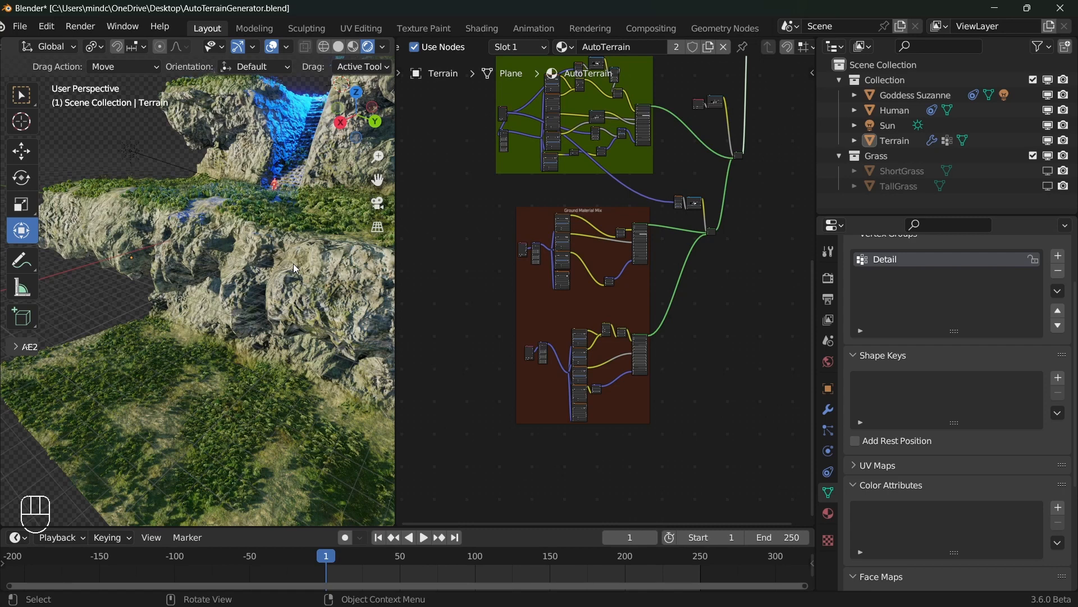
middle_drag(282, 300, 285, 260)
scroll(427, 49, up, 7)
scroll(427, 49, up, 2)
Step: Switch the node area from the shader to the Terrain geometry node tree and show its Restoring Mesh Detail frame
click(420, 49)
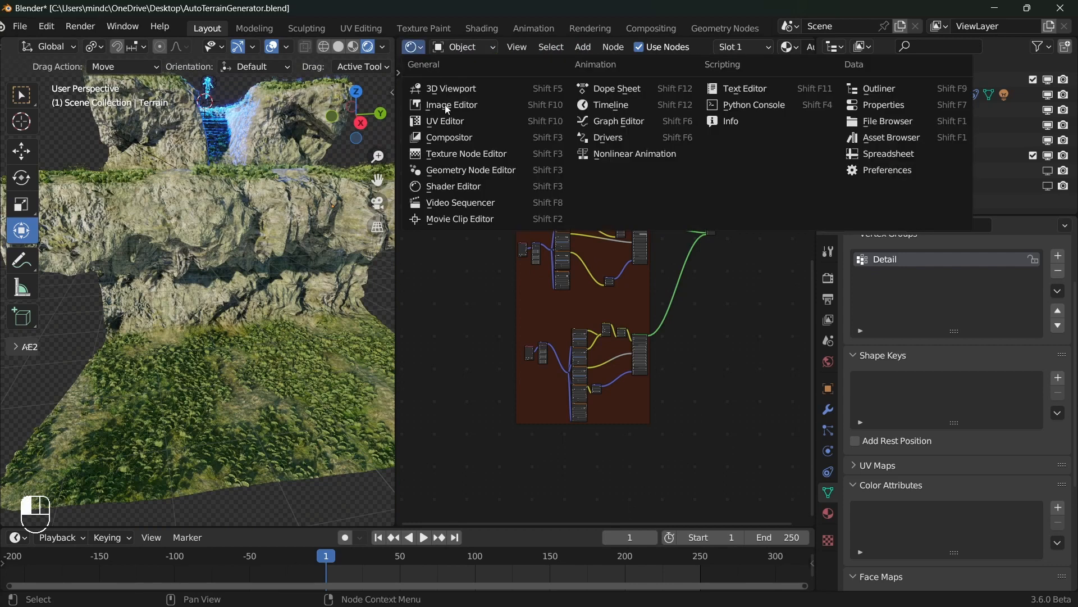
click(467, 174)
scroll(612, 229, down, 6)
key(KP_Decimal)
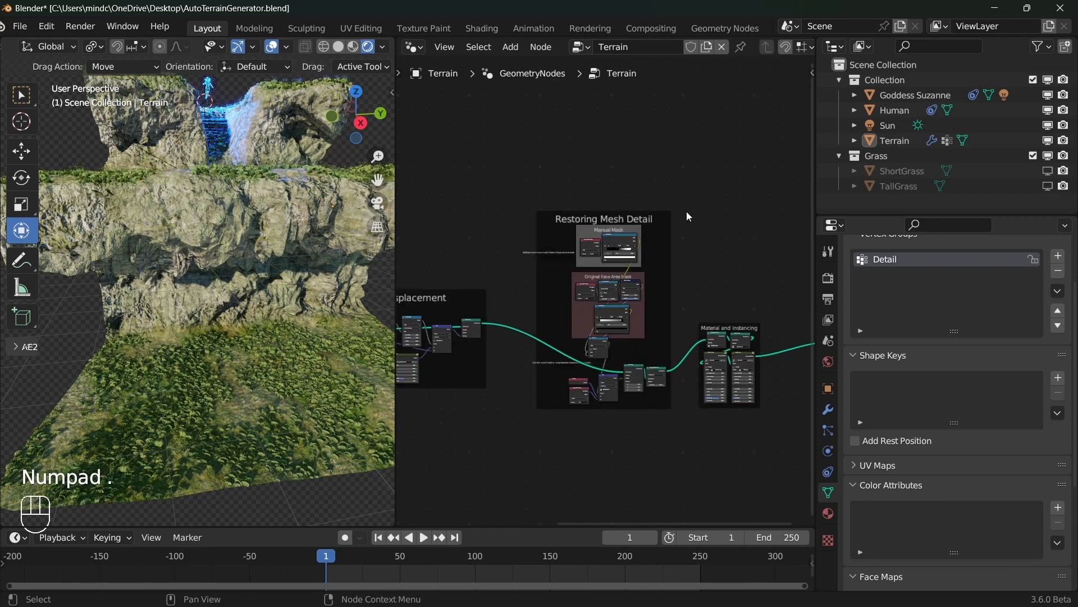
middle_drag(140, 270, 171, 269)
scroll(643, 299, up, 2)
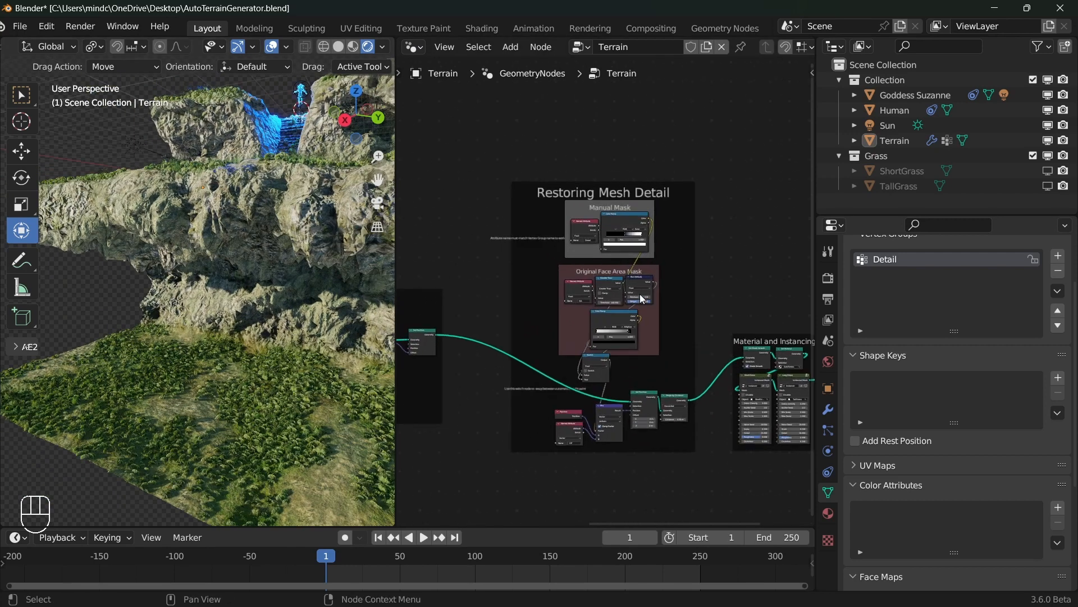
middle_drag(565, 311, 590, 309)
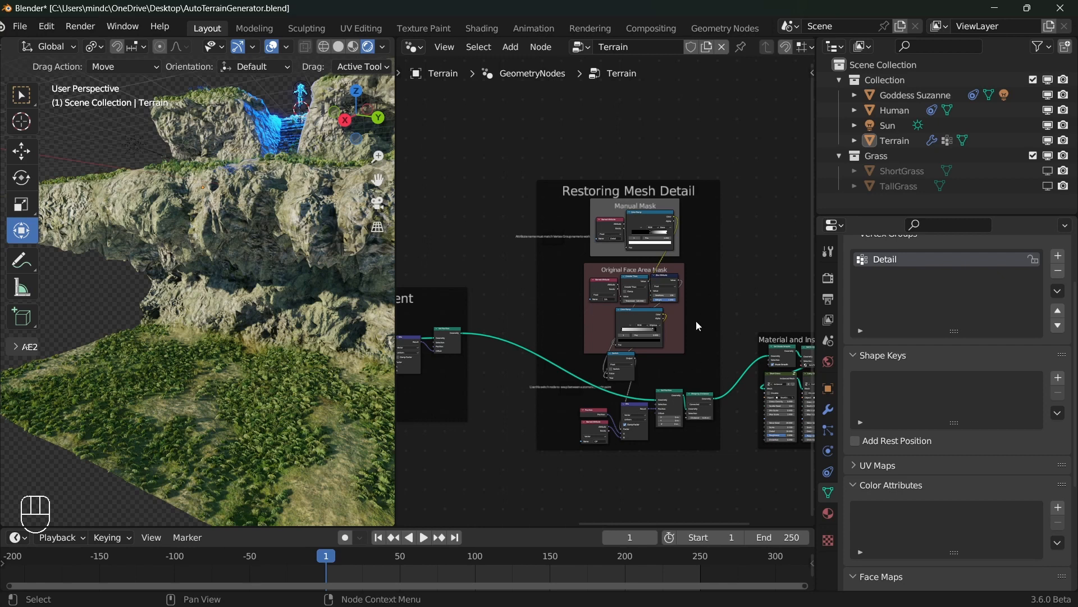
scroll(614, 341, down, 2)
scroll(607, 344, up, 2)
Step: Examine the Displacement frame of the geometry node tree alongside the terrain's cliffs and ledges from several angles
middle_drag(608, 344, 486, 362)
middle_drag(244, 333, 267, 317)
shift+middle_drag(307, 255, 220, 369)
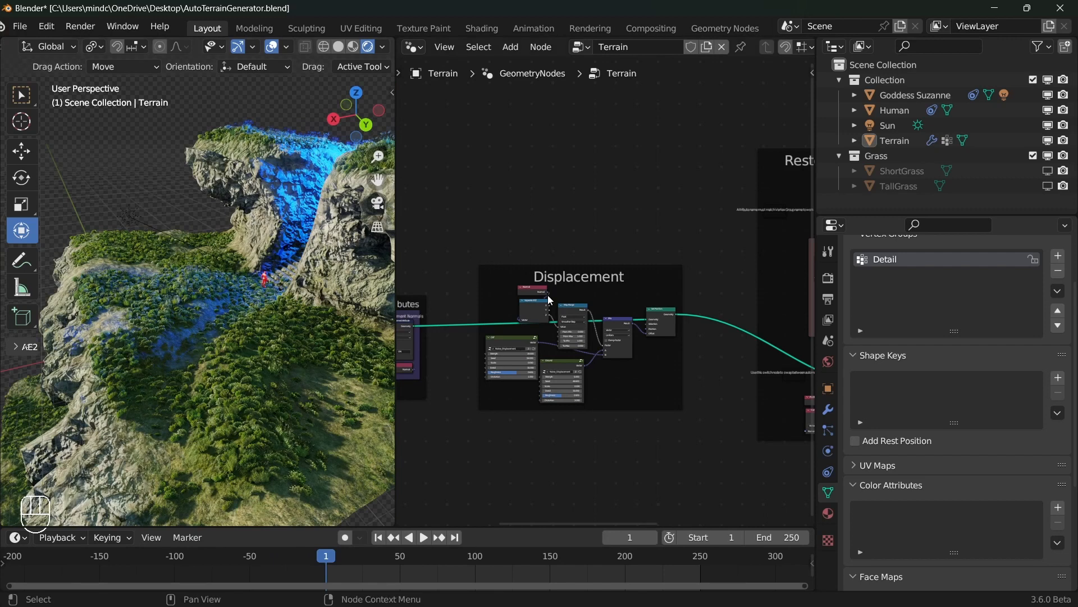
middle_drag(116, 302, 170, 293)
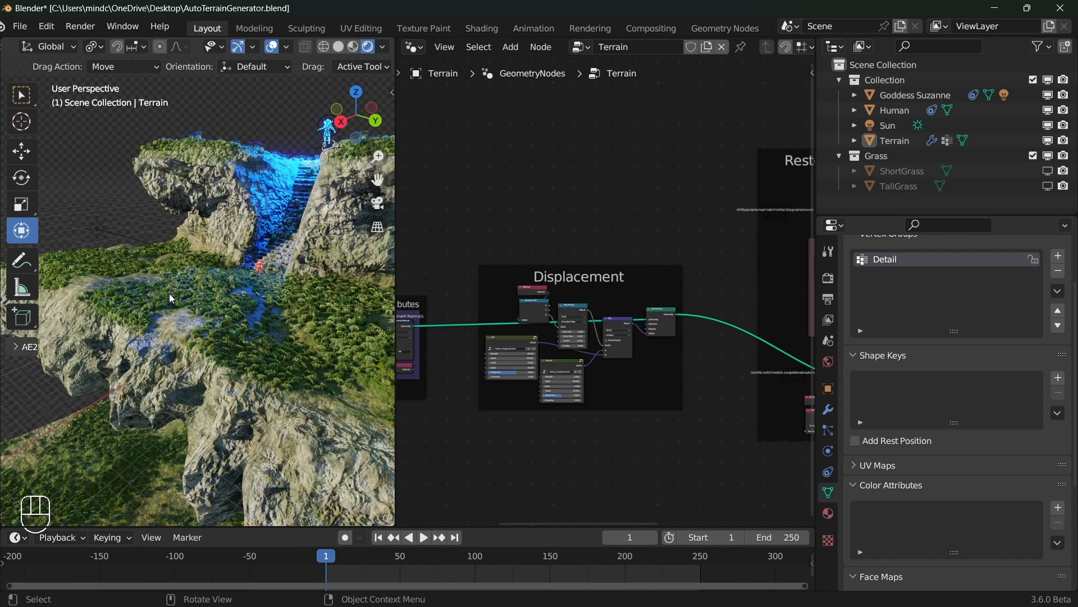
middle_drag(201, 304, 226, 305)
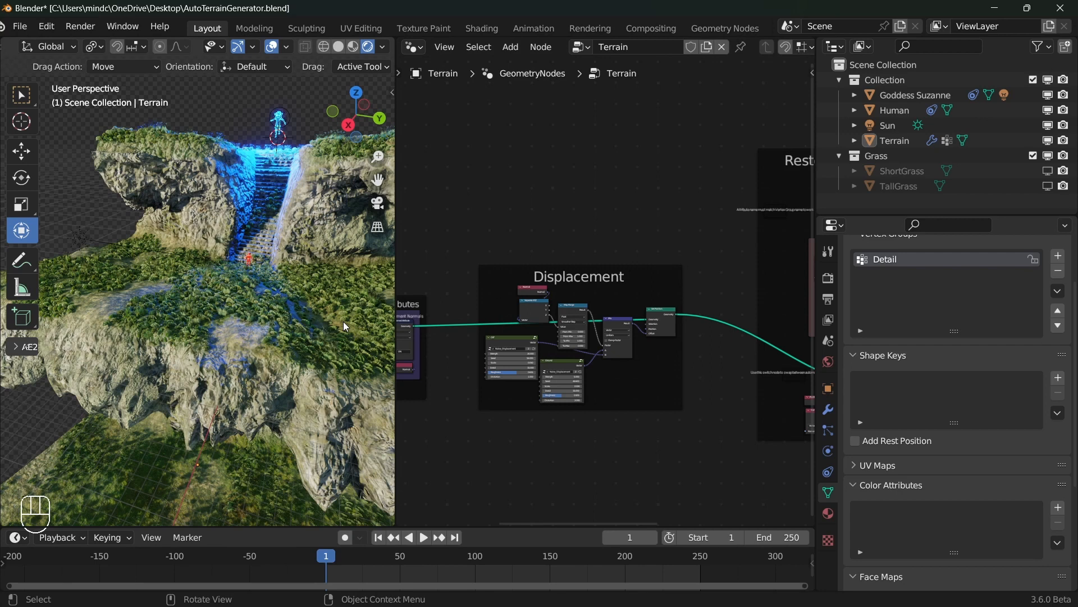
middle_drag(343, 322, 251, 167)
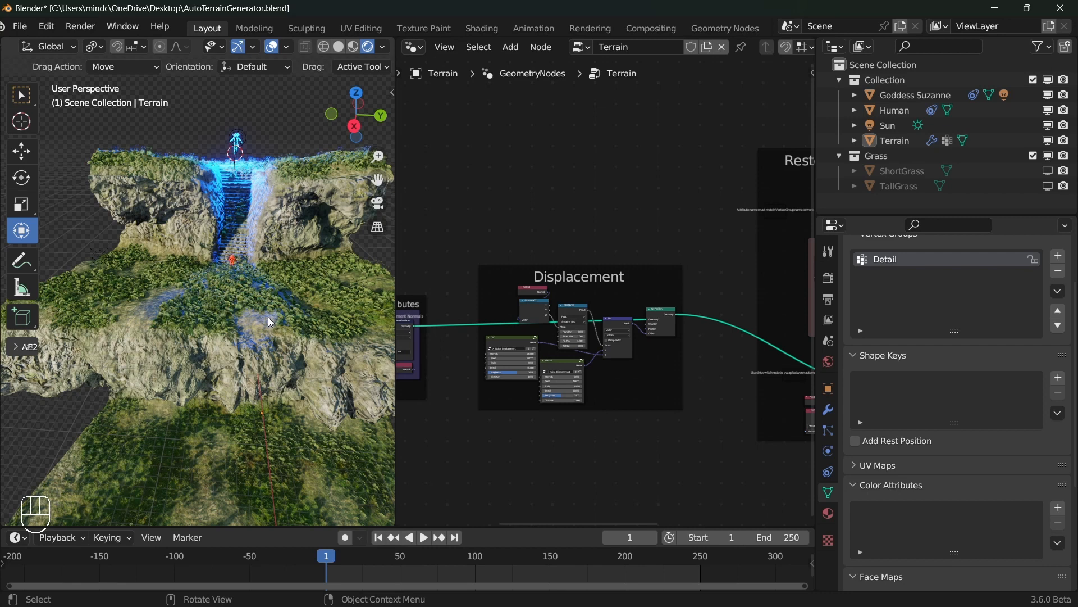
middle_drag(268, 316, 244, 312)
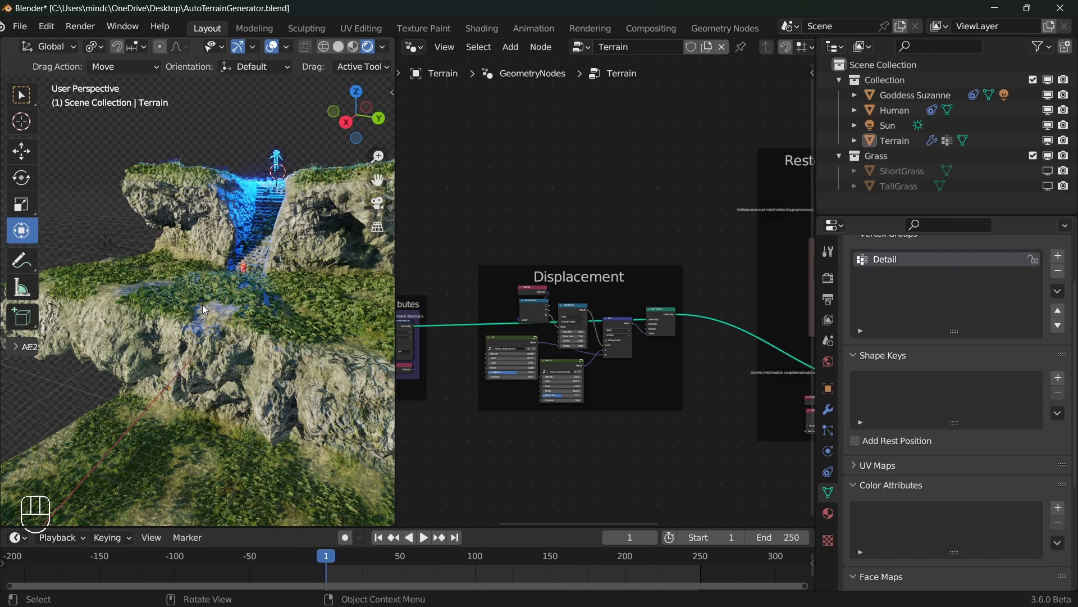
middle_drag(234, 334, 203, 335)
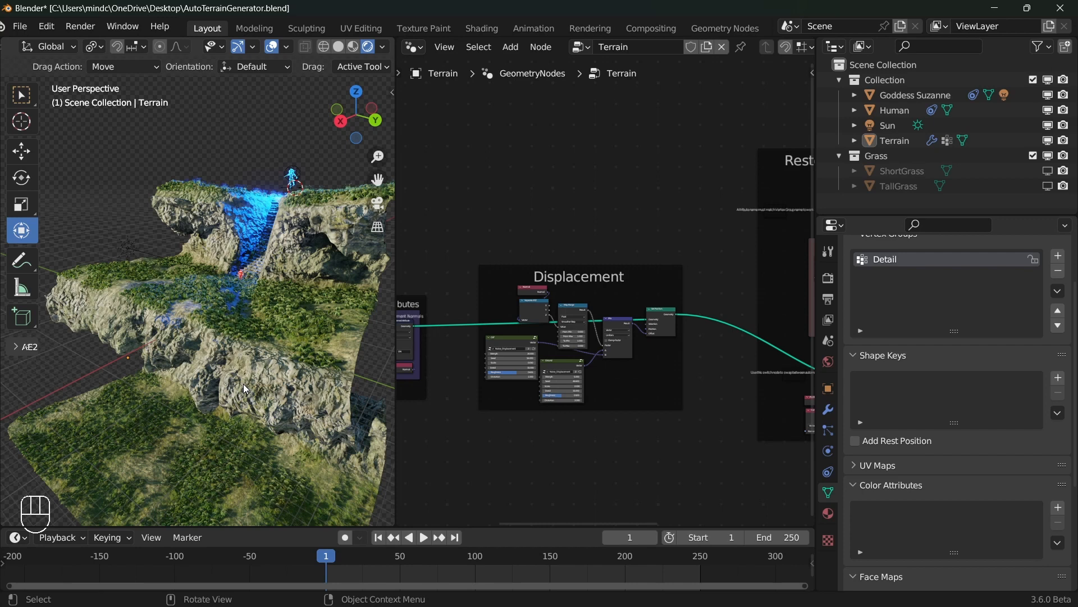
middle_drag(264, 366, 301, 332)
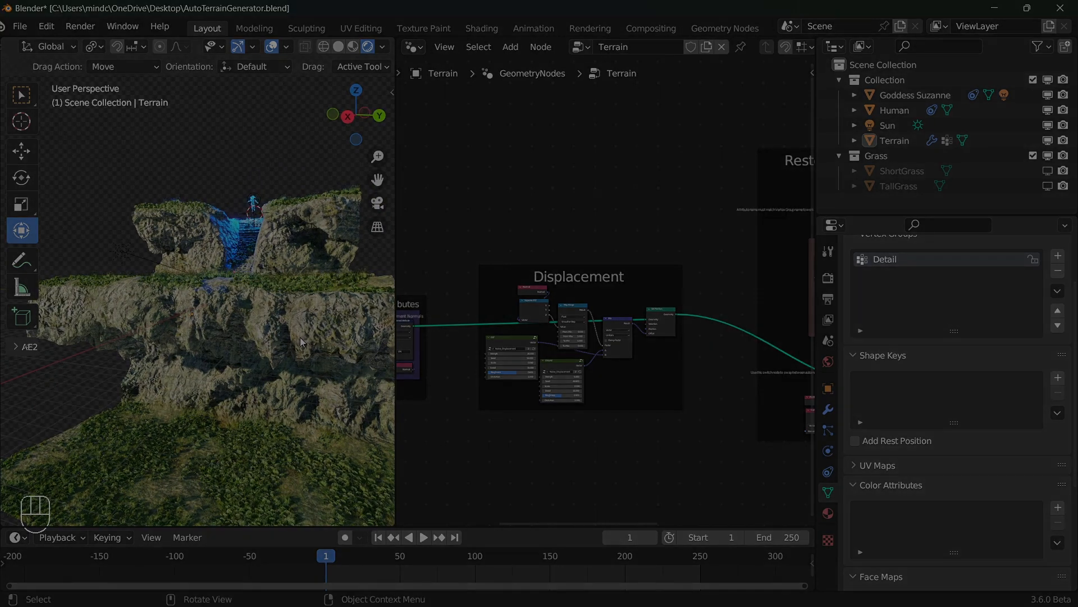